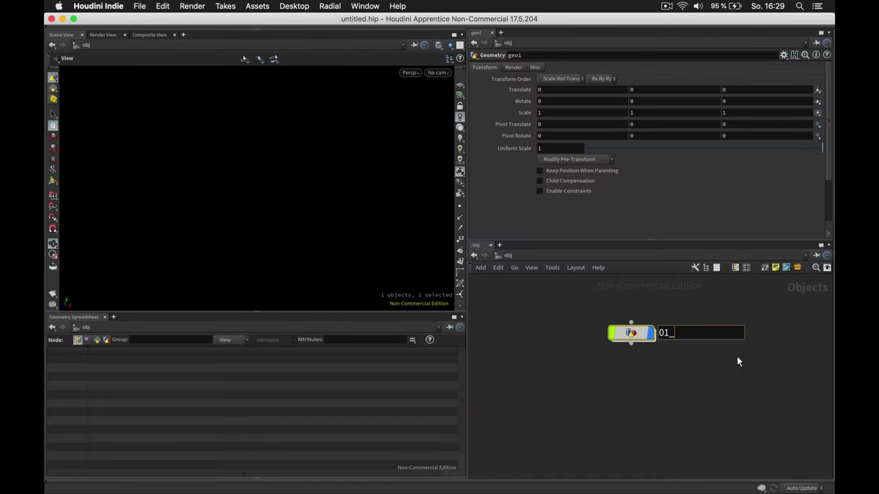
Step: Rename the geometry object as 01_body and go inside its network
text(body)
key(Return)
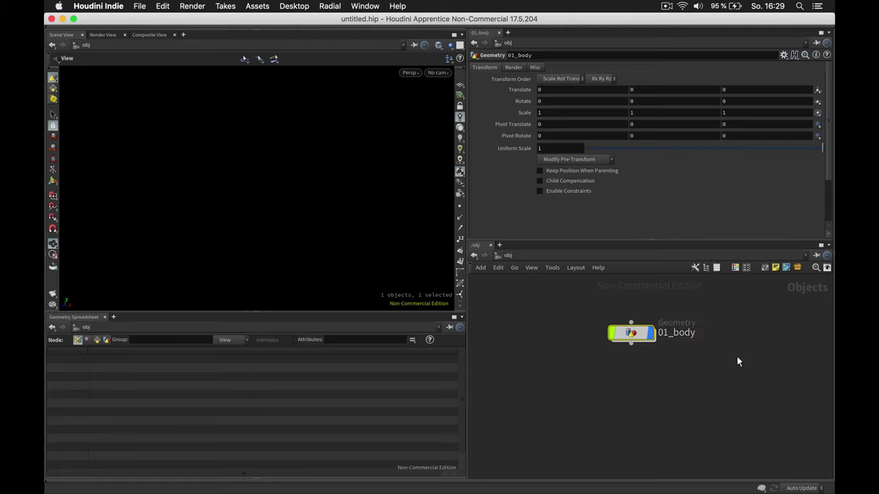
double_click(627, 334)
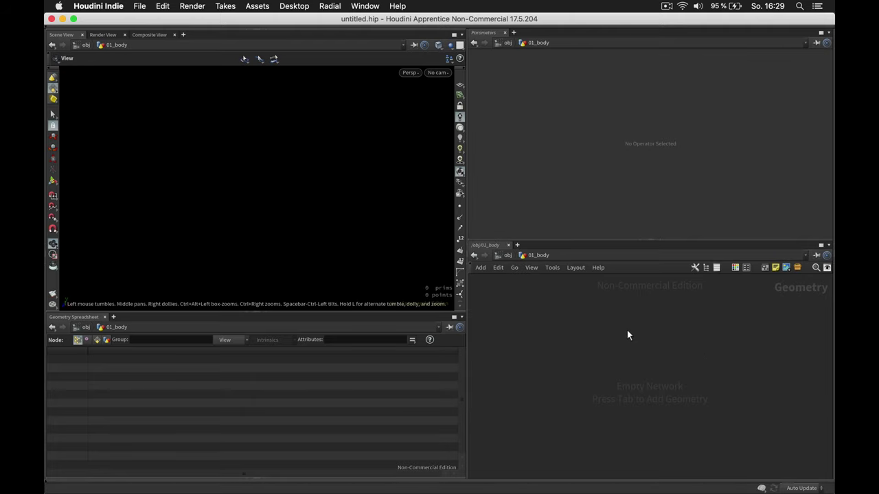
Step: Add a Torus node to the empty 01_body network
key(Tab)
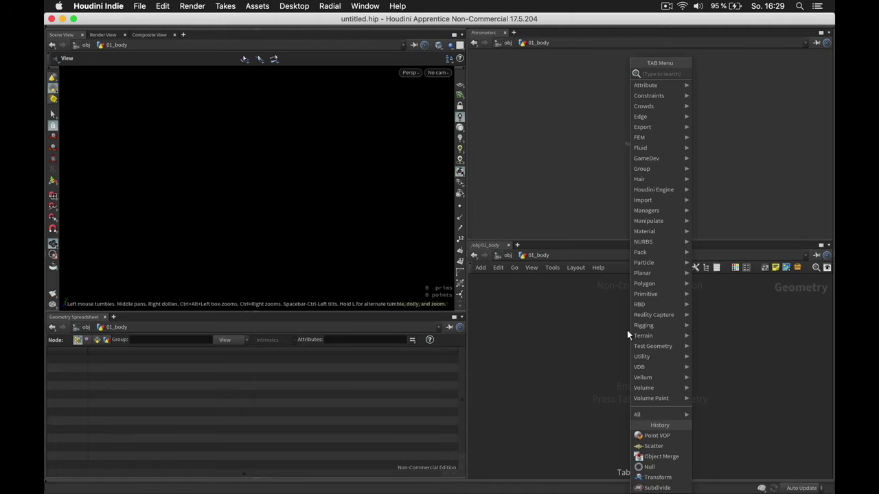
text(torus)
key(Return)
click(627, 334)
right_drag(347, 150, 326, 157)
drag(346, 161, 356, 197)
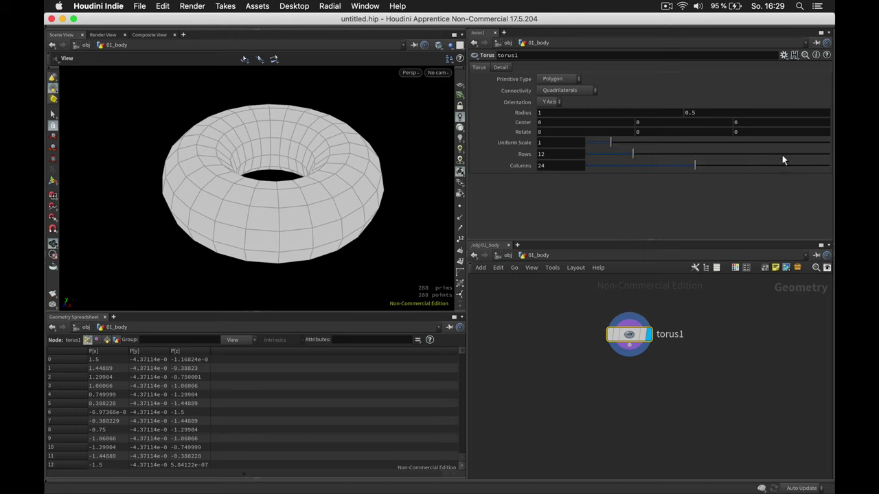
Step: Set the torus's second radius value to 0.4 to make the ring thinner
click(736, 112)
text(0.4)
key(Return)
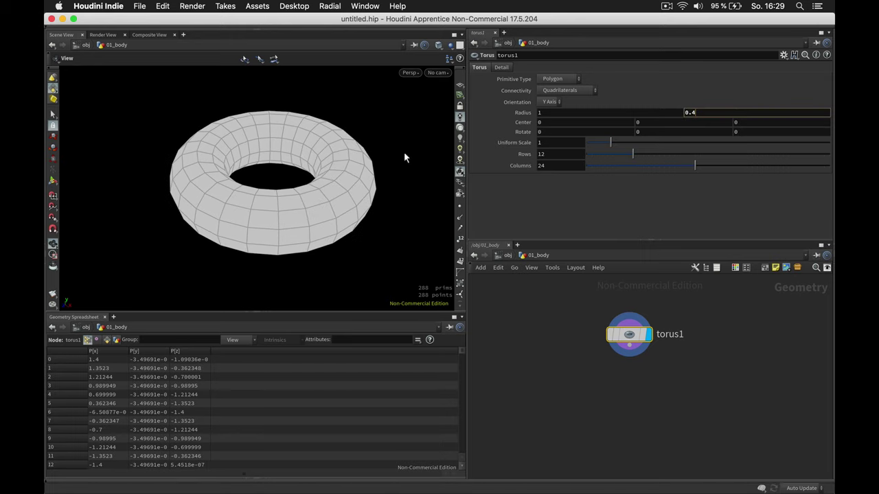
drag(345, 177, 346, 179)
Step: Increase the torus's mesh density to 27 rows and 100 columns
drag(700, 163, 765, 163)
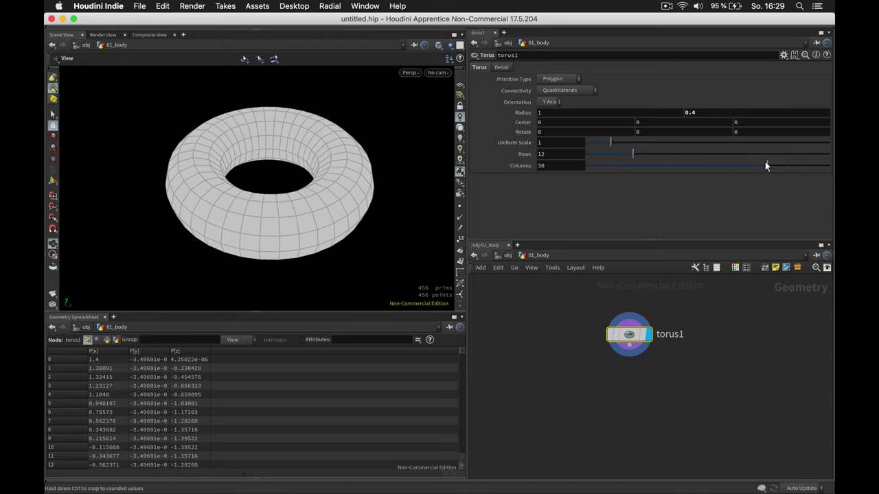
drag(765, 162, 832, 165)
double_click(553, 165)
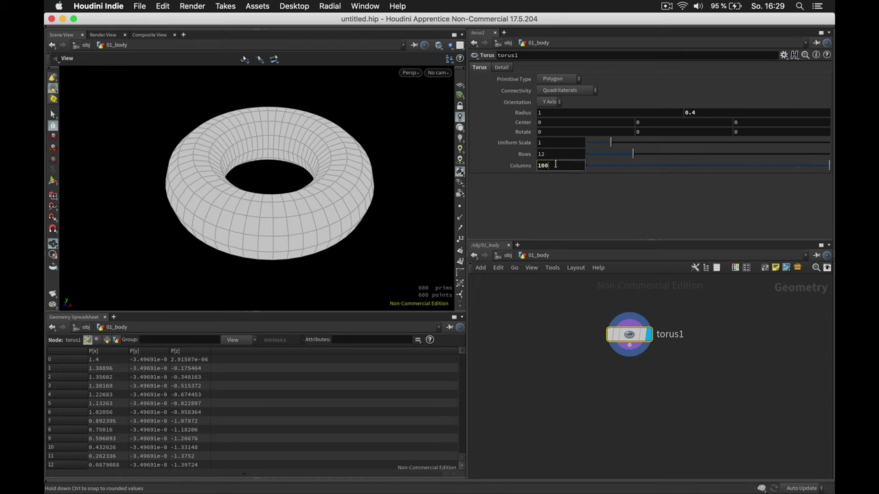
text(100)
key(Return)
drag(652, 155, 710, 152)
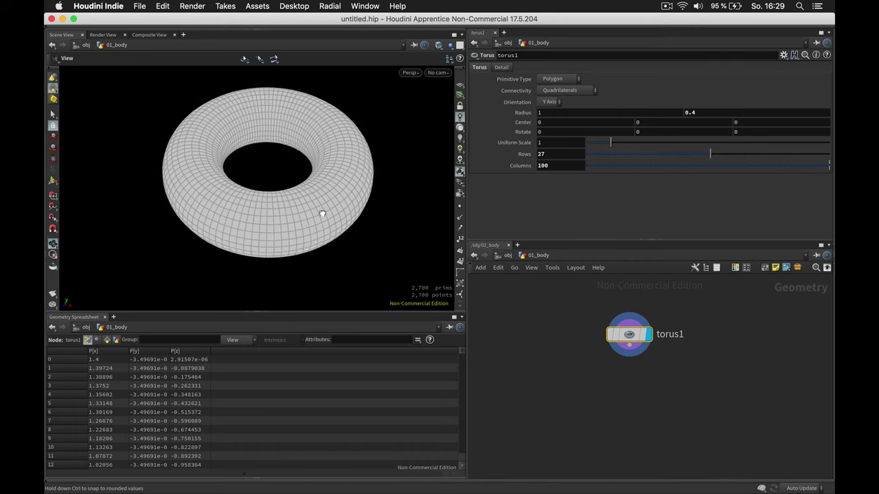
Step: Append a Mountain node below the torus and make it the displayed node
key(Tab)
text(mou)
key(Return)
click(632, 366)
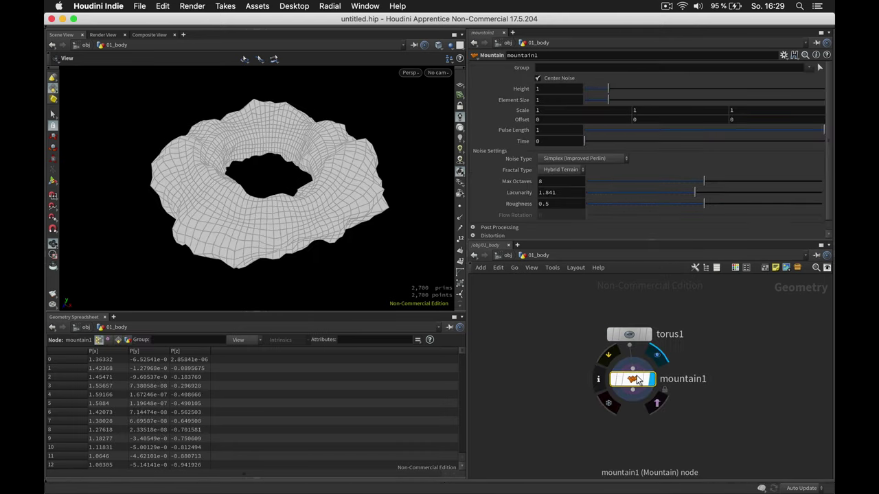
Step: Soften the mountain noise with height 0.3, max octaves 1 and element size 1.53
drag(607, 90, 591, 86)
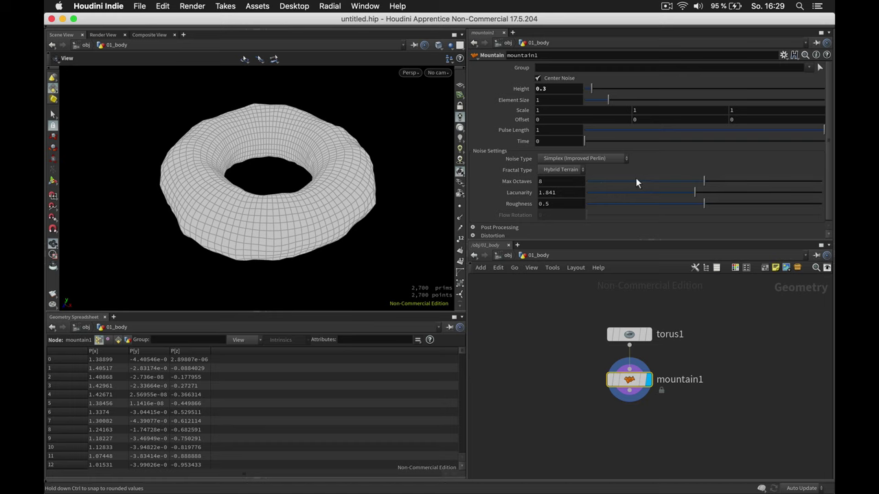
drag(635, 182, 598, 180)
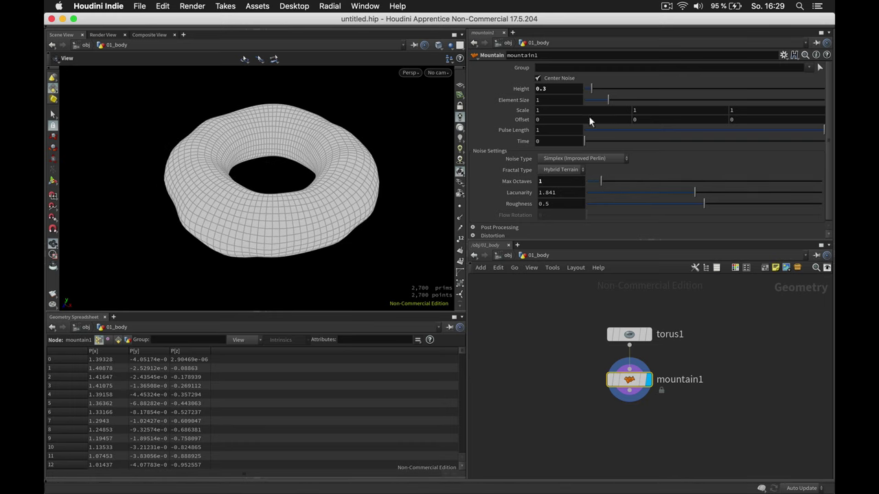
mouse_move(615, 98)
mouse_down()
mouse_move(732, 97)
mouse_move(597, 97)
mouse_move(618, 90)
mouse_up()
Step: Try out different Y offsets for the mountain noise and reset the offset to 0
middle_drag(669, 119, 832, 100)
double_click(700, 118)
text(0)
key(Return)
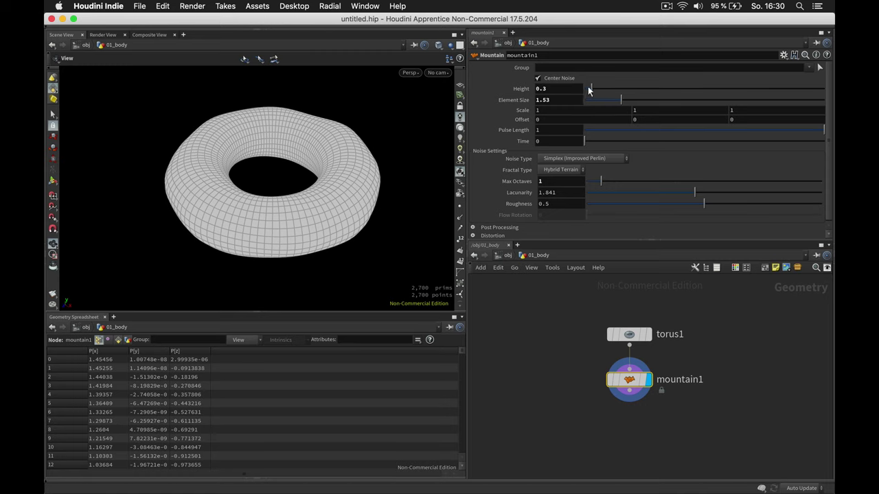
Step: Lower the mountain noise height to 0.23 and switch the viewport to shaded lighting
drag(588, 90, 587, 89)
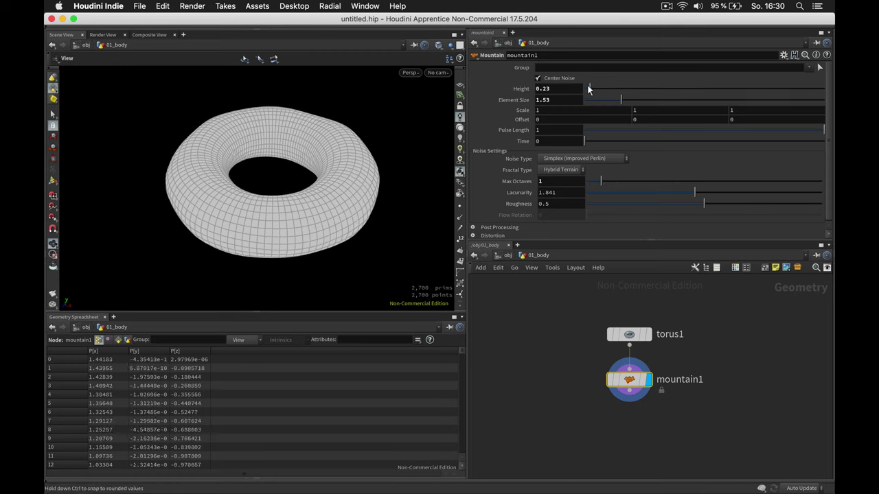
drag(323, 155, 310, 143)
click(459, 127)
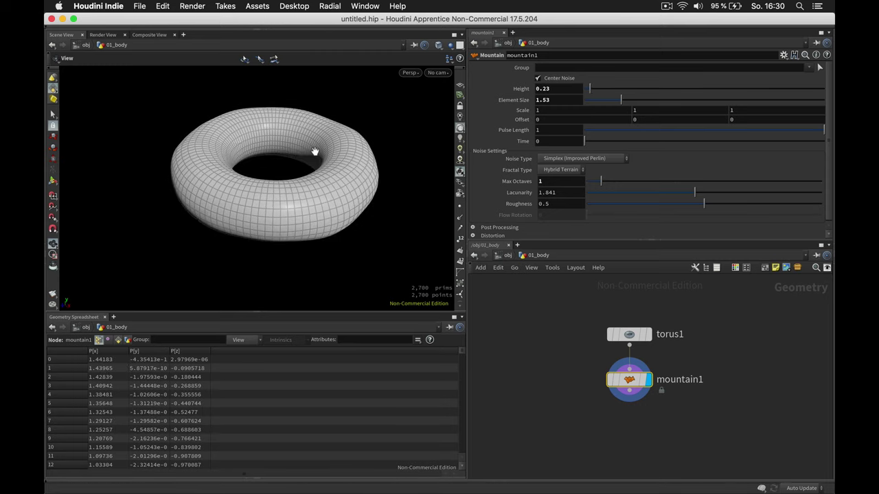
middle_drag(298, 162, 315, 165)
alt+drag(314, 165, 333, 190)
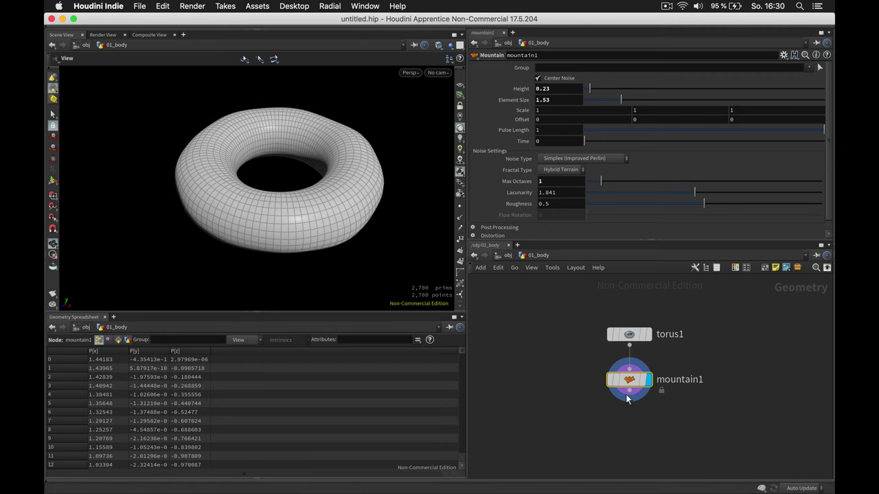
Step: Append a Transform node below the mountain node
key(Tab)
text(tran)
key(Return)
key(Return)
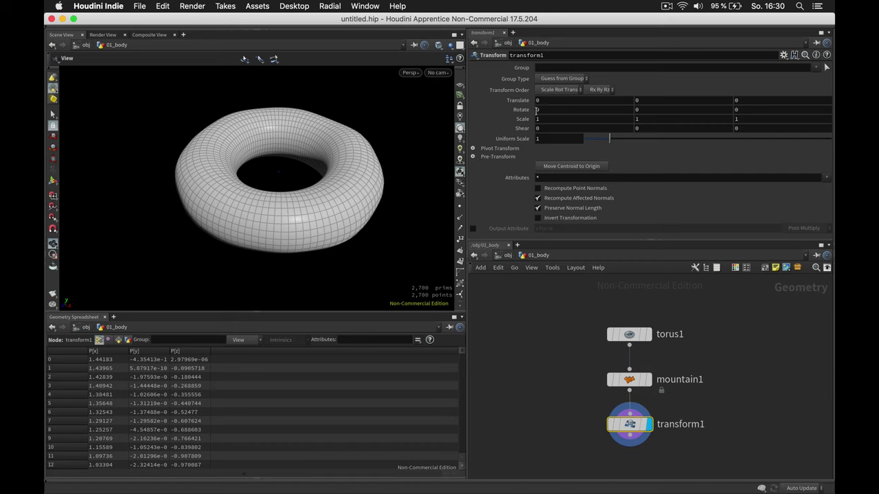
Step: Set the transform's Y translation to the expression -$YMIN so the torus rests on the ground plane
click(651, 98)
text(-$YMI)
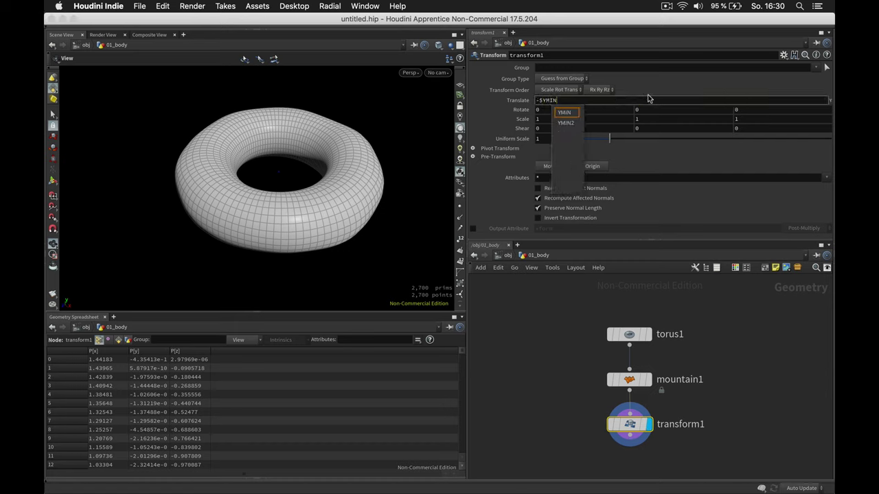
text(N)
key(Return)
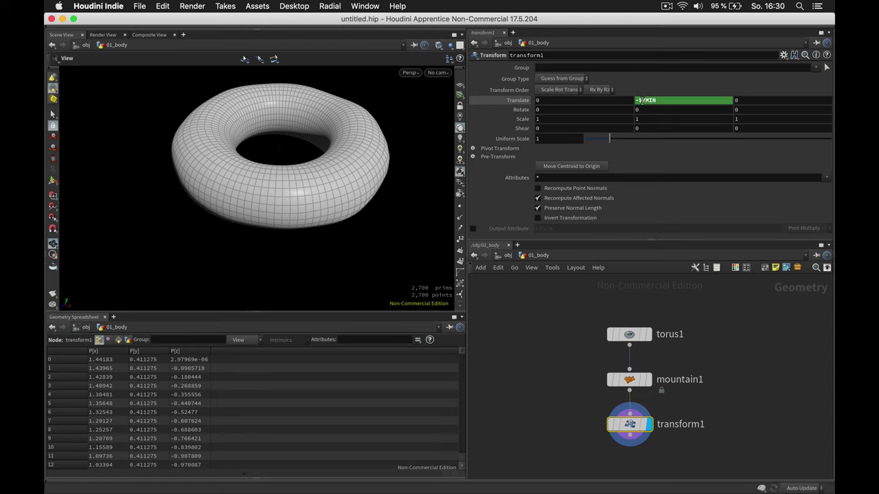
drag(410, 160, 416, 124)
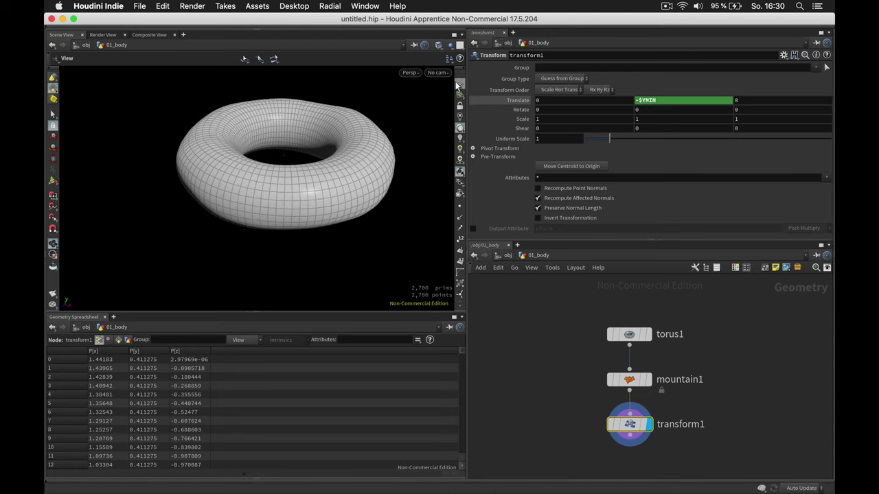
mouse_move(298, 206)
mouse_down()
mouse_move(313, 188)
mouse_move(298, 210)
mouse_up()
click(459, 84)
Step: Append a Null node below the transform as the displayed end of the chain
middle_drag(719, 396, 724, 344)
click(634, 385)
key(Tab)
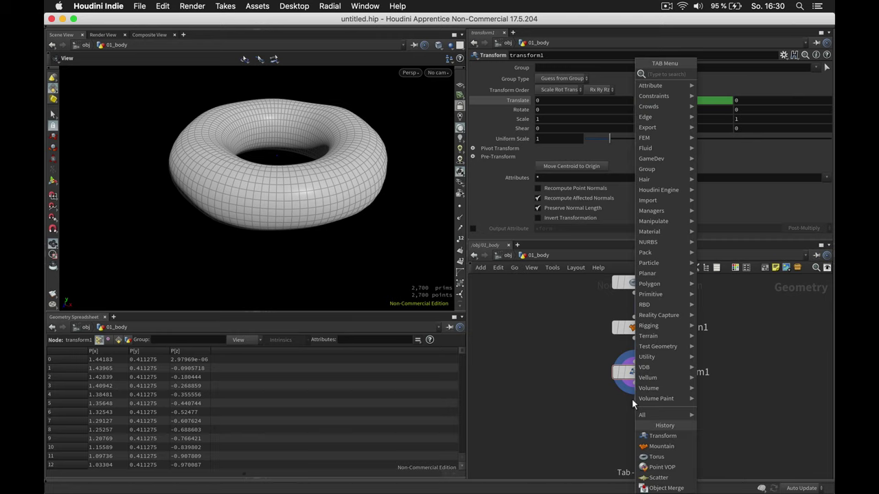
text(null)
key(Return)
click(633, 420)
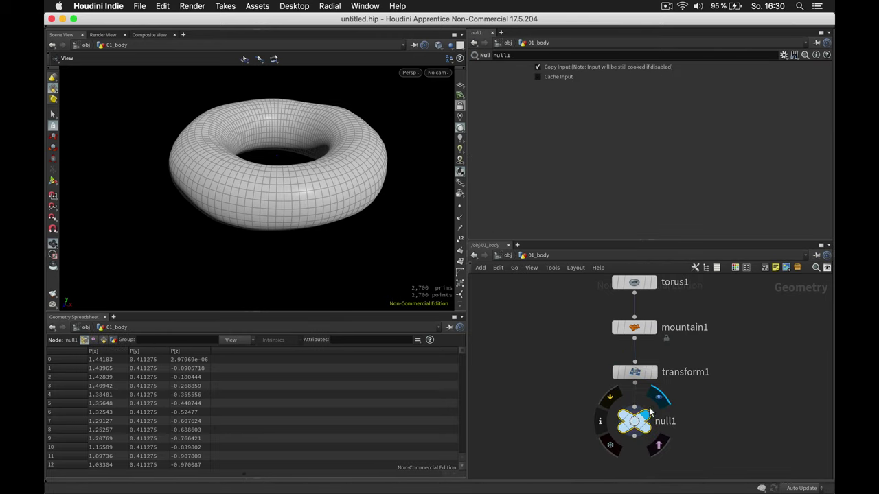
Step: Rename the null node as OUT and lay out the node chain evenly
click(671, 421)
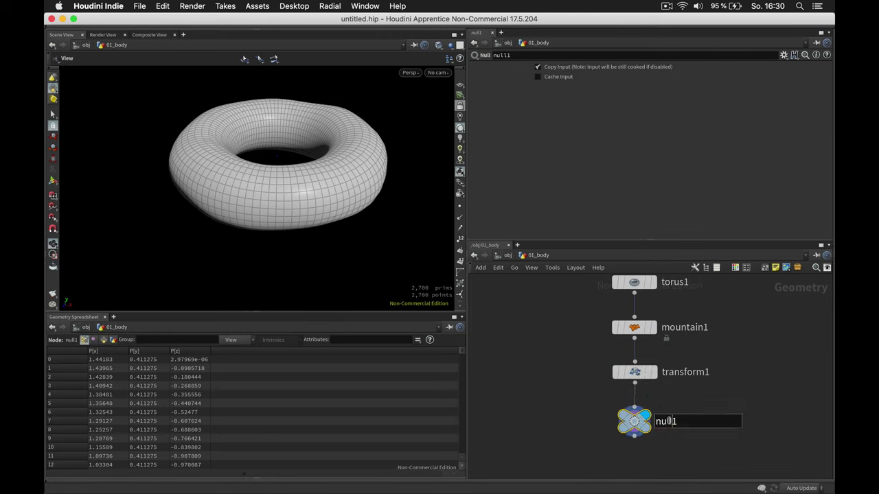
double_click(669, 421)
text(OUT)
key(Return)
key(h)
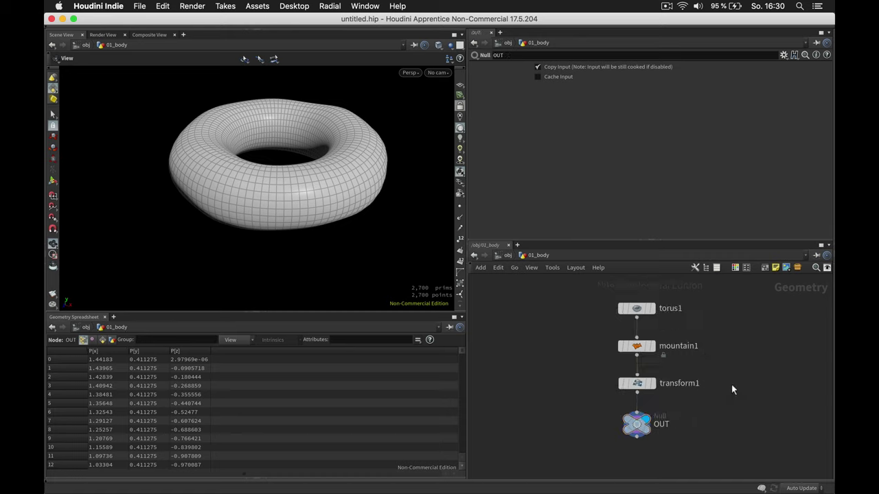
key(l)
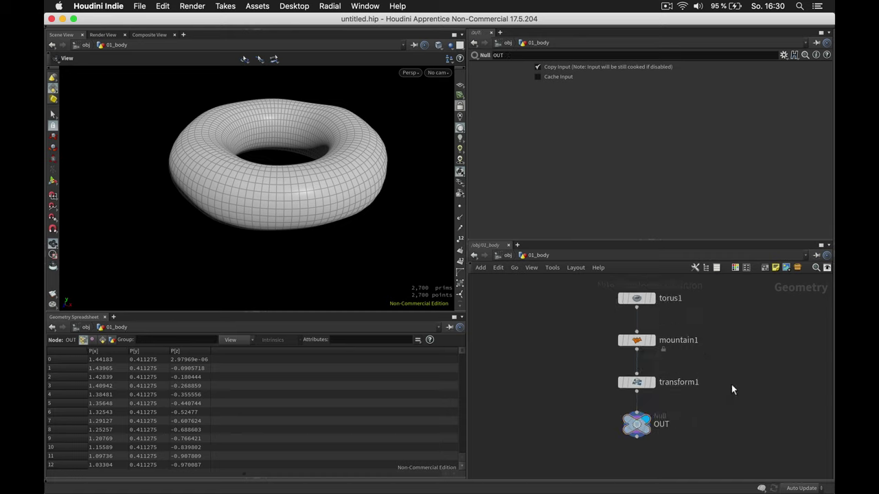
key(space+h)
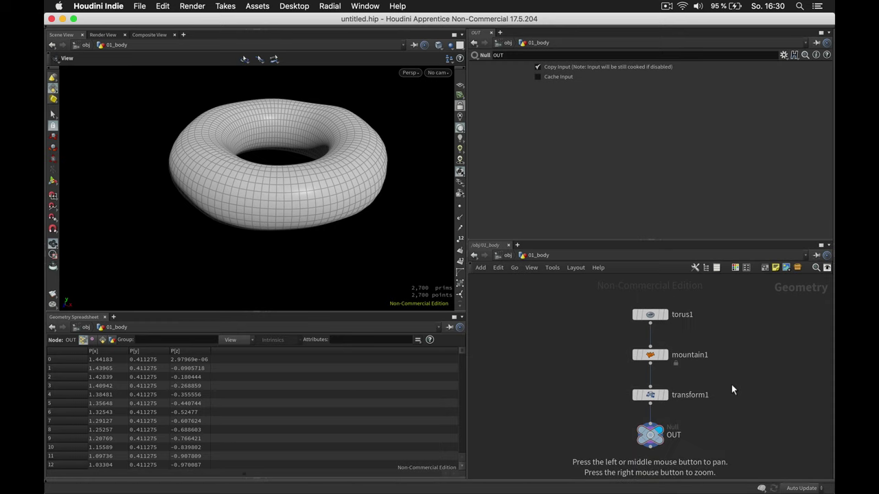
Step: Return to the object level, add a second Geometry object below 01_body and name it 02_chocolate
key(u)
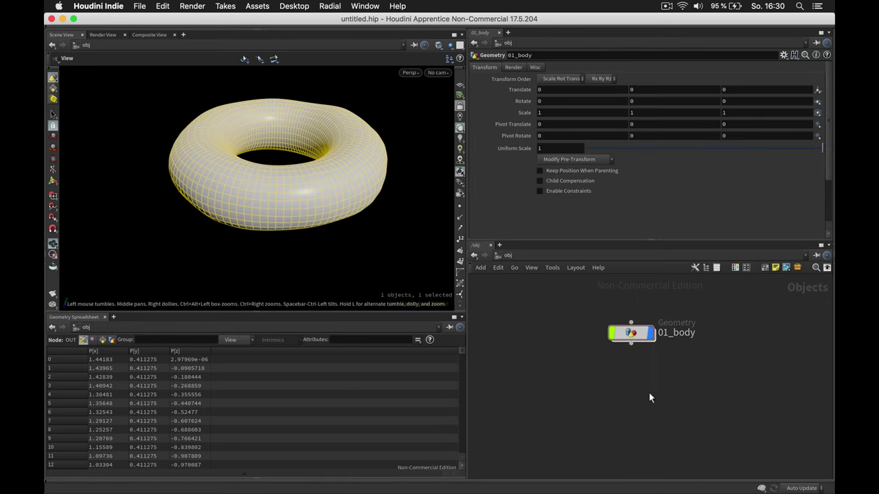
key(Tab)
text(geo)
key(Return)
click(637, 384)
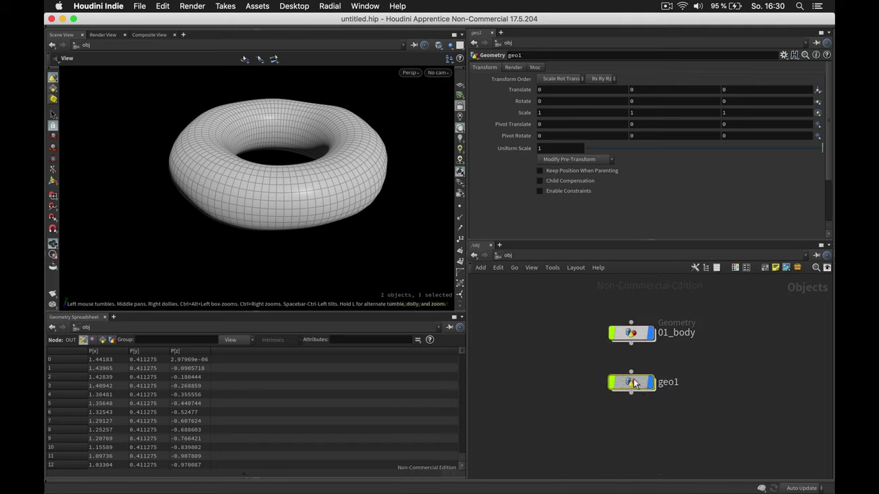
double_click(667, 384)
text(02_chocol)
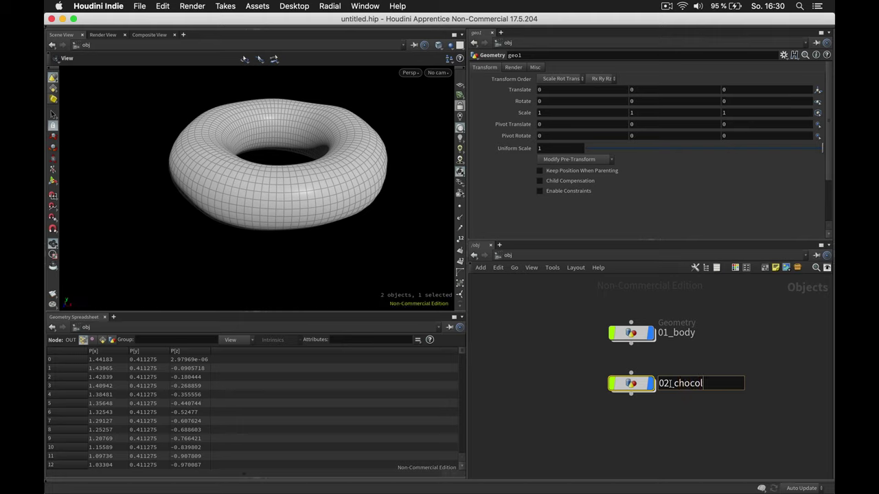
text(ate)
key(Return)
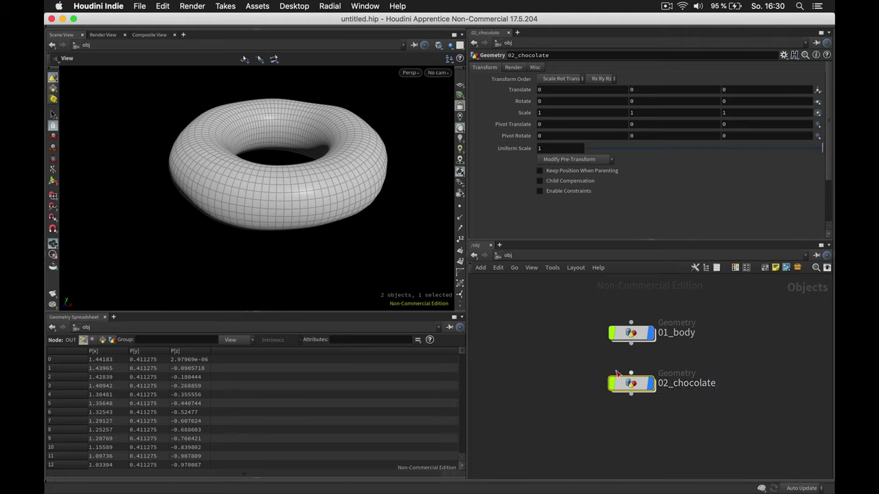
Step: Go inside 02_chocolate and add an Object Merge node
double_click(635, 386)
key(Tab)
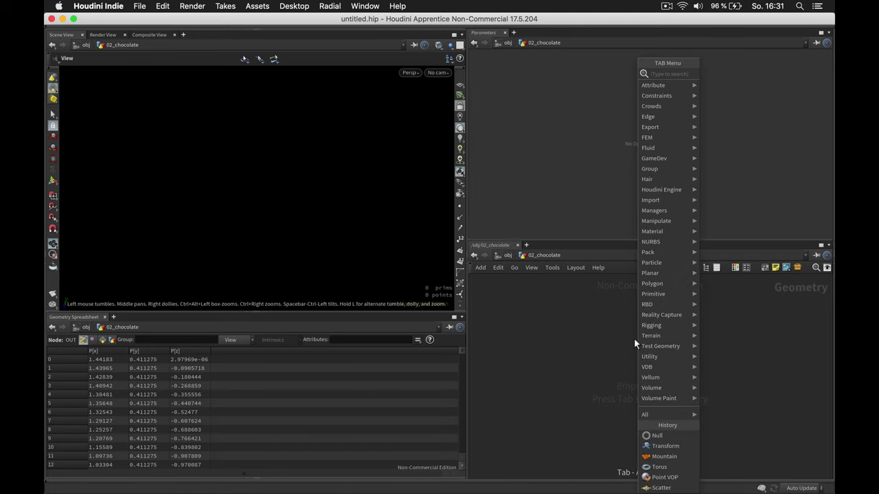
text(obmerge)
key(Return)
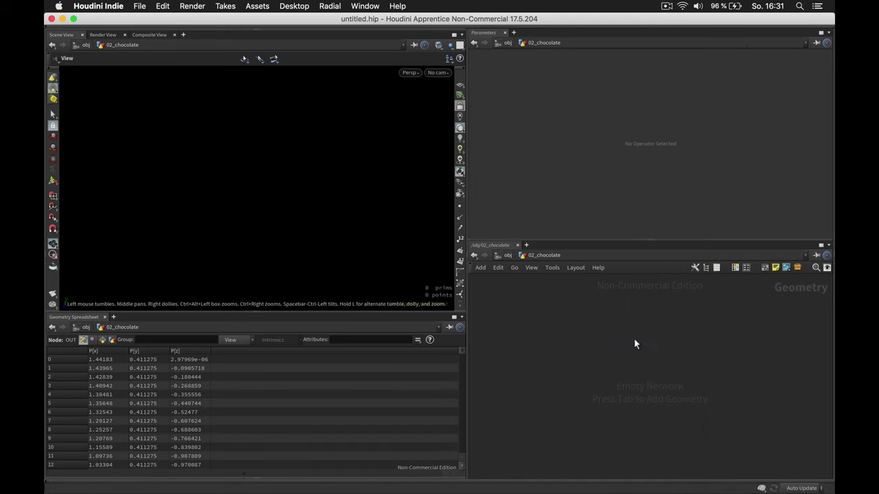
click(635, 340)
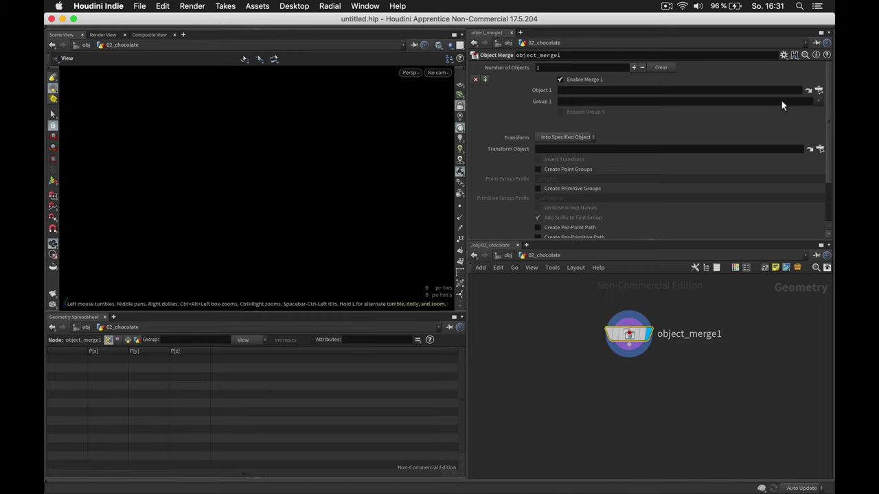
Step: Set the object merge's Object 1 to /obj/01_body/OUT to import the torus body
click(819, 90)
drag(798, 21, 704, 56)
click(633, 81)
double_click(662, 90)
drag(319, 176, 330, 192)
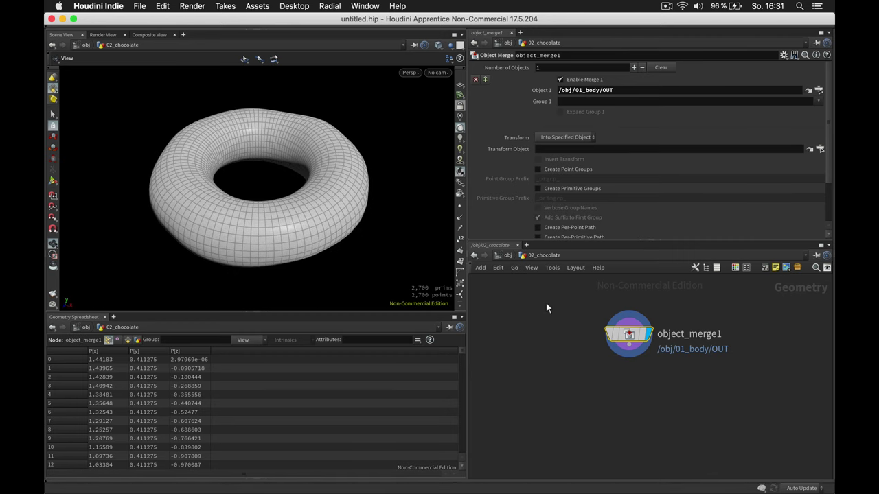
Step: Add a Point VOP node below the object merge and name it mask
key(Tab)
text(pvop)
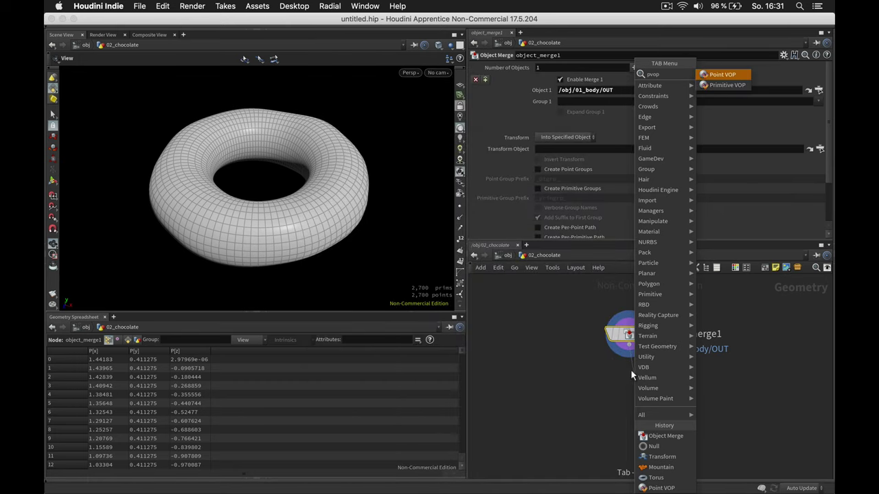
key(Return)
click(628, 377)
double_click(669, 382)
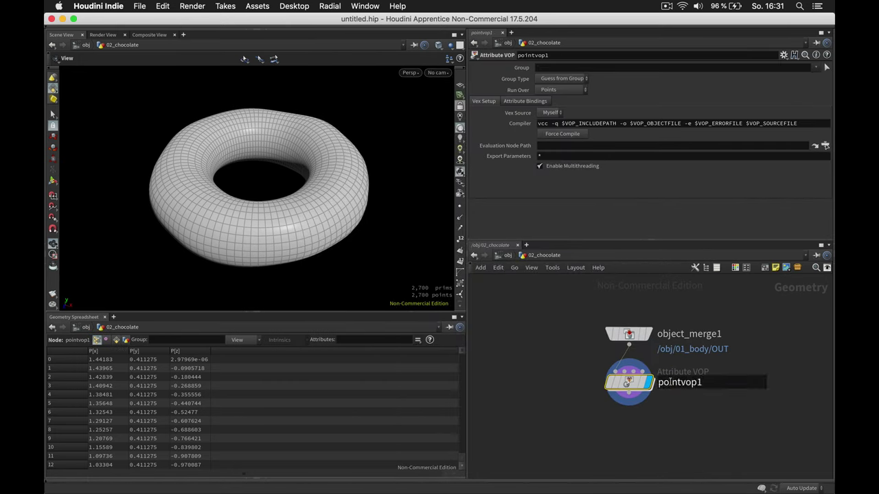
text(mask)
key(Return)
Step: Go inside the mask VOP, widen the network area and space the global parameters node apart from the output node
key(i)
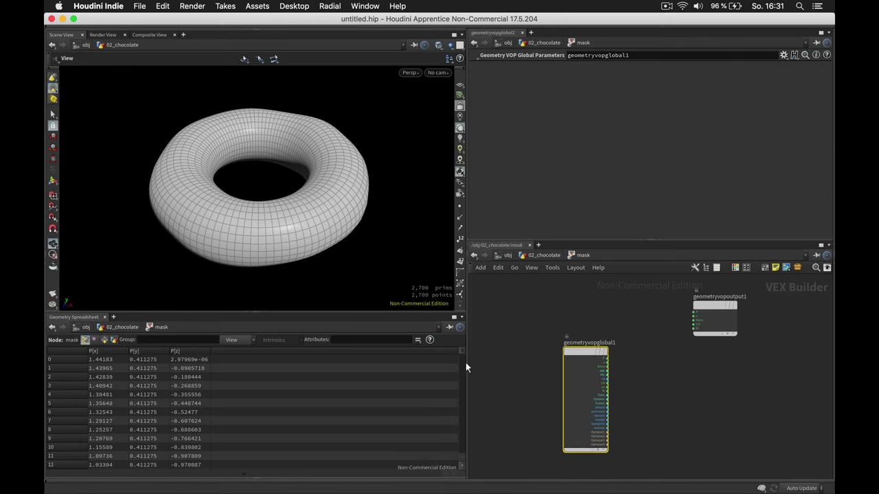
drag(467, 364, 402, 364)
drag(568, 360, 466, 307)
key(h)
middle_drag(533, 314, 573, 331)
scroll(563, 326, up, 2)
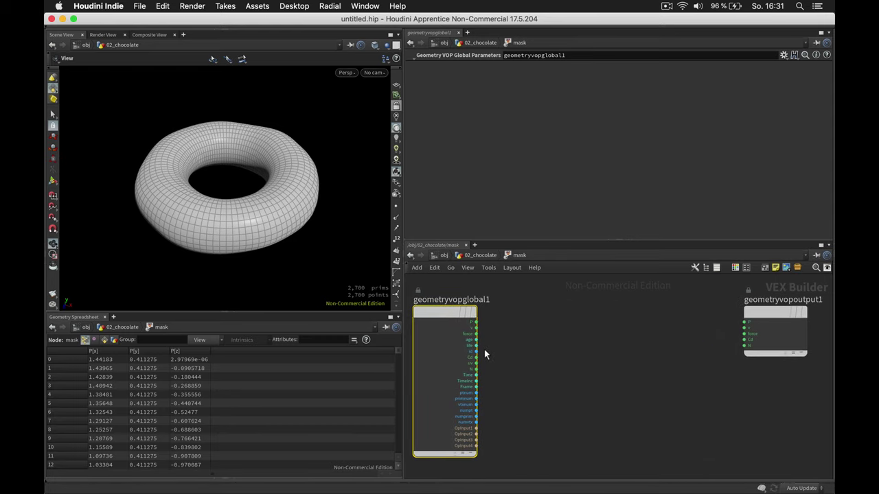
Step: Feed the N output into vec1 of a new Dot Product node and connect its result to the output node's Cd
click(475, 369)
key(Tab)
text(dot)
key(Return)
click(562, 374)
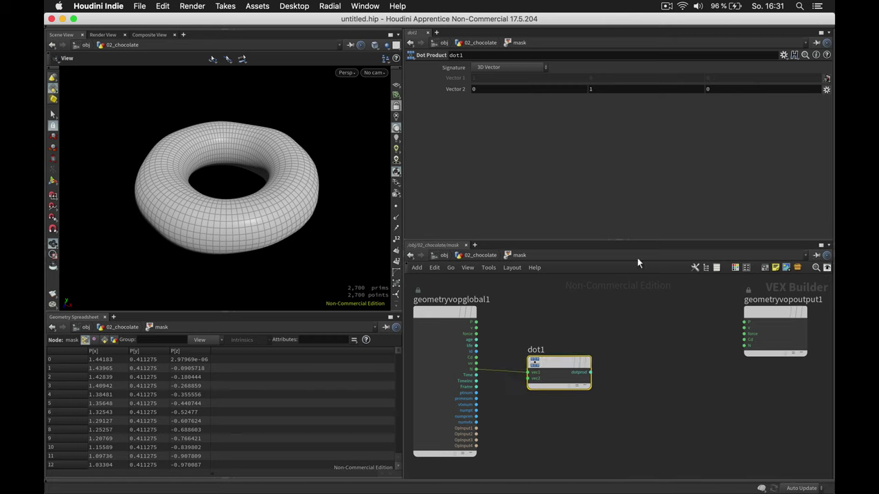
click(591, 372)
click(748, 340)
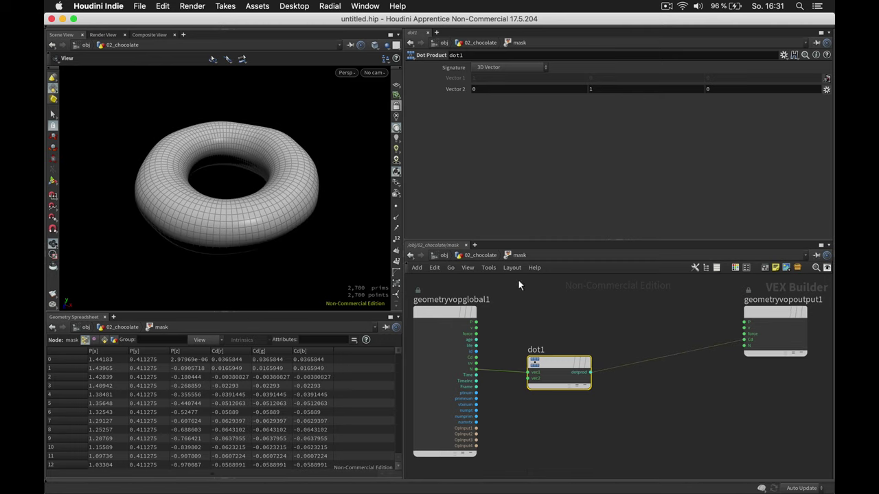
Step: Disable viewport lighting and sort the points by Cd(r) to examine the dot product's value range on the torus
drag(245, 212, 290, 172)
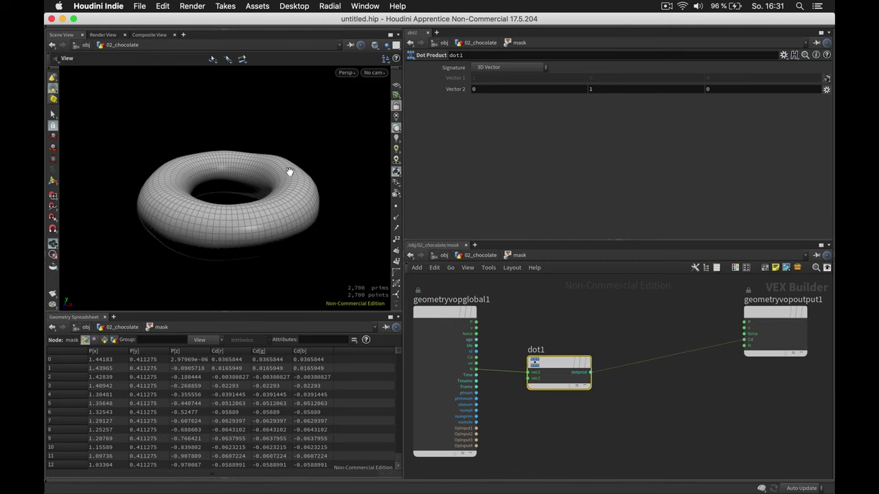
click(395, 116)
drag(282, 240, 271, 219)
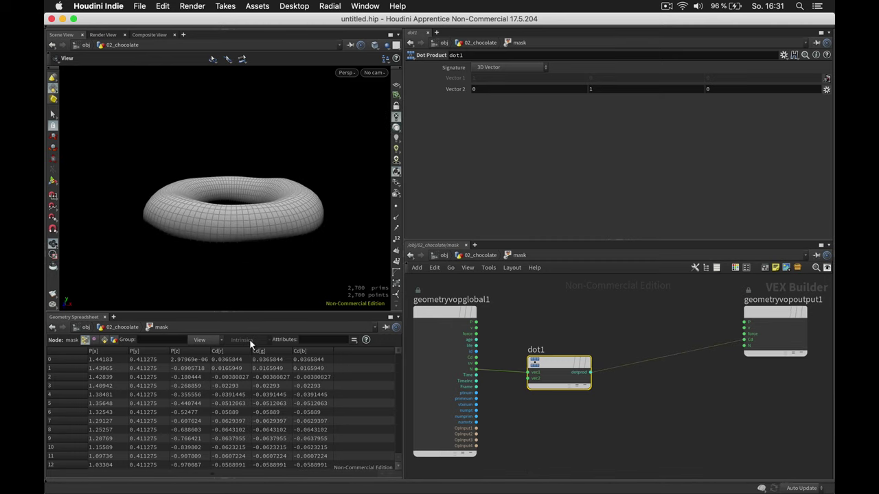
click(235, 351)
click(227, 350)
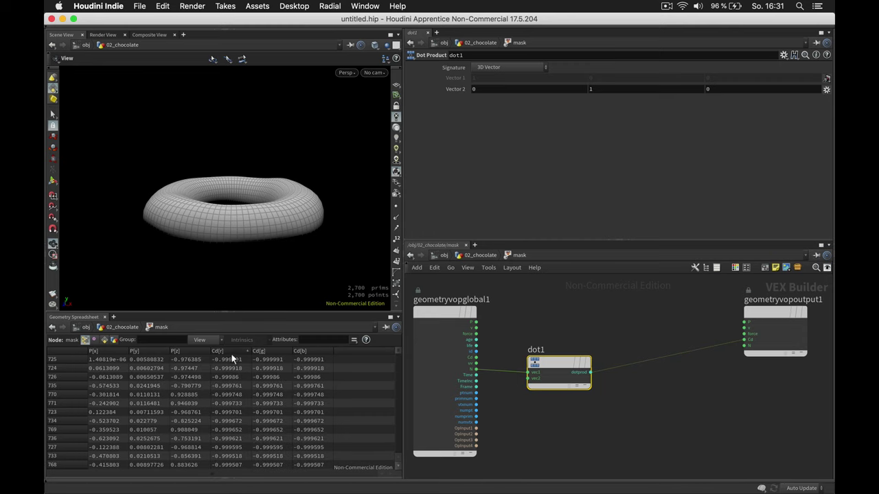
click(232, 350)
drag(251, 198, 254, 227)
click(230, 351)
Step: Insert a Clamp node into the wire between the dot product and the output's Cd input
click(634, 376)
key(Tab)
text(clam)
key(Return)
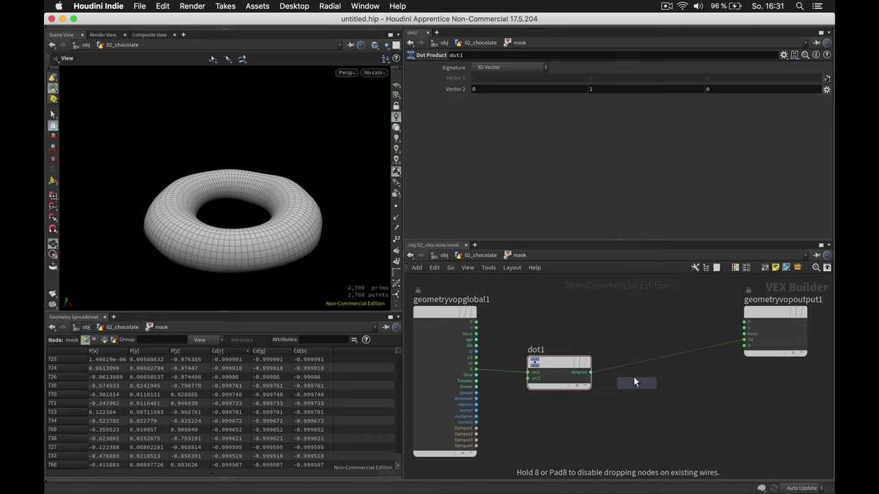
click(633, 376)
drag(627, 384, 648, 364)
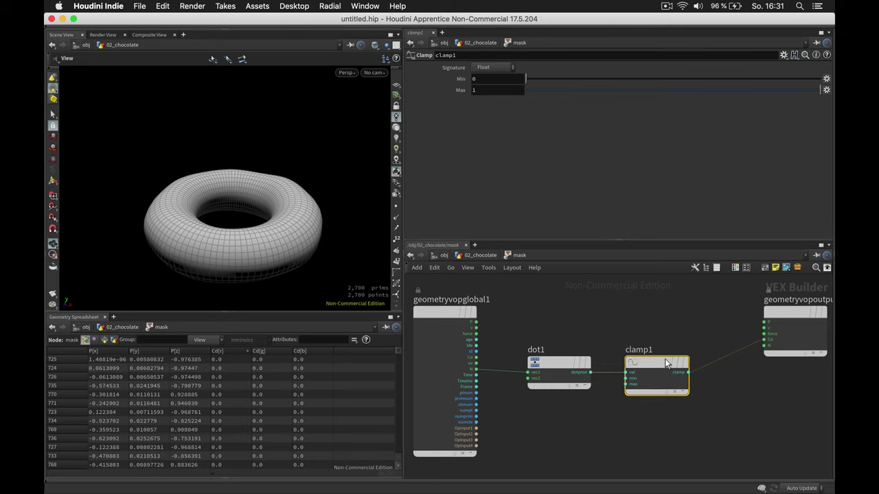
Step: Move the output node further from the clamp and cut the wire running into its Cd input
scroll(661, 324, down, 3)
middle_drag(753, 323, 714, 311)
scroll(714, 311, up, 3)
drag(701, 304, 748, 303)
key(y)
drag(682, 388, 668, 318)
Step: Connect a new Bind node to the clamp output and set its parameter name to density
click(591, 362)
key(Tab)
text(bind)
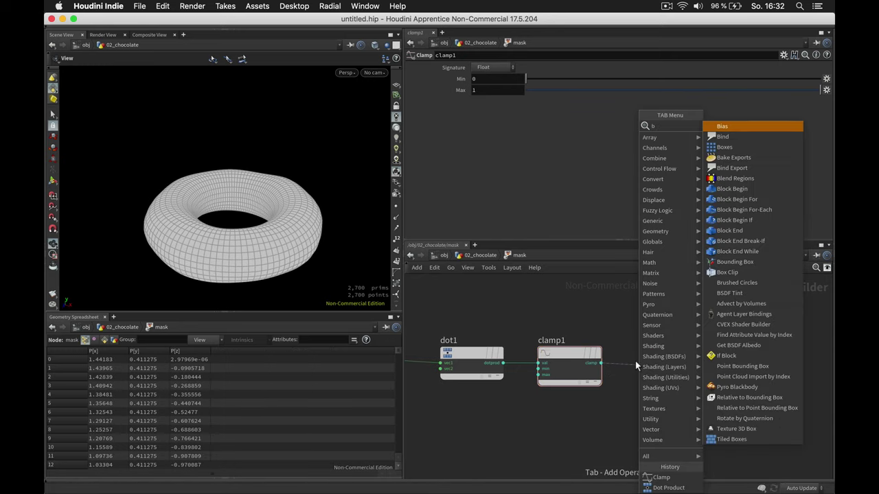
key(Return)
drag(677, 363, 647, 352)
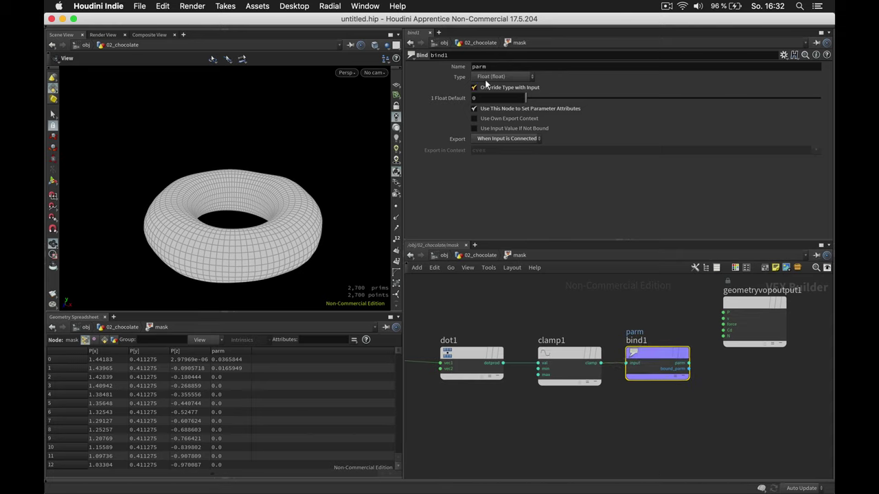
double_click(493, 66)
text(dens)
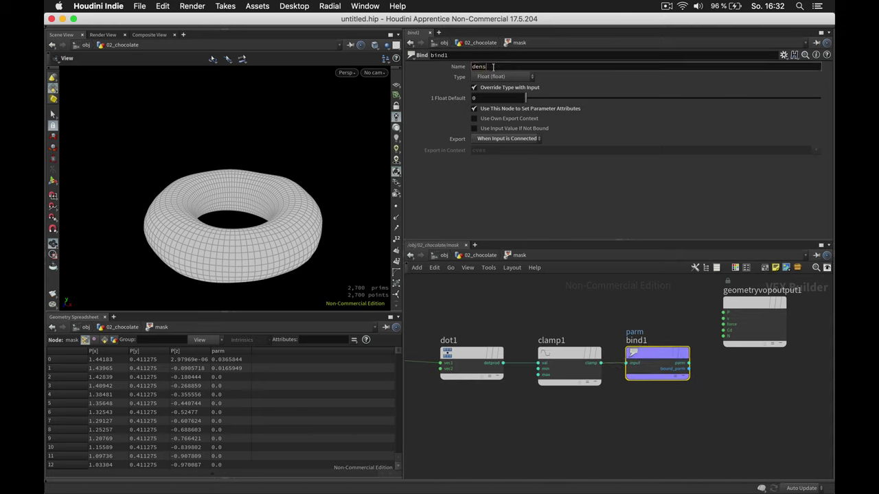
text(ity)
key(Return)
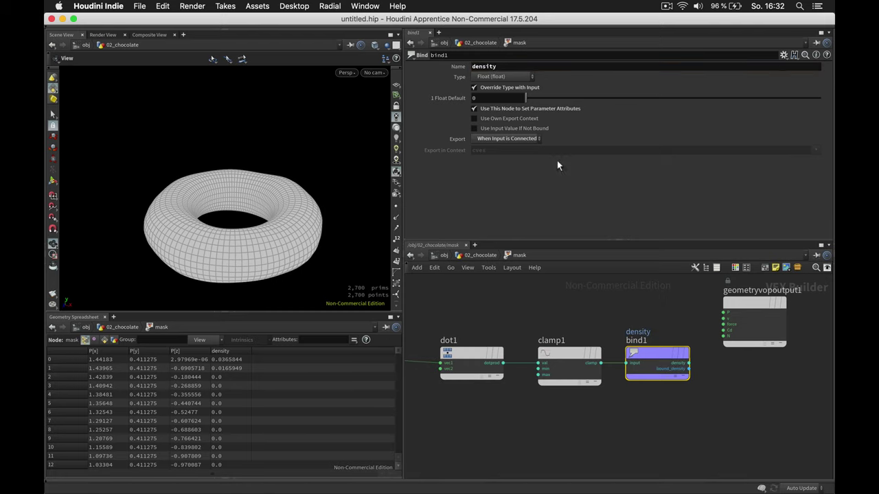
Step: Return to the 02_chocolate network and add a Scatter node below the mask node
key(u)
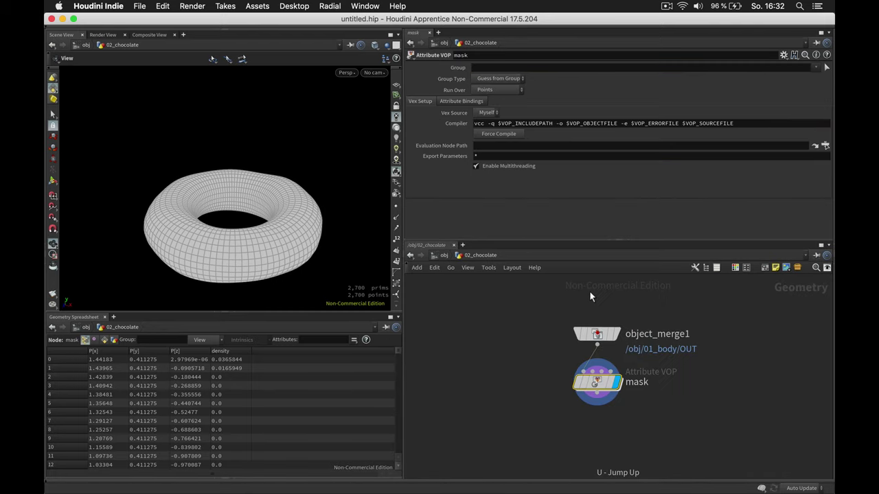
key(Tab)
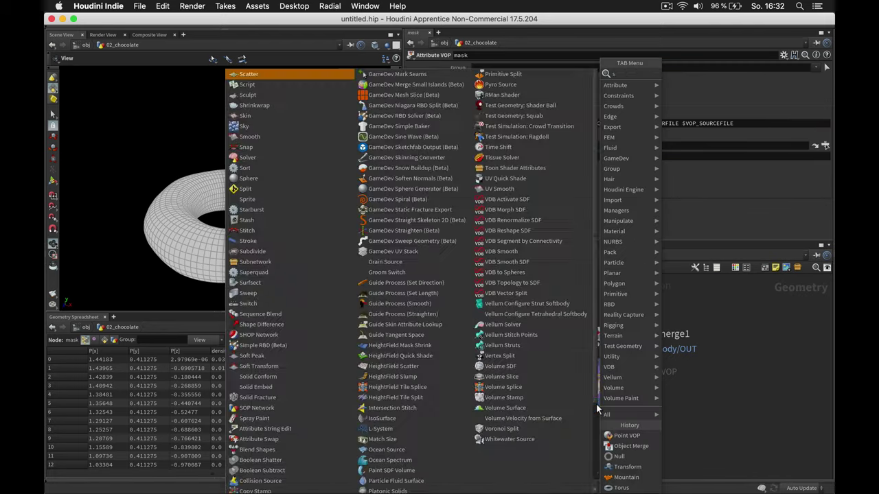
text(scat)
key(Return)
click(595, 424)
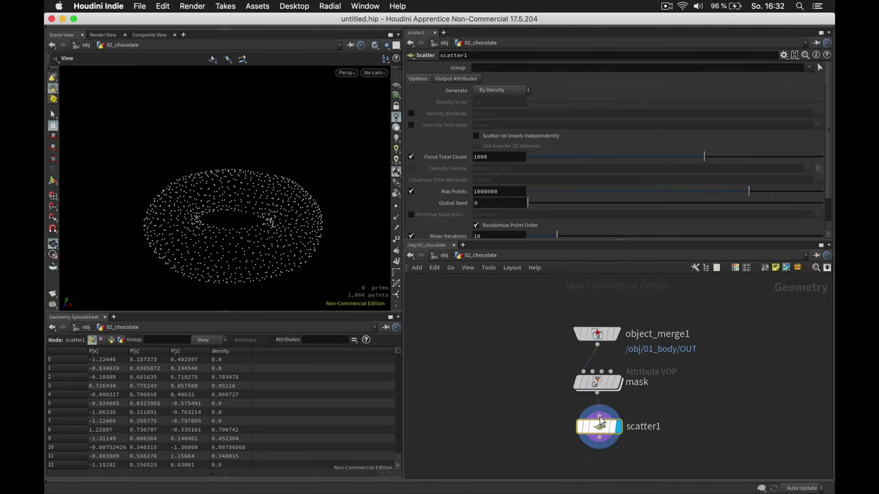
Step: Scatter by the density attribute with Force Total Count off and a Density Scale of 231.419
drag(247, 235, 277, 208)
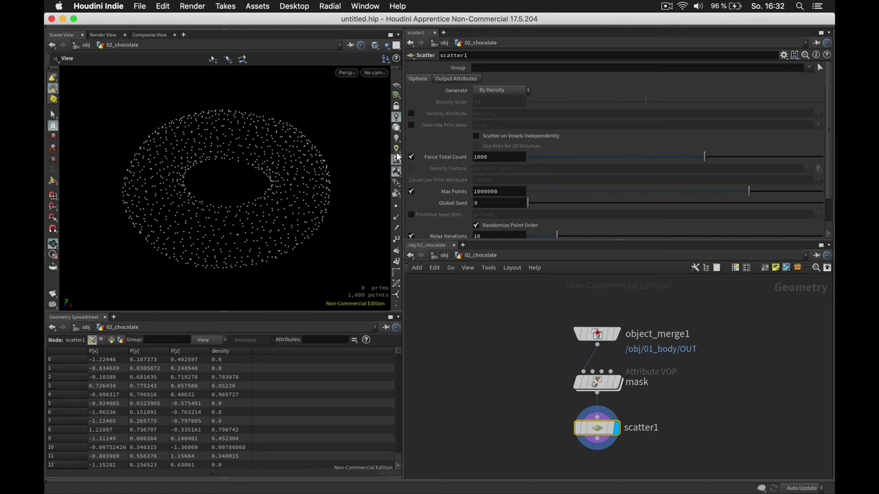
click(411, 113)
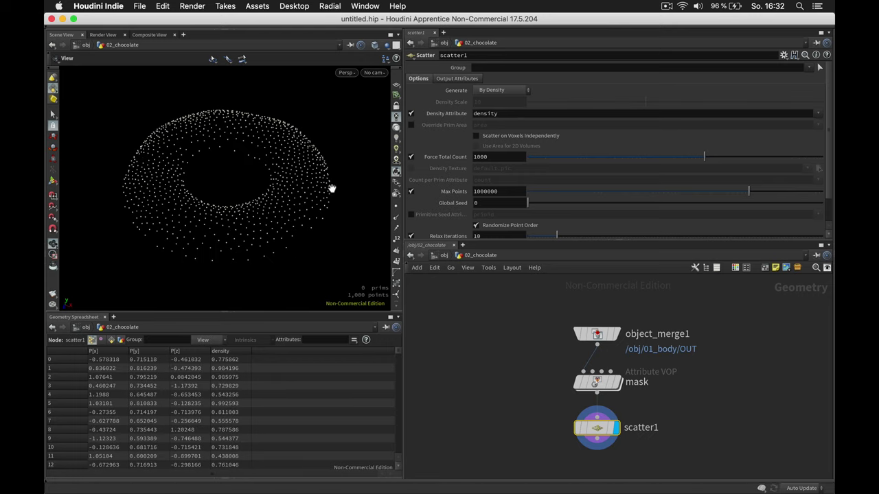
click(411, 157)
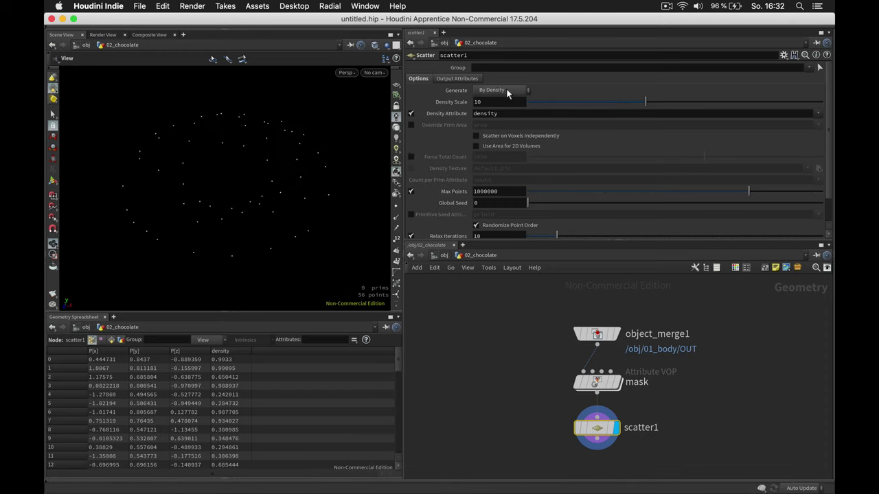
drag(659, 96, 724, 103)
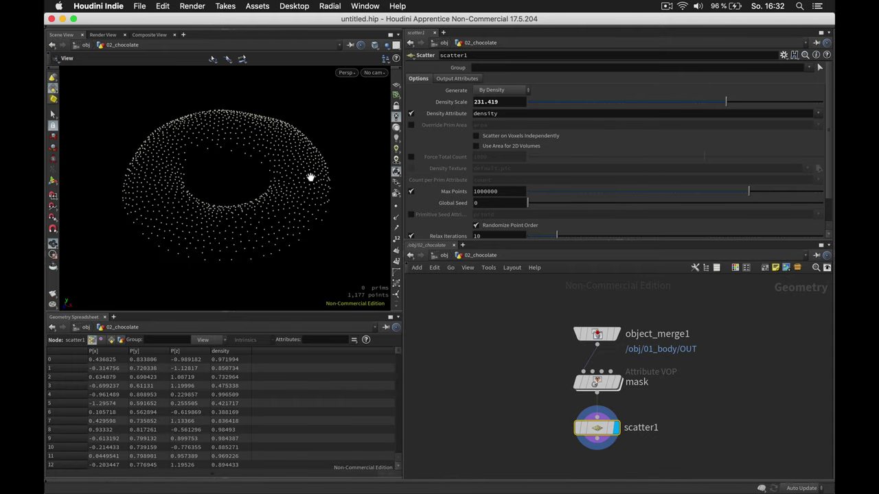
Step: Set the scatter's Relax Iterations to 2 and turn off Randomize Point Order
scroll(455, 213, down, 1)
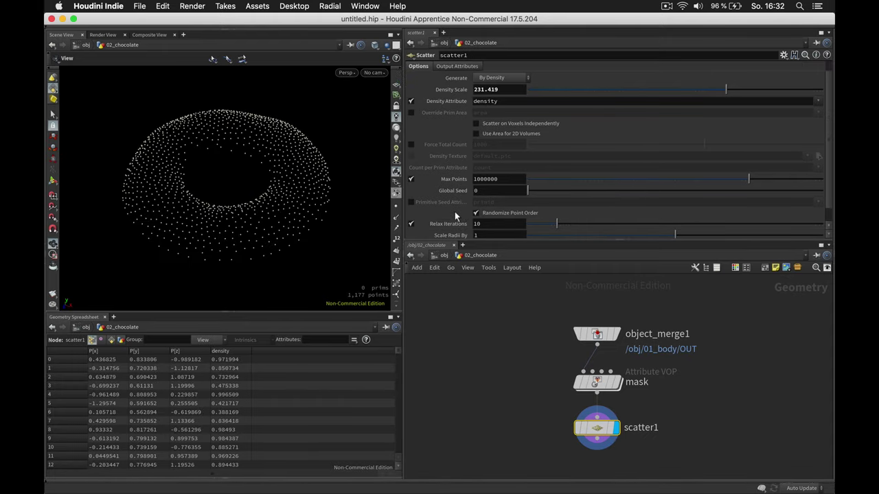
click(534, 223)
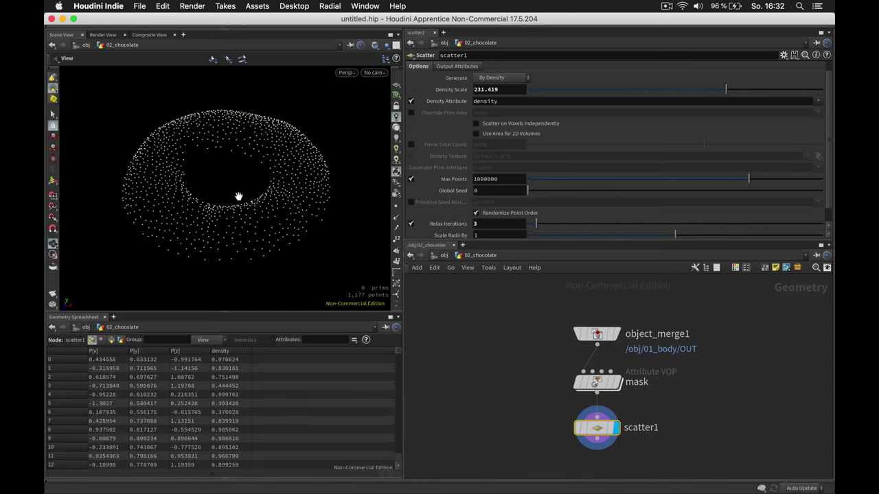
drag(238, 197, 244, 220)
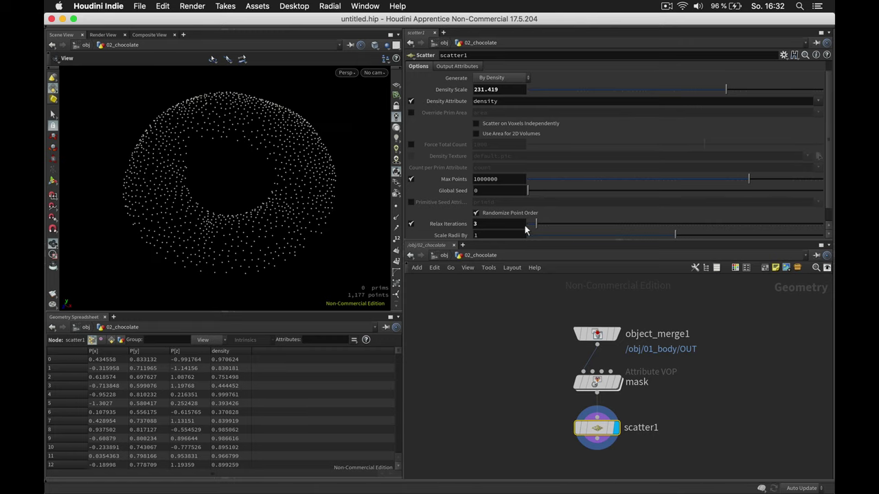
drag(533, 221, 531, 221)
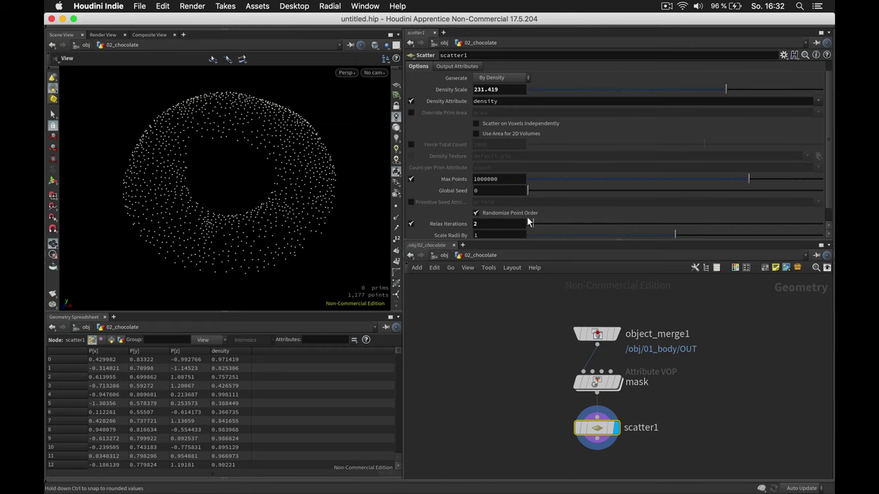
click(522, 213)
drag(320, 200, 290, 196)
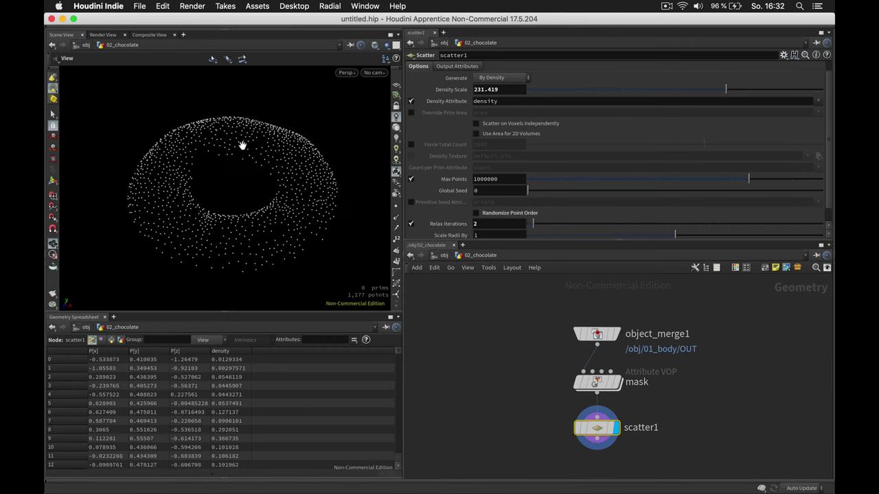
drag(268, 229, 274, 224)
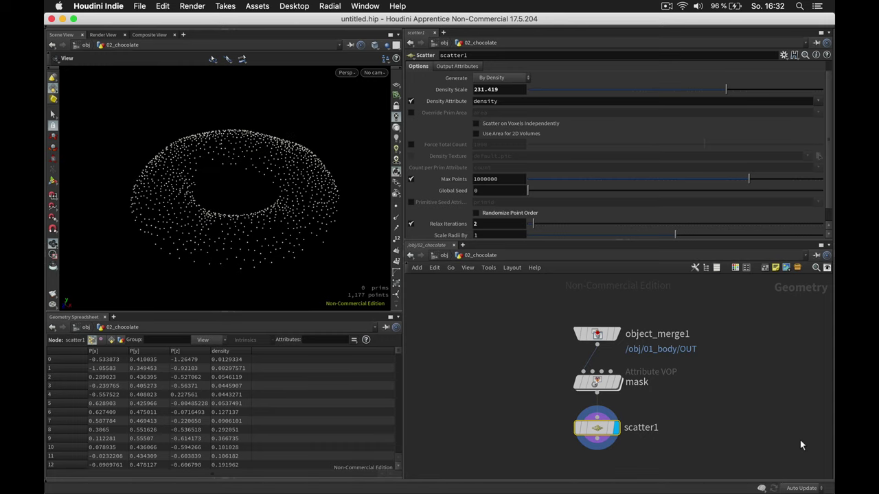
Step: Add a VDB from Particles node below the scatter node
middle_drag(738, 412, 730, 364)
scroll(729, 363, down, 3)
scroll(693, 376, up, 2)
click(615, 394)
key(Tab)
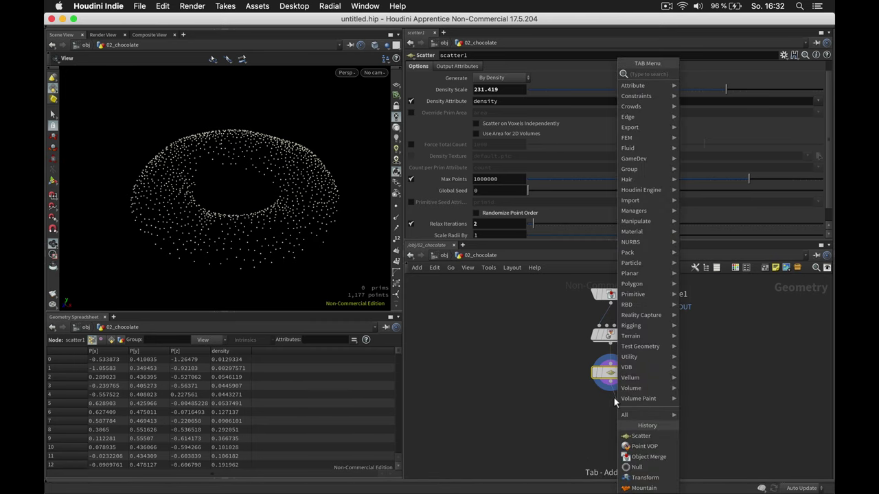
text(vdb)
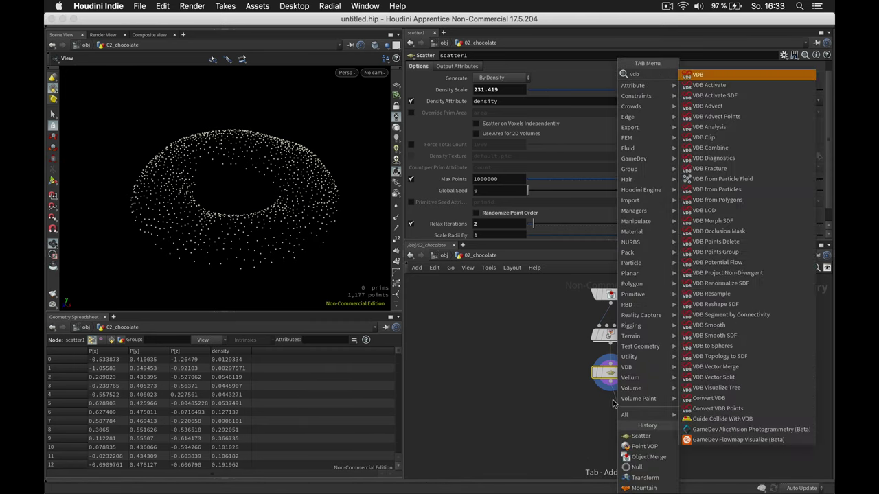
text(fromp)
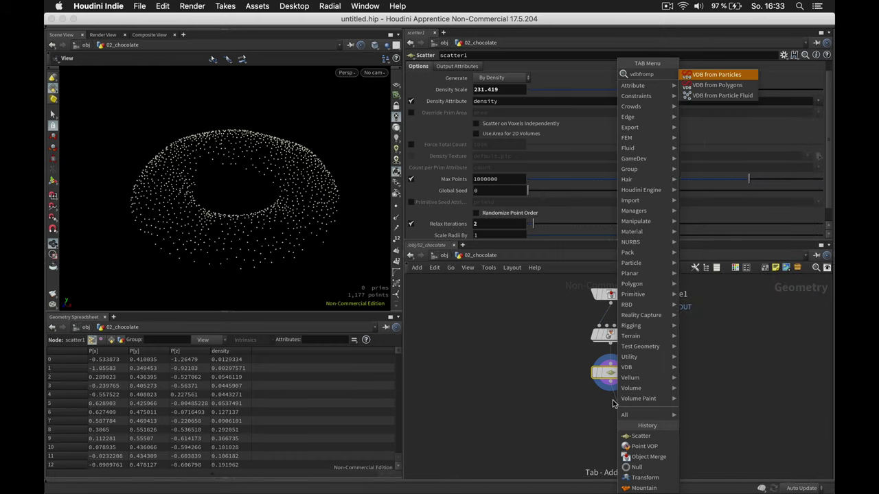
key(Return)
click(614, 405)
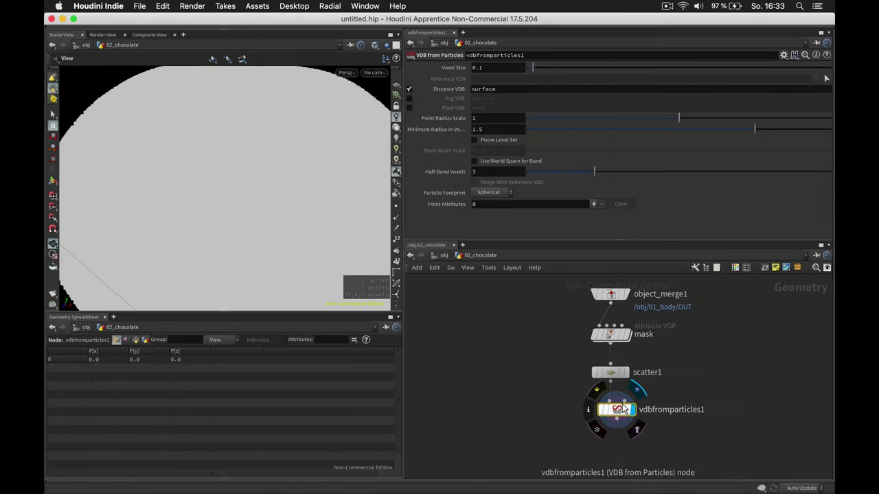
Step: Switch the viewport to headlight lighting and bring the whole VDB surface into view
click(396, 128)
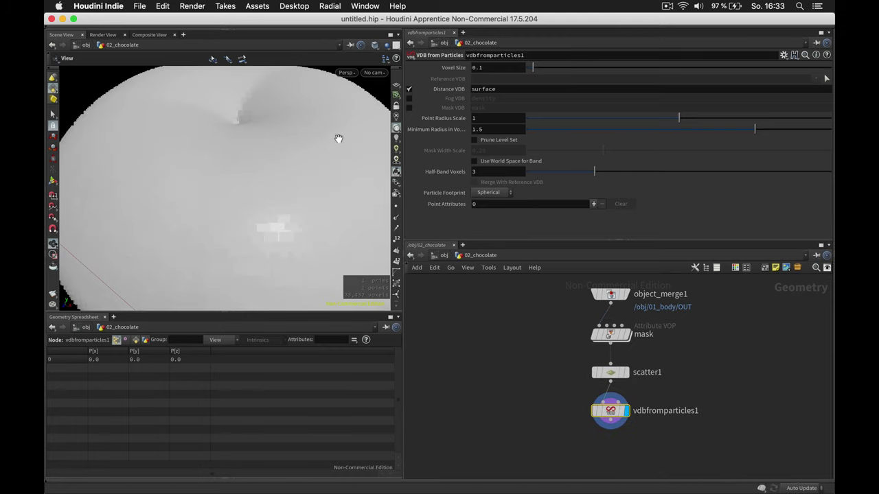
right_drag(339, 137, 256, 165)
mouse_move(256, 165)
mouse_down()
mouse_move(304, 164)
mouse_move(250, 186)
mouse_move(245, 172)
mouse_up()
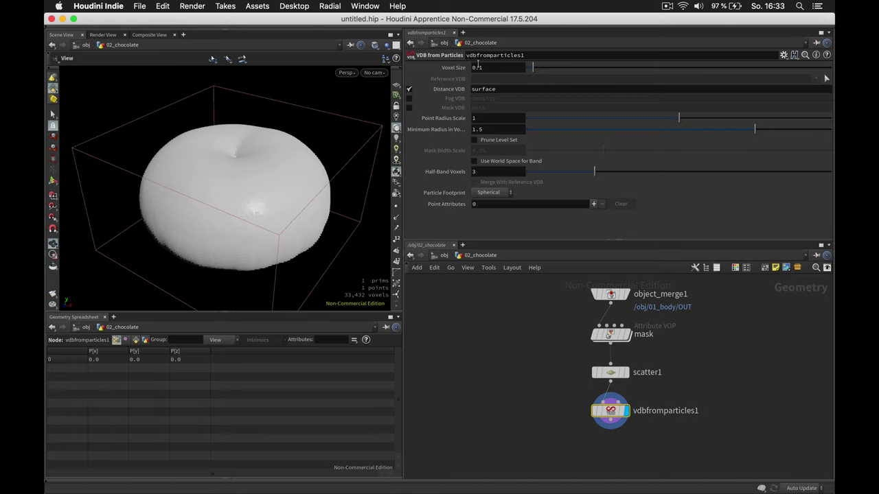
Step: Set the Voxel Size of the VDB from Particles node to 0.02
click(488, 67)
text(02)
key(Return)
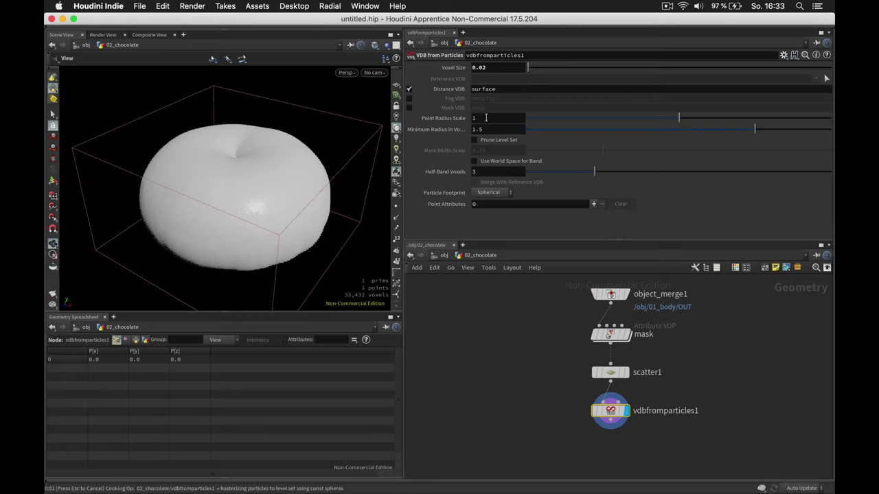
Step: Set the Point Radius Scale of the VDB from Particles node to 0.08
click(484, 118)
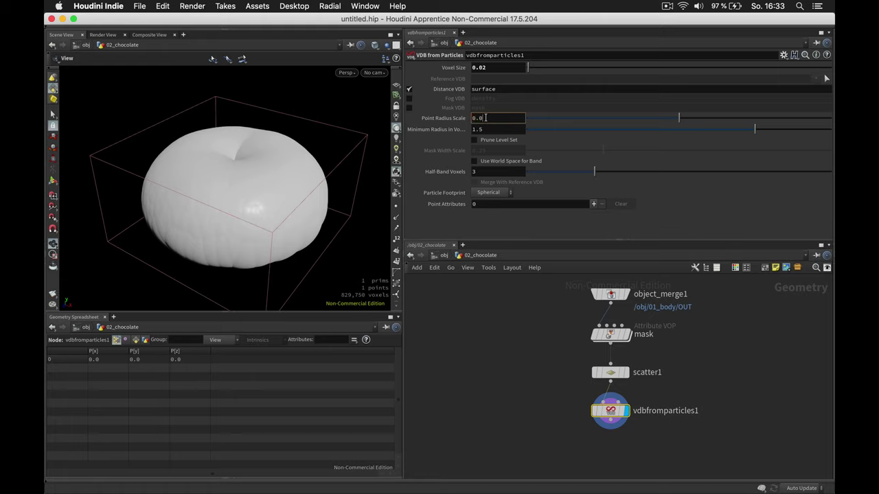
key(Return)
click(489, 118)
key(BackSpace)
text(6)
key(Return)
scroll(260, 187, up, 4)
scroll(259, 187, up, 2)
click(494, 118)
key(Return)
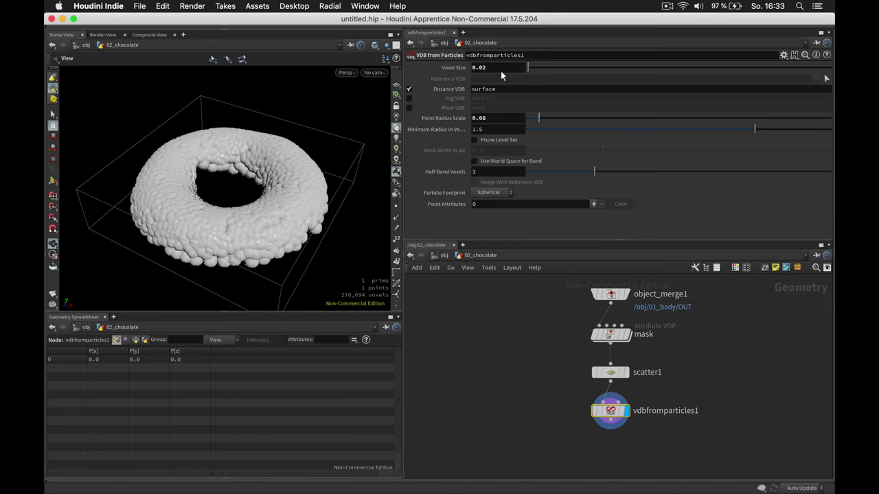
Step: Add a VDB Smooth node below the VDB from Particles node
scroll(714, 374, down, 2)
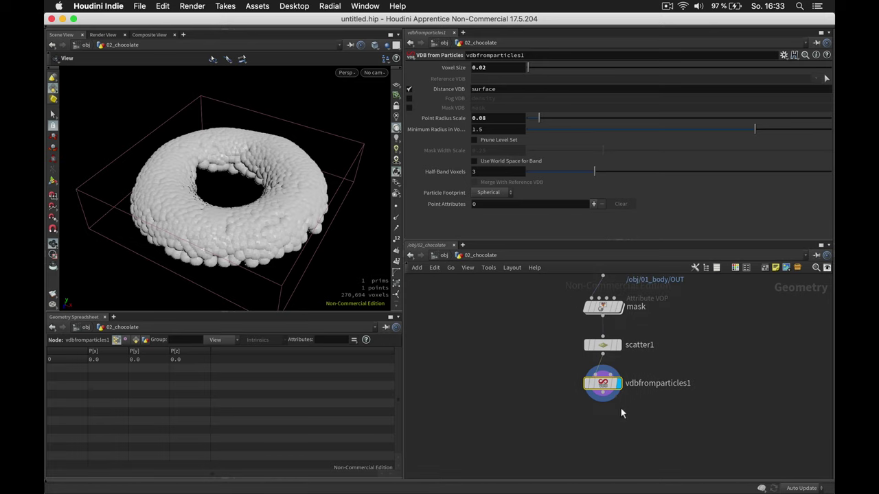
click(603, 396)
key(Tab)
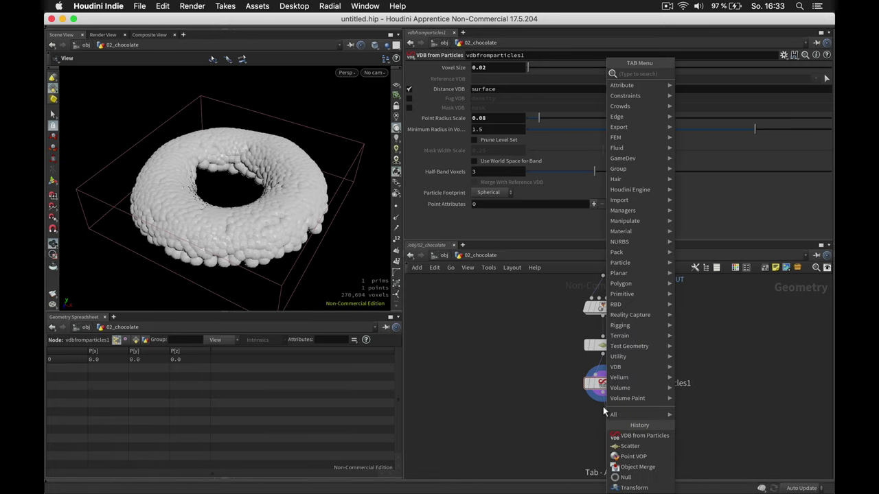
text(vdbsm)
key(Return)
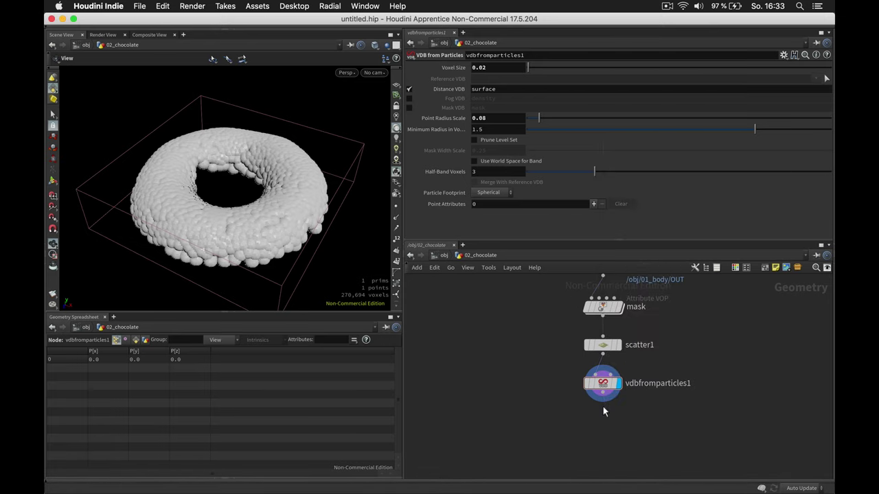
click(606, 420)
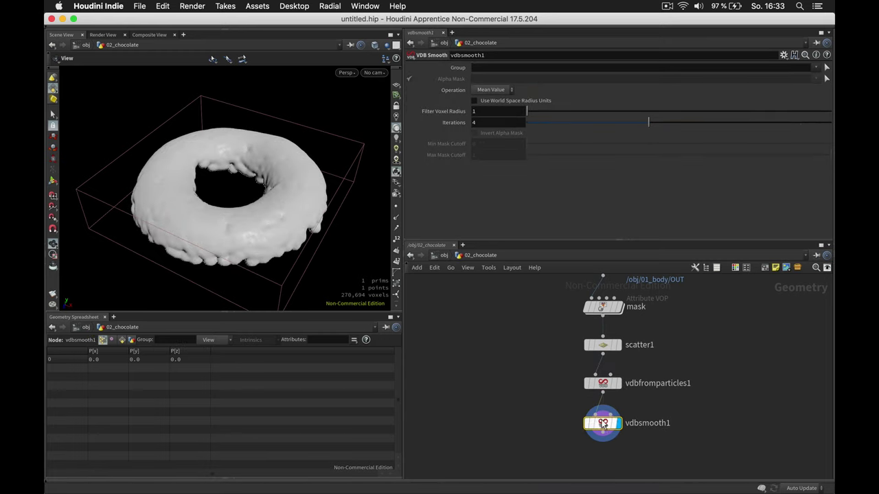
Step: Set the VDB Smooth node's Filter Voxel Radius to 2 and its Iterations to 3
drag(578, 111, 582, 110)
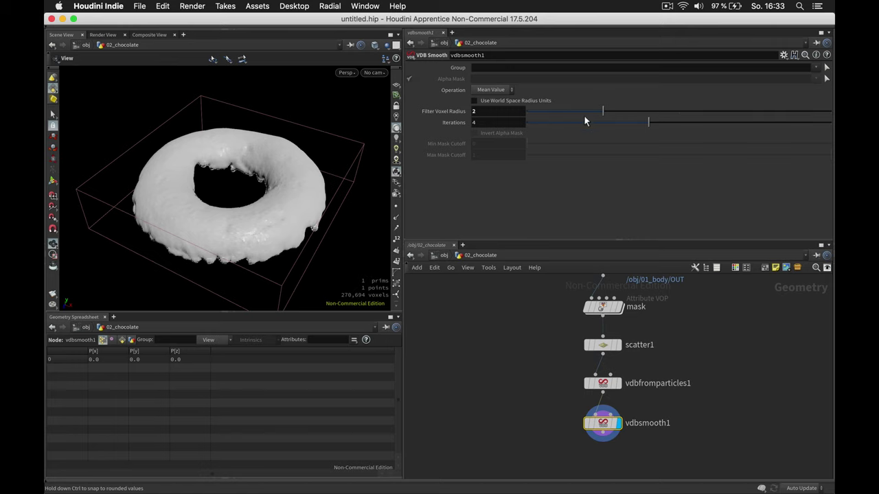
drag(298, 214, 282, 208)
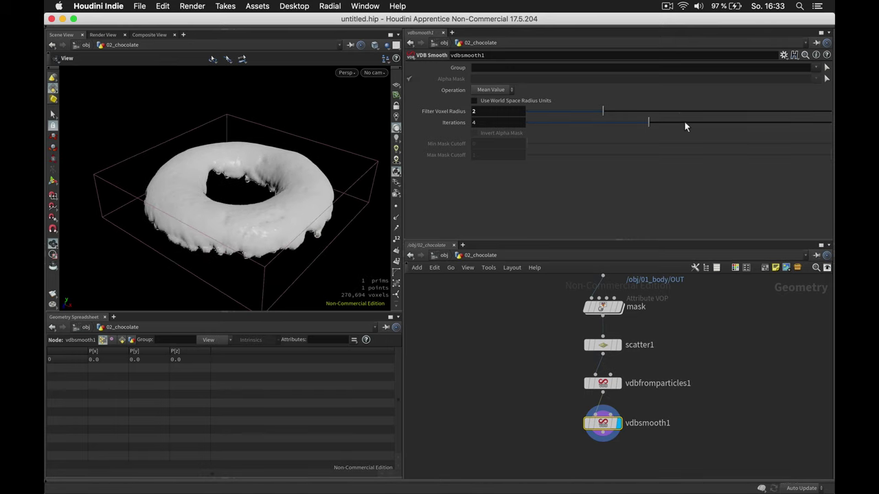
drag(682, 123, 619, 122)
drag(246, 194, 257, 208)
Step: Try a Voxel Size of 0.01 on the VDB from Particles node and restore it to 0.02
click(604, 345)
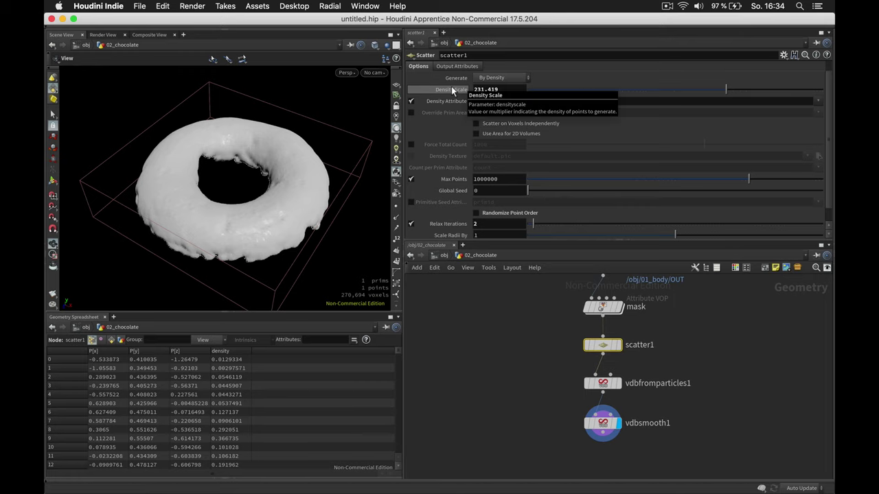
click(610, 385)
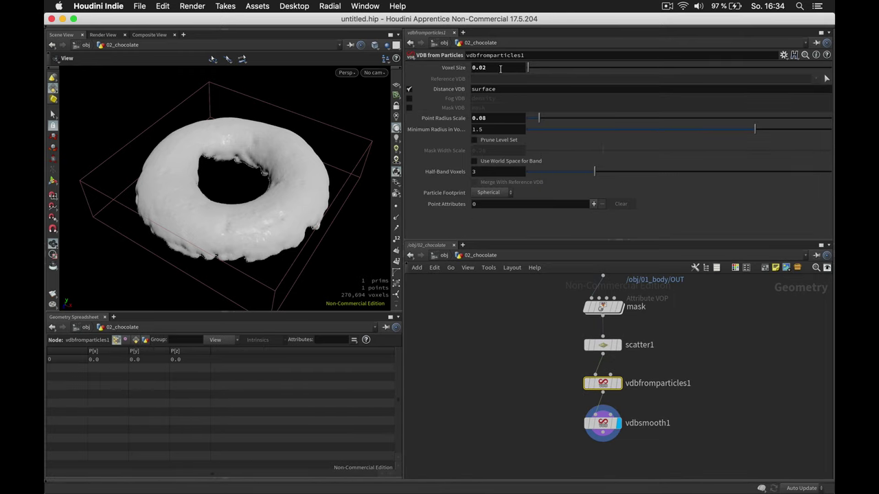
scroll(279, 169, up, 3)
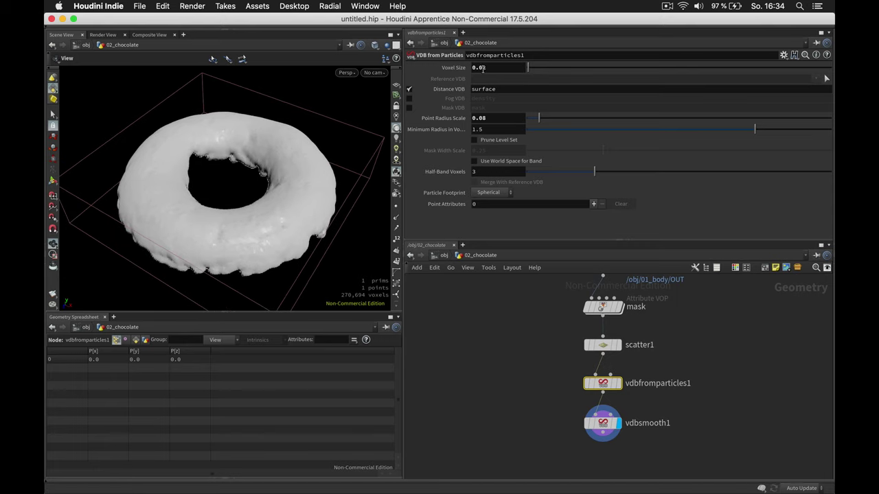
drag(482, 68, 487, 68)
text(1)
key(Return)
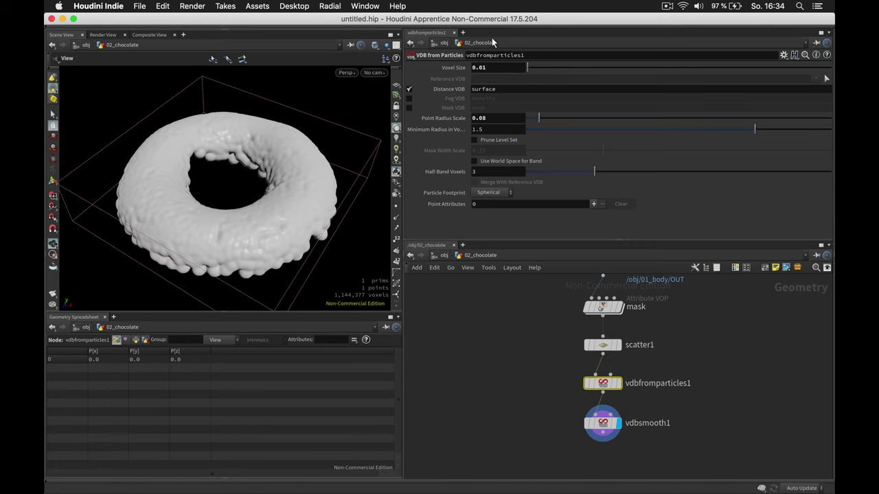
drag(483, 68, 492, 68)
text(2)
key(Return)
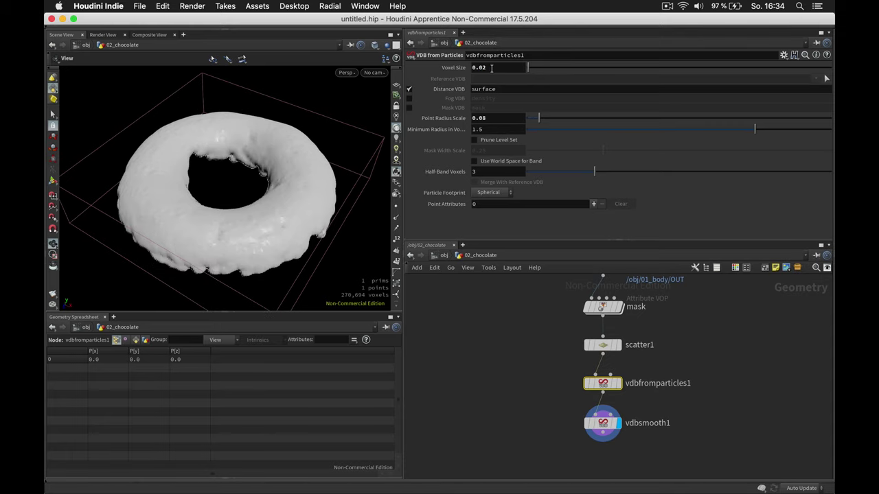
drag(284, 183, 284, 181)
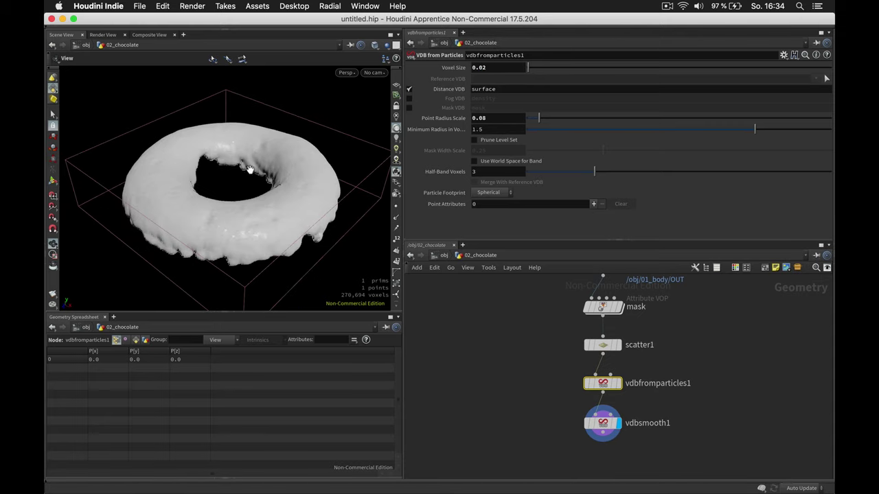
Step: Add a Null node below the VDB Smooth node and name it OUT_VOLUME
middle_drag(690, 413, 690, 377)
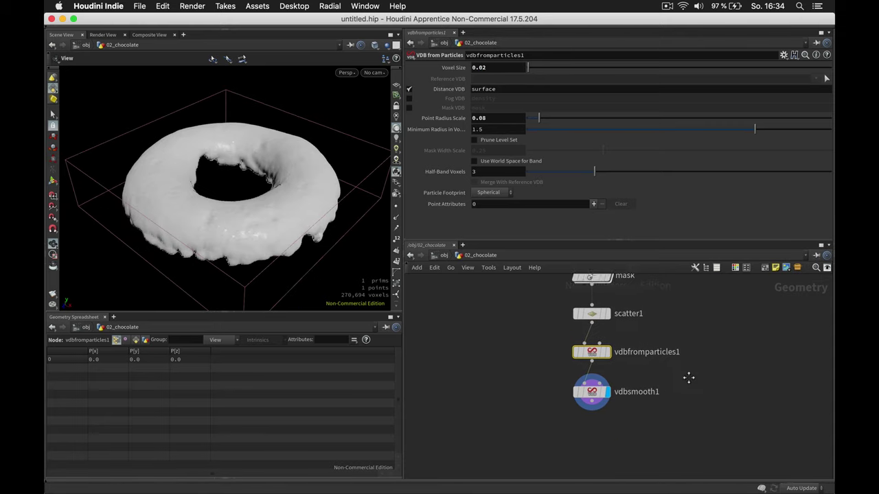
click(604, 382)
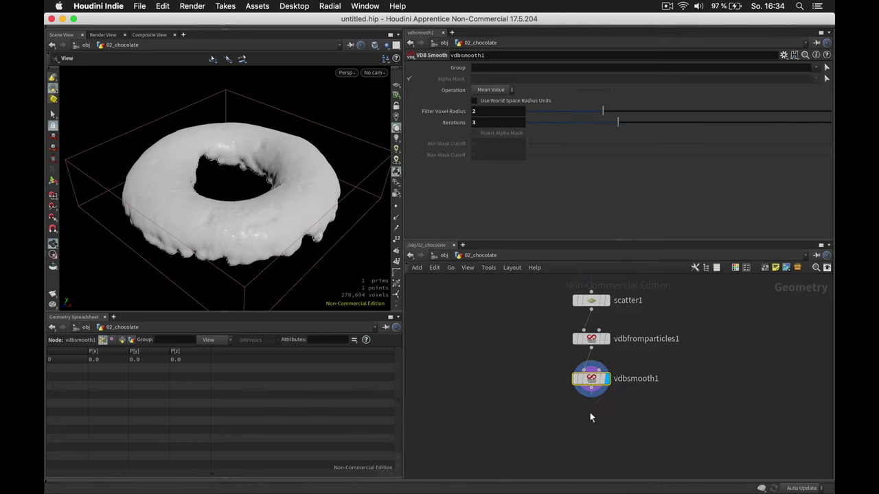
key(Tab)
text(null)
key(Return)
double_click(615, 422)
text(OUT_VOLUME)
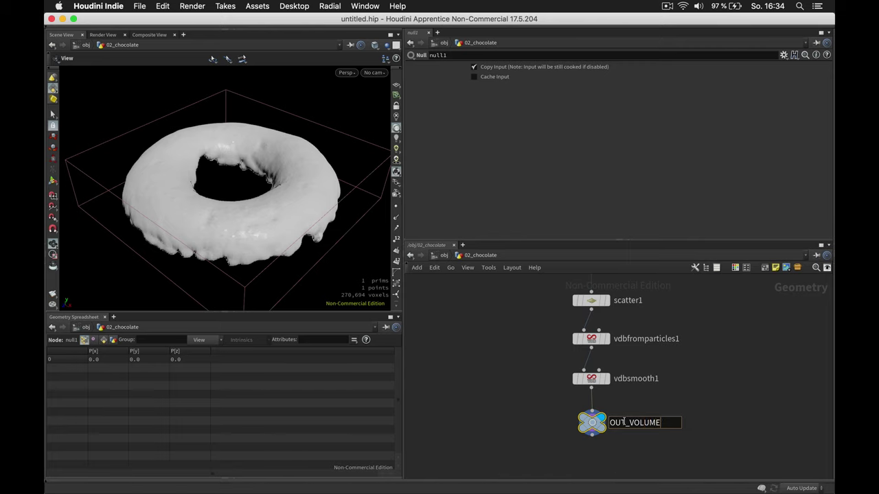
key(Return)
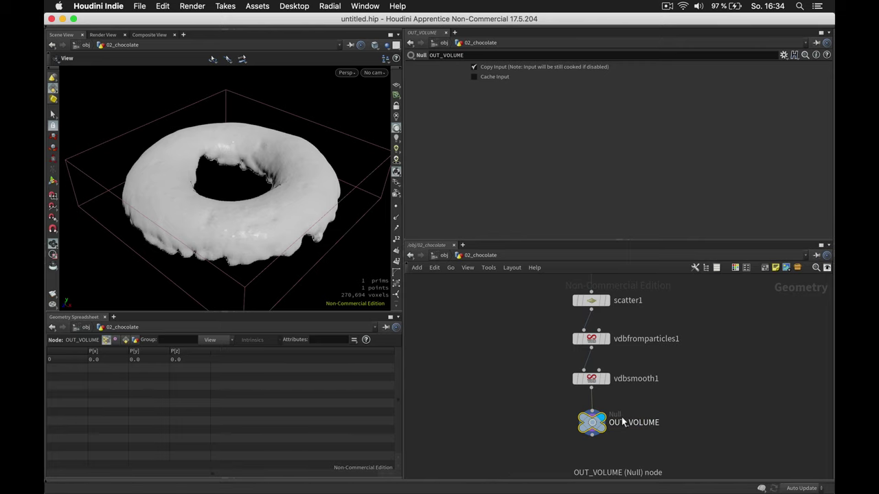
Step: Duplicate the OUT_VOLUME null as a second branch of the VDB Smooth node and name the copy OUT_MESH
middle_drag(642, 421, 628, 401)
drag(579, 400, 817, 434)
double_click(767, 434)
text(MESH)
key(Return)
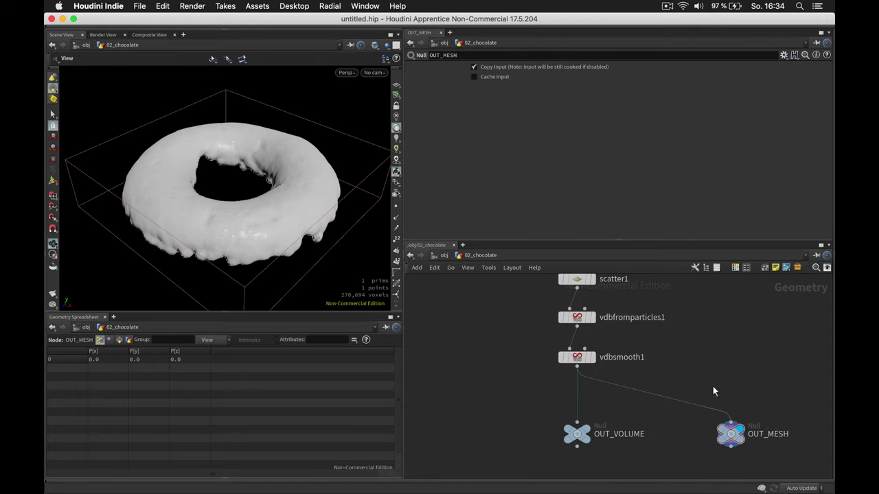
Step: Insert a Convert VDB node between the VDB Smooth node and OUT_MESH, and set Convert To to Polygons
key(Tab)
text(cvdb)
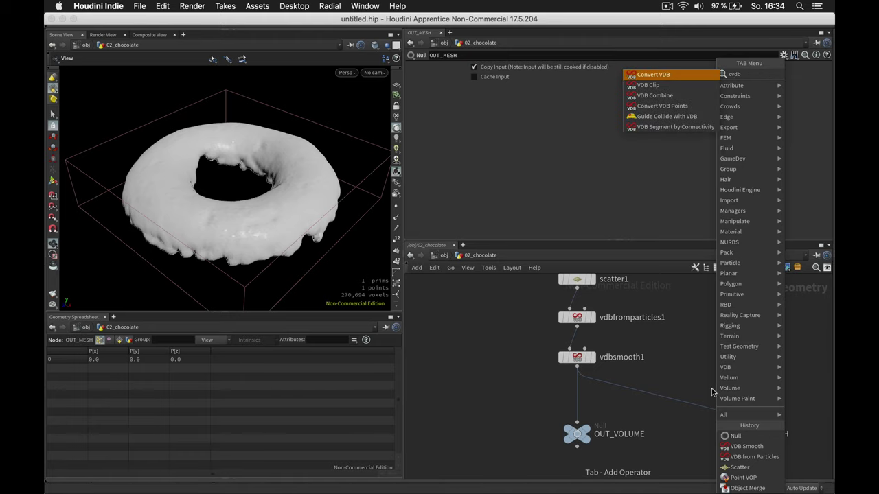
key(Return)
click(695, 395)
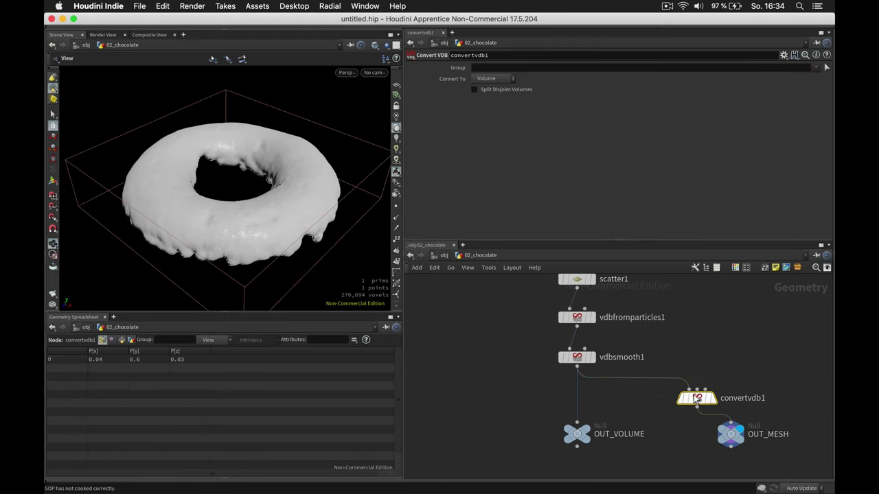
drag(697, 400, 731, 400)
click(492, 78)
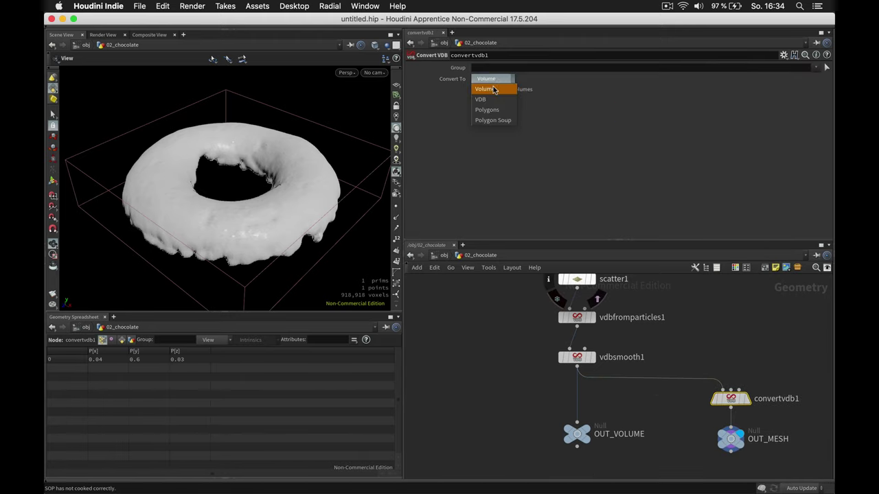
click(497, 110)
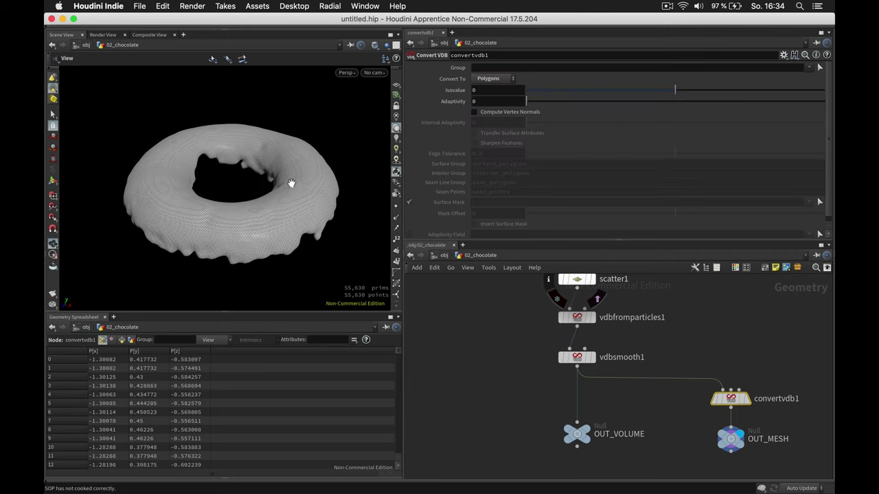
Step: Switch the viewport to smooth shading without the wireframe overlay on the chocolate mesh
click(375, 44)
click(411, 140)
mouse_move(284, 195)
mouse_down()
mouse_move(275, 202)
mouse_move(293, 153)
mouse_move(267, 197)
mouse_move(286, 195)
mouse_move(302, 144)
mouse_move(288, 182)
mouse_up()
scroll(666, 387, down, 4)
Step: Try the Gaussian operation on the VDB Smooth node and settle on Median Value
click(573, 357)
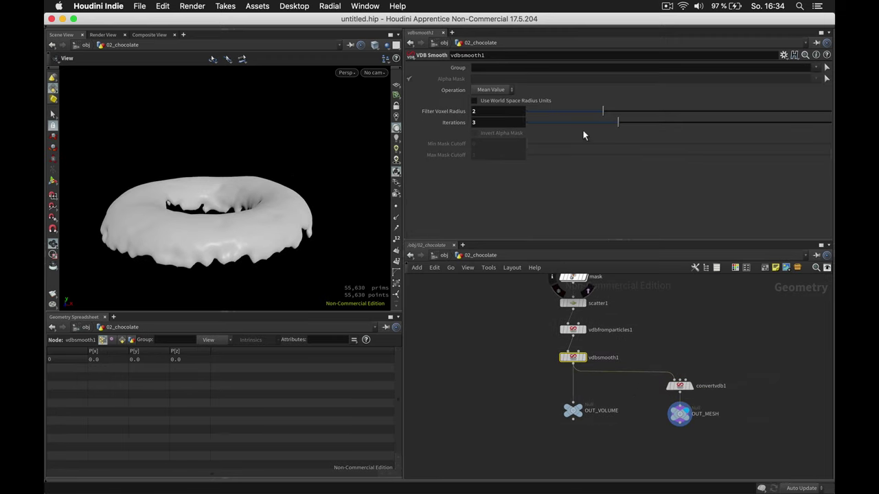
drag(640, 122, 608, 115)
click(490, 89)
click(495, 106)
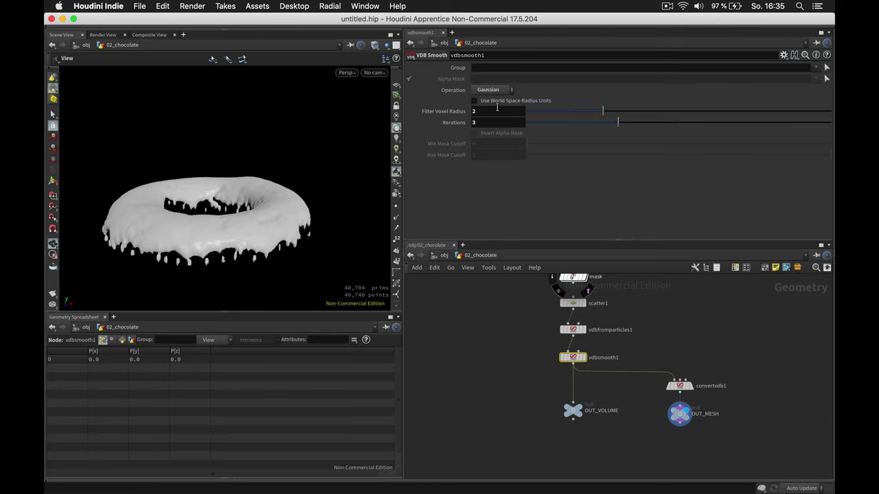
click(498, 90)
click(501, 115)
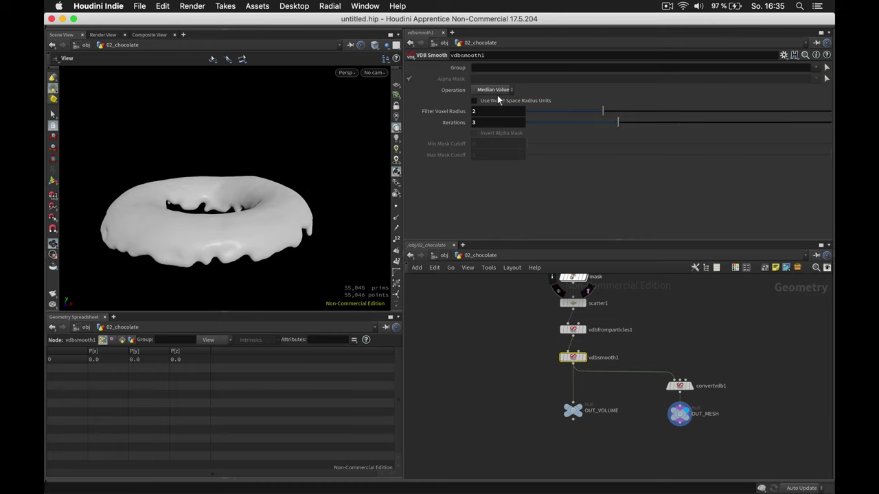
mouse_move(252, 216)
mouse_down()
mouse_move(238, 169)
mouse_move(261, 169)
mouse_move(254, 210)
mouse_move(268, 182)
mouse_move(275, 188)
mouse_move(259, 226)
mouse_move(264, 221)
mouse_up()
Step: Return to the object level and add a Geometry object below 02_chocolate
scroll(758, 383, down, 4)
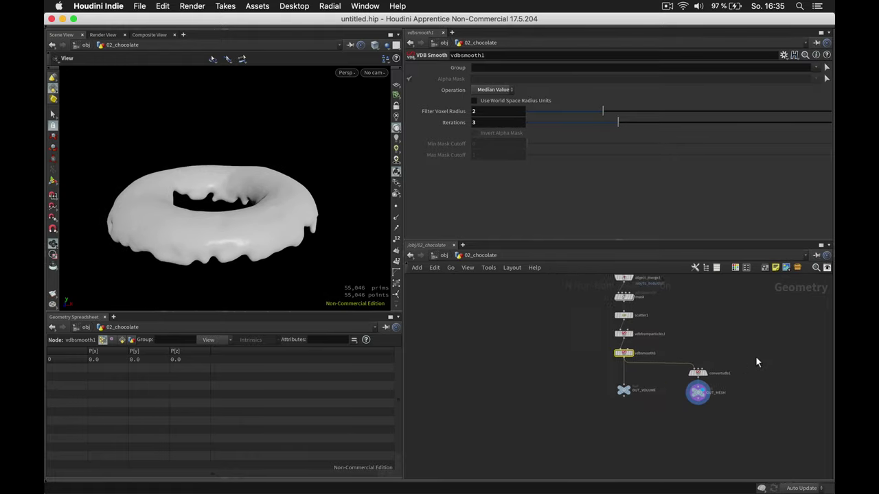
key(u)
click(620, 417)
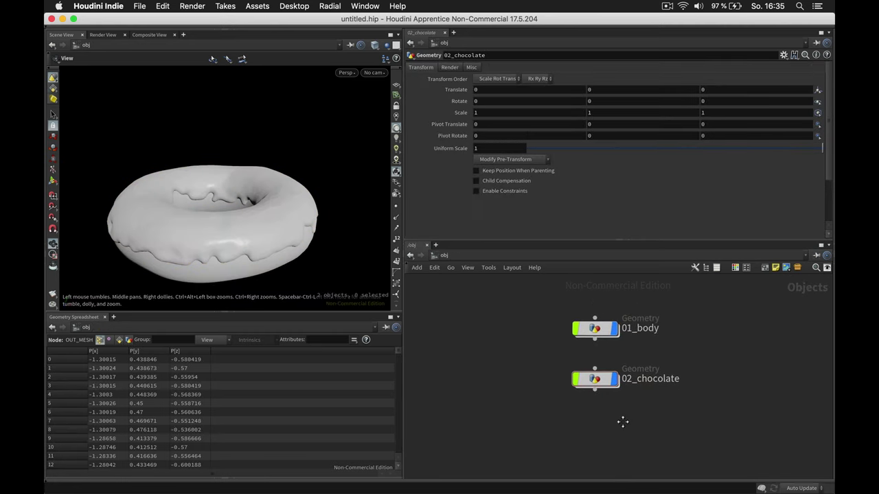
middle_drag(620, 417, 598, 400)
key(Tab)
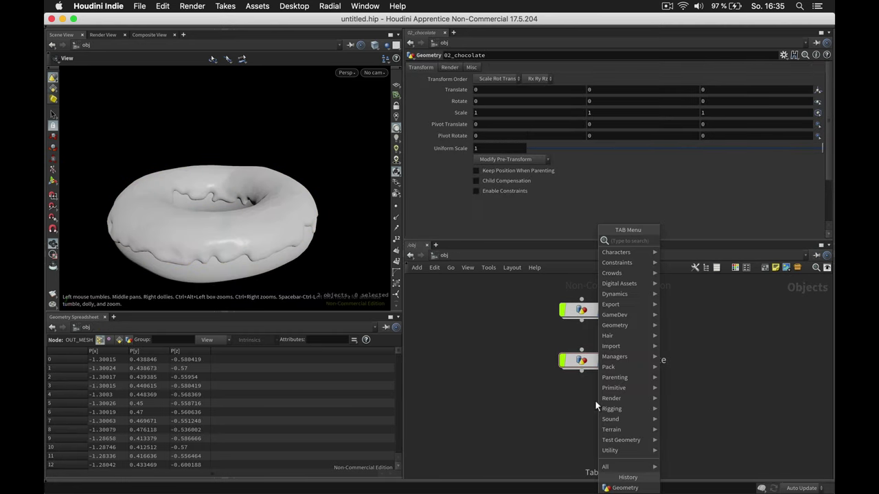
key(Escape)
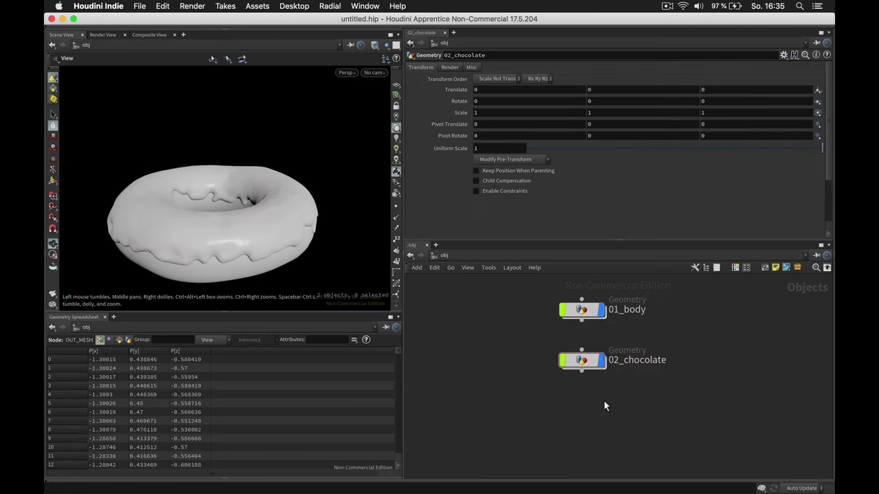
key(Tab)
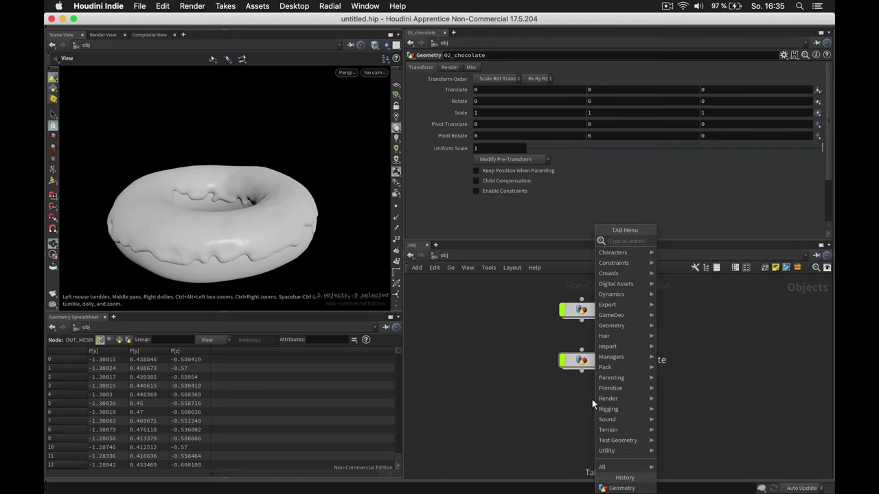
text(geo)
key(Return)
click(593, 400)
drag(595, 402, 584, 418)
Step: Rename the new Geometry object as 03_sticks
double_click(619, 417)
text(03_sticks)
key(Return)
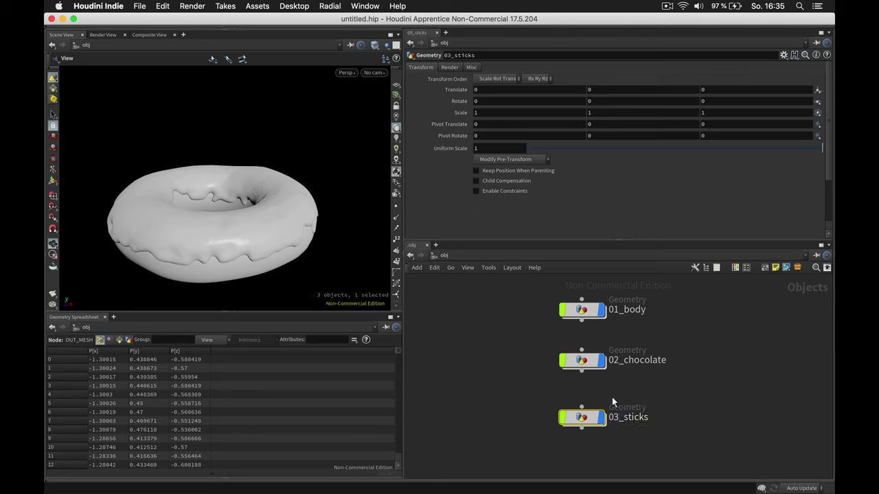
Step: Copy the mask Attribute VOP node from inside 02_chocolate and enter the 03_sticks object
double_click(583, 361)
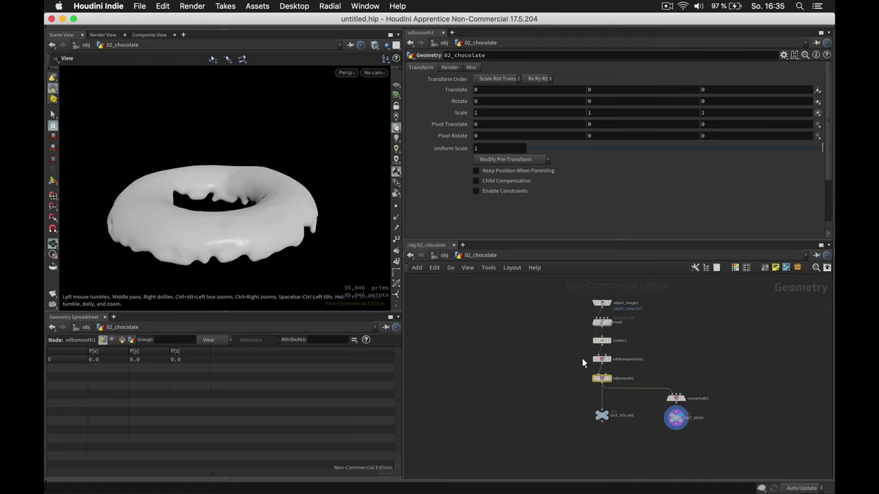
click(595, 323)
key(ctrl+c)
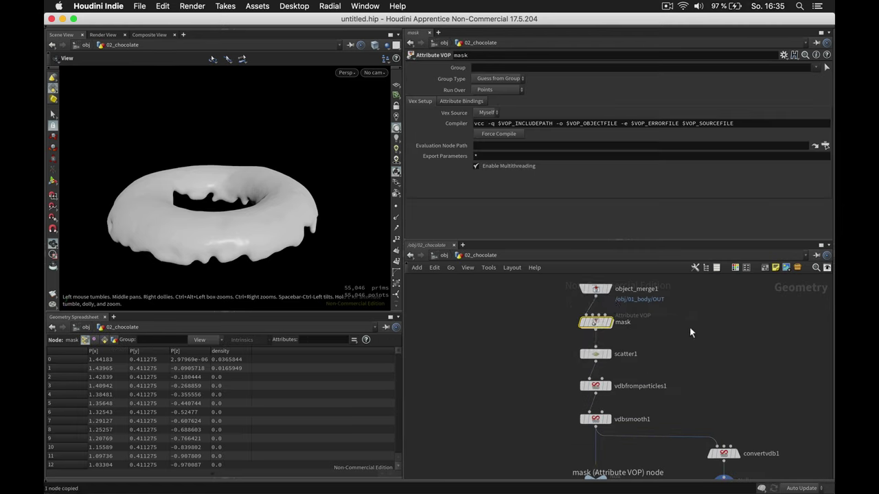
key(u)
double_click(585, 416)
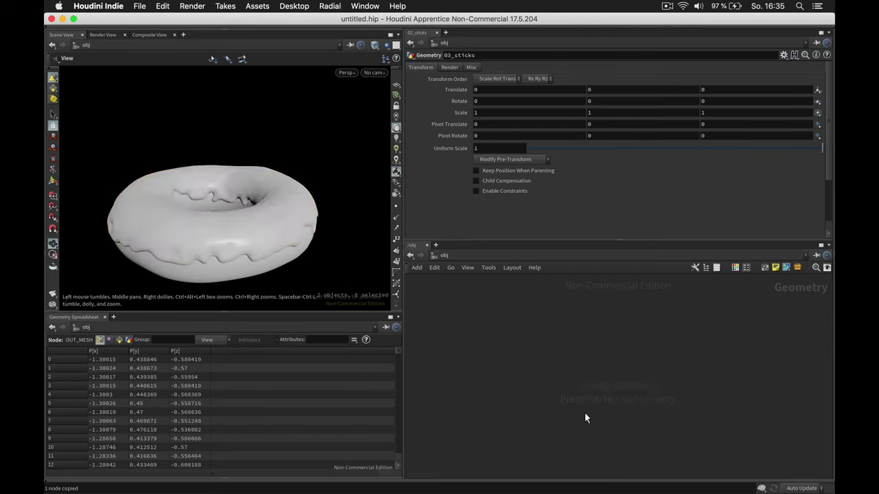
Step: Add an Object Merge node in 03_sticks and point its Object 1 to /obj/02_chocolate/OUT_MESH
key(Tab)
text(om)
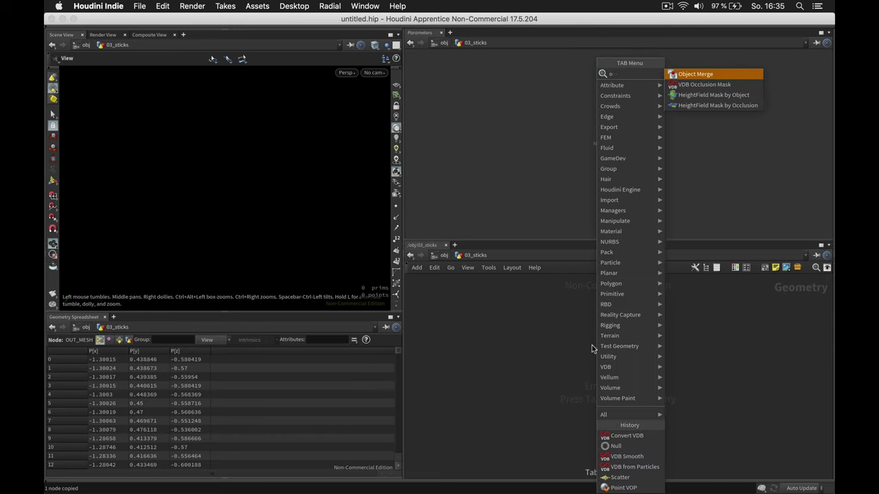
key(Return)
click(592, 344)
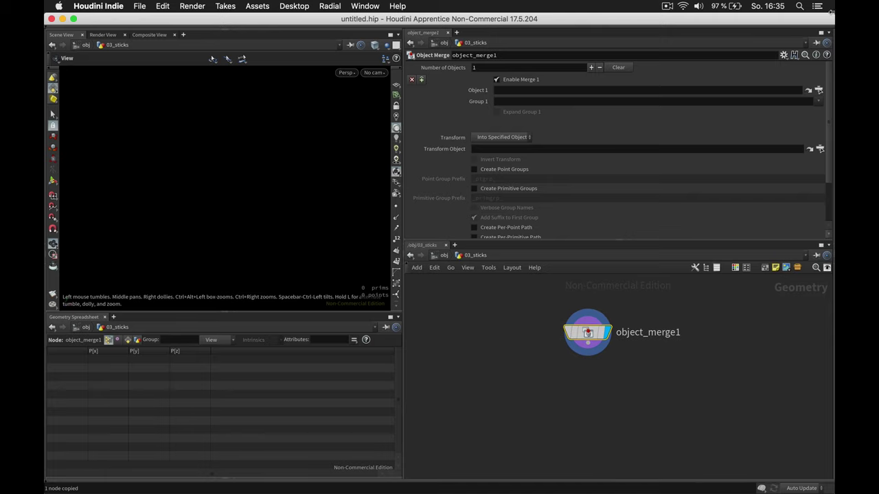
click(819, 90)
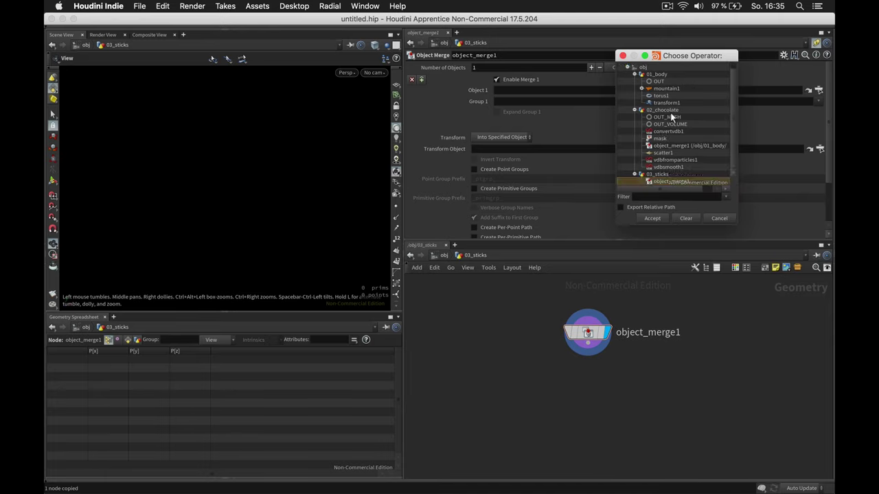
double_click(666, 117)
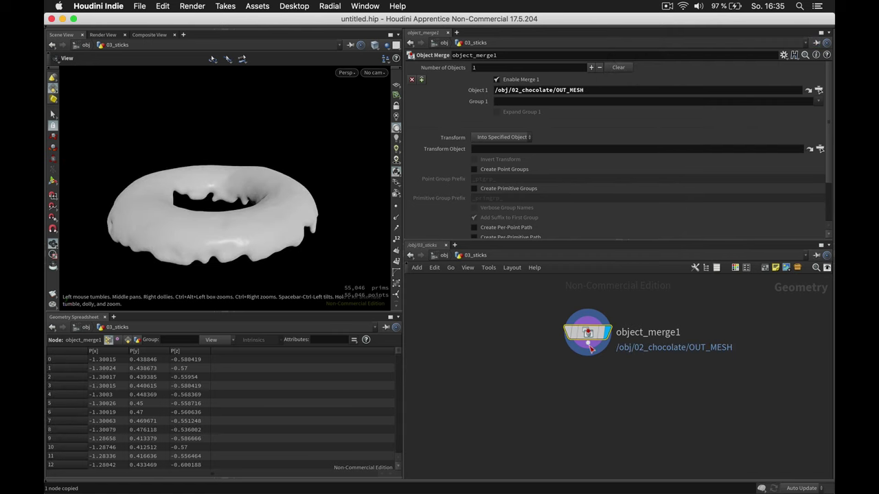
Step: Paste the copied mask node below the Object Merge, connected to its output, and display it
key(super+v)
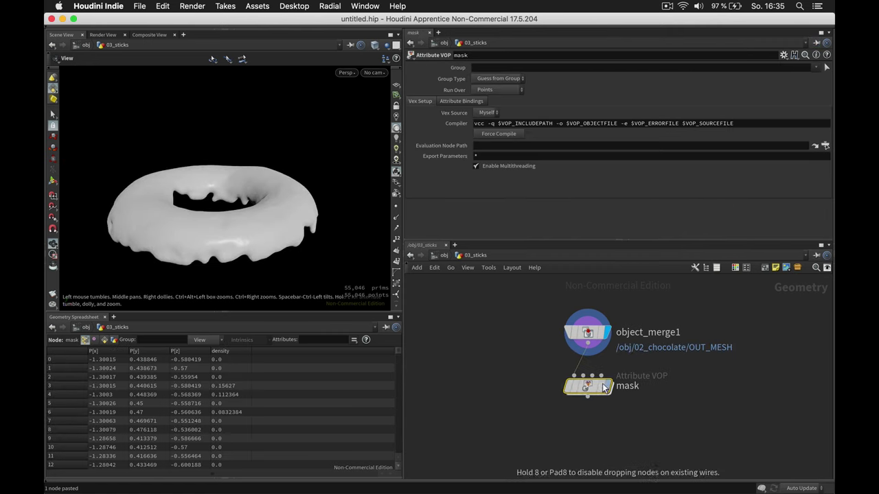
click(607, 387)
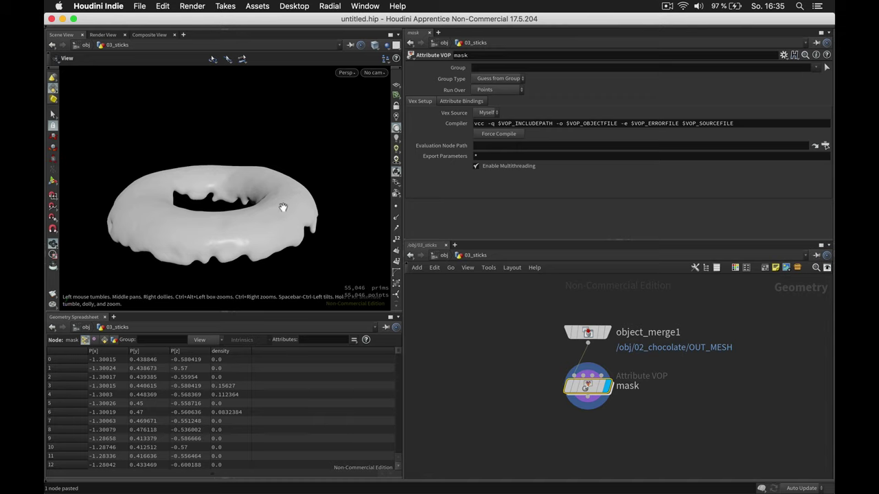
Step: Preview the mask by wiring the clamp output into the Cd output inside the mask network, and remove that wire again
double_click(575, 385)
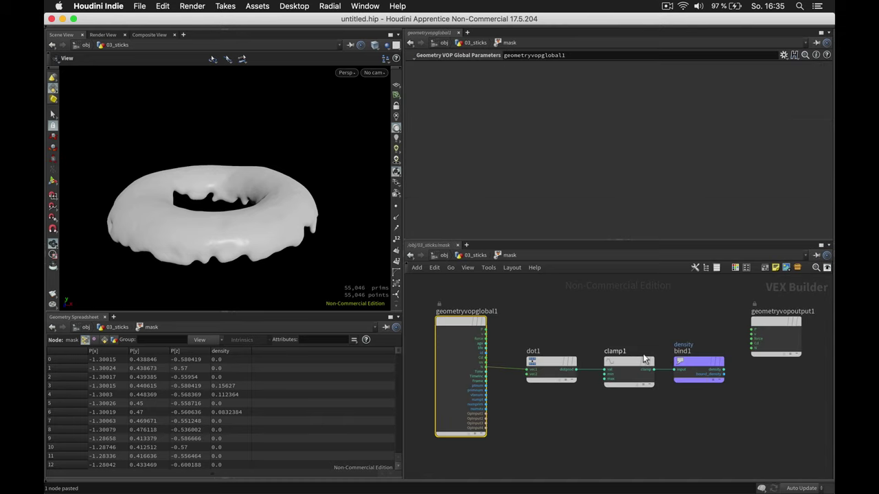
drag(654, 369, 751, 346)
drag(248, 238, 230, 252)
drag(353, 137, 270, 126)
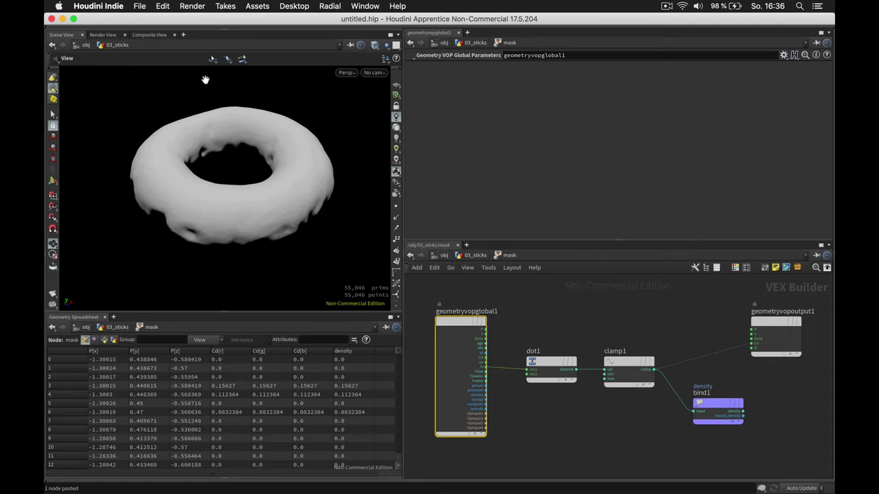
drag(282, 143, 312, 204)
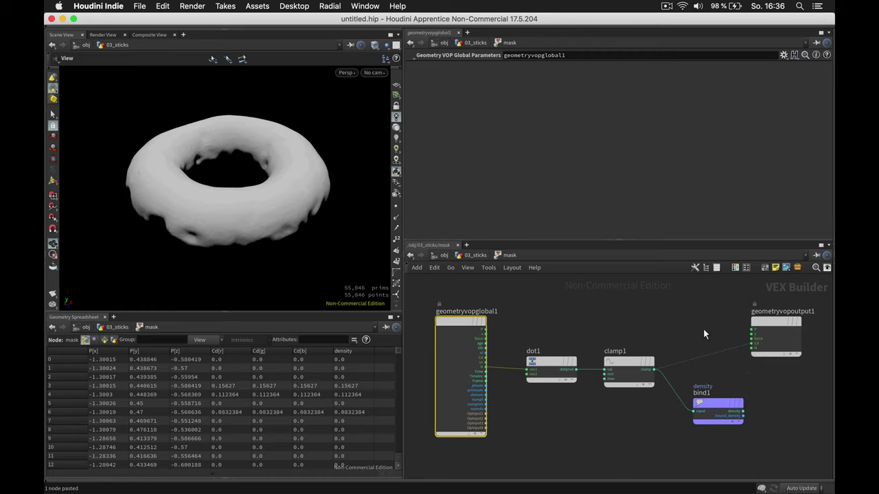
key(y)
drag(699, 319, 710, 357)
drag(712, 402, 700, 361)
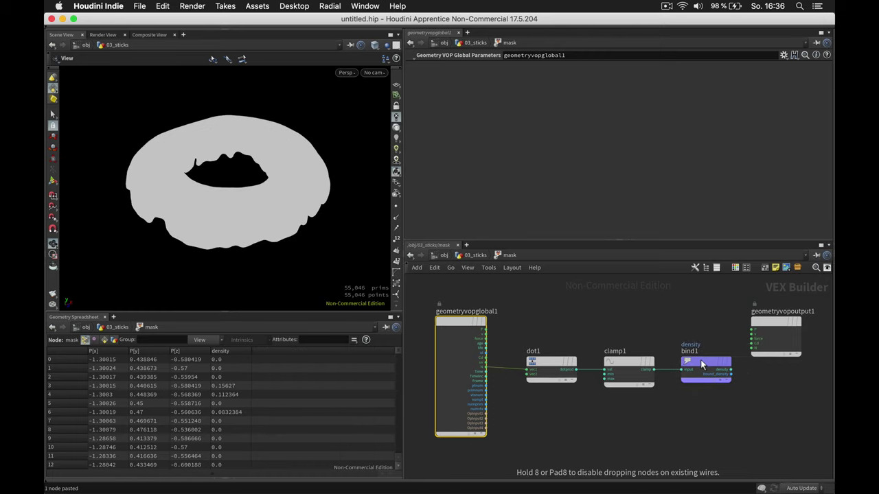
key(u)
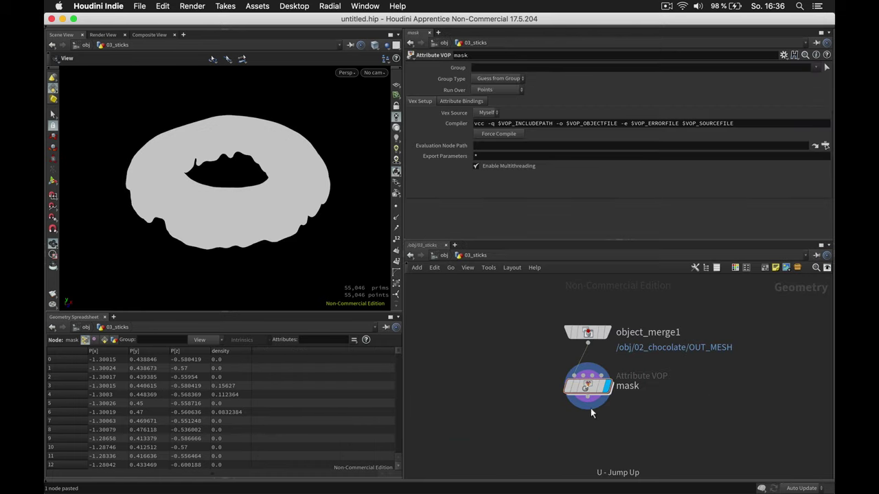
Step: Add a Scatter node below the mask node and disable its Force Total Count option
key(Tab)
text(scat)
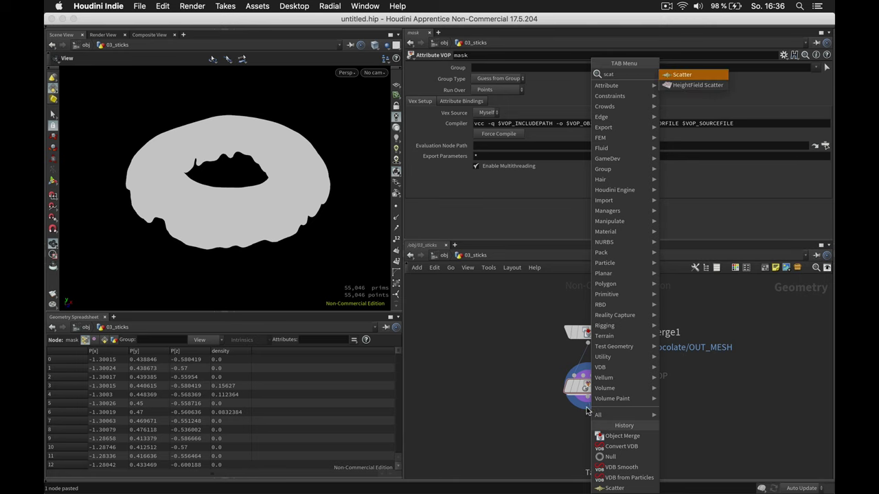
key(Return)
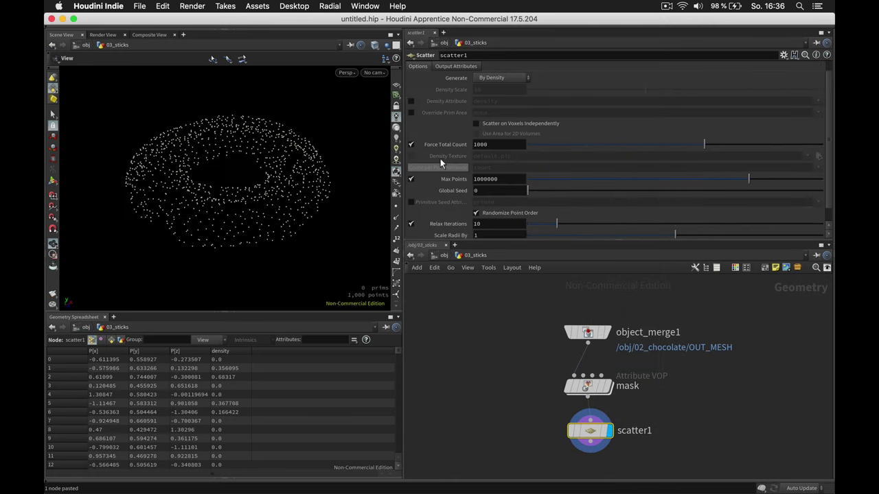
click(411, 144)
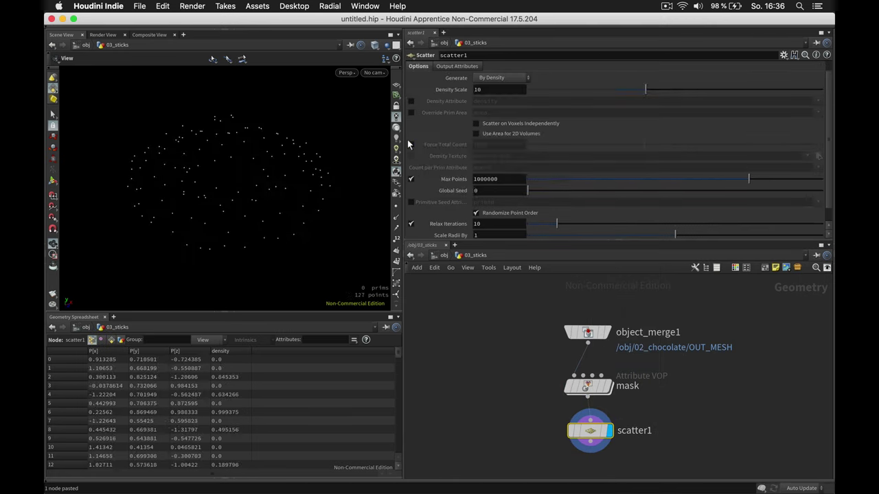
Step: Drive the scatter by the density attribute and raise its Density Scale to about 231
drag(681, 89, 698, 89)
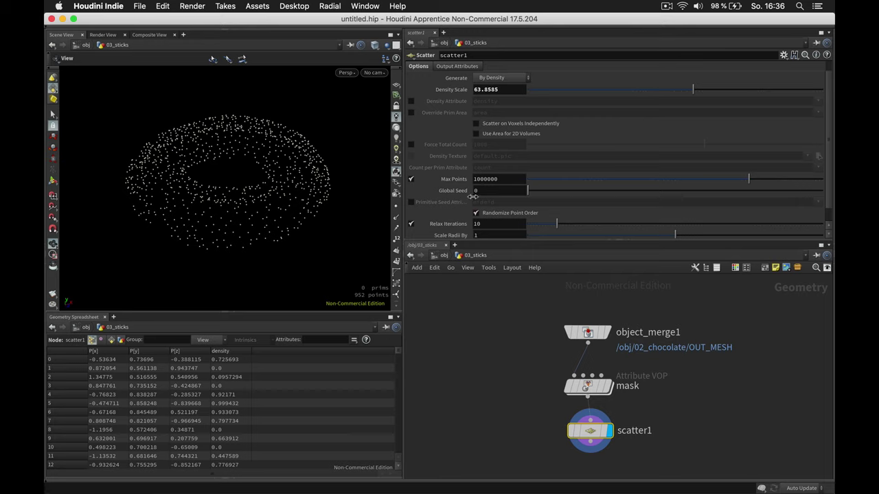
drag(201, 203, 254, 199)
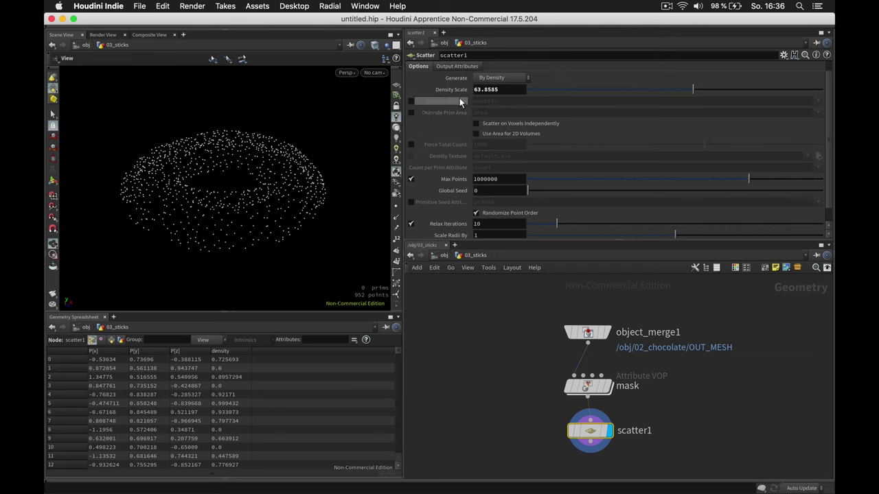
click(409, 100)
drag(313, 165, 308, 192)
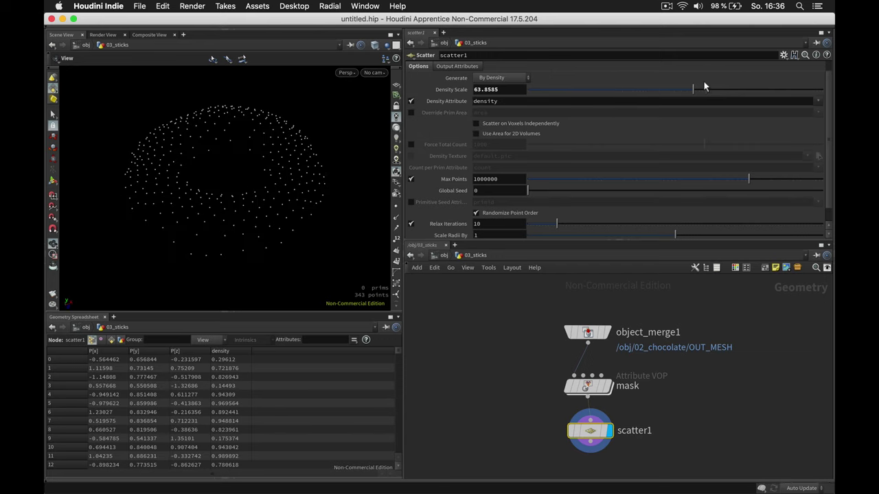
drag(705, 88, 724, 86)
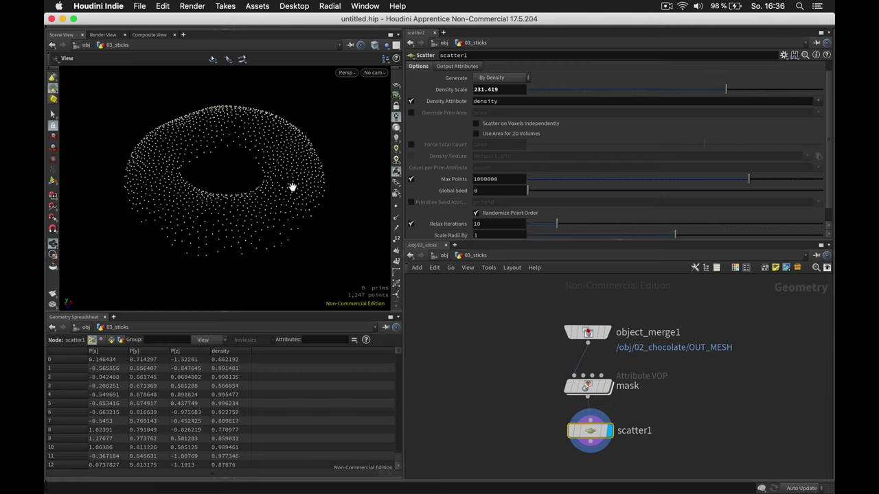
Step: Display the mask node's mesh and switch the viewport back to normal lighting
middle_drag(652, 397, 642, 371)
click(598, 360)
click(582, 361)
click(396, 128)
drag(272, 181, 277, 179)
middle_drag(622, 375, 610, 353)
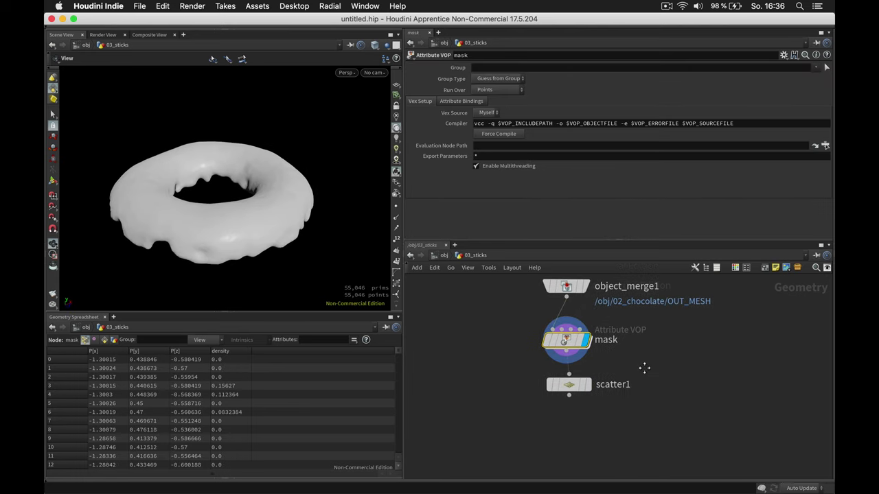
Step: Make room in the node chain and insert a Normal node between the Object Merge and mask nodes
drag(565, 383, 565, 426)
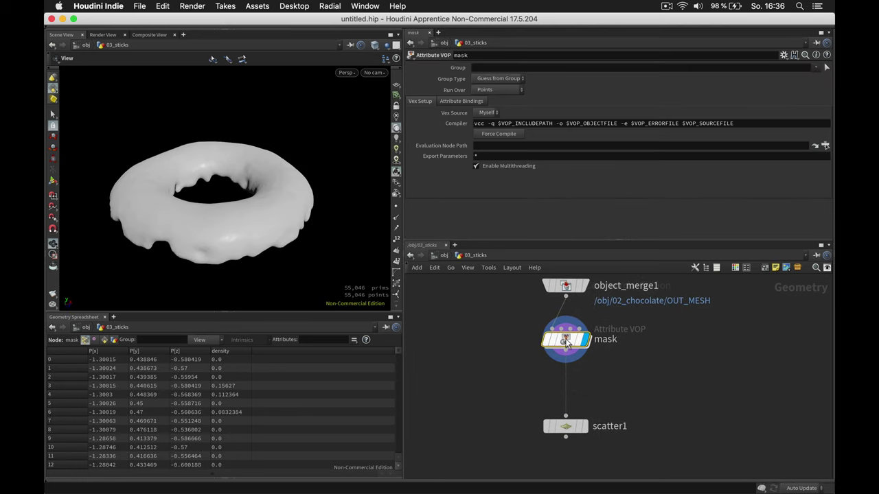
mouse_move(567, 343)
drag(565, 341, 565, 376)
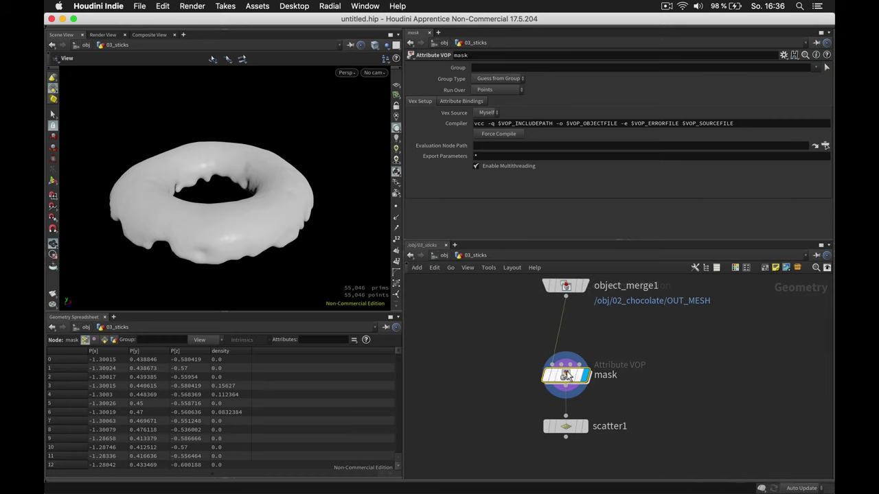
key(Tab)
text(normal)
key(Return)
click(587, 331)
click(587, 332)
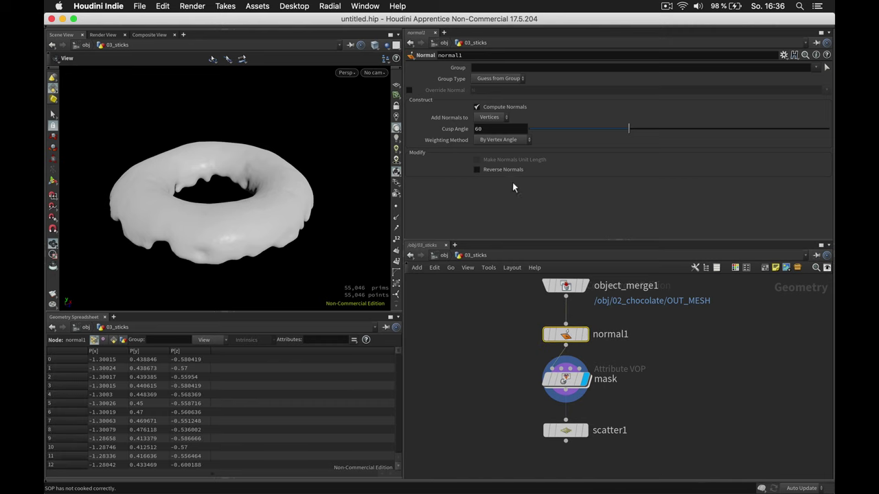
Step: Change the Normal node to add its normals to points, and display the Scatter node
click(490, 117)
click(491, 117)
click(585, 430)
click(565, 430)
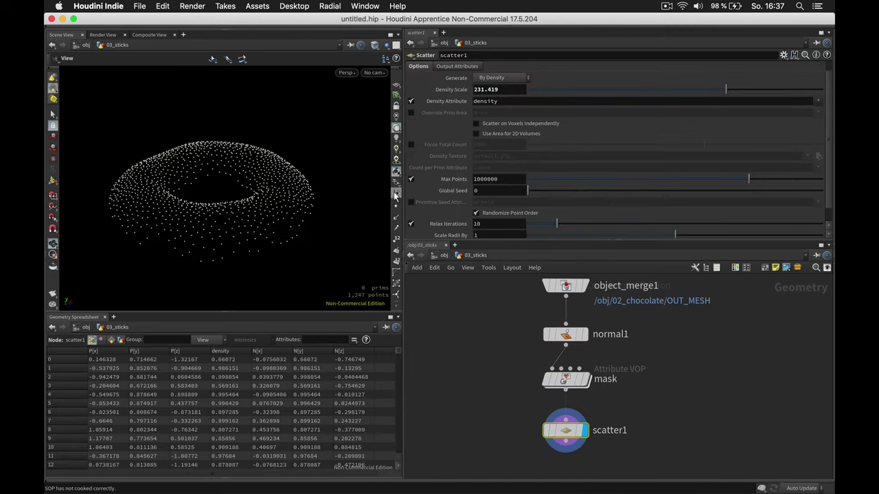
Step: Show the point normals in the viewport and inspect their directions on the scattered points
click(396, 217)
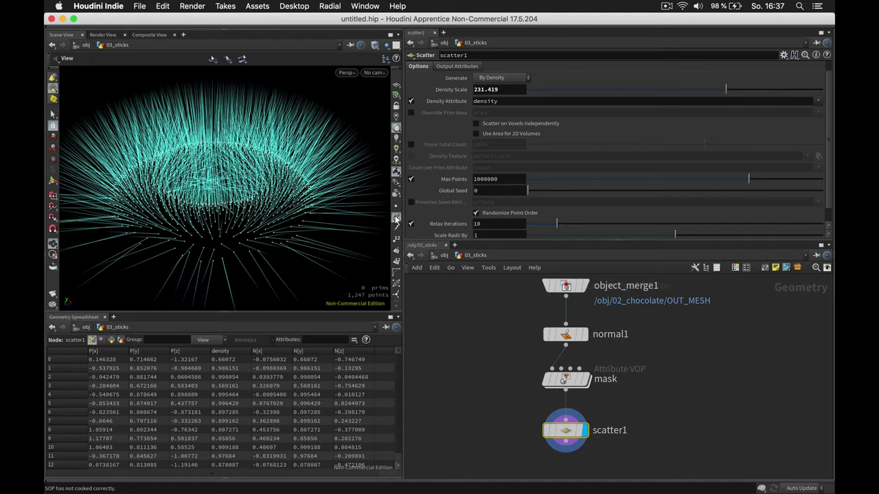
drag(285, 202, 379, 199)
click(395, 218)
drag(297, 217, 356, 207)
click(396, 217)
drag(294, 217, 267, 214)
Step: Add a Line node beside the mask and scatter chain
key(Tab)
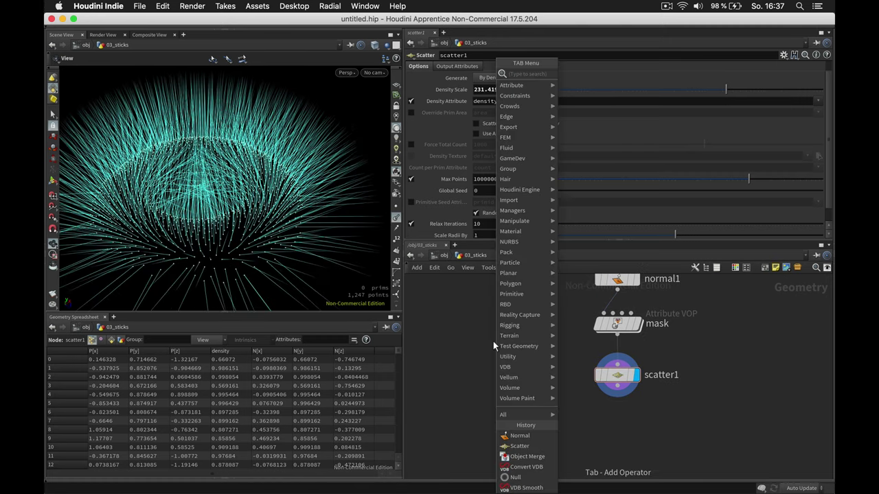
text(line)
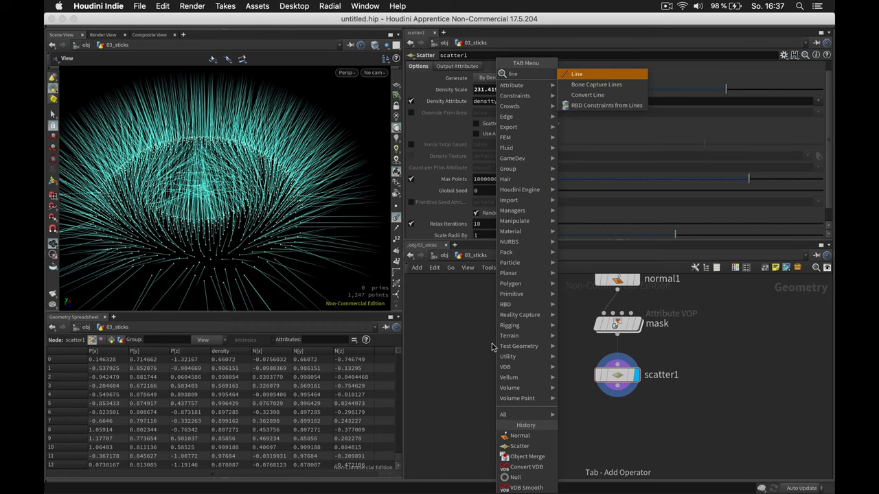
key(Return)
click(496, 343)
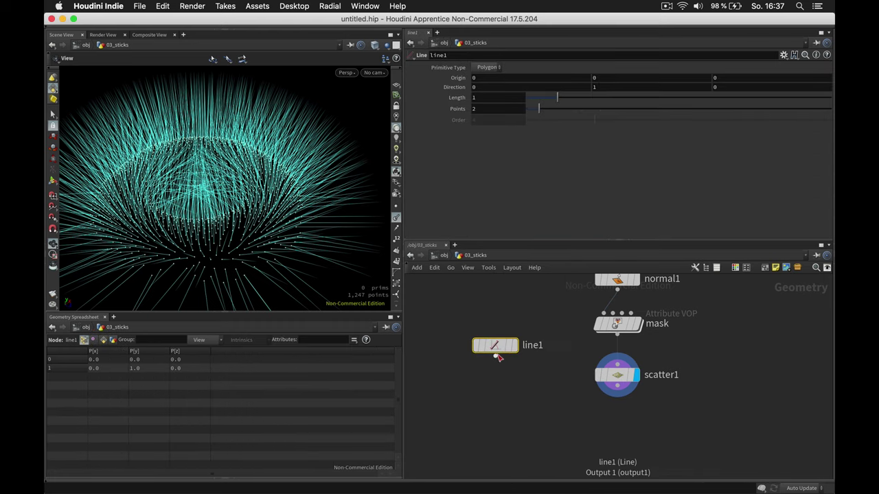
Step: Add a Copy to Points node that copies the line onto the scattered points, and display the result
click(495, 356)
key(Tab)
text(coptop)
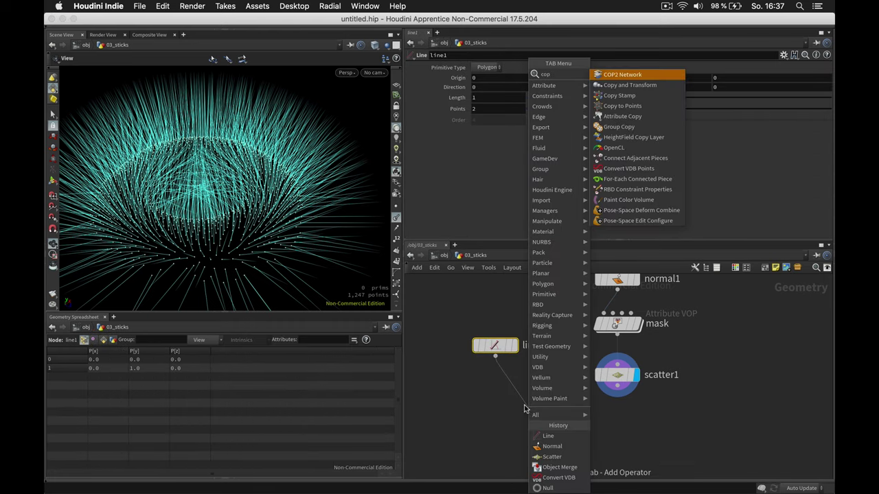
key(Return)
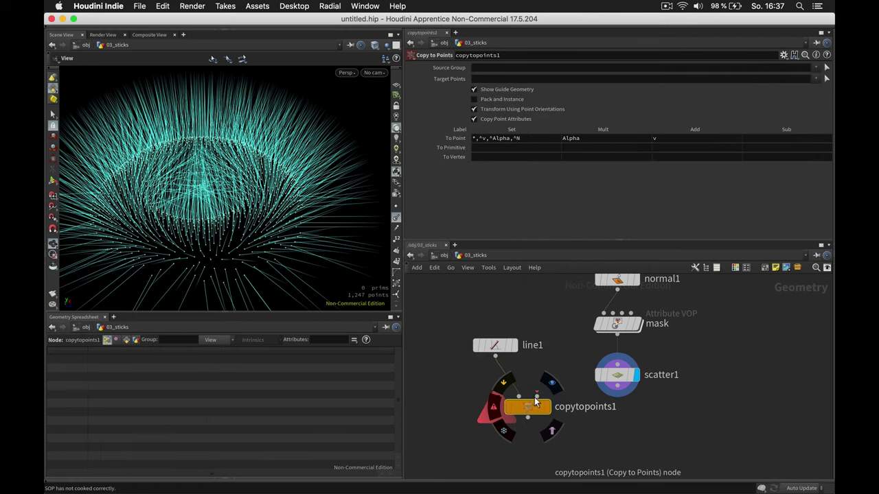
click(559, 426)
click(617, 386)
click(569, 415)
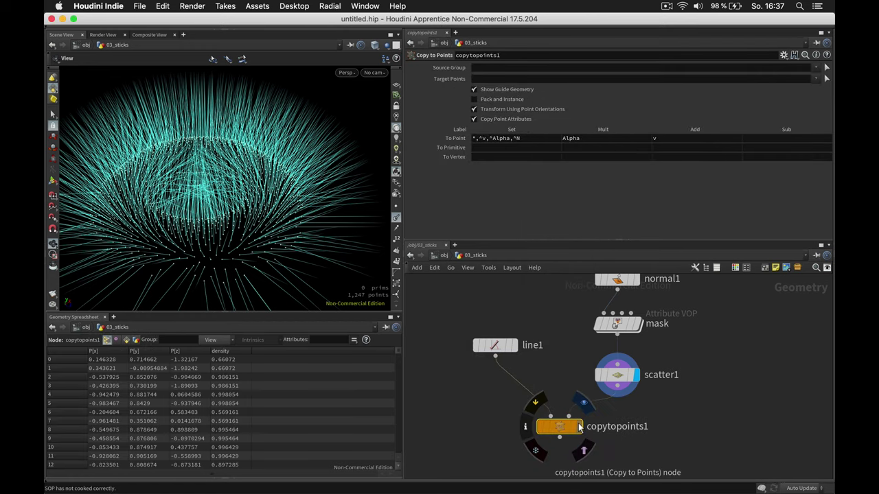
click(579, 426)
drag(252, 166, 317, 220)
middle_drag(560, 378, 552, 353)
Step: Set the Line node's direction to 0, 0, 1 so the copied lines follow the point normals
click(484, 316)
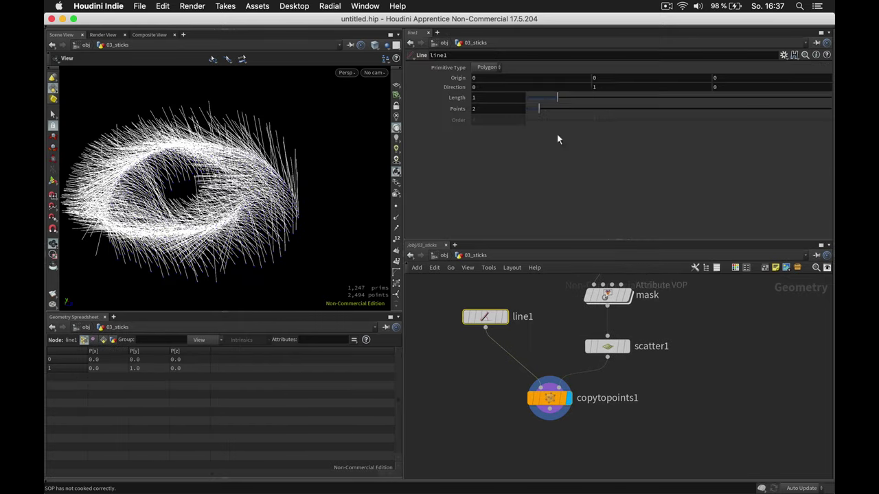
click(616, 87)
text(0)
key(Tab)
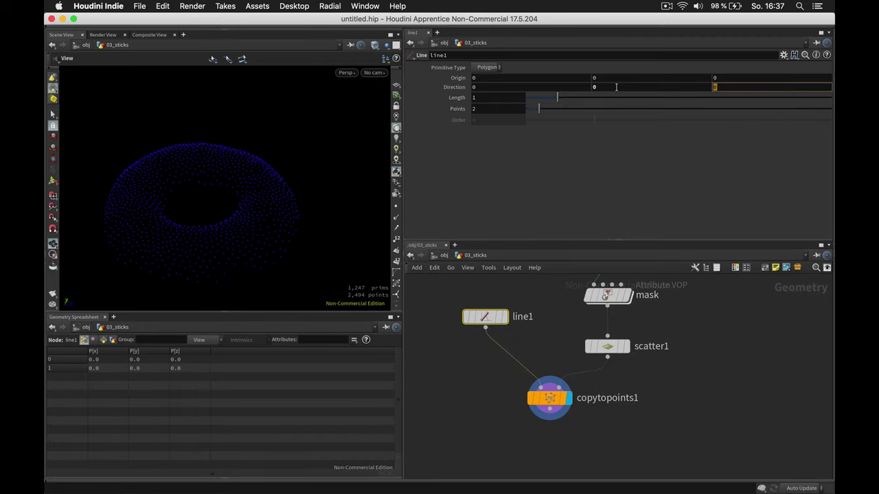
text(1)
key(Return)
drag(338, 181, 263, 211)
Step: Insert an Attribute Randomize node between the Scatter and Copy to Points nodes, making room for it in the network
drag(557, 397, 547, 433)
middle_drag(586, 412, 569, 388)
drag(522, 410, 525, 415)
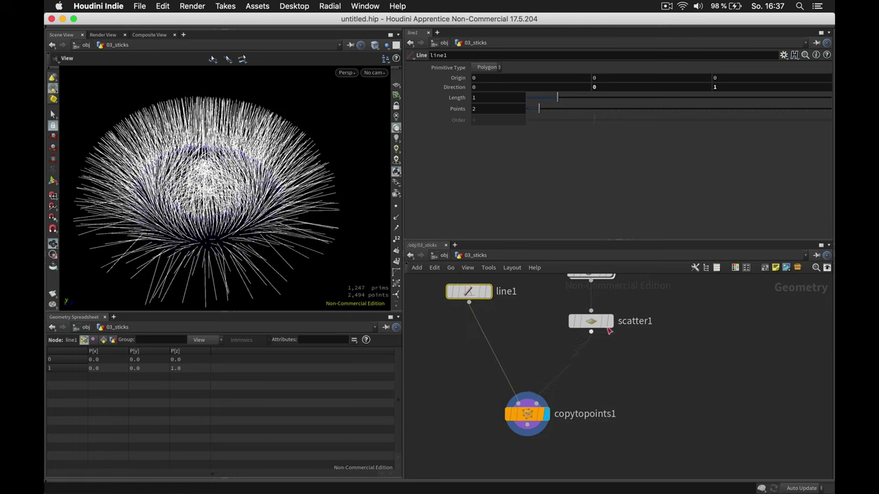
drag(588, 319, 588, 315)
click(588, 316)
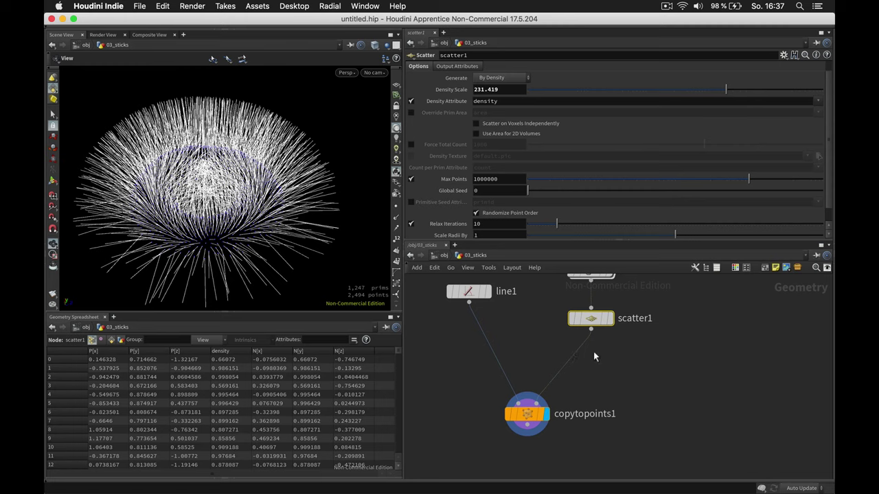
key(Tab)
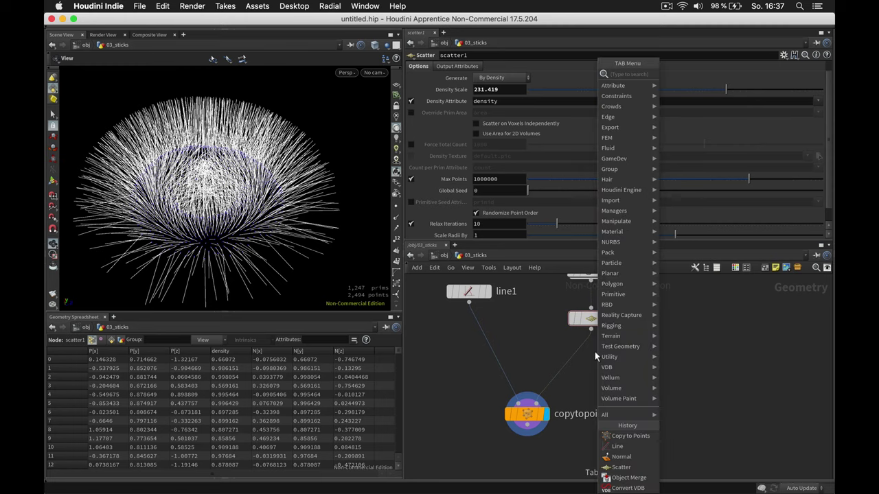
text(aw)
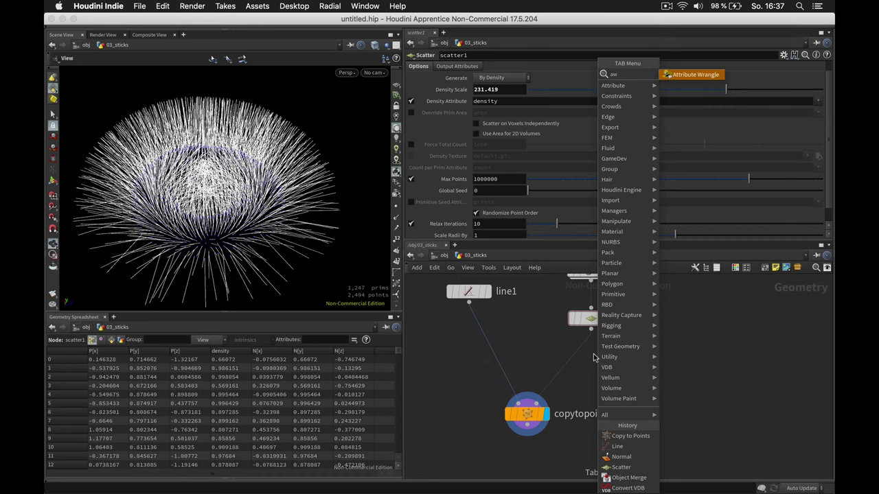
key(BackSpace)
text(random)
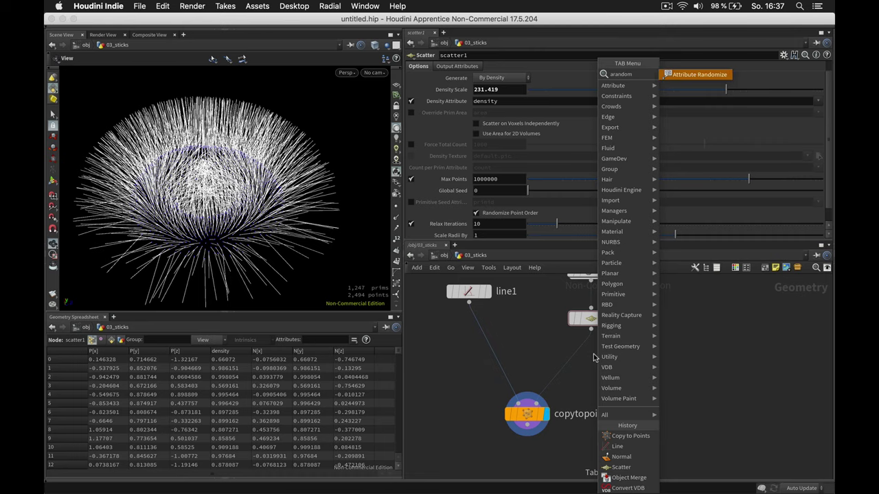
key(Return)
click(591, 356)
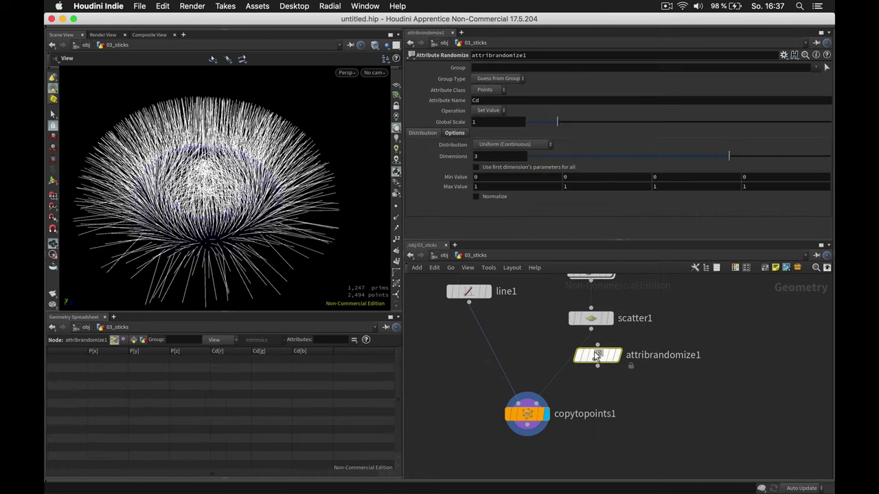
Step: Configure the Attribute Randomize node to randomize pscale with 1 dimension and a minimum value of 0.5
click(505, 100)
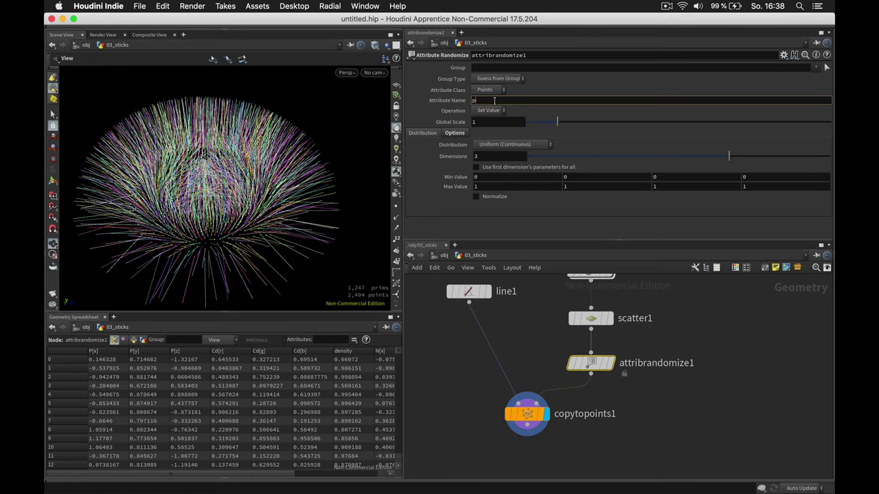
text(pscale)
key(Return)
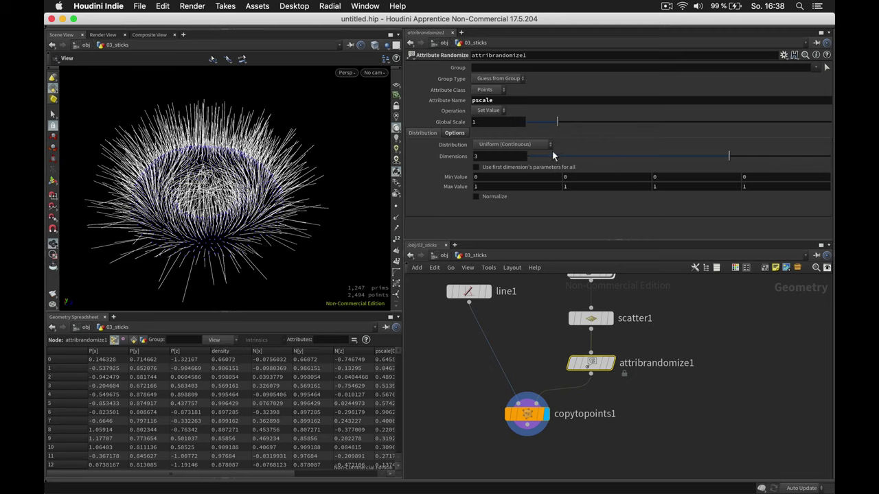
drag(548, 155, 484, 159)
click(506, 168)
text(.5)
key(Return)
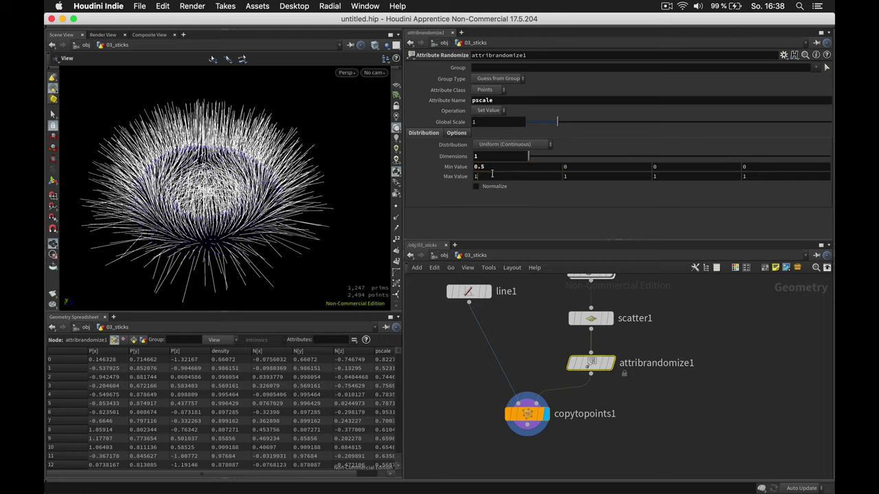
double_click(493, 175)
click(496, 169)
Step: Lower the pscale randomization's global scale to 0.136 to shorten the sticks
drag(550, 120, 527, 118)
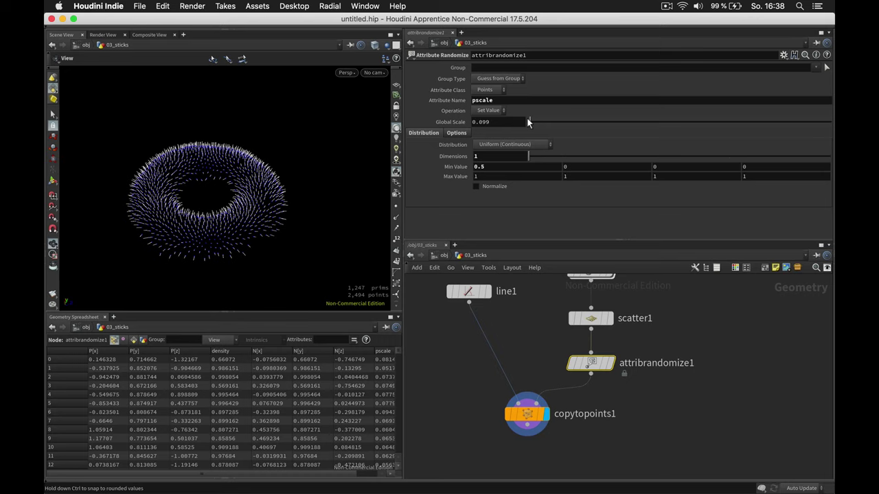
drag(527, 121, 528, 121)
drag(252, 190, 306, 222)
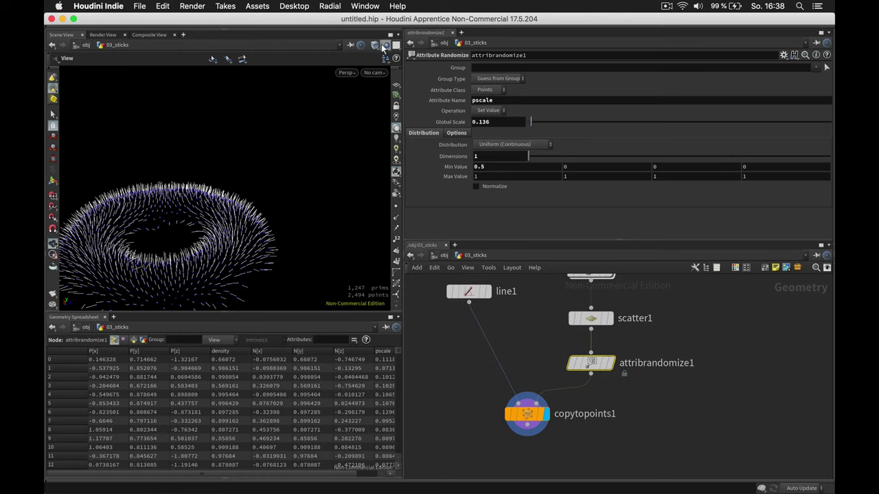
Step: Show the other objects in the viewport to view the sticks on the donut
click(385, 45)
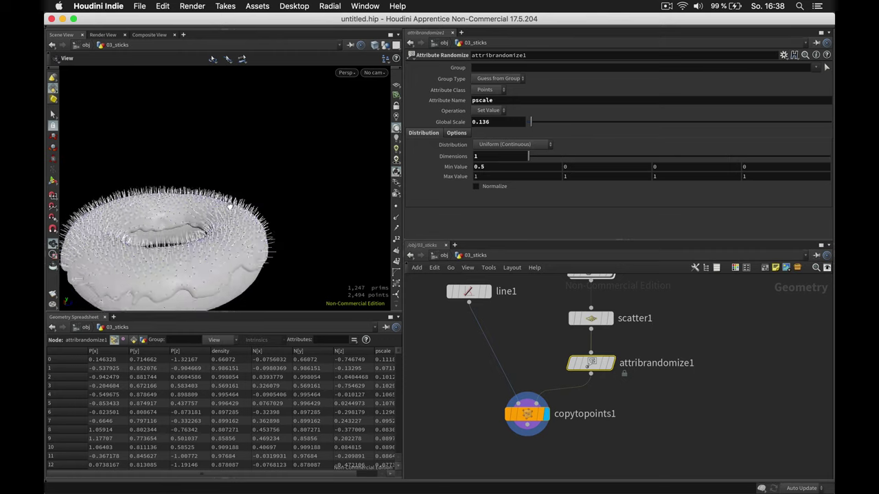
mouse_move(229, 205)
alt+mouse_down()
mouse_move(245, 186)
mouse_move(222, 226)
mouse_move(228, 218)
alt+mouse_up()
middle_drag(227, 219, 255, 198)
scroll(696, 368, down, 5)
scroll(688, 365, up, 2)
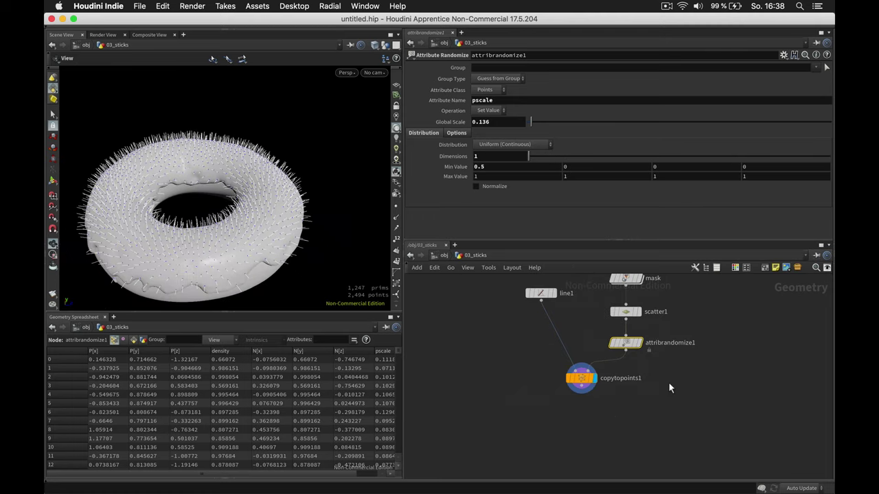
Step: Insert a point VOP (Attribute VOP) between the Scatter and Attribute Randomize nodes, moving the lower nodes down
drag(663, 426, 564, 336)
drag(626, 346, 624, 374)
click(644, 343)
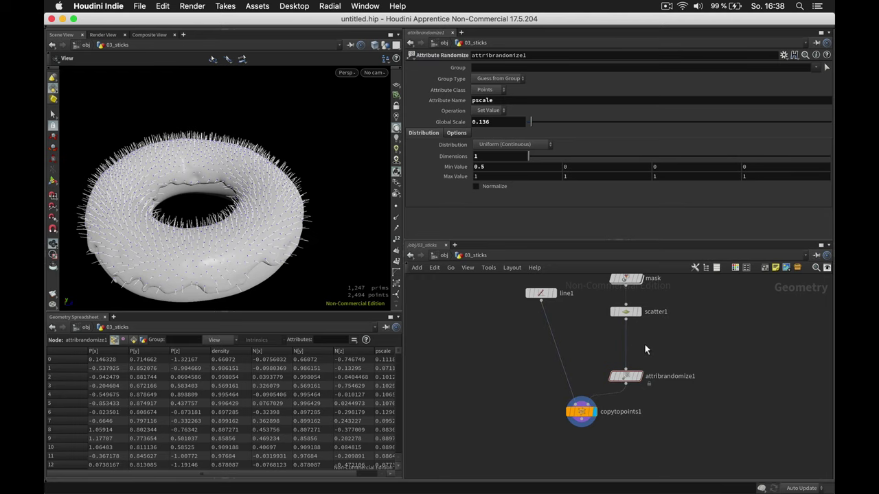
key(Tab)
text(peak)
key(Return)
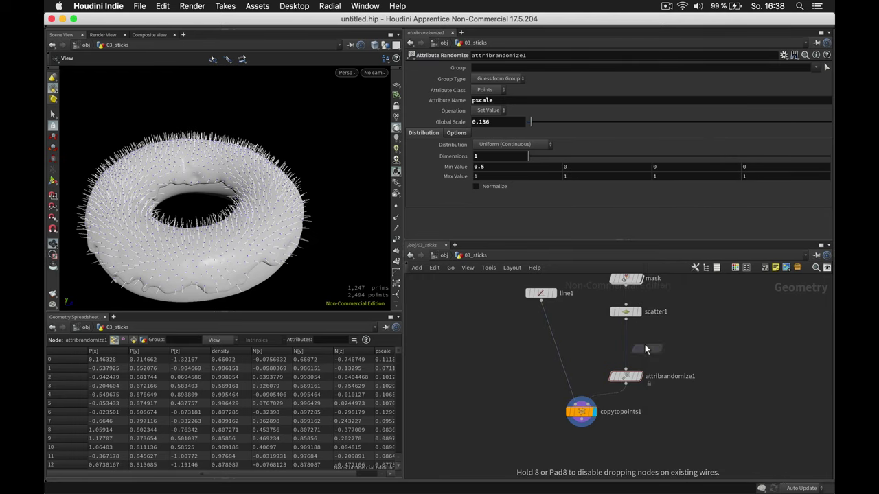
click(644, 347)
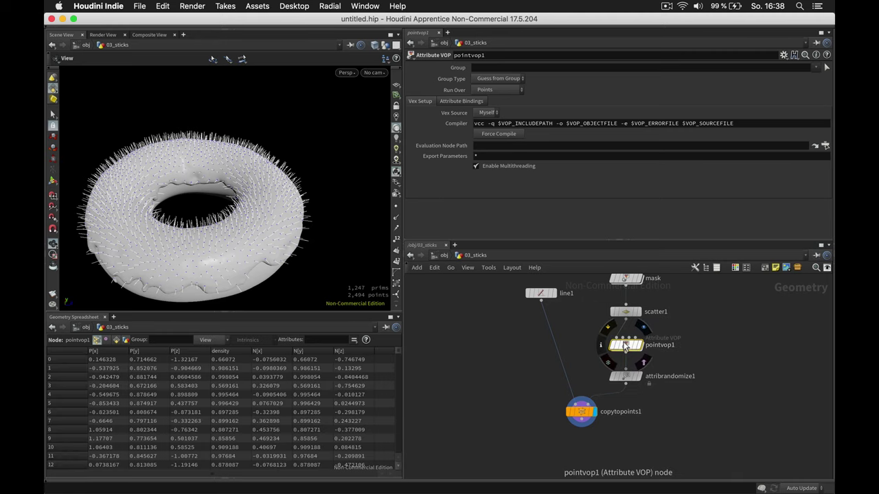
Step: Inside the point VOP, add a Cross Product node with the global N wired into its first vector input
double_click(622, 341)
drag(550, 348, 456, 313)
scroll(499, 347, up, 3)
click(475, 363)
key(Tab)
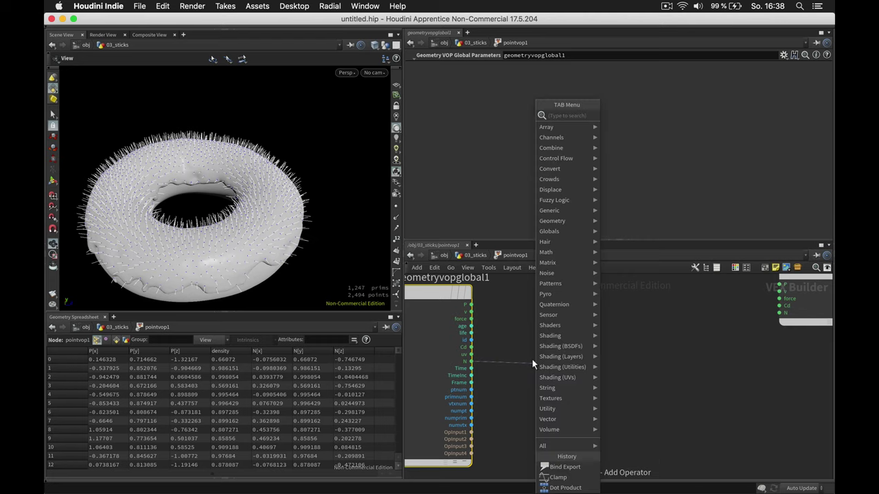
text(cross)
key(Return)
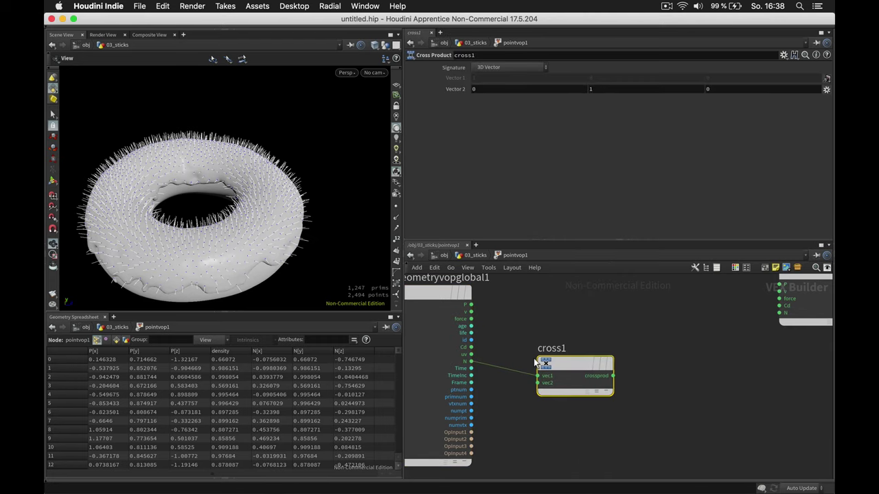
Step: Add a Random node driven by ptnum and set its signature to 1D Integer Input, 3D Normal
drag(538, 361, 620, 345)
key(Tab)
text(ran)
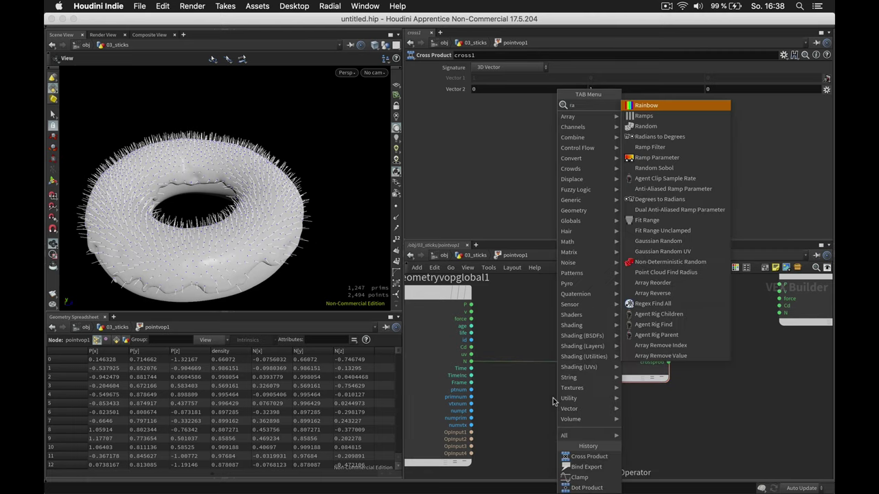
key(Return)
click(554, 399)
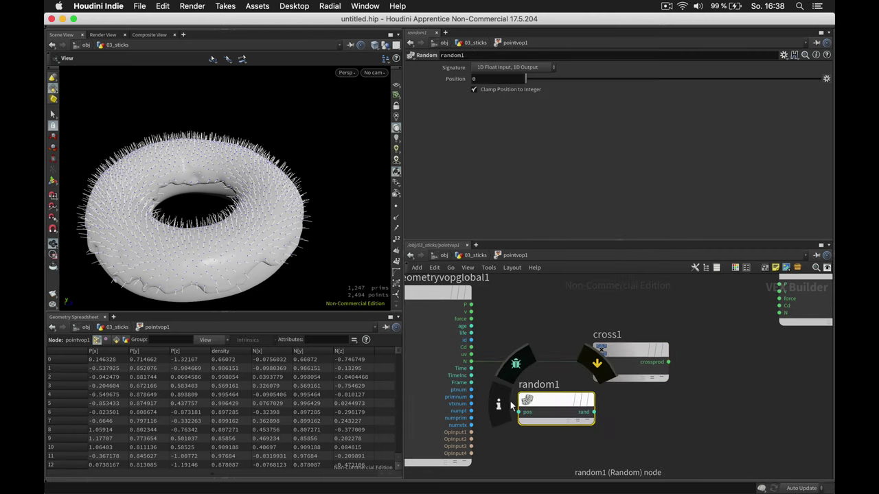
mouse_move(471, 389)
mouse_down()
mouse_move(520, 412)
mouse_move(543, 400)
mouse_up()
click(536, 67)
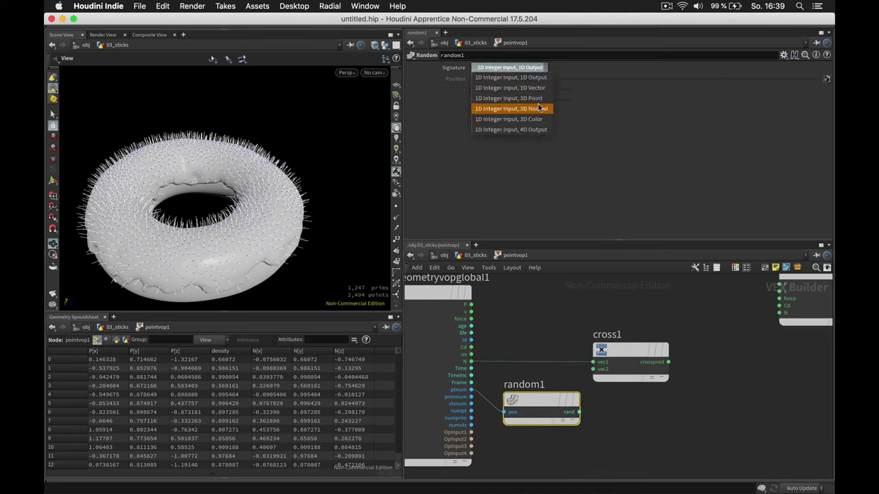
click(527, 110)
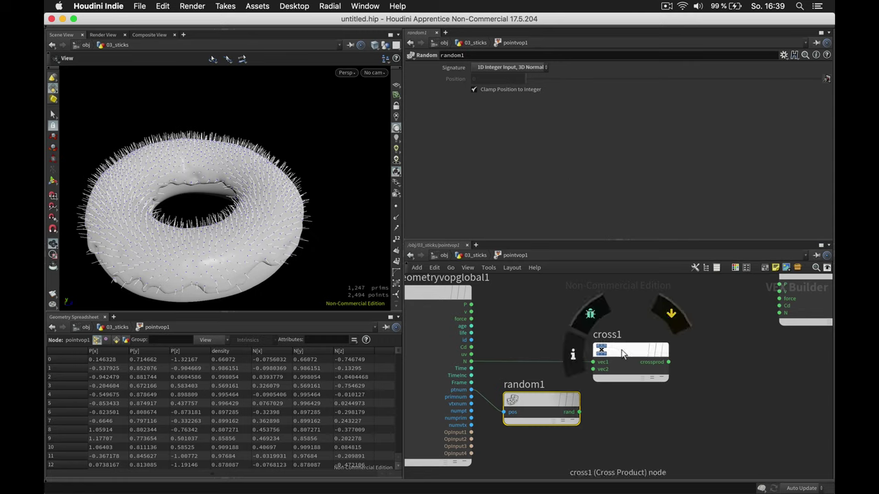
Step: Wire the random value into the cross product's second vector and the result into the output N, and inspect the sticks
drag(624, 349, 640, 350)
click(580, 410)
click(610, 369)
drag(285, 214, 262, 226)
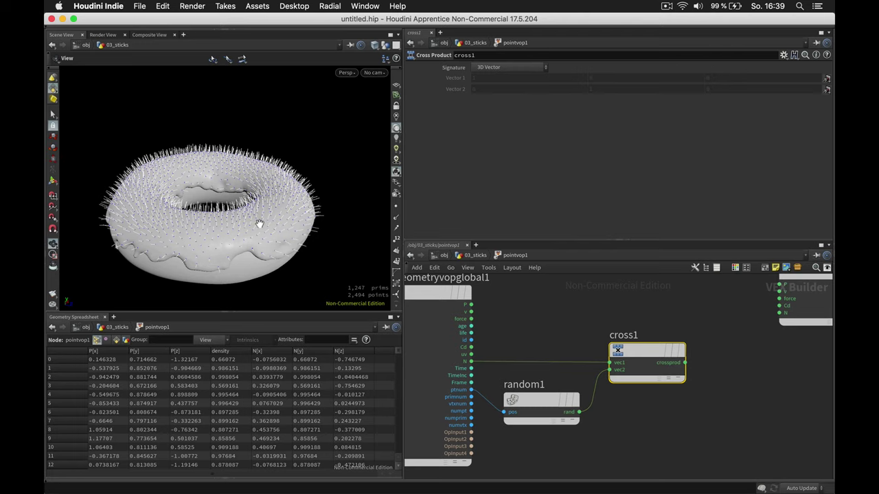
middle_drag(728, 357, 720, 358)
drag(678, 363, 772, 313)
drag(273, 238, 286, 217)
drag(627, 351, 635, 351)
click(526, 399)
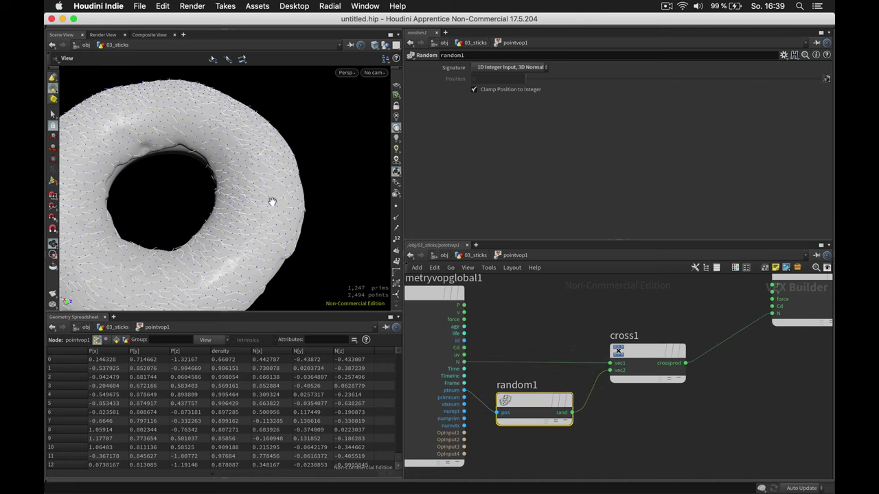
drag(272, 205, 269, 221)
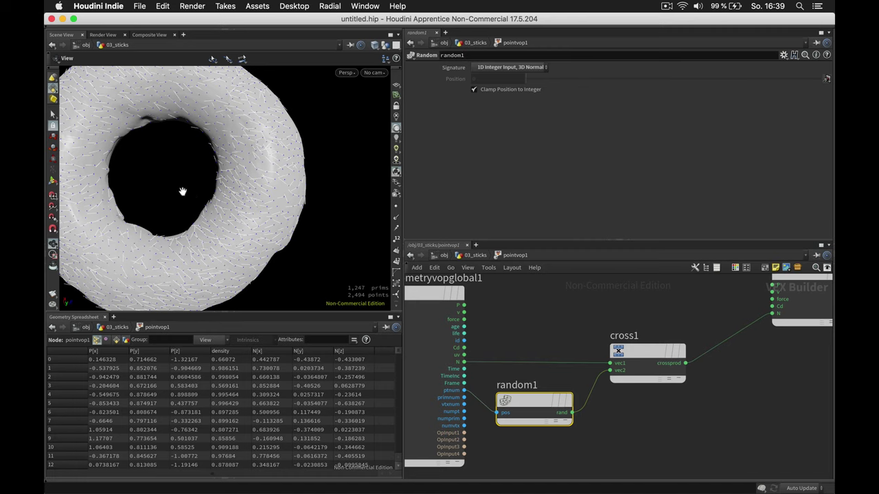
drag(240, 219, 228, 219)
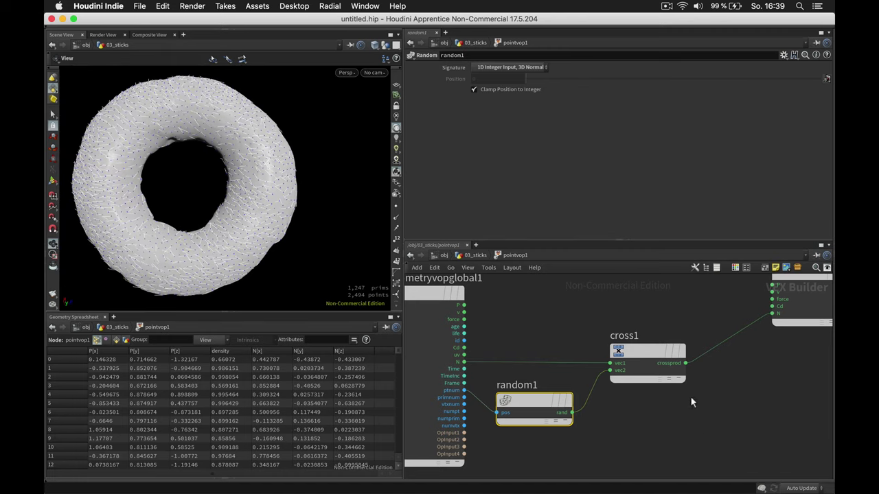
Step: Insert a Fit Range node between the Random and Cross Product nodes
drag(640, 351, 704, 312)
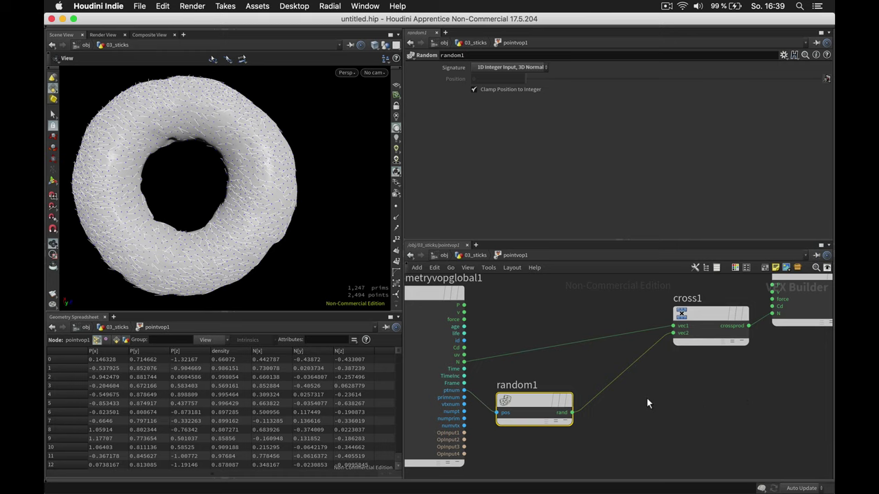
key(Tab)
text(fitr)
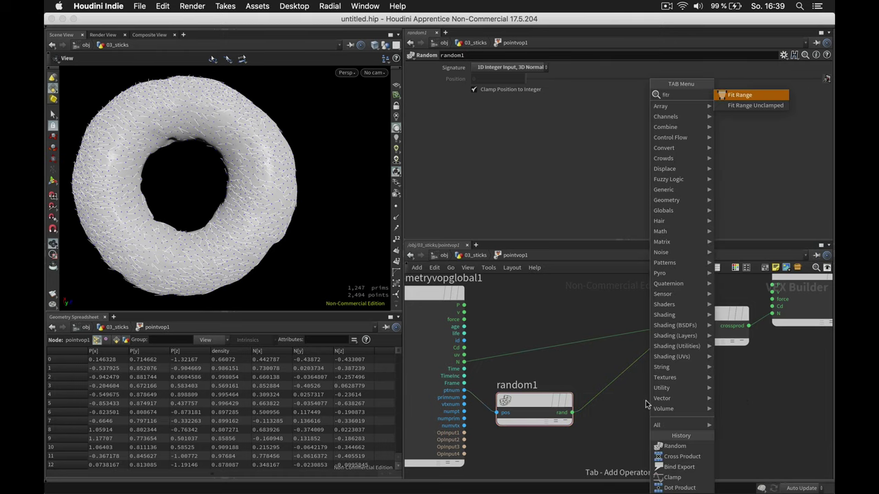
key(Return)
click(646, 396)
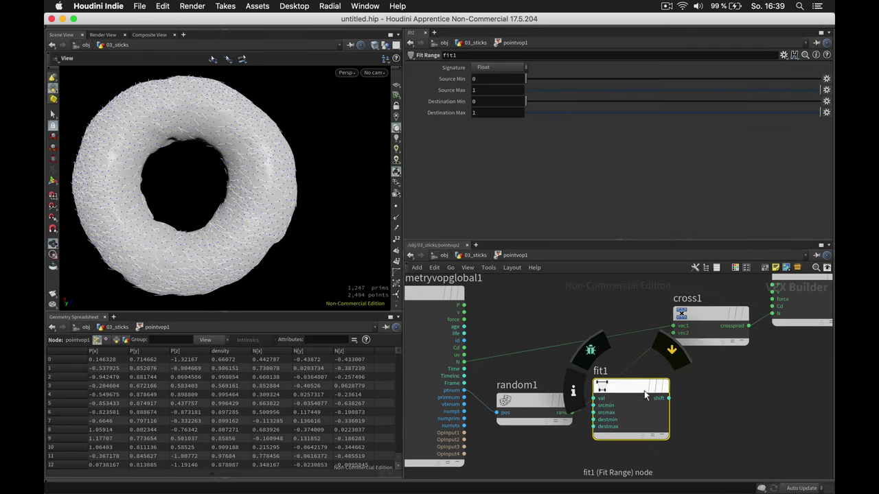
mouse_move(644, 390)
mouse_down()
mouse_move(675, 388)
mouse_move(634, 386)
mouse_up()
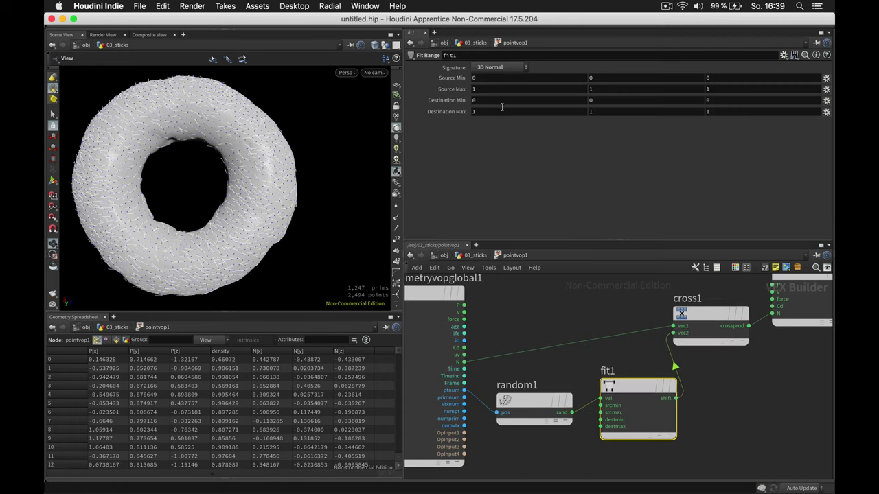
Step: Set the Fit Range's destination minimum to -1, -1, -1 and inspect the stick directions on the donut
middle_drag(451, 102, 426, 90)
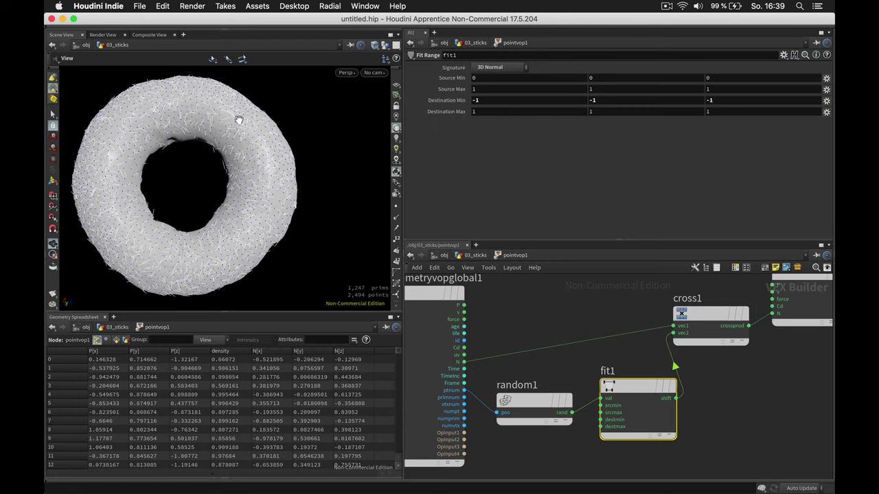
drag(215, 236, 249, 214)
click(592, 313)
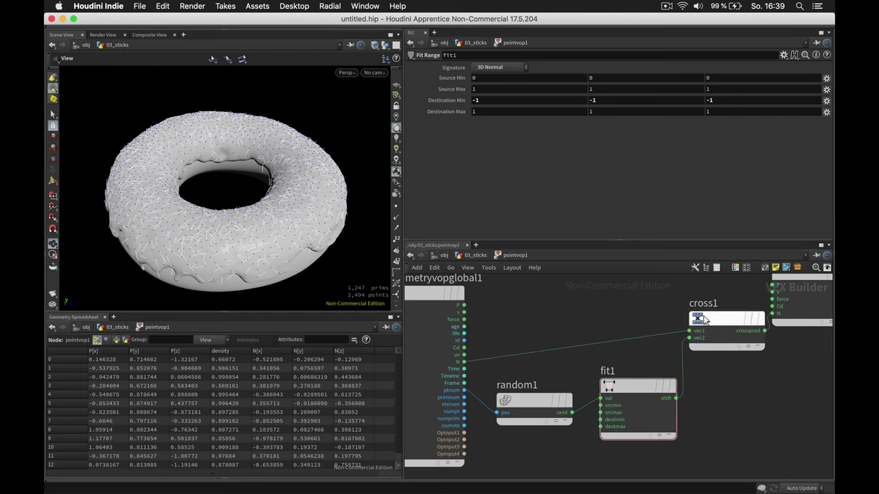
Step: Tidy the VOP node layout and return to the 03_sticks geometry network
scroll(672, 304, down, 3)
middle_drag(618, 290, 598, 306)
drag(718, 295, 751, 309)
key(u)
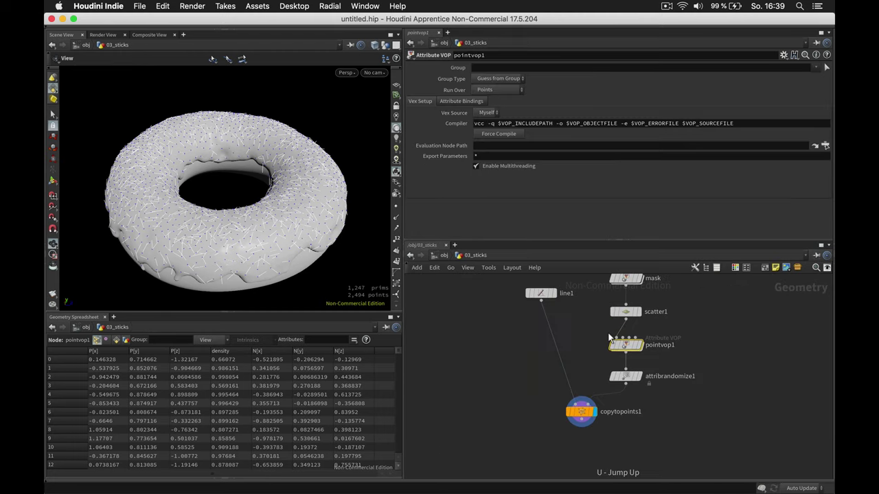
Step: Rename the pointvop1 node to normals and the attribrandomize1 node to pscale
double_click(660, 345)
text(normals)
key(Return)
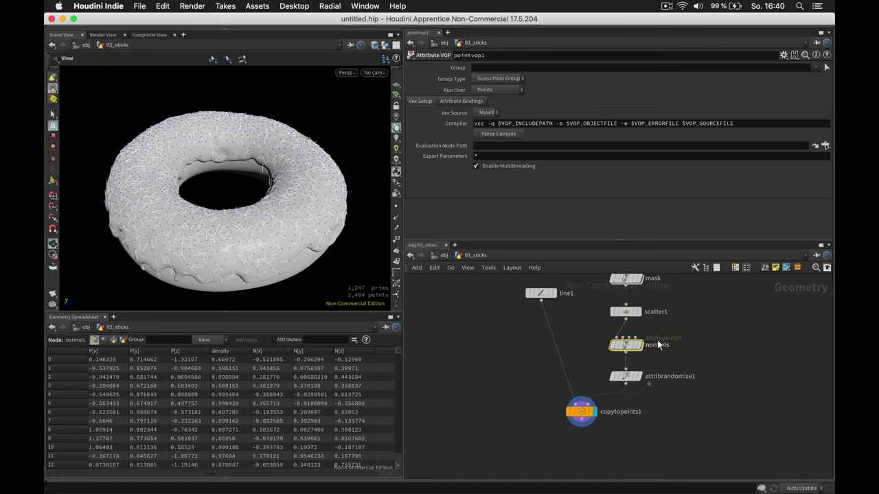
click(677, 376)
double_click(678, 376)
text(pscale)
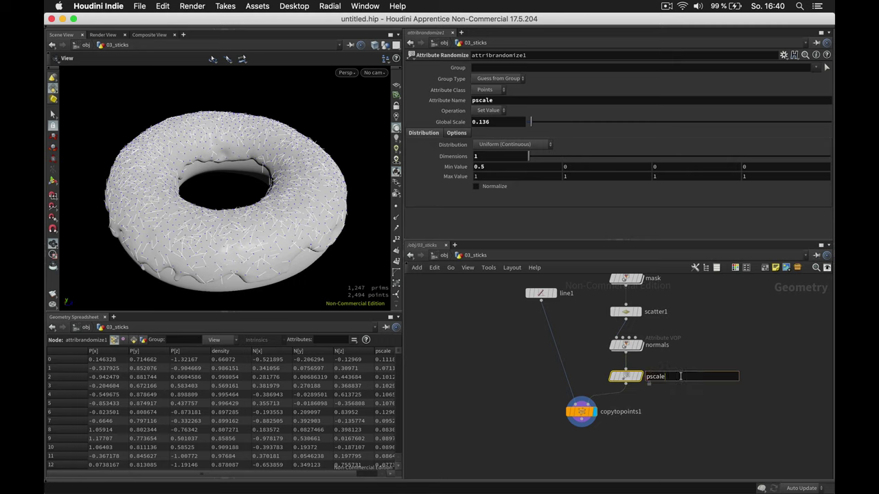
key(Return)
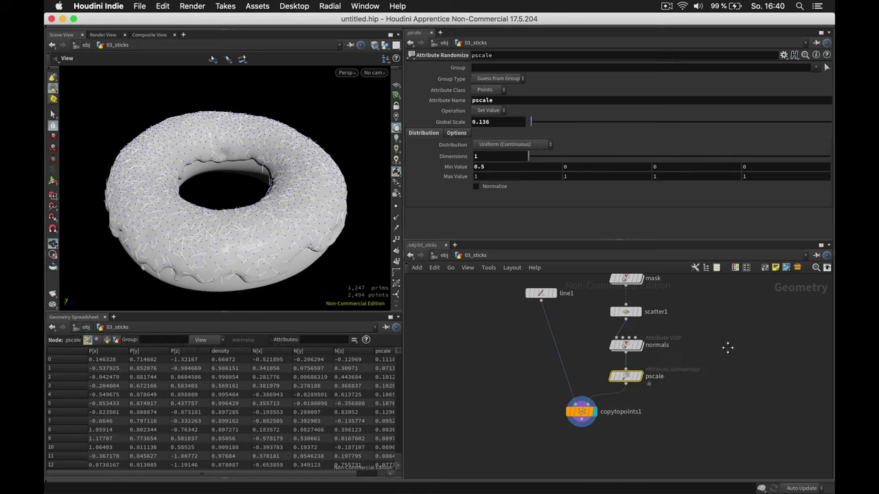
Step: Move the line1 node down level with pscale and reduce scatter1's Density Scale to about 57
drag(549, 307, 547, 389)
drag(218, 160, 248, 201)
right_click(278, 203)
click(258, 175)
middle_drag(237, 200, 231, 171)
click(637, 323)
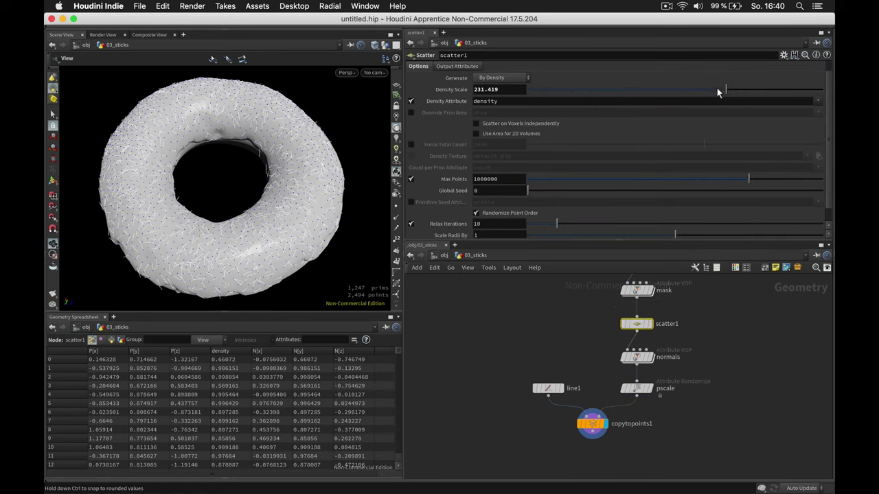
drag(715, 87, 687, 86)
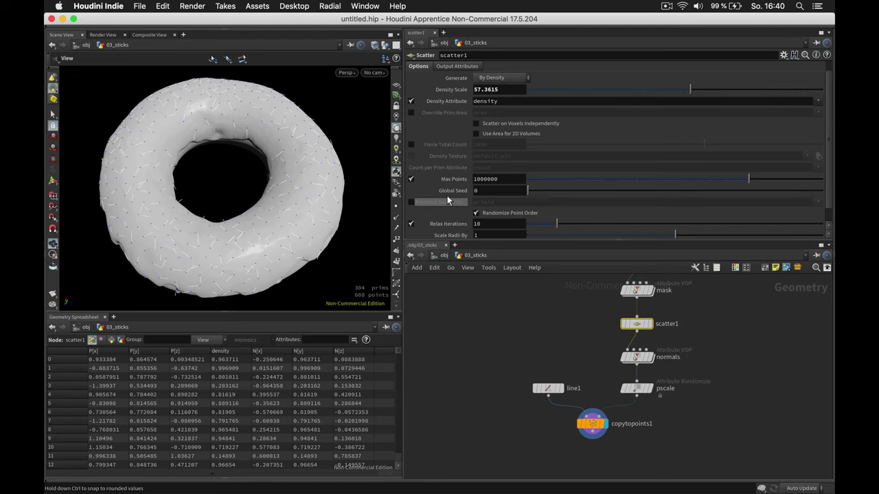
scroll(446, 194, down, 1)
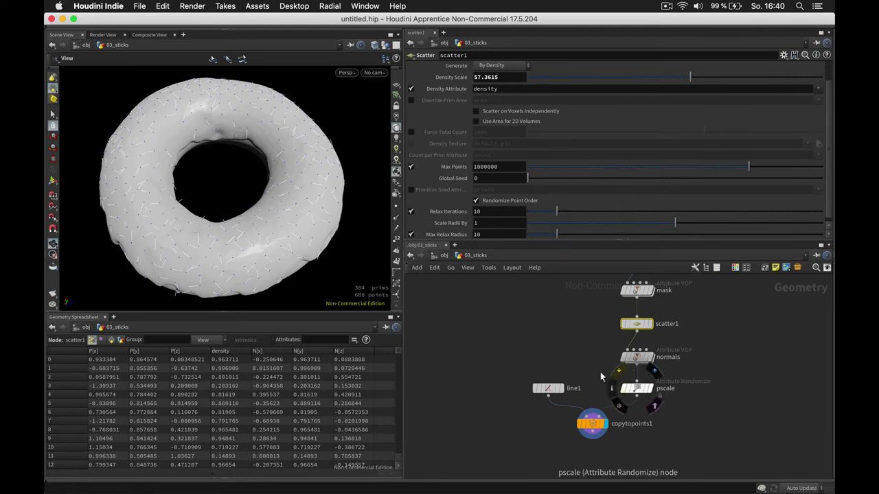
Step: Hide the other objects in the viewport and inspect the sticks on their own
click(381, 44)
click(419, 77)
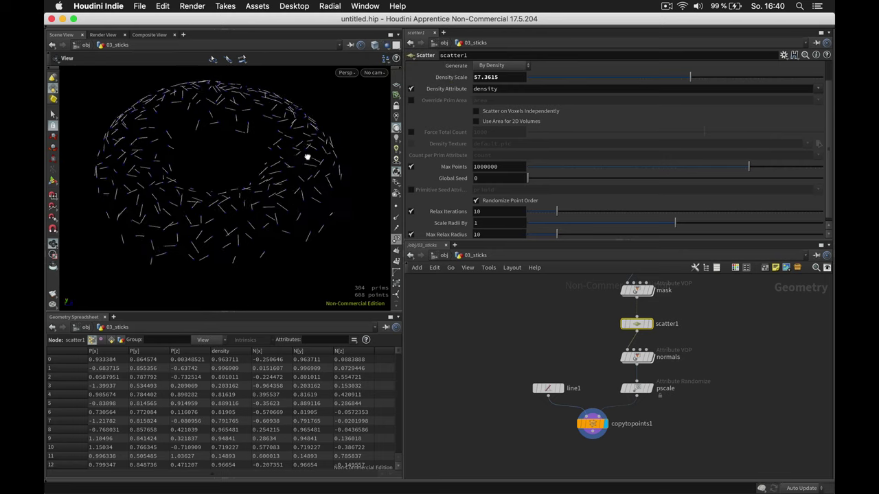
drag(307, 158, 302, 162)
Step: Set scatter1's Density Scale to about 82.6 and its Relax Iterations to 34
drag(691, 77, 698, 79)
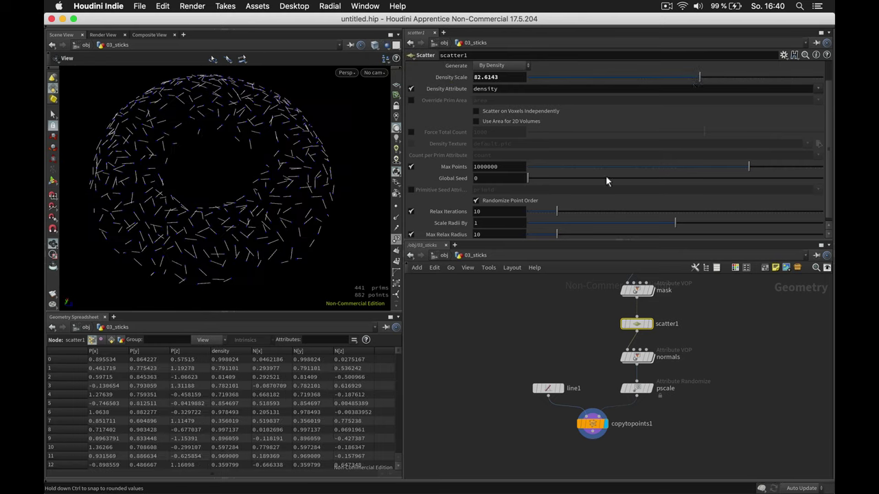
drag(539, 213, 625, 205)
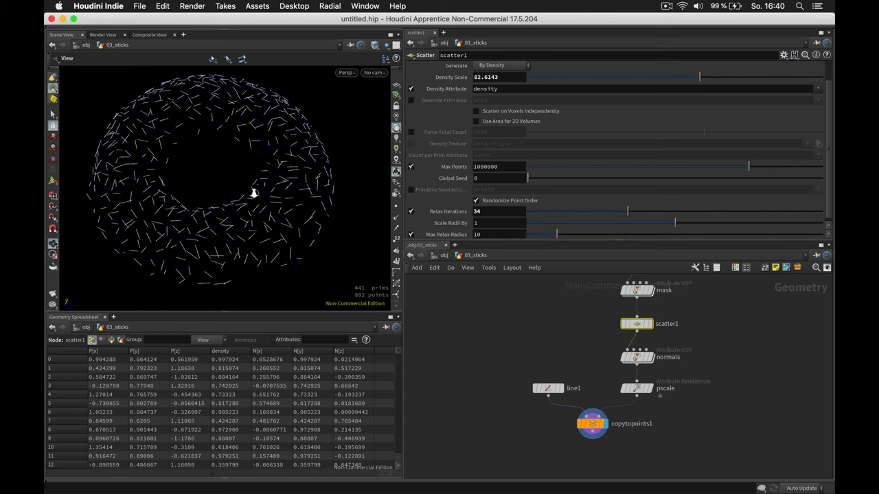
scroll(255, 193, up, 1)
Step: Add a Resample node below copytopoints1, display its result and turn on point display in the viewport
middle_drag(672, 421, 662, 373)
click(583, 385)
key(Tab)
text(resample)
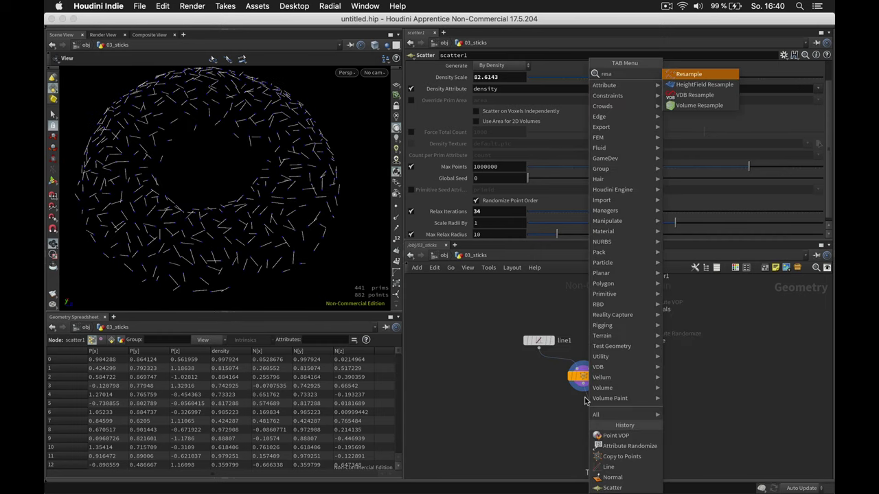
key(Return)
click(585, 395)
click(396, 205)
drag(589, 407, 583, 408)
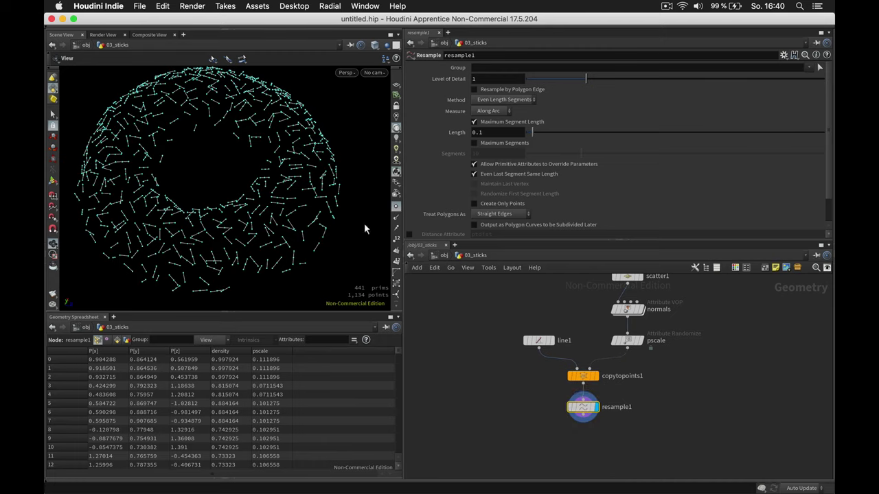
Step: Set the maximum segment length of resample1 to 0.05
right_drag(251, 194, 336, 215)
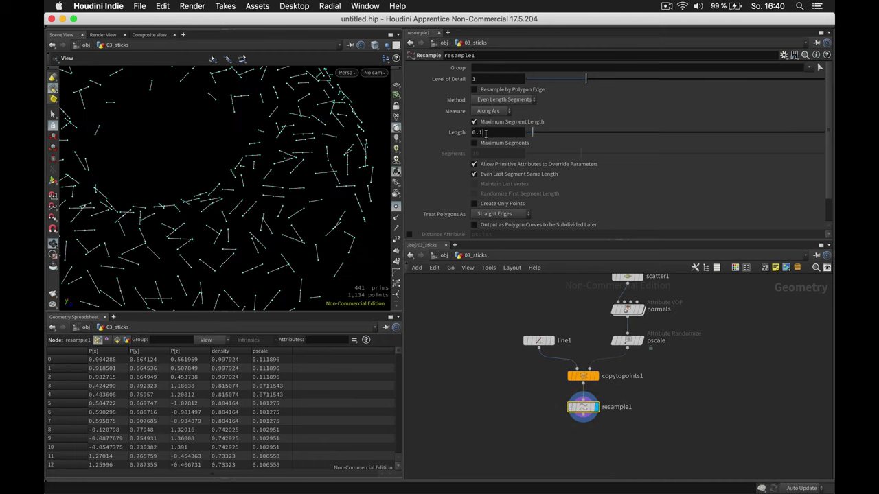
double_click(484, 134)
text(1)
key(Return)
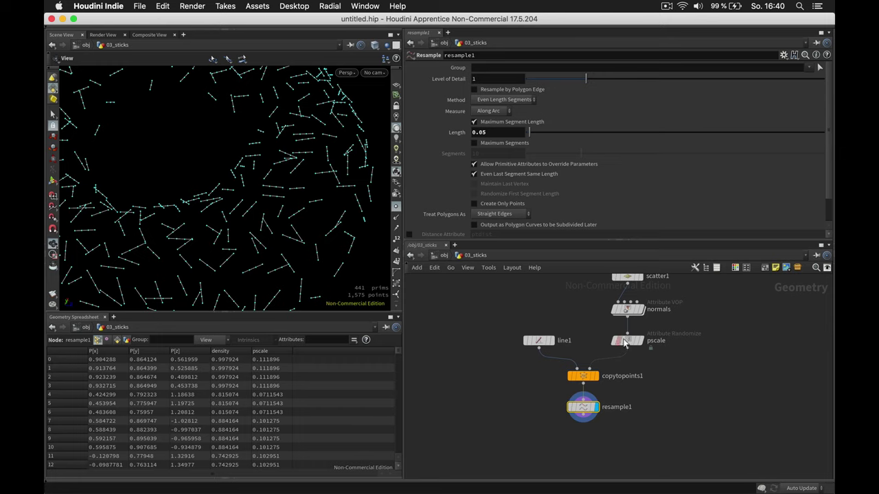
Step: Add a Point Jitter node after resample1 and display its result
middle_drag(602, 433, 600, 404)
click(581, 390)
key(Tab)
text(ji)
key(Return)
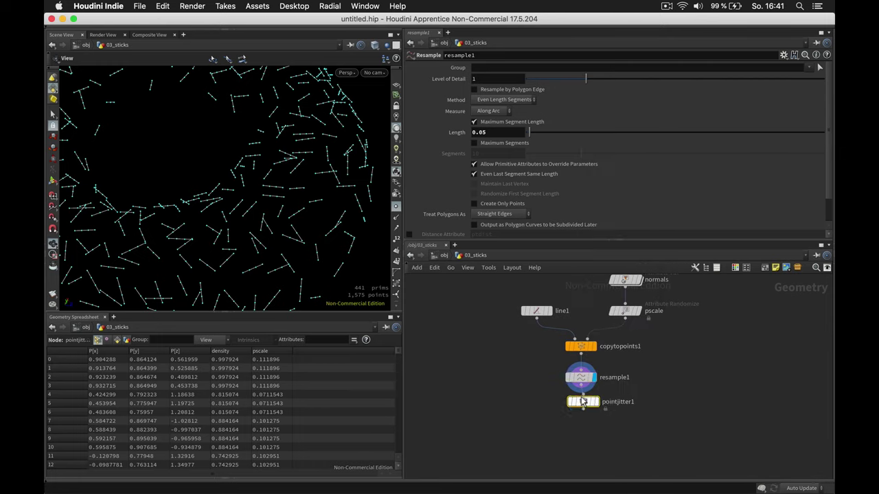
click(578, 406)
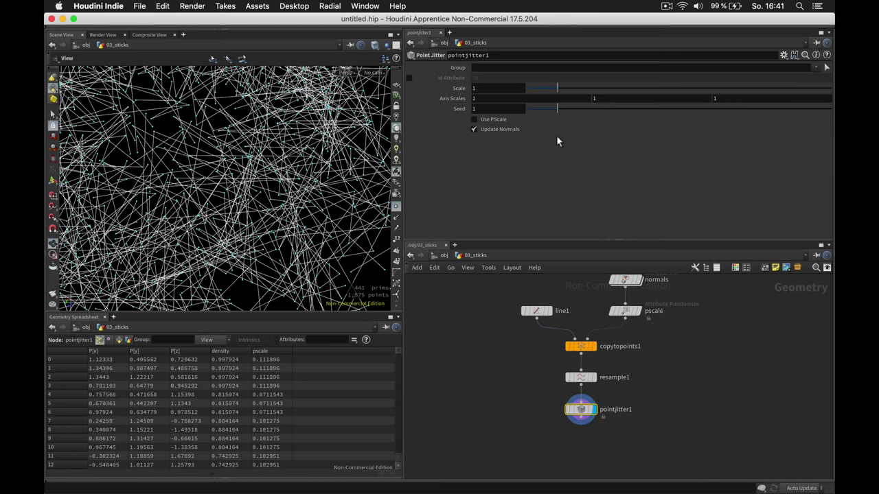
Step: Reduce the Point Jitter's Scale, testing 0.01 and 0.02, and settle on 0.03
drag(539, 88, 526, 89)
click(502, 90)
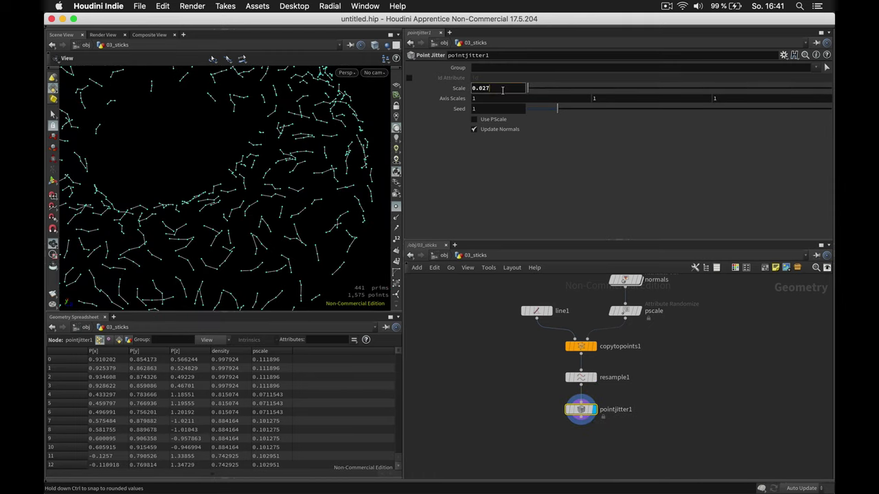
text(0.01)
key(Return)
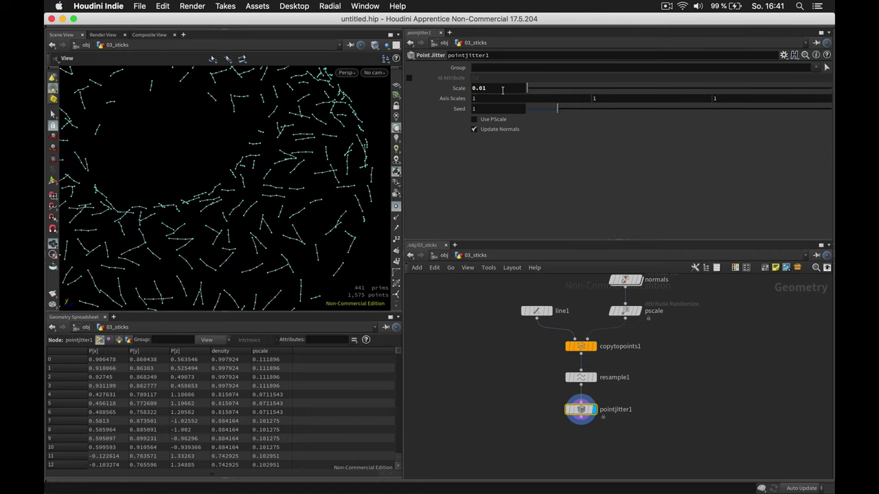
click(504, 89)
text(2)
key(Return)
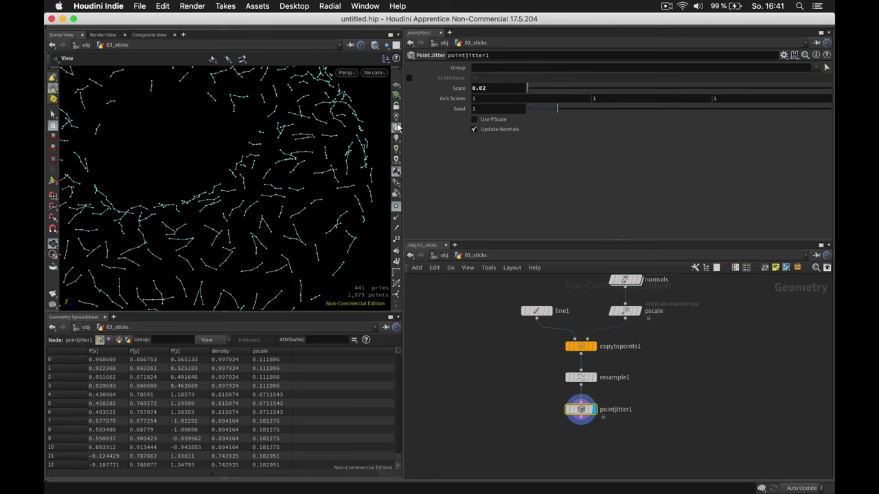
right_drag(324, 159, 323, 204)
click(487, 90)
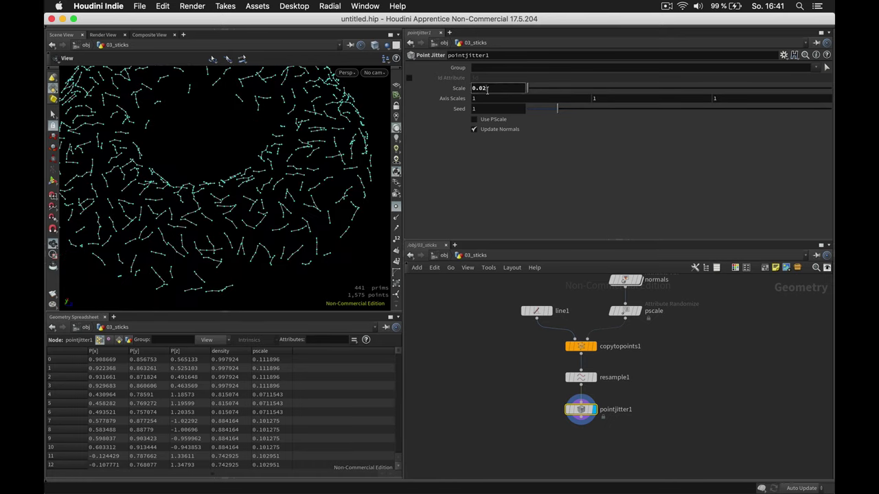
click(487, 89)
text(0.03)
key(Return)
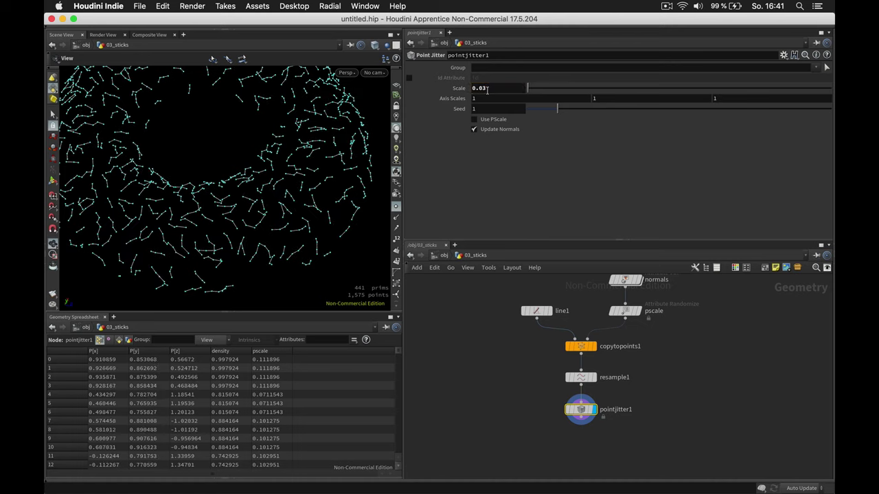
Step: Add a second Resample node after pointjitter1 and have it treat polygons as Subdivision Curves
key(Tab)
text(resa)
key(Return)
click(582, 439)
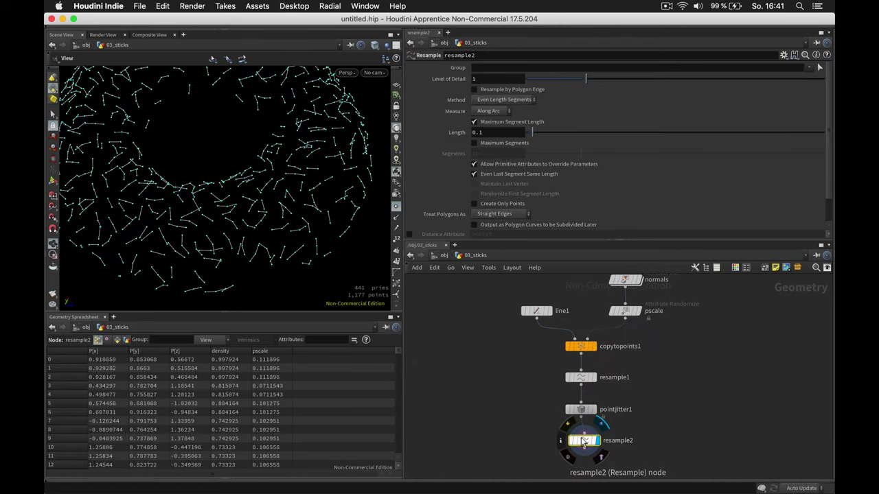
click(501, 213)
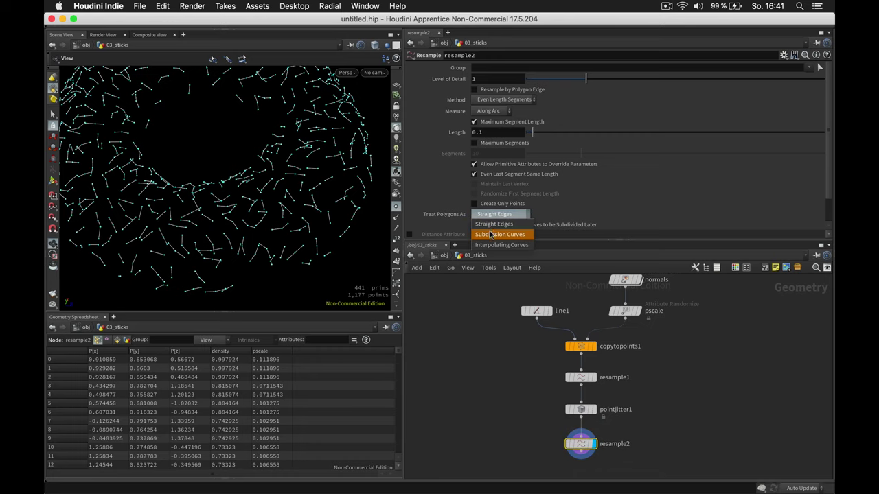
click(502, 224)
Step: Set resample2's maximum segment length to 0.02 and turn off point display in the viewport
click(498, 132)
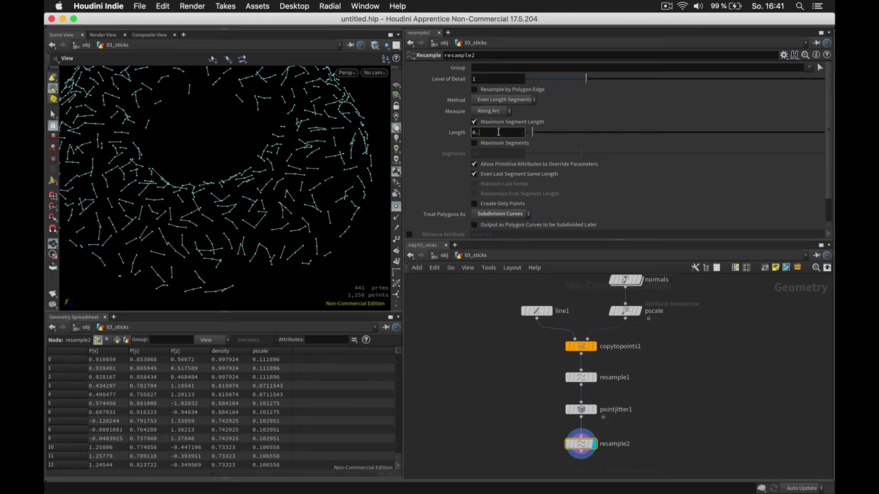
key(Return)
scroll(367, 177, up, 3)
click(491, 131)
text(2)
key(Return)
scroll(281, 210, down, 3)
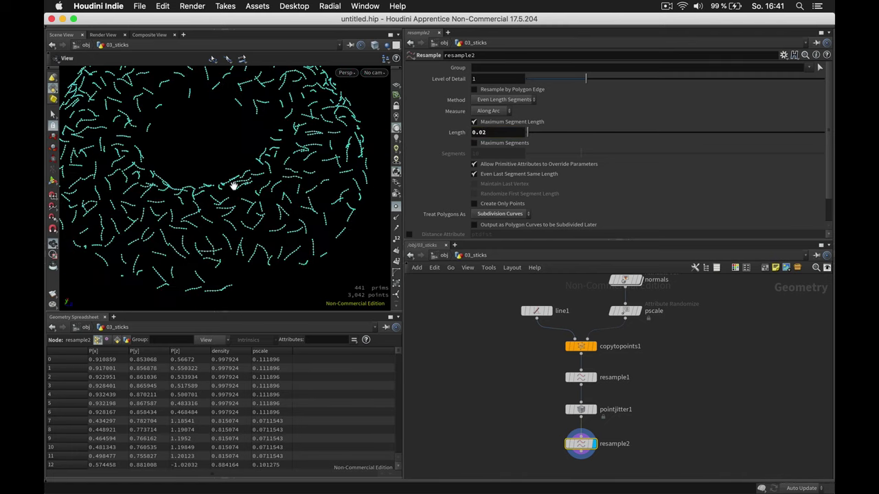
scroll(233, 232, down, 5)
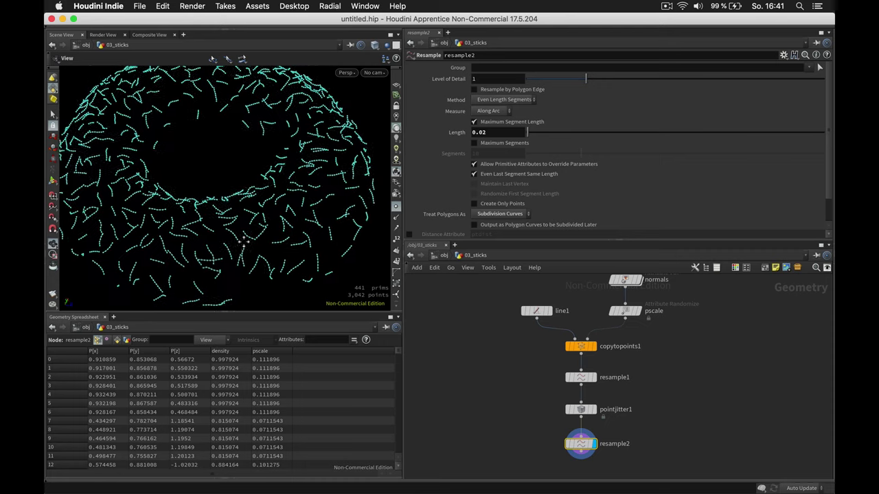
click(396, 206)
middle_drag(669, 386, 656, 377)
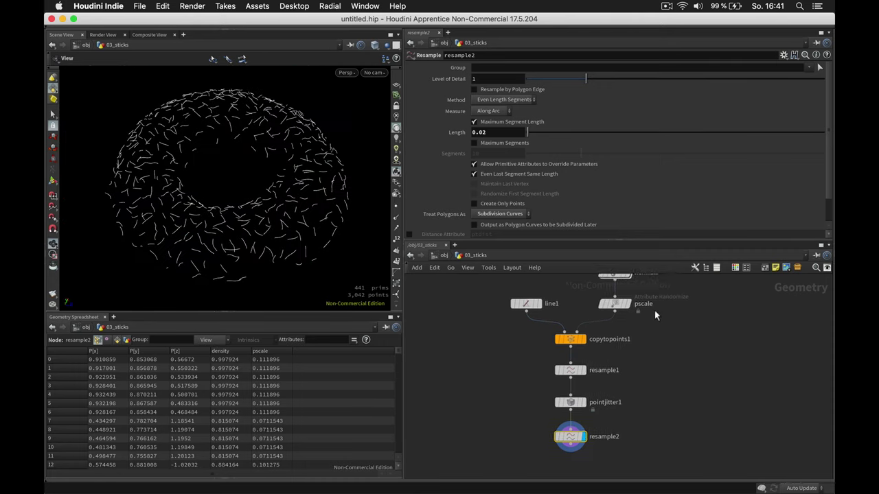
Step: Move line1 and the copytopoints1 chain down to make room below the pscale node
middle_drag(654, 310, 612, 399)
drag(610, 446, 535, 294)
drag(550, 426, 559, 400)
click(561, 425)
scroll(561, 426, up, 3)
Step: Try an Attribute Randomize node on Cd between pscale and copytopoints1, and delete it
key(Tab)
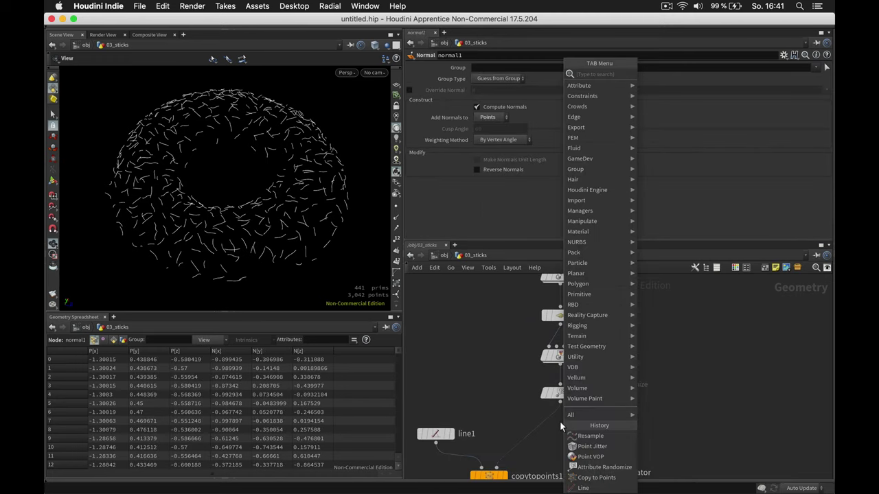
text(random)
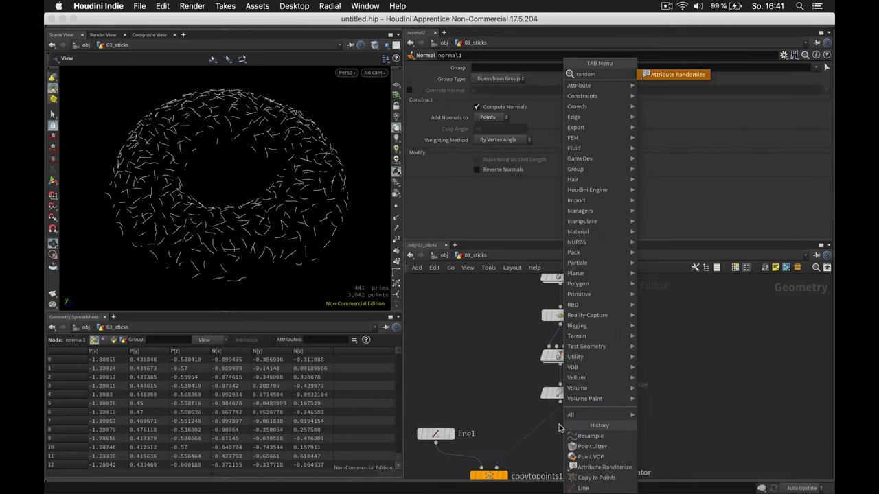
key(Return)
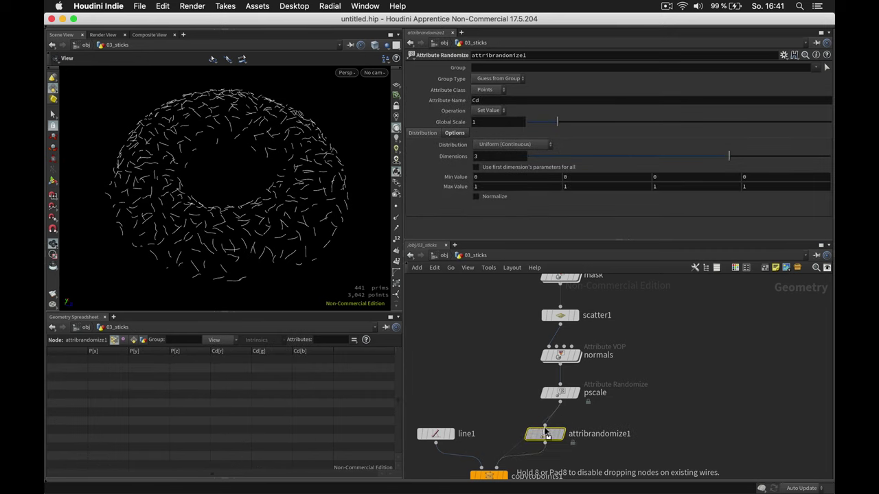
click(546, 433)
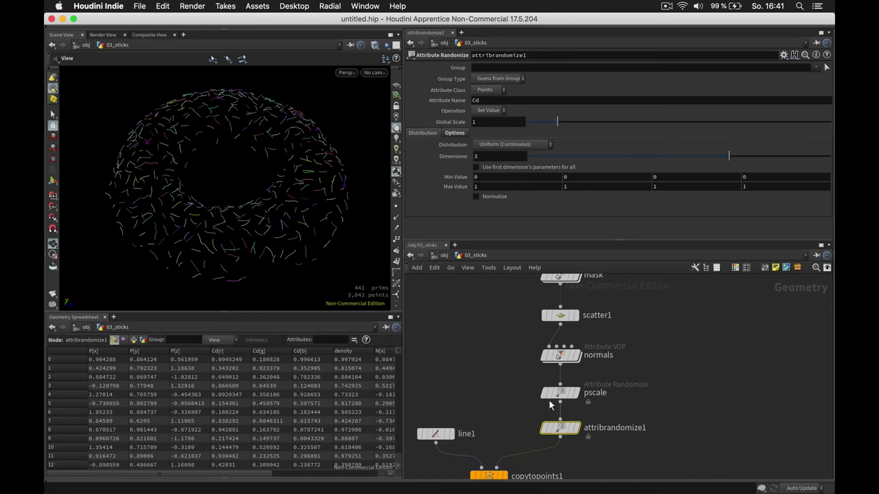
mouse_move(562, 429)
key(Delete)
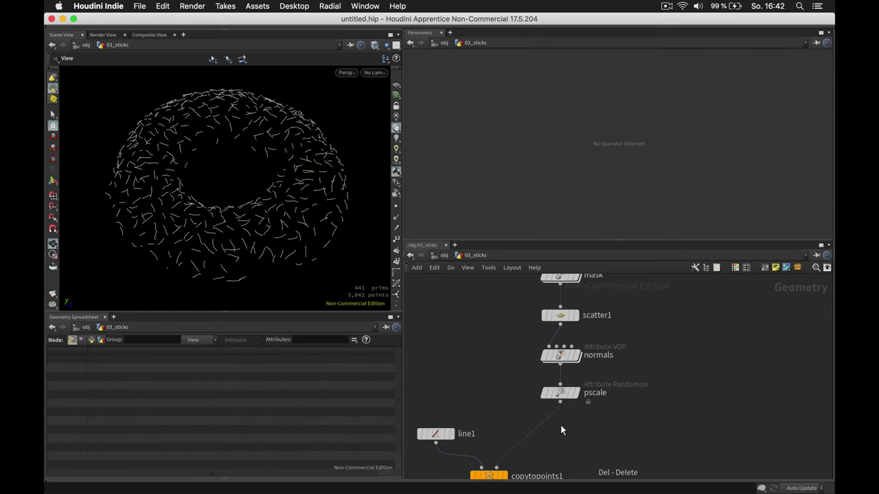
Step: Insert a Point VOP node between pscale and copytopoints1, align it under pscale and rename it color
key(Tab)
text(pvop)
key(Return)
key(Return)
key(Return)
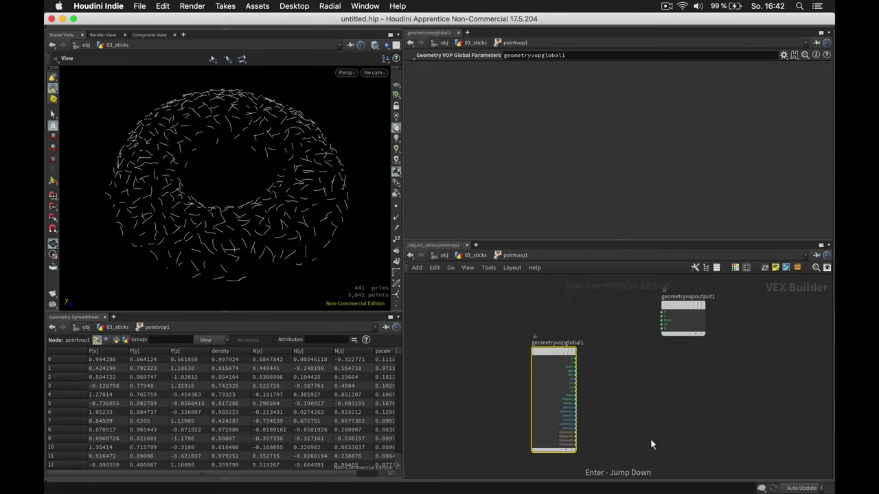
key(u)
mouse_move(561, 421)
mouse_down()
mouse_move(552, 433)
mouse_move(560, 434)
mouse_up()
double_click(604, 434)
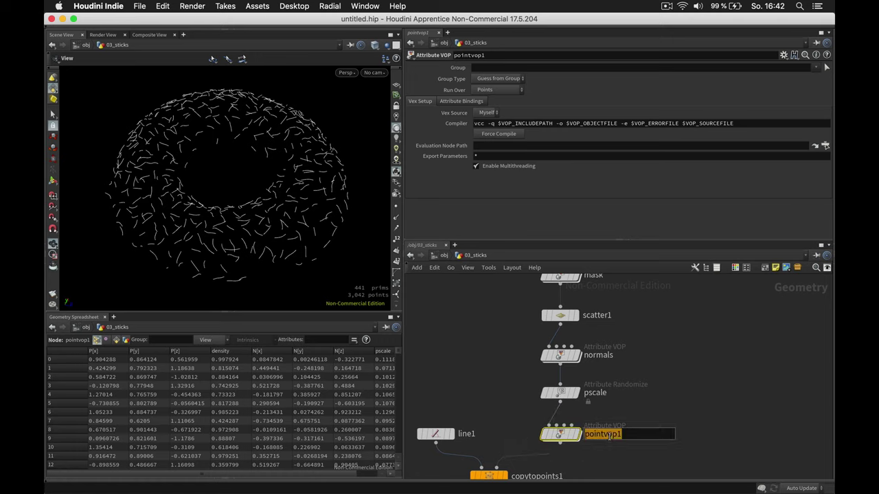
text(color)
key(Return)
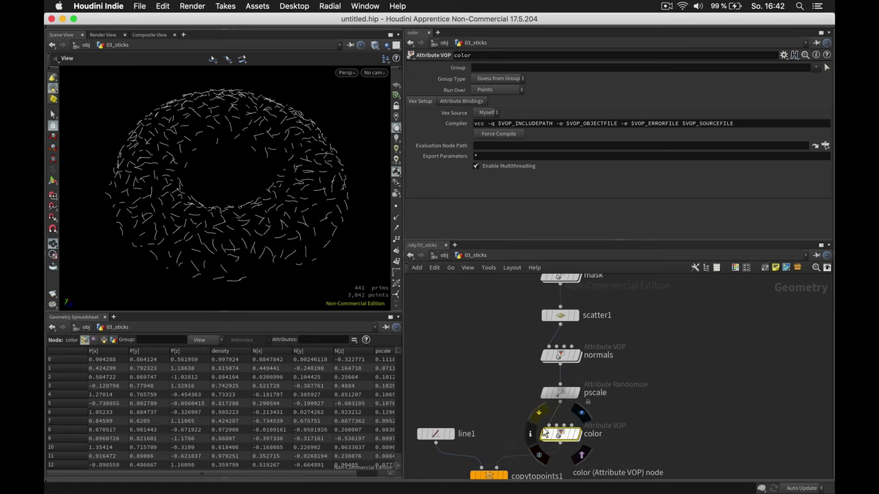
Step: Inside the color VOP, spread out the global node and add a Random node fed by ptnum
double_click(544, 433)
drag(554, 341, 455, 311)
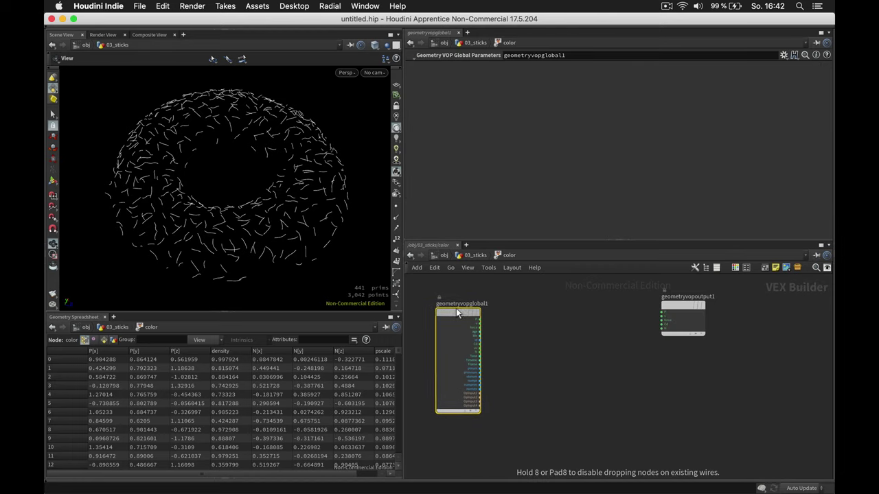
scroll(504, 329, up, 3)
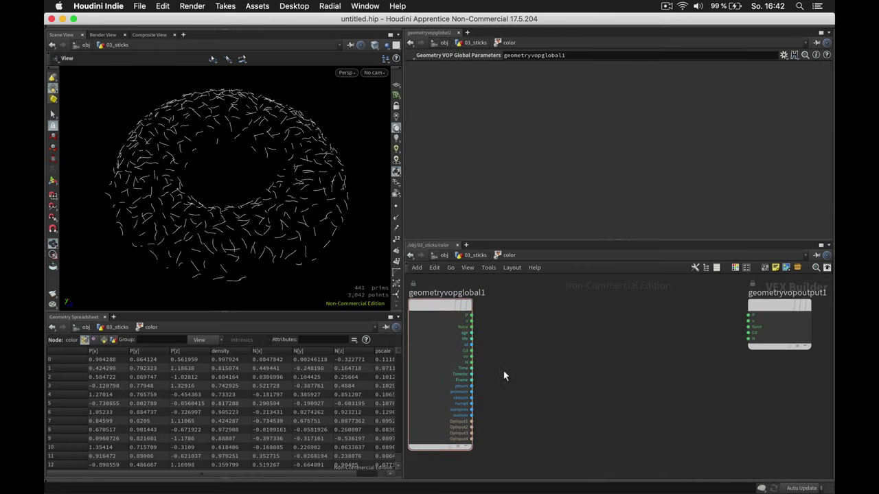
click(469, 387)
key(Tab)
text(ran)
key(Return)
click(539, 390)
drag(539, 390, 522, 373)
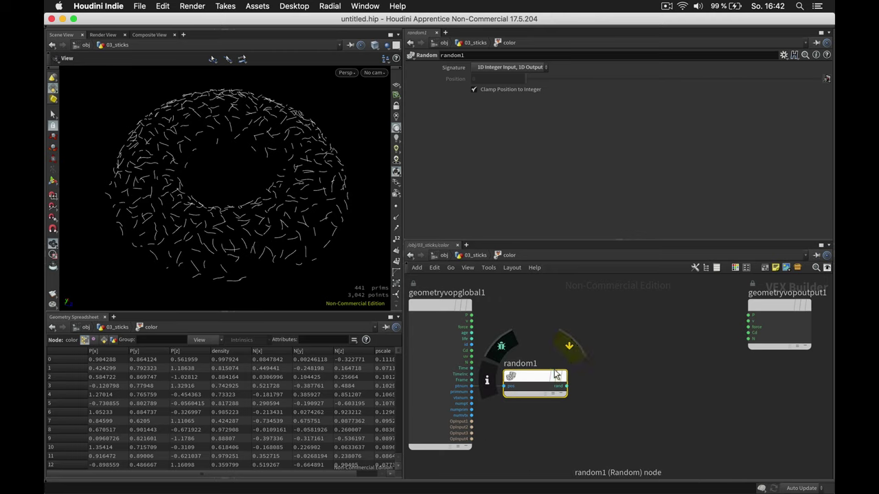
Step: Add a Ramp Parameter node, feed it the random value and wire its ramp output to the Cd output
click(606, 379)
key(Tab)
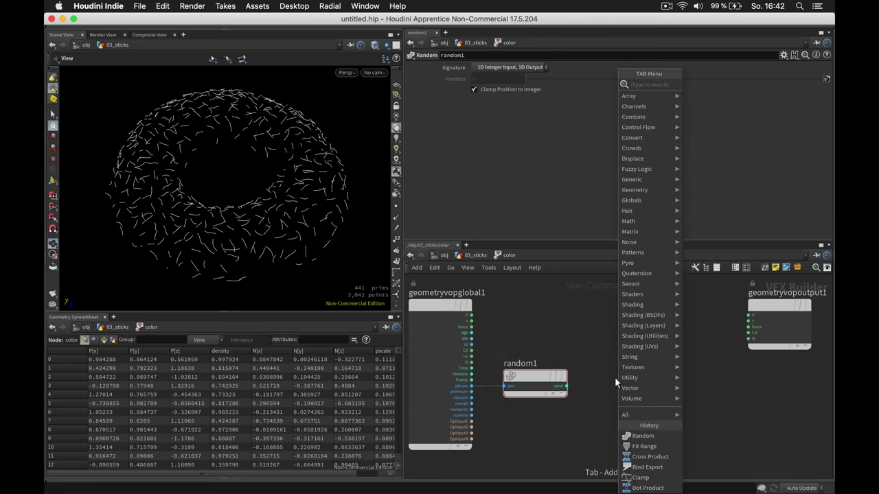
text(rampp)
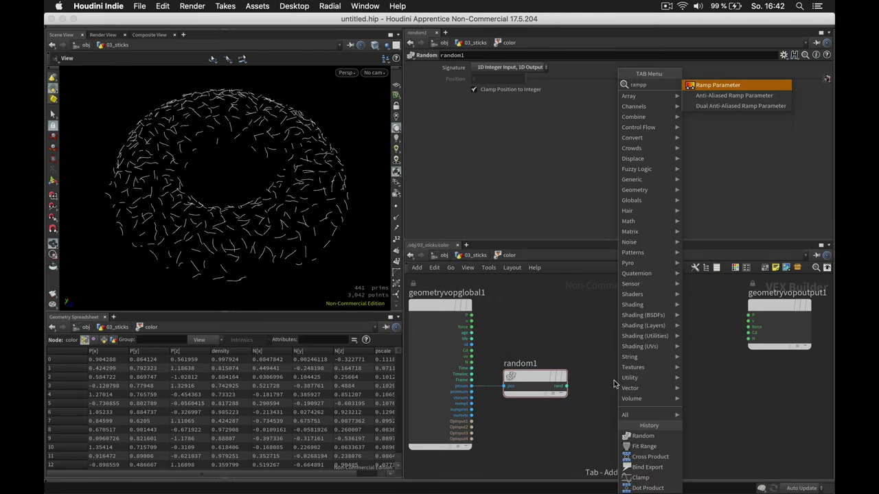
key(Return)
click(615, 379)
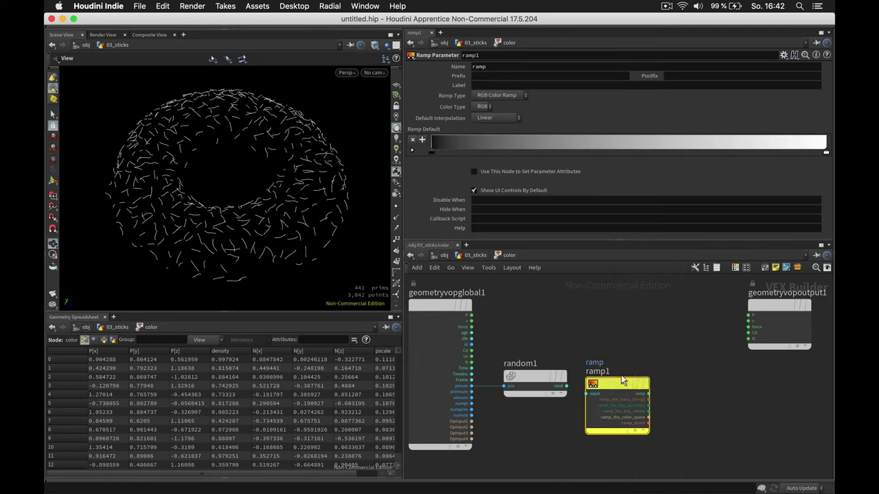
drag(567, 387, 595, 386)
drag(659, 386, 748, 333)
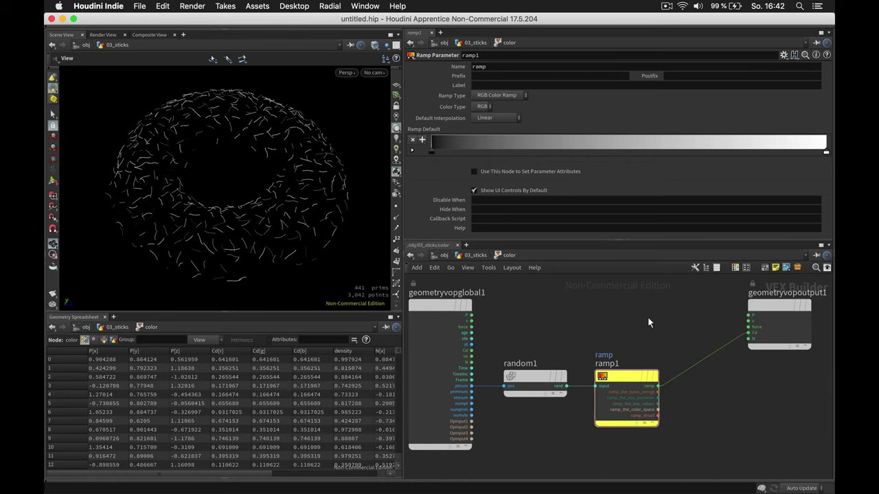
Step: Return to the 03_sticks network and set both points of the color node's ramp to Constant interpolation
key(u)
drag(828, 148, 830, 180)
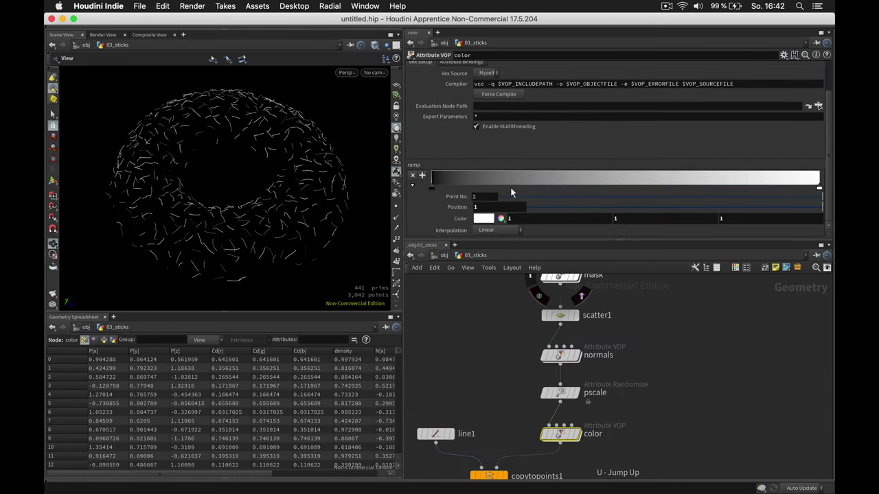
click(430, 186)
click(493, 230)
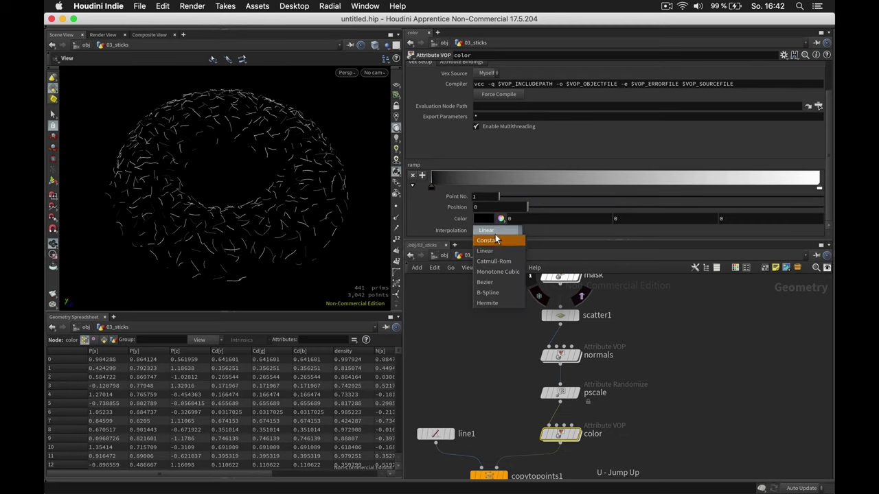
click(489, 240)
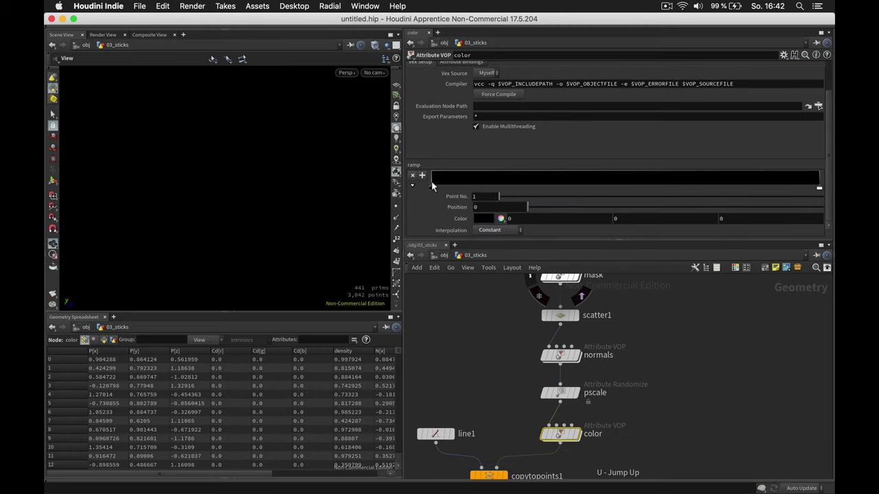
click(818, 188)
click(495, 230)
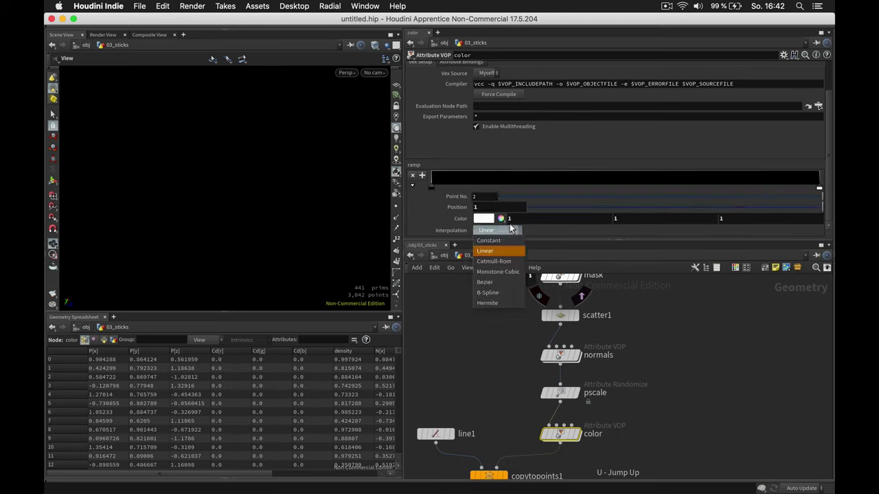
click(489, 240)
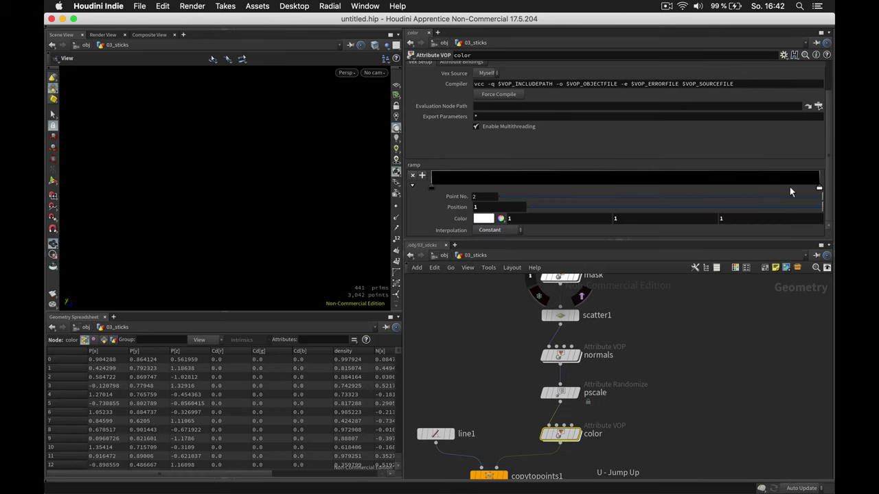
Step: Move the white ramp point to roughly a fifth of the ramp and color the first point green (0.25, 0.5, 0)
drag(819, 188, 516, 187)
click(429, 186)
double_click(428, 182)
click(432, 134)
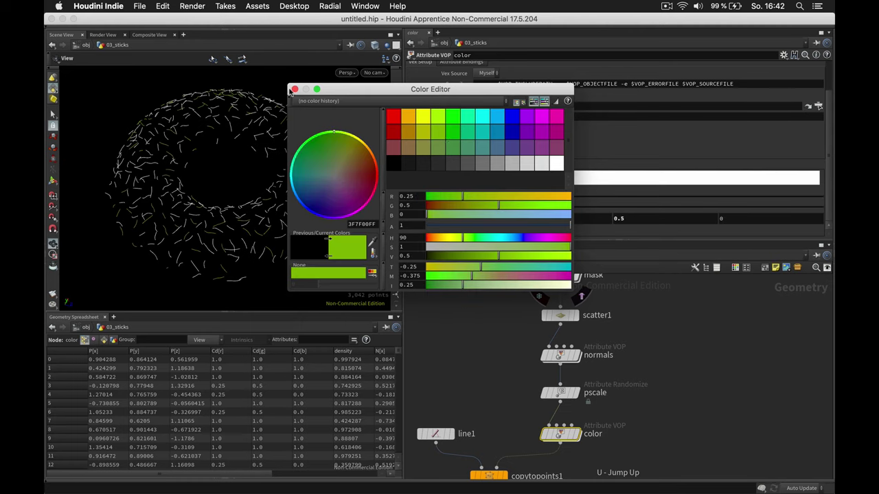
click(294, 89)
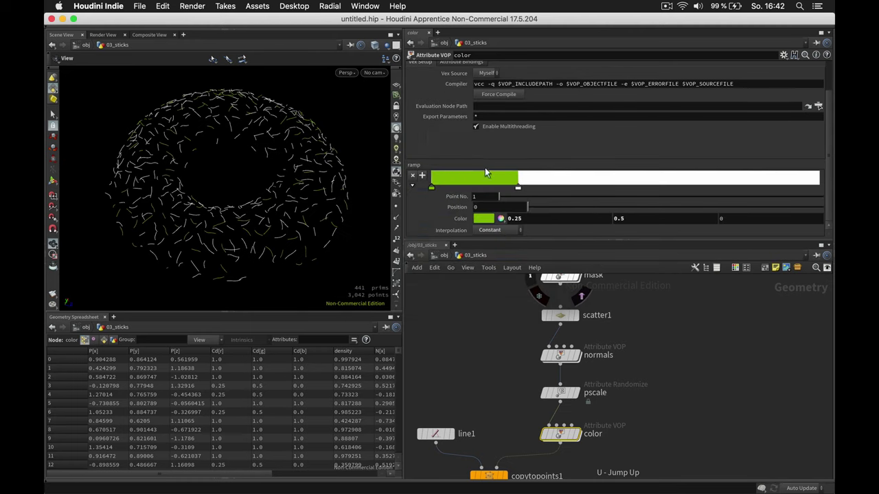
Step: Move the second ramp point to about 0.24 and color it blue (0, 0.45, 0.9)
mouse_move(518, 188)
mouse_down()
mouse_move(450, 187)
mouse_move(523, 188)
mouse_up()
click(523, 184)
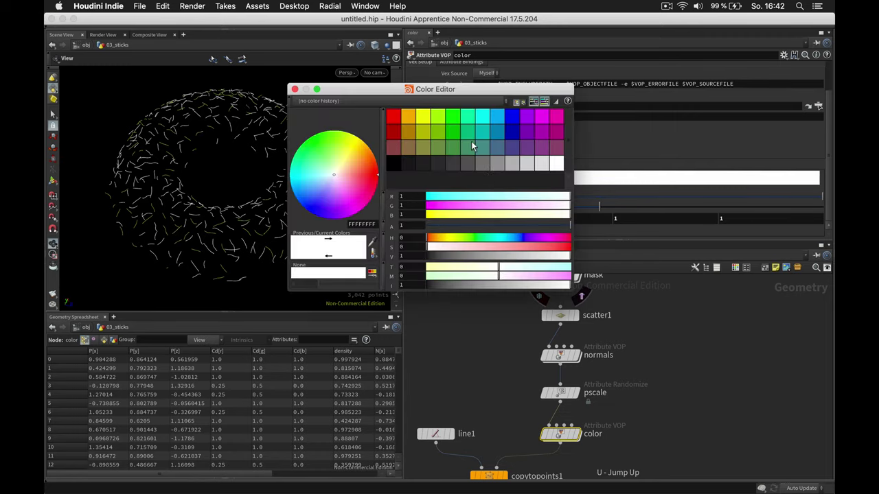
click(497, 115)
click(295, 89)
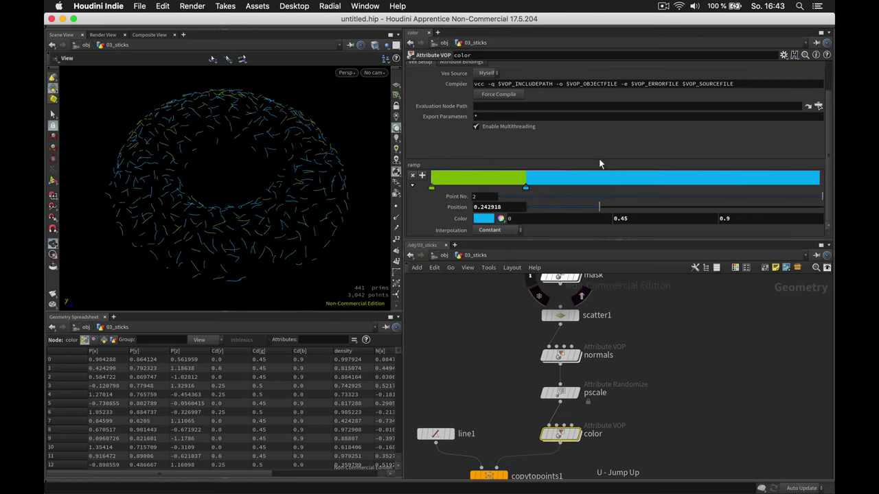
Step: Add a third ramp point near the middle of the ramp and color it pink (0.9, 0.235, 0.9)
drag(608, 175, 619, 186)
click(618, 184)
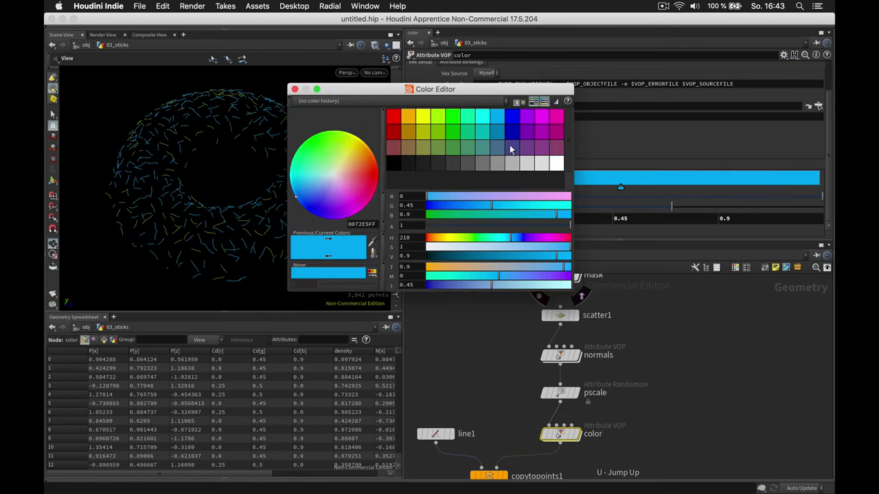
click(547, 122)
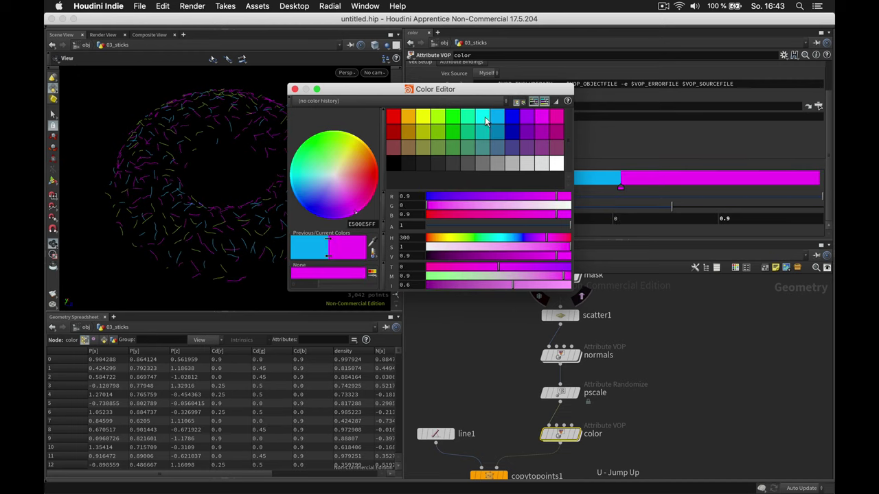
drag(499, 206, 459, 205)
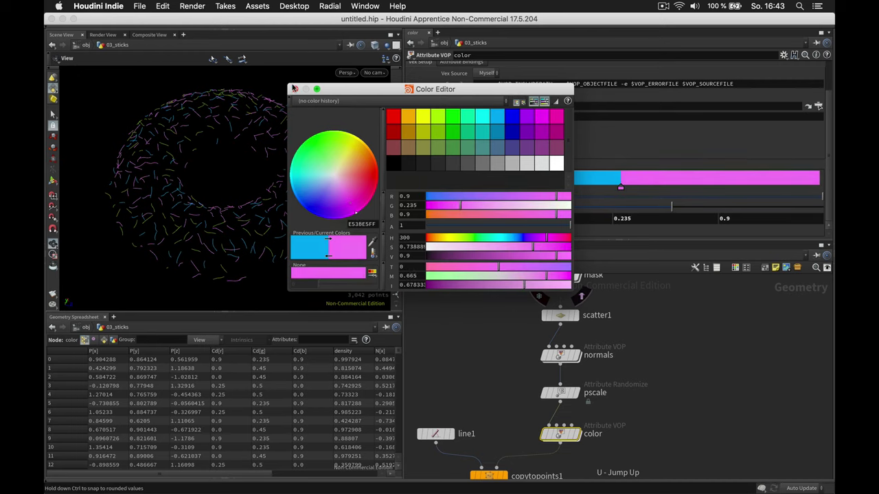
click(293, 89)
Step: Add a fourth ramp point at about 0.78 and color it light grey (0.75, 0.75, 0.75)
click(731, 180)
double_click(730, 185)
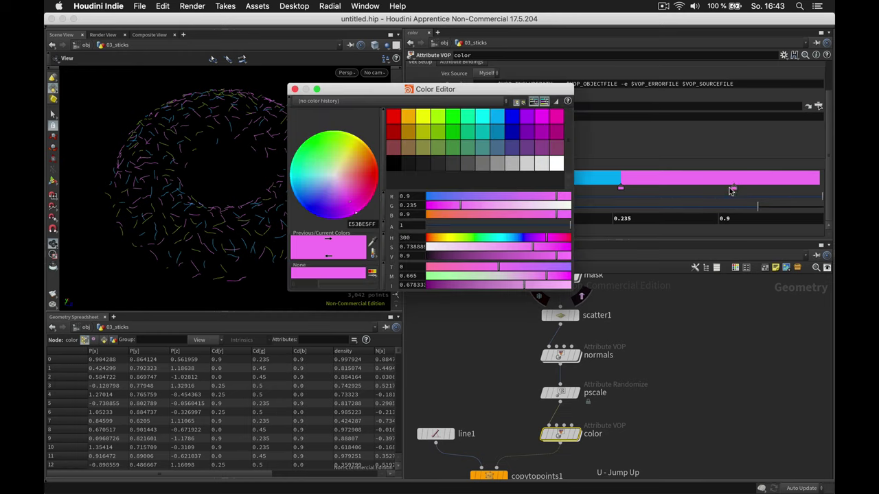
click(542, 163)
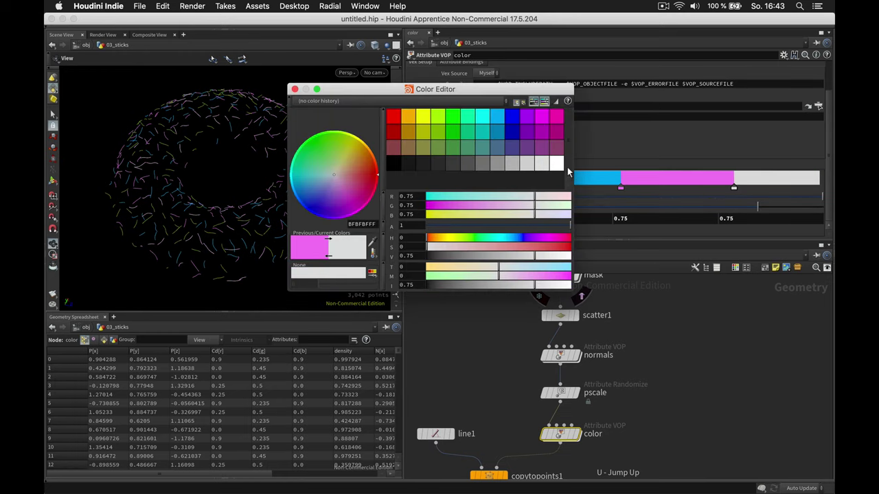
click(295, 90)
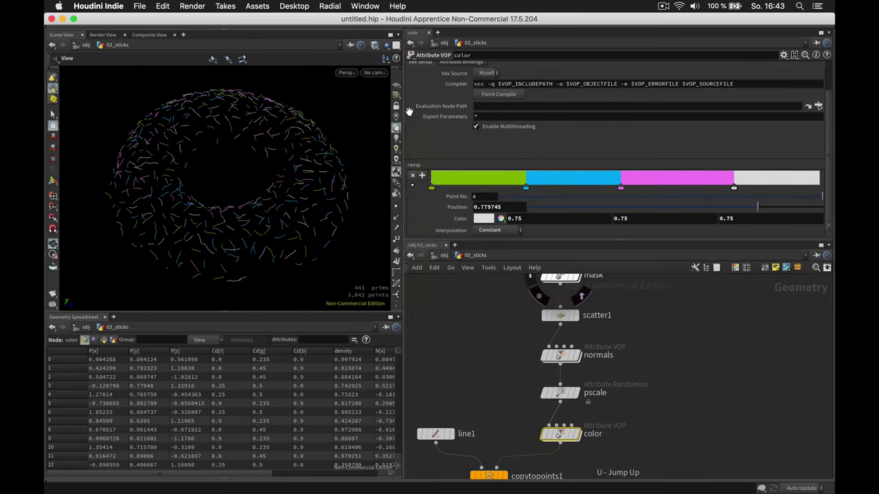
Step: Shift the light grey ramp point toward the end and add a yellow point (0.9, 0.9, 0) at about 0.68
drag(733, 184, 779, 184)
click(693, 180)
click(692, 188)
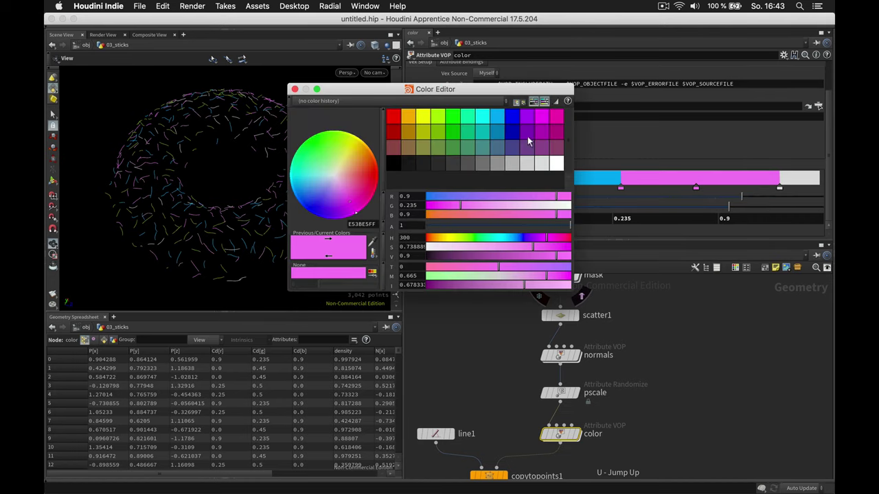
click(420, 116)
click(294, 90)
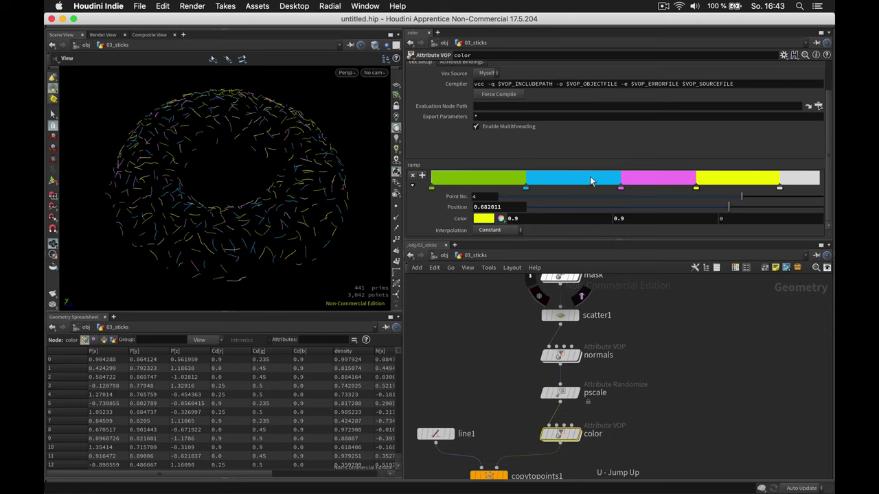
Step: Rebalance the ramp by moving the blue point to about 0.2, pink to about 0.42 and light grey to about 0.89
drag(620, 186, 596, 186)
drag(525, 186, 506, 186)
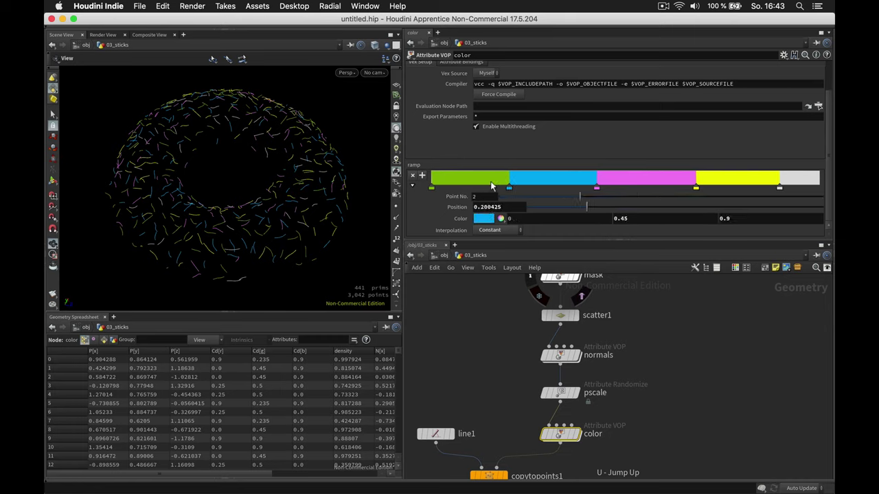
drag(779, 186, 773, 185)
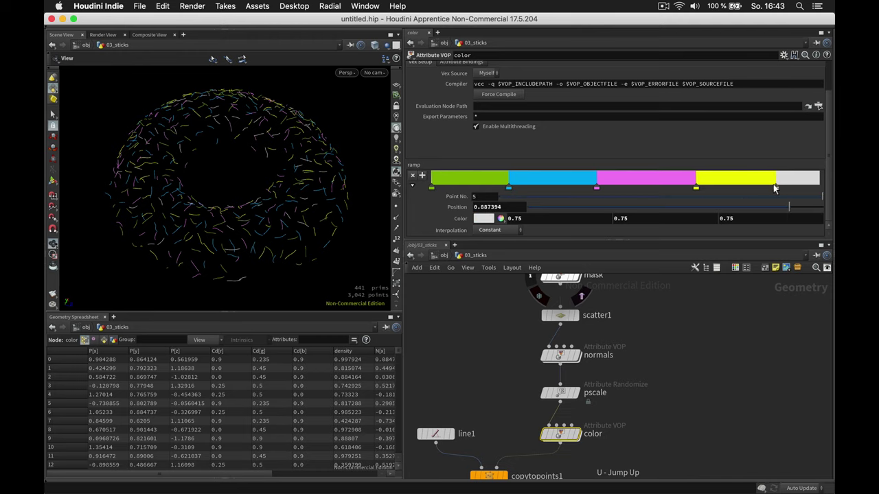
scroll(690, 377, down, 5)
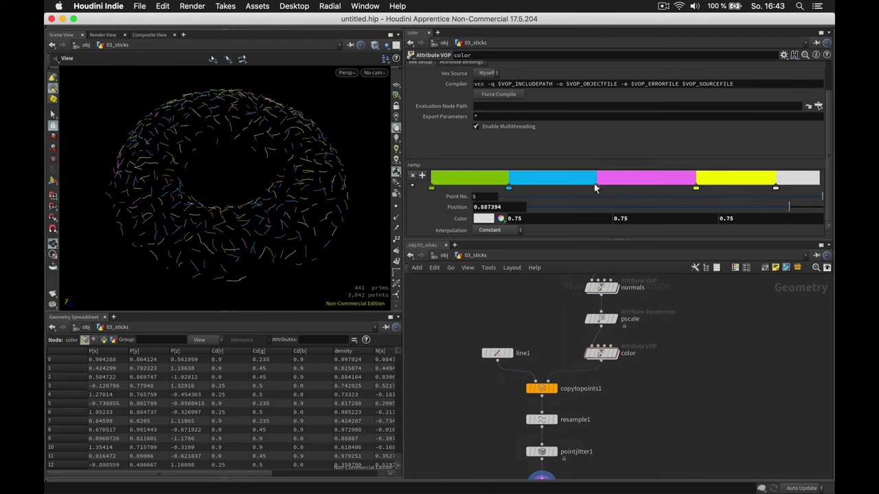
drag(594, 183, 590, 183)
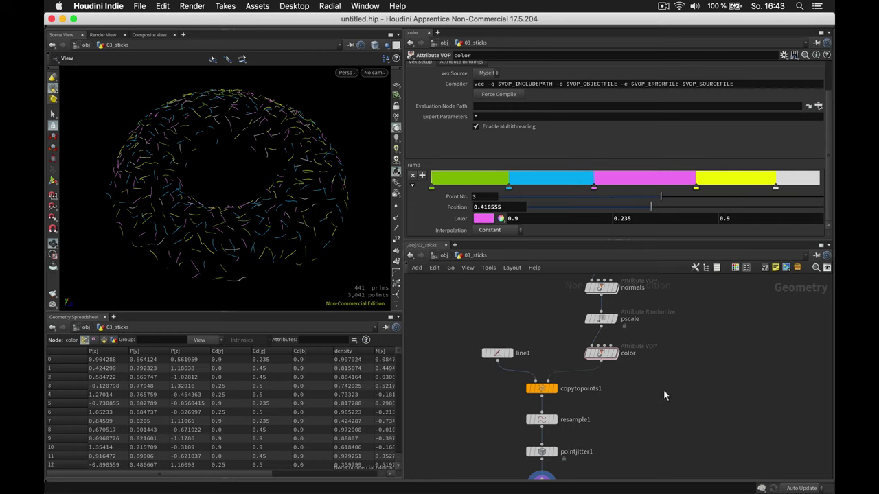
Step: Append a PolyWire node below resample2 and display its result
scroll(655, 395, down, 3)
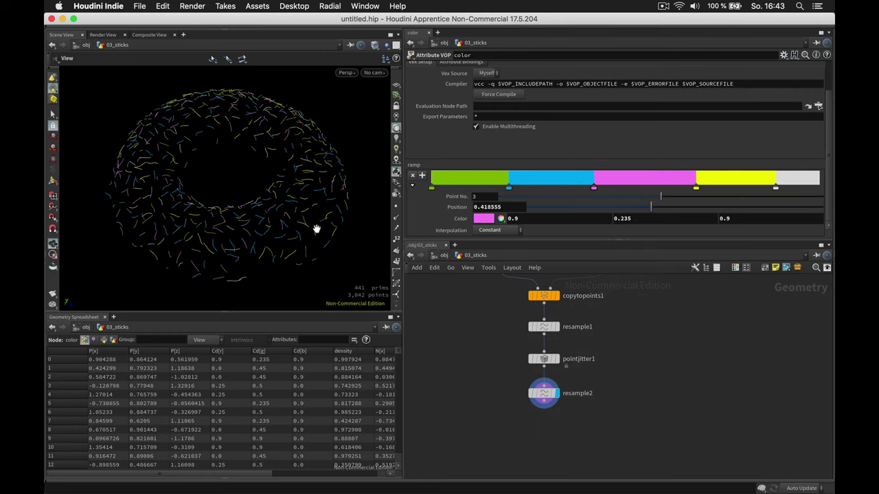
drag(315, 228, 317, 230)
click(545, 410)
key(Tab)
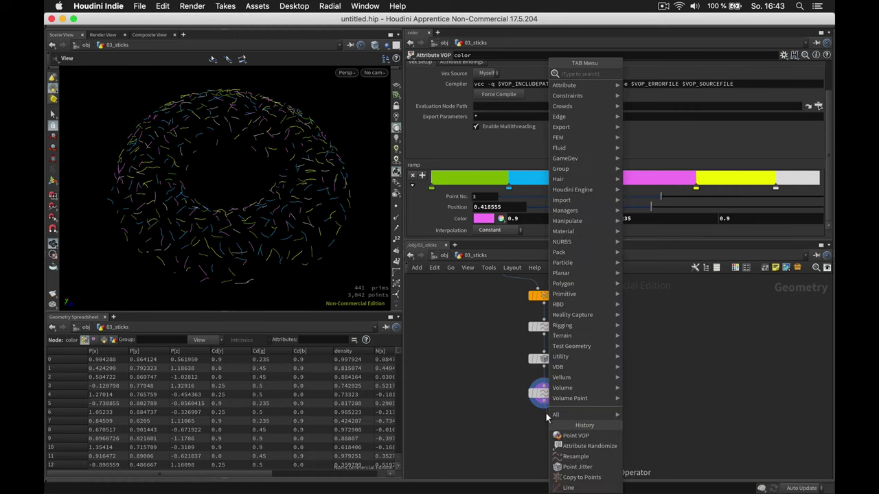
text(polyw)
key(Return)
click(545, 415)
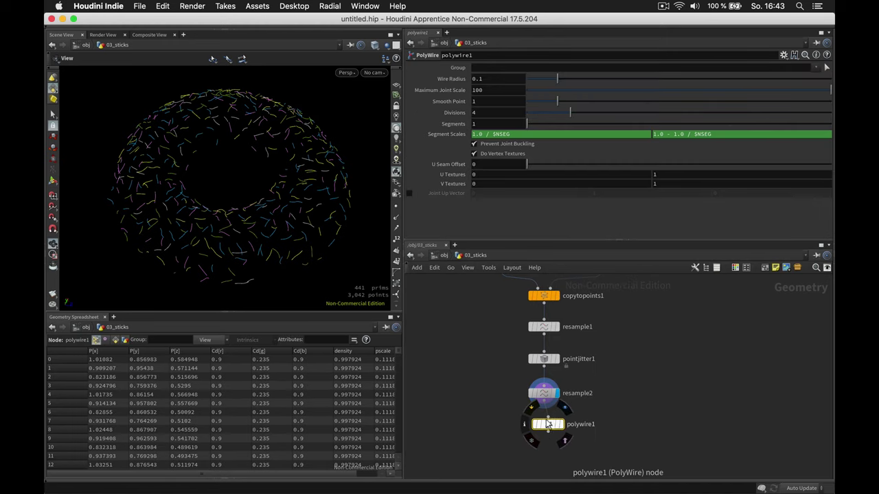
click(564, 409)
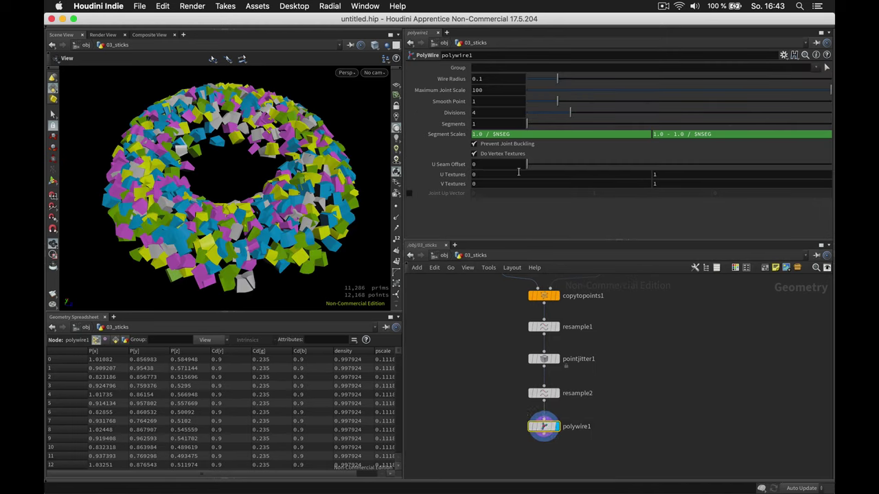
Step: Set the PolyWire node's wire radius to 0.02
click(484, 80)
text(1)
key(Return)
double_click(496, 77)
text(0.02)
key(Return)
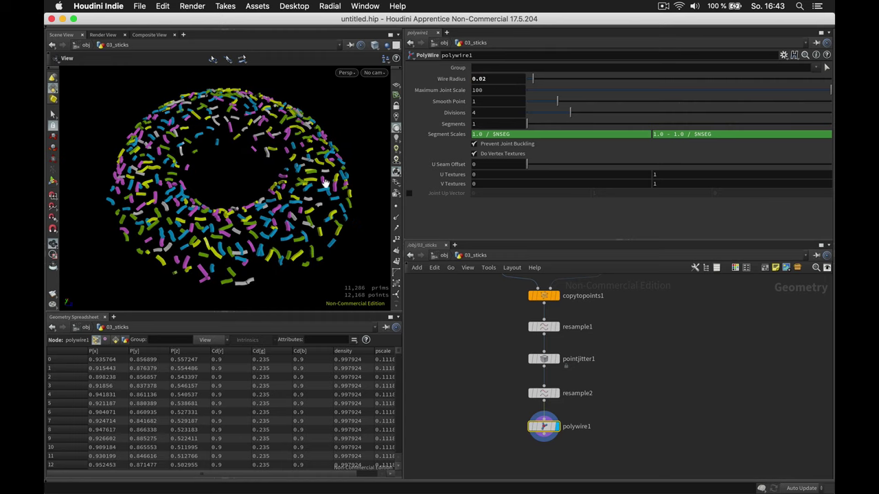
Step: Switch the viewport shading to show wireframe edges over the shaded sprinkles, viewed up close
scroll(345, 198, up, 5)
scroll(345, 198, up, 10)
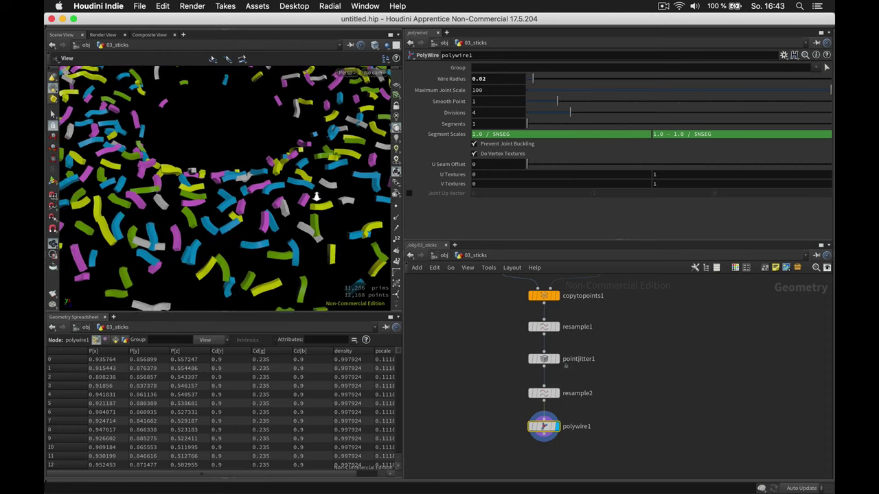
click(381, 58)
click(412, 147)
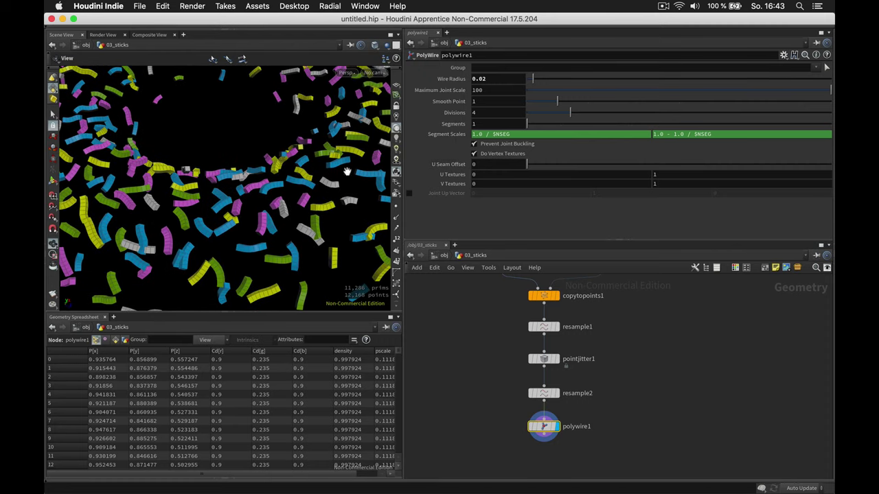
Step: Set the PolyWire node's divisions to 8
scroll(304, 195, up, 2)
scroll(302, 196, up, 5)
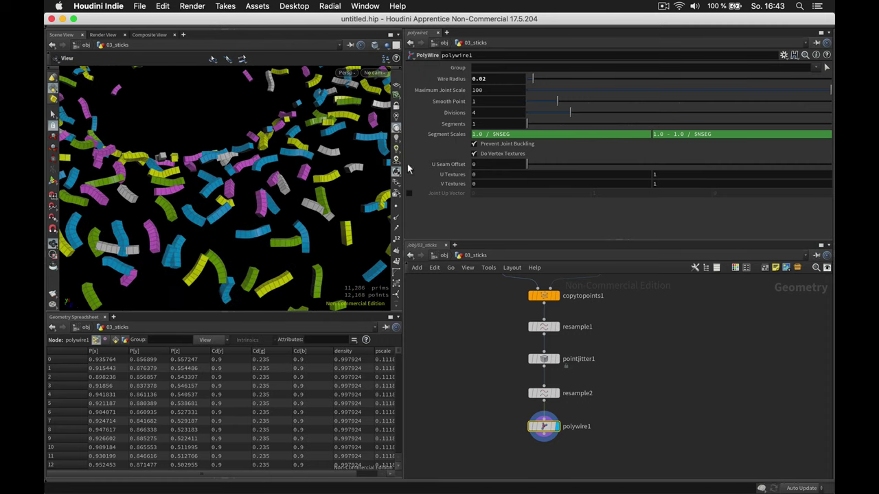
click(489, 112)
text(8)
key(Return)
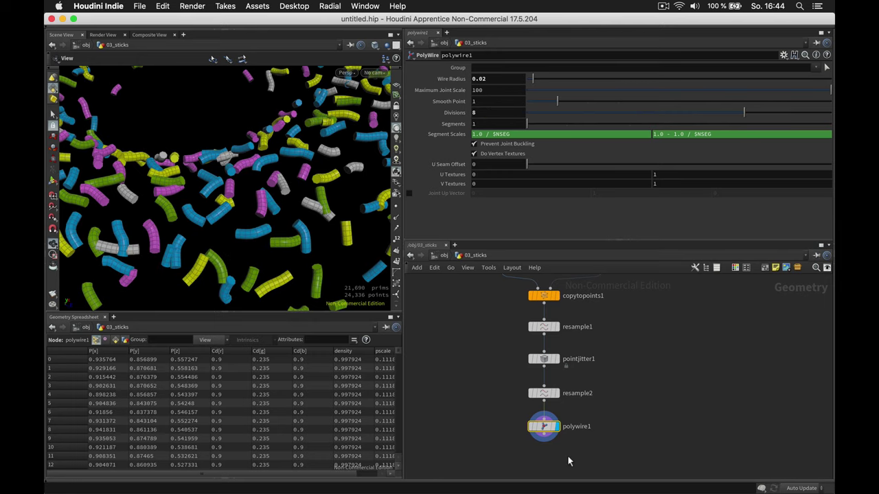
Step: Append a Subdivide node below polywire1 and display its result
key(Tab)
text(subd)
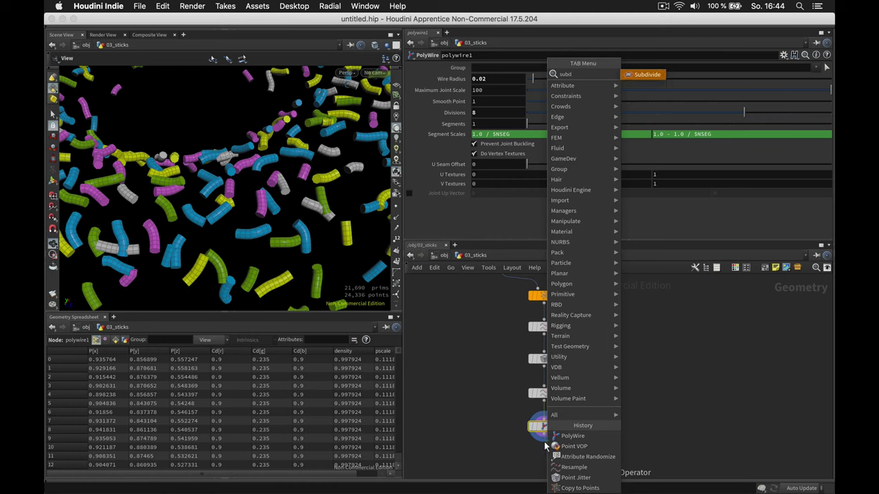
key(Return)
click(546, 457)
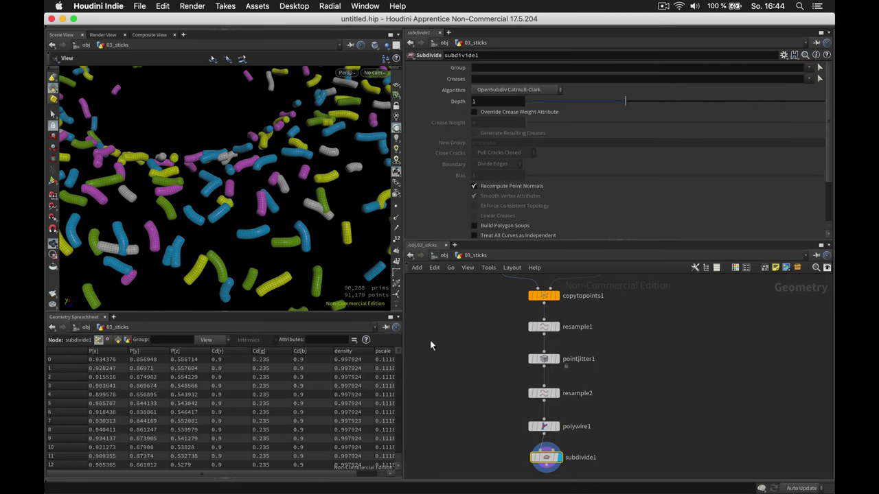
Step: Set the wire radius of polywire1 to 0.015
drag(323, 175, 298, 187)
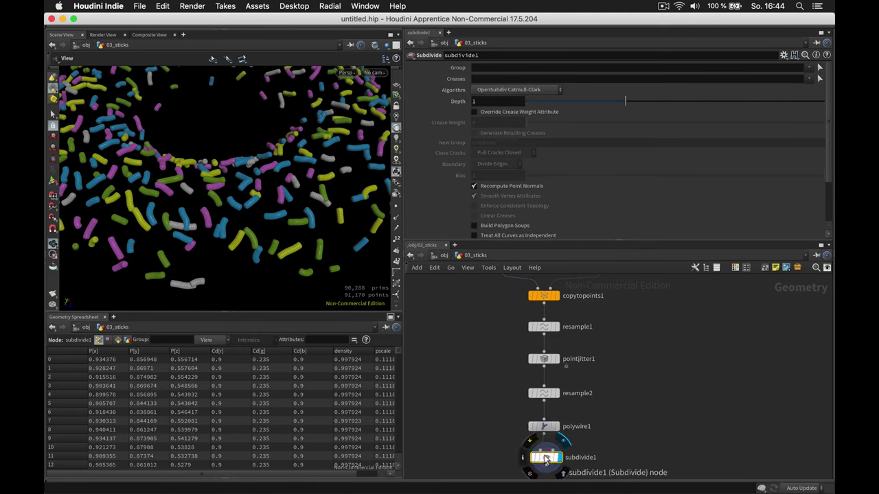
drag(344, 254, 292, 206)
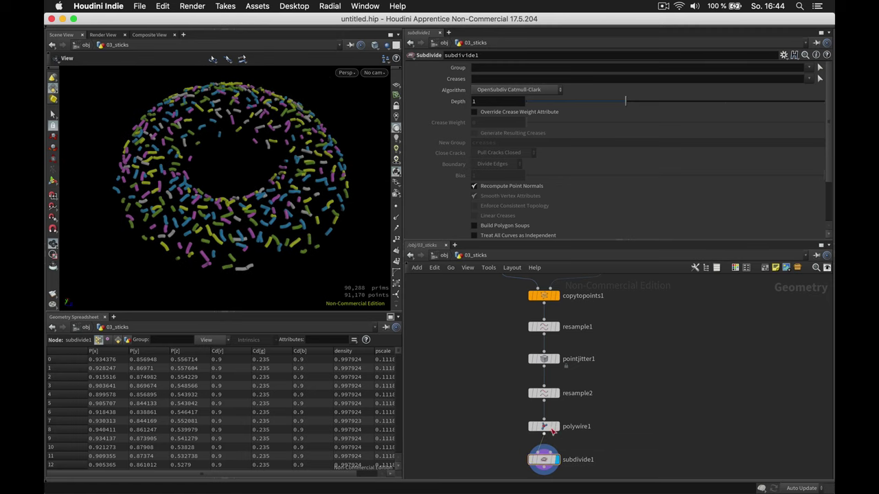
click(543, 426)
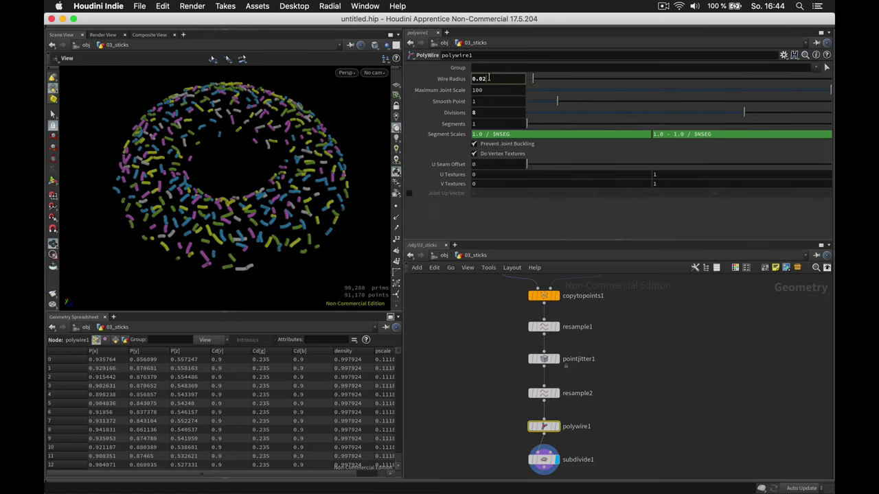
key(Return)
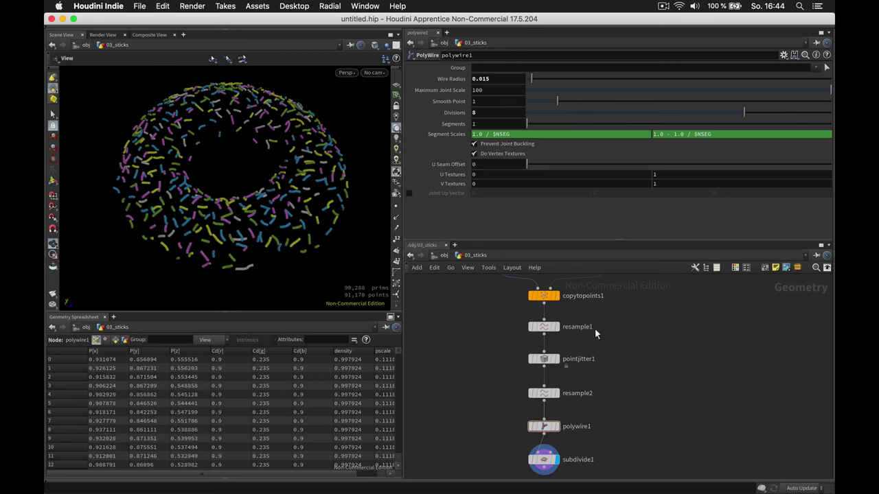
Step: Adjust the scatter1 node to a global seed of about 1.7 and a density scale of about 77.46
middle_drag(626, 311, 597, 405)
middle_drag(668, 282, 647, 358)
click(559, 334)
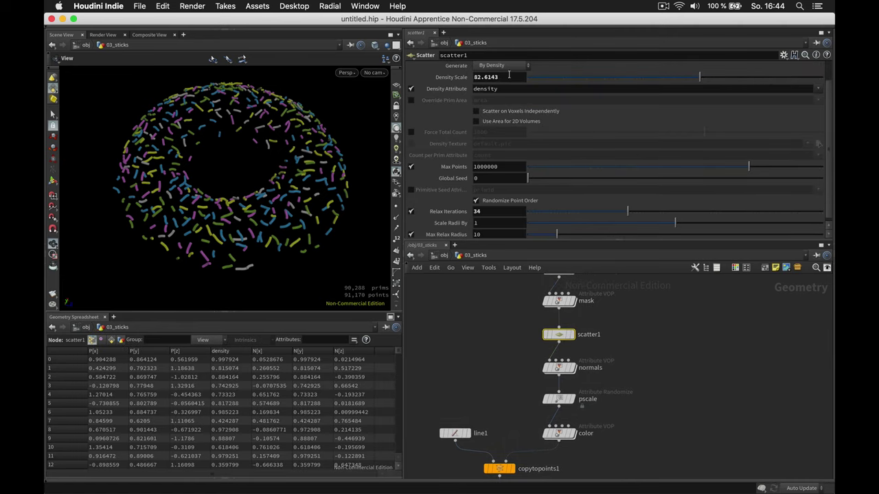
click(702, 75)
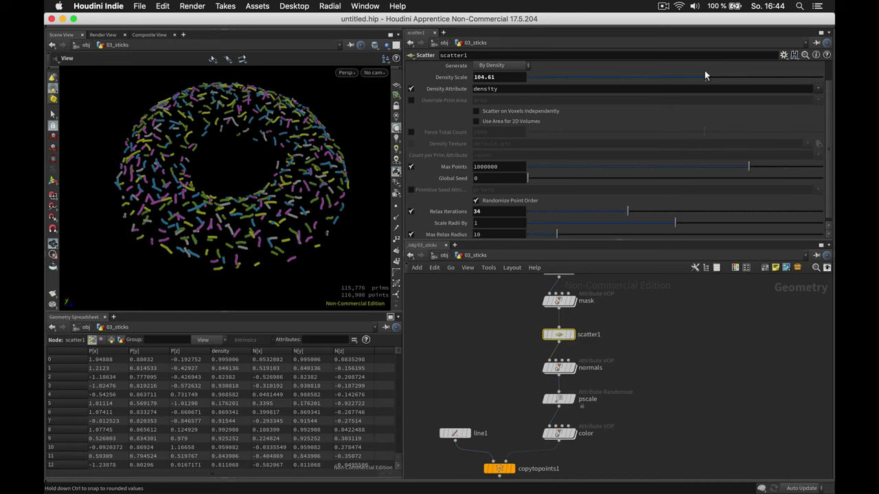
drag(702, 71, 700, 75)
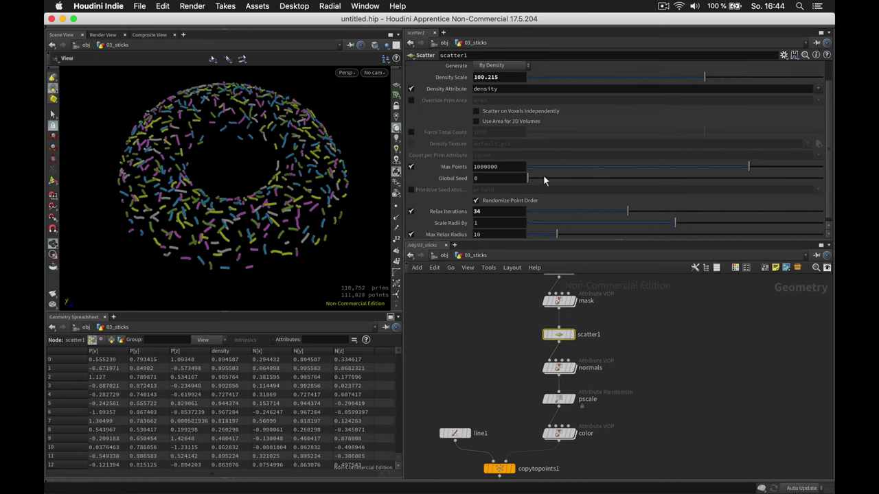
drag(543, 175, 577, 181)
click(697, 77)
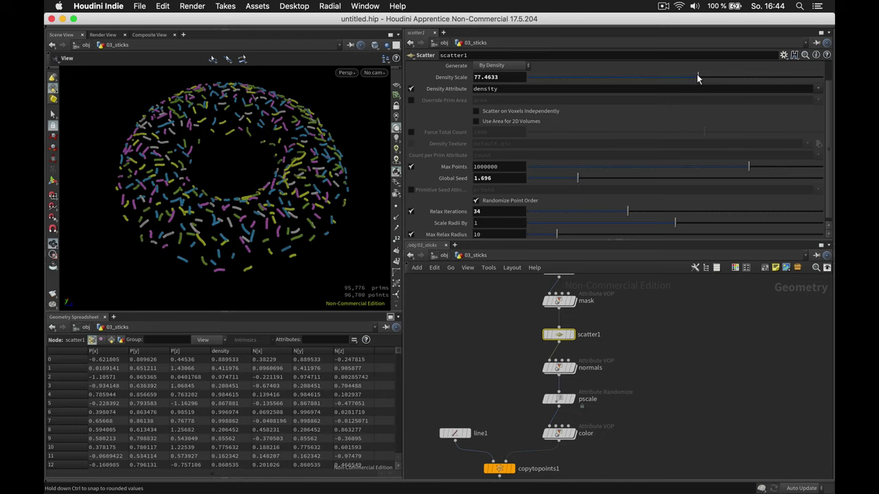
Step: Append a Null node below subdivide1 and name it OUT
scroll(670, 371, down, 5)
scroll(646, 363, down, 5)
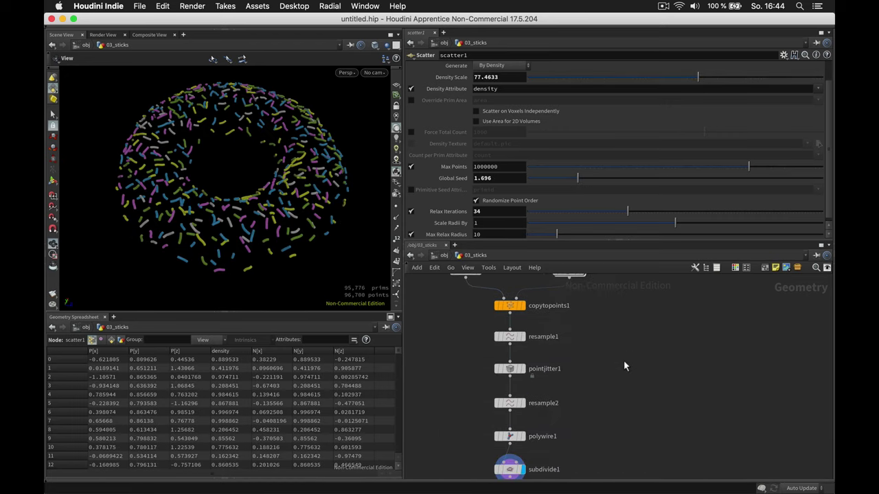
scroll(628, 368, down, 3)
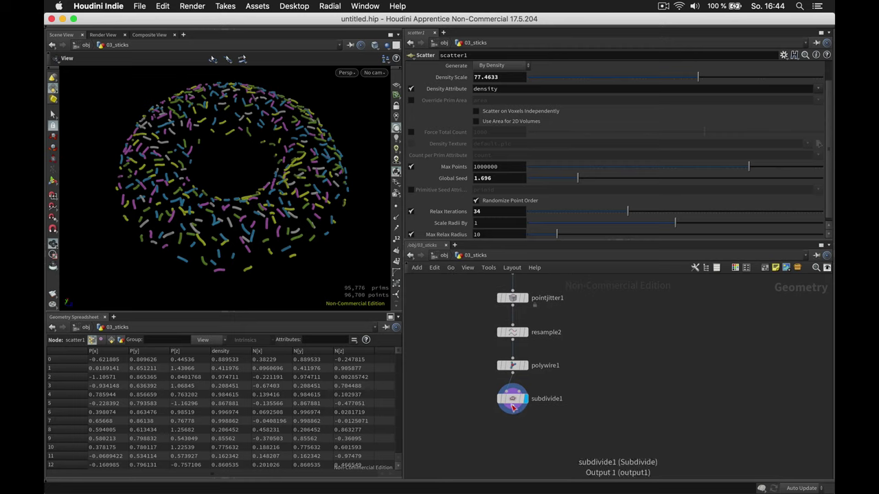
key(Tab)
text(null)
key(Return)
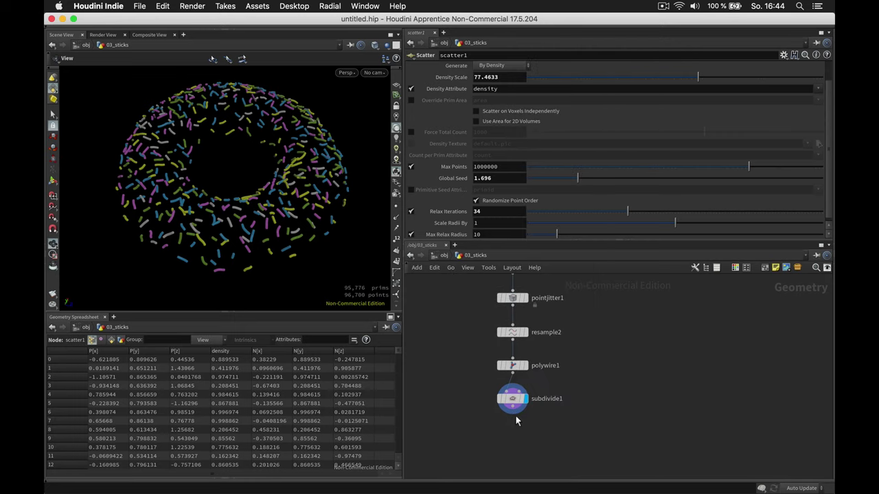
click(518, 430)
drag(512, 431, 507, 432)
click(535, 435)
text(OUT)
key(Return)
Step: Return to the object level and examine the sprinkles on the complete donut up close
key(u)
middle_drag(660, 427, 639, 385)
scroll(631, 374, down, 3)
mouse_move(556, 305)
click(494, 435)
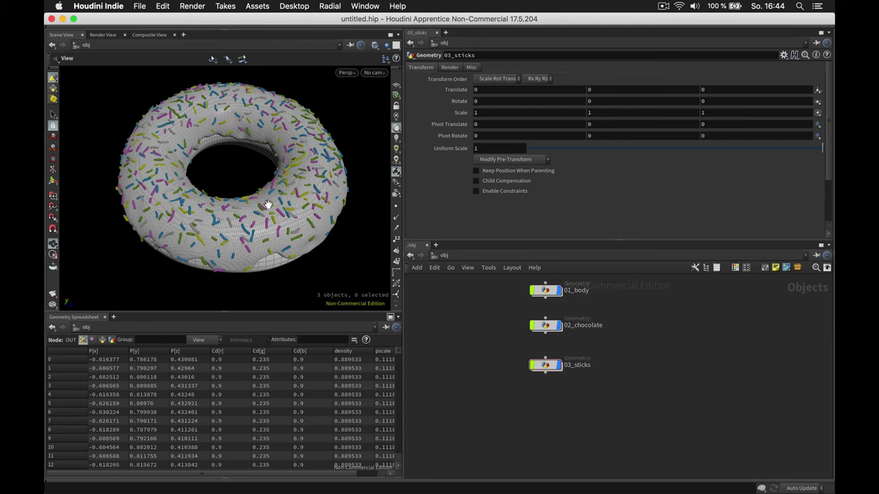
right_drag(282, 188, 296, 201)
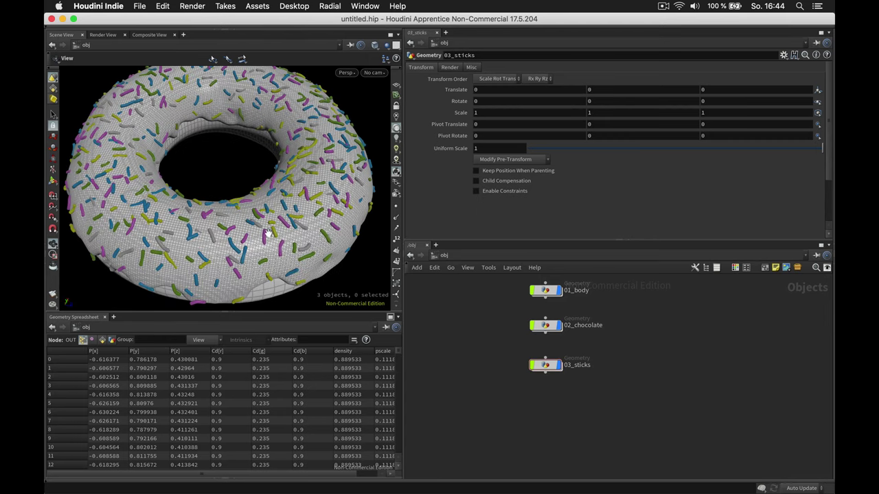
mouse_move(266, 244)
mouse_down()
mouse_move(288, 223)
mouse_move(280, 219)
mouse_move(257, 240)
mouse_move(298, 231)
mouse_move(261, 246)
mouse_move(268, 240)
mouse_move(260, 236)
mouse_up()
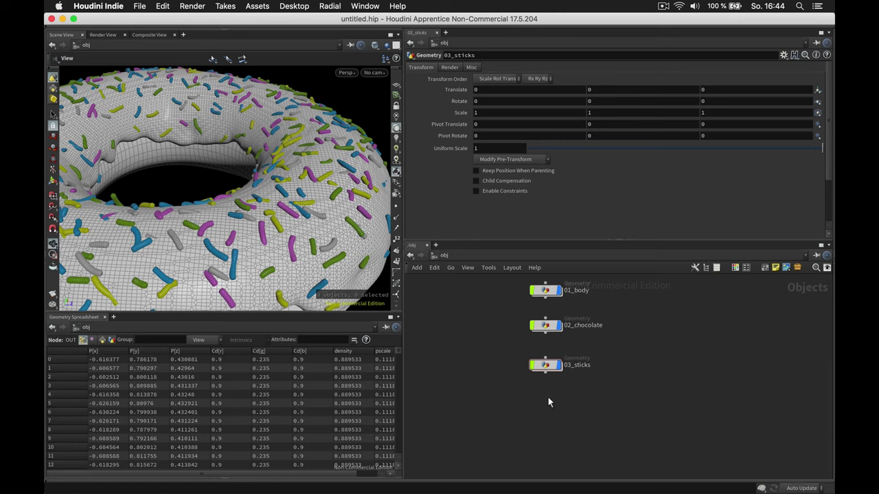
Step: Create a Geometry object below 03_sticks and name it 04_choc_dents
key(Tab)
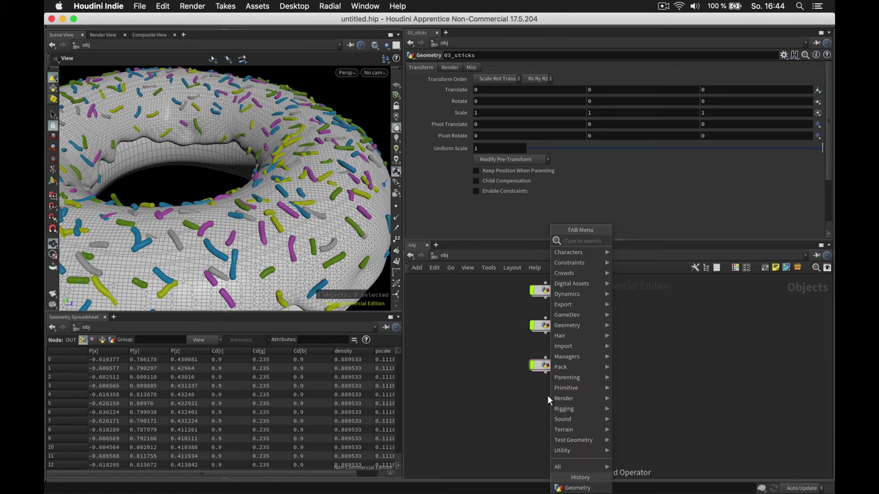
text(geo)
key(Return)
click(547, 402)
double_click(570, 403)
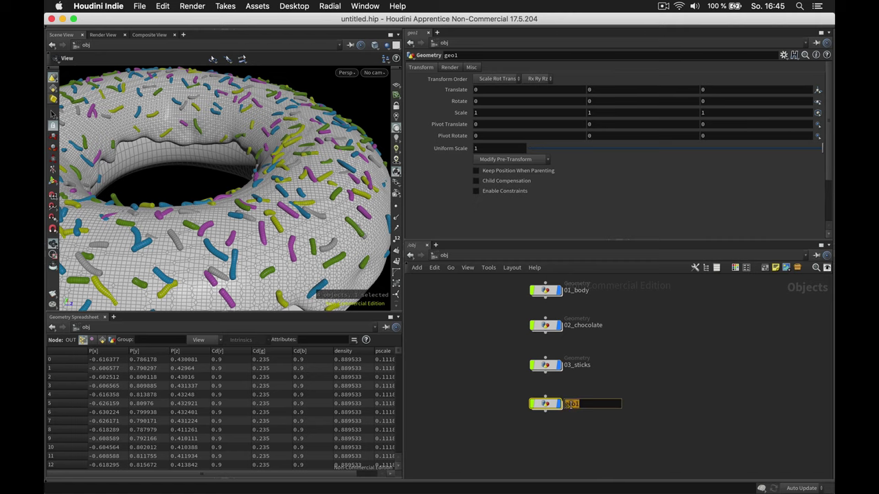
text(04_choc_dents)
key(Return)
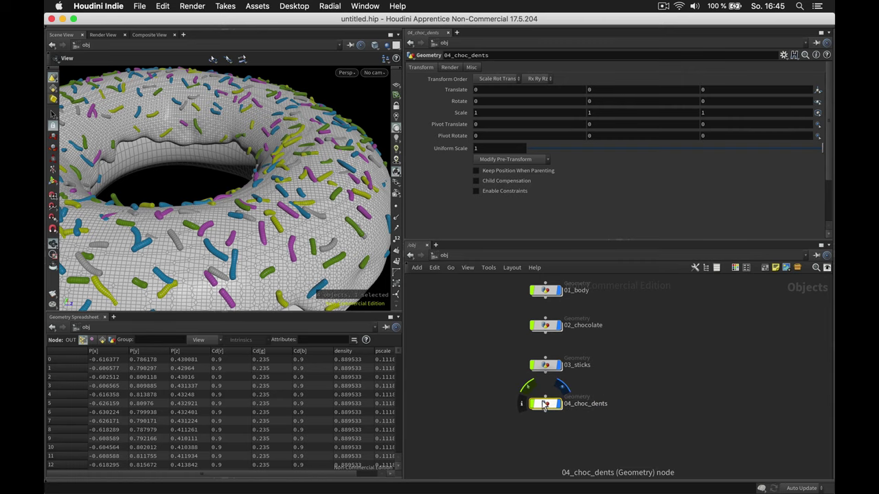
Step: Place an Object Merge node inside the 04_choc_dents network
double_click(543, 404)
key(Tab)
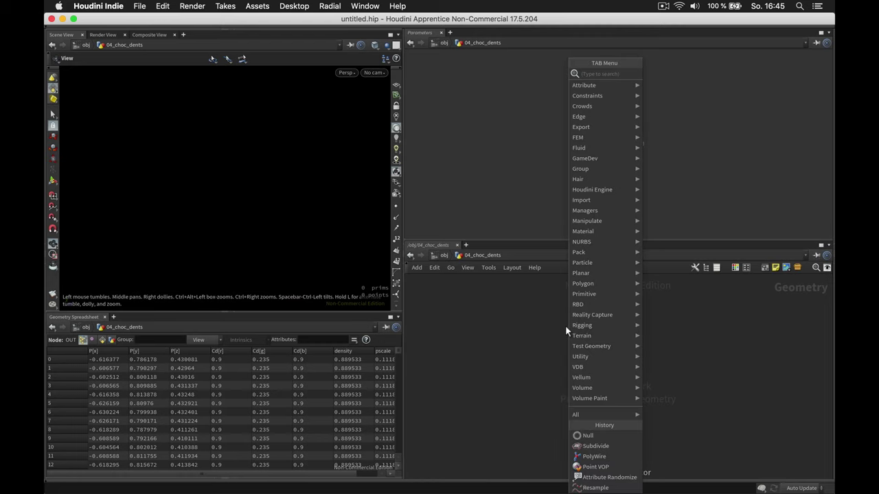
text(omerge)
key(Return)
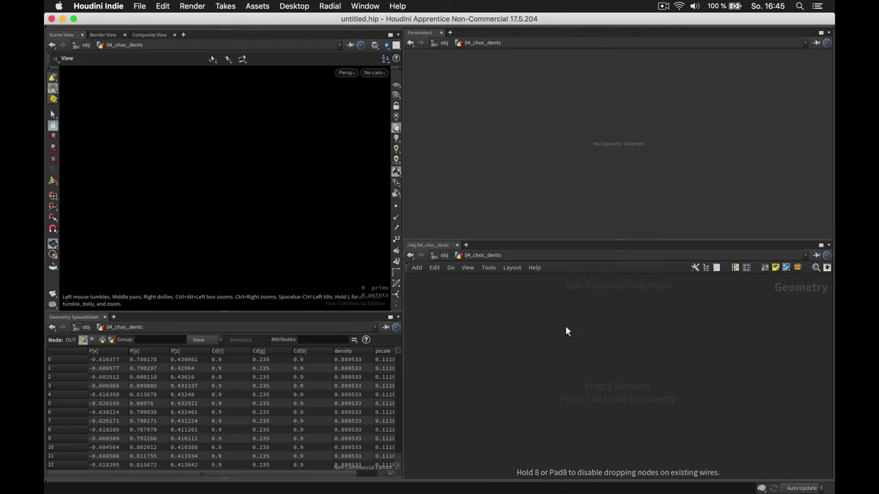
click(565, 325)
Step: Set the Object Merge node's first object to /obj/02_chocolate/OUT_VOLUME
click(819, 90)
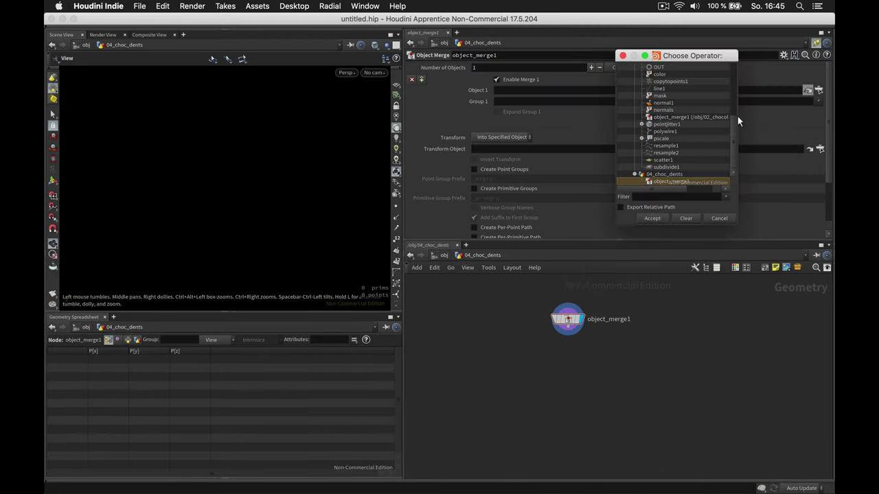
scroll(707, 102, up, 10)
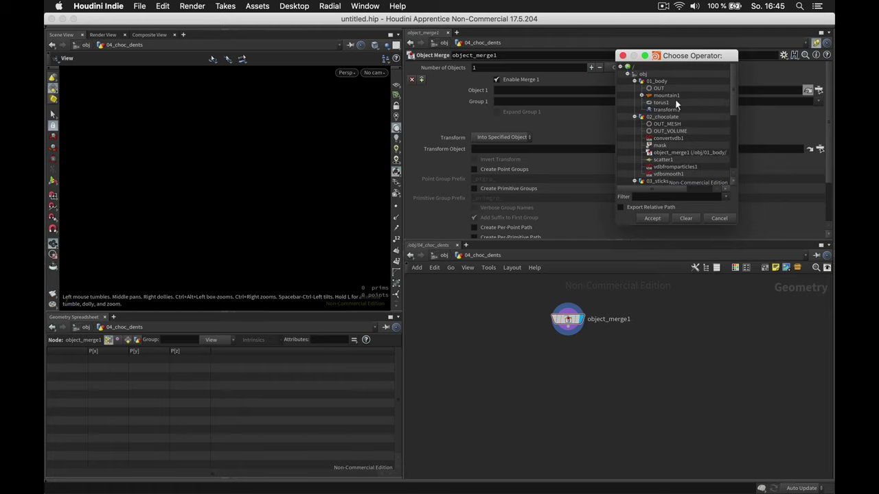
click(633, 81)
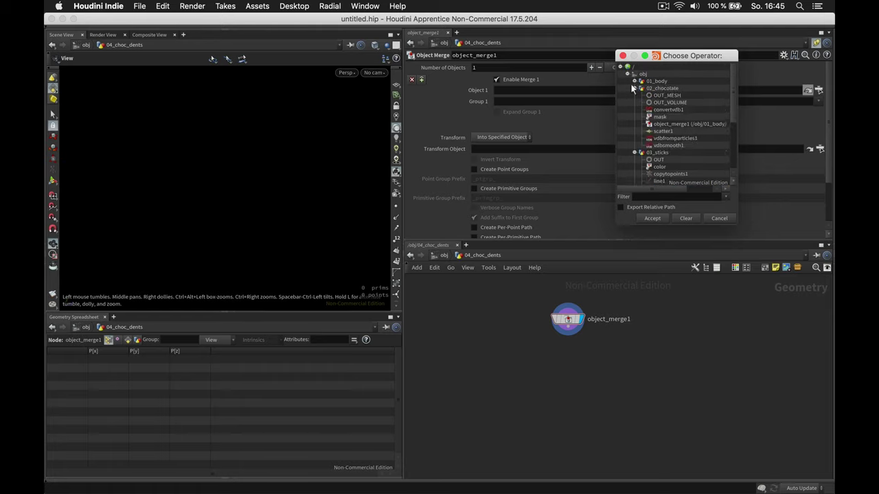
double_click(670, 98)
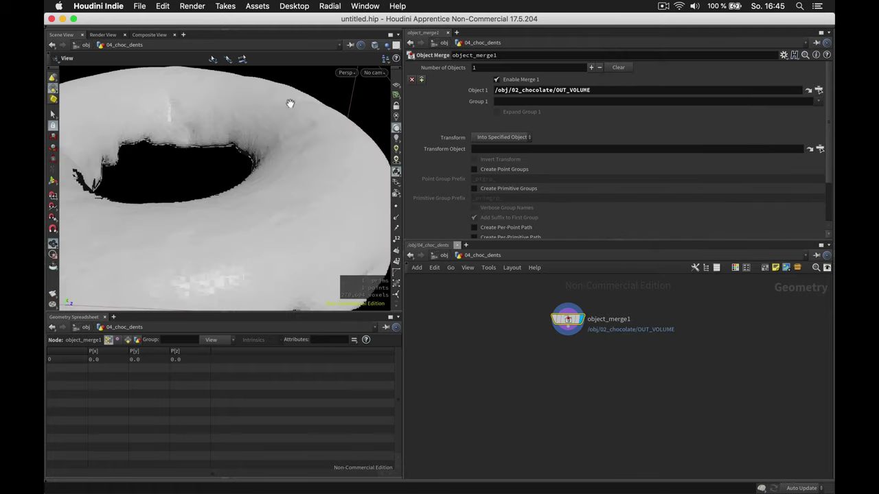
Step: Start adding another node beside the Object Merge in the 04_choc_dents network
right_drag(291, 103, 245, 133)
drag(245, 133, 286, 155)
middle_drag(286, 155, 280, 192)
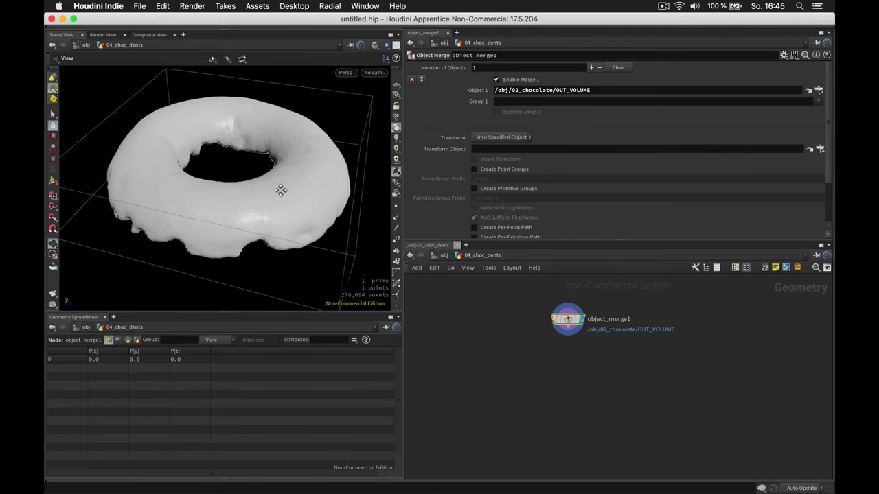
key(Tab)
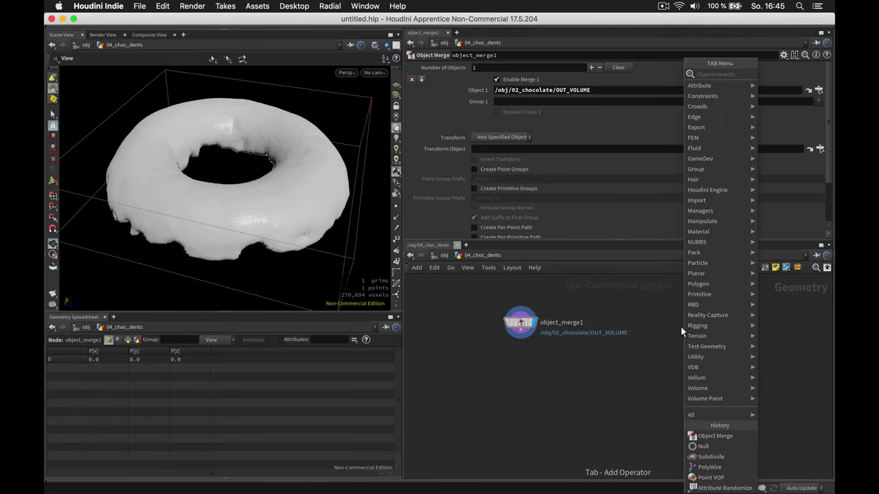
Step: Add a second Object Merge node beside the first, display it and set its Object 1 to /obj/03_sticks/OUT
text(omerge)
key(Return)
click(682, 328)
drag(687, 331, 695, 323)
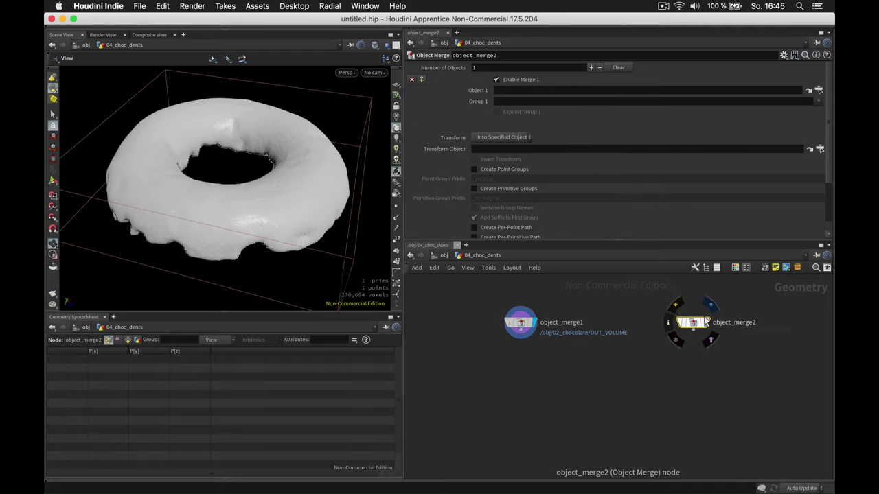
click(705, 321)
click(818, 90)
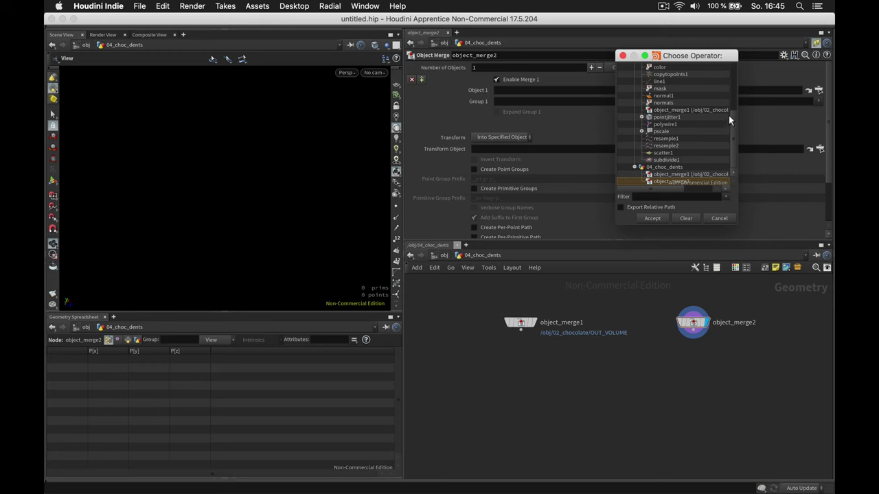
drag(730, 120, 732, 101)
double_click(657, 112)
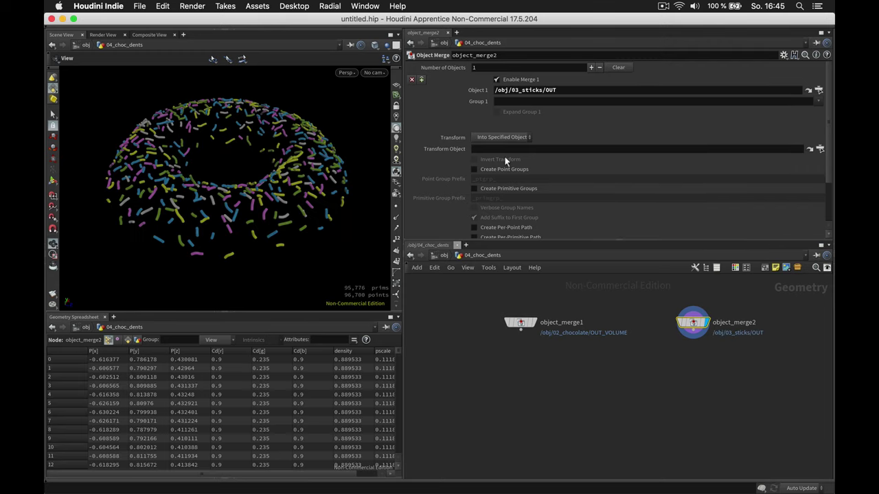
Step: Add a VDB from Polygons node fed by the sticks Object Merge and display it
click(692, 340)
key(Tab)
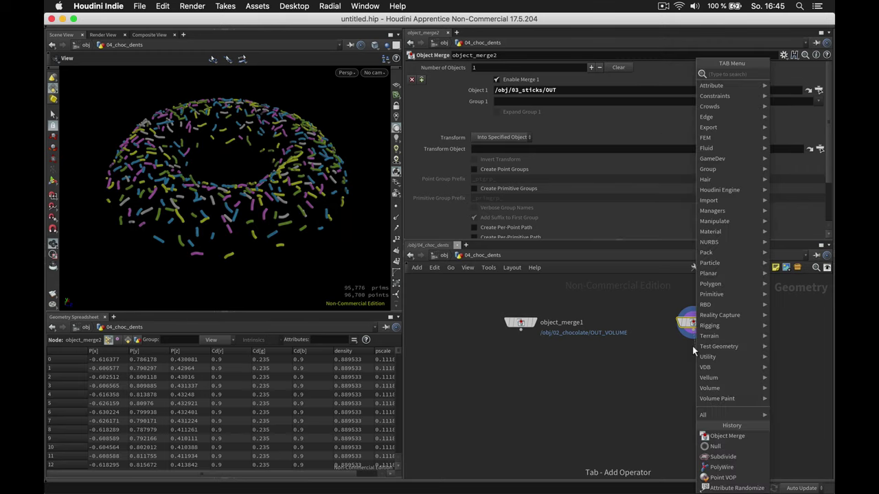
text(vdbfrom)
key(Down)
key(Down)
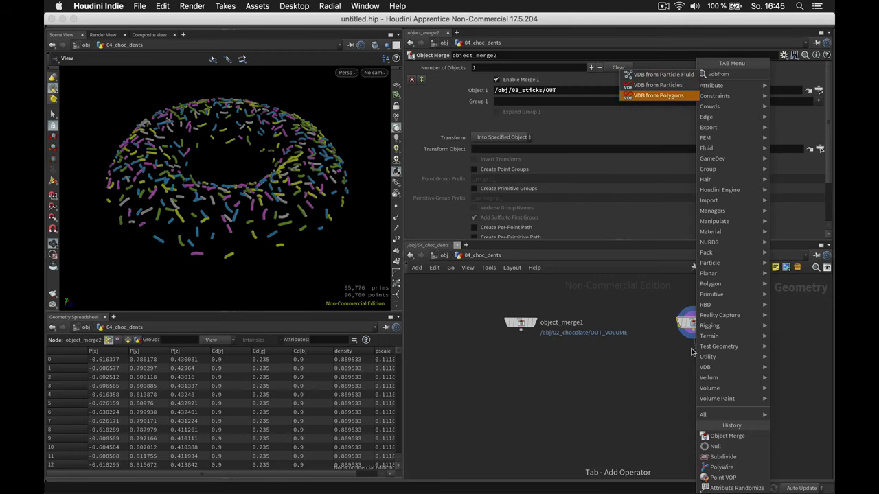
key(Return)
click(692, 348)
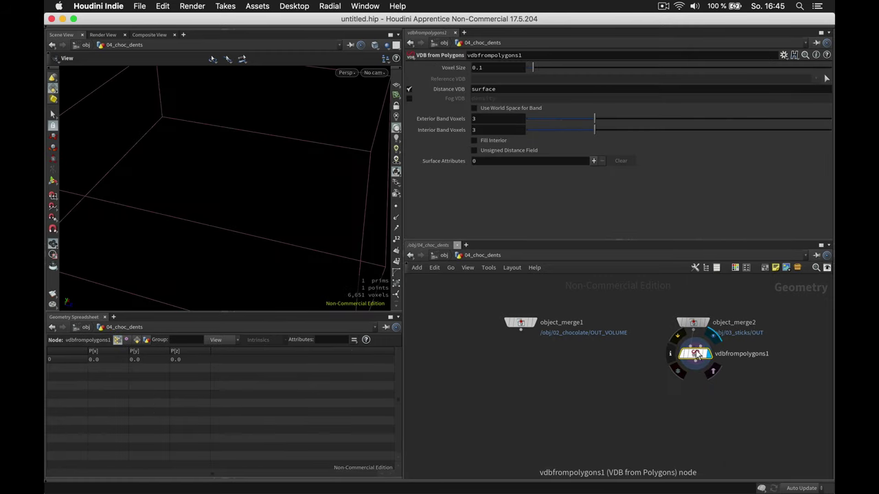
Step: Set the VDB from Polygons voxel size to 0.01 and check the converted sticks up close
drag(479, 67, 490, 68)
key(Return)
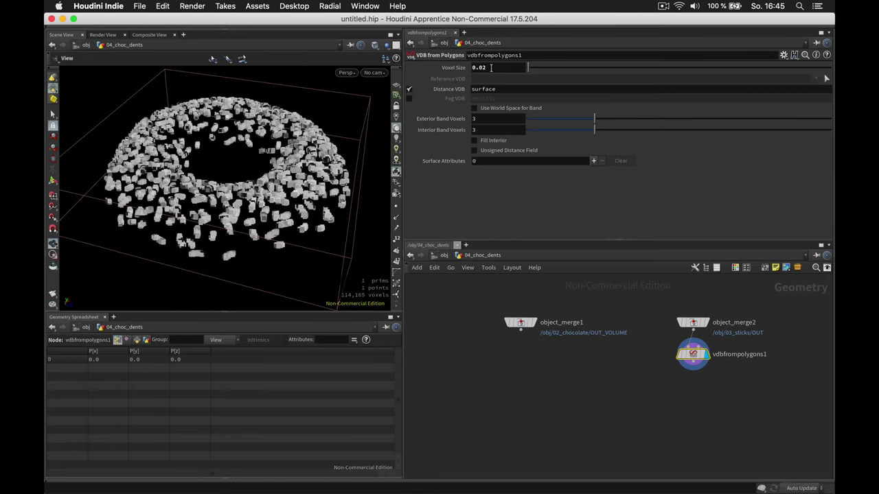
click(490, 68)
key(BackSpace)
text(1)
key(Return)
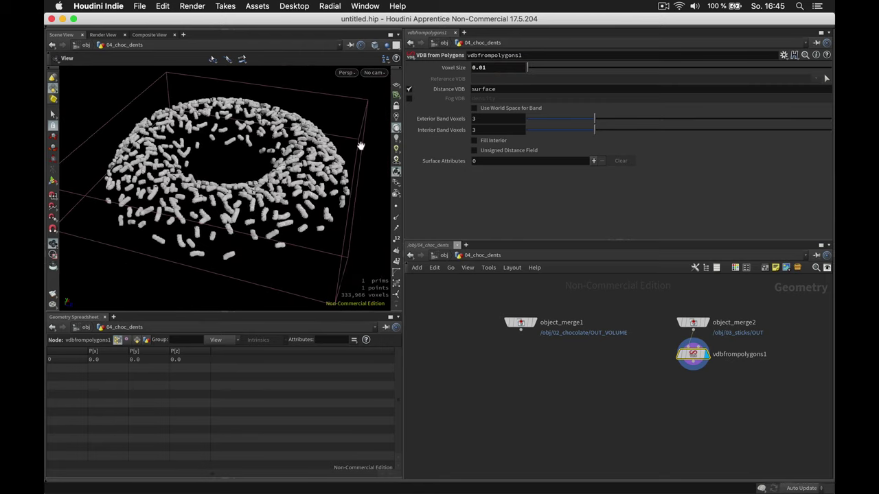
drag(309, 168, 385, 234)
Step: Display the chocolate Object Merge and add a VDB Resample node fed by it
click(519, 321)
click(534, 323)
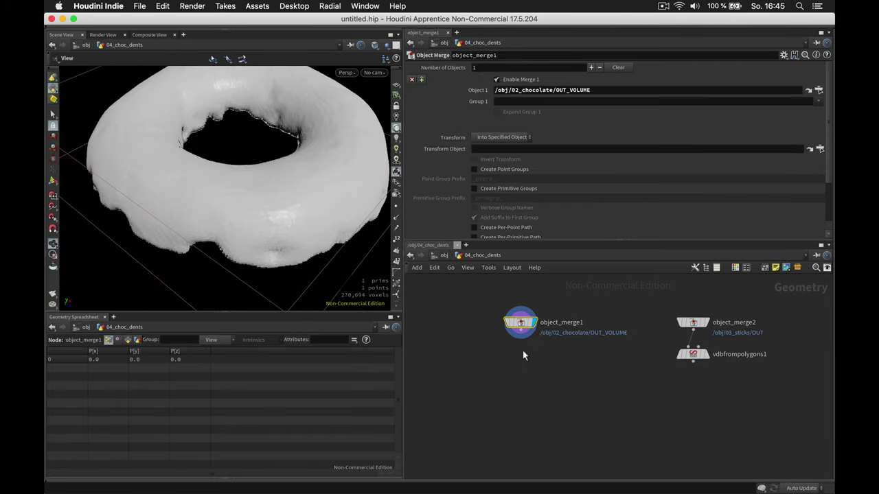
click(520, 332)
key(Tab)
key(Escape)
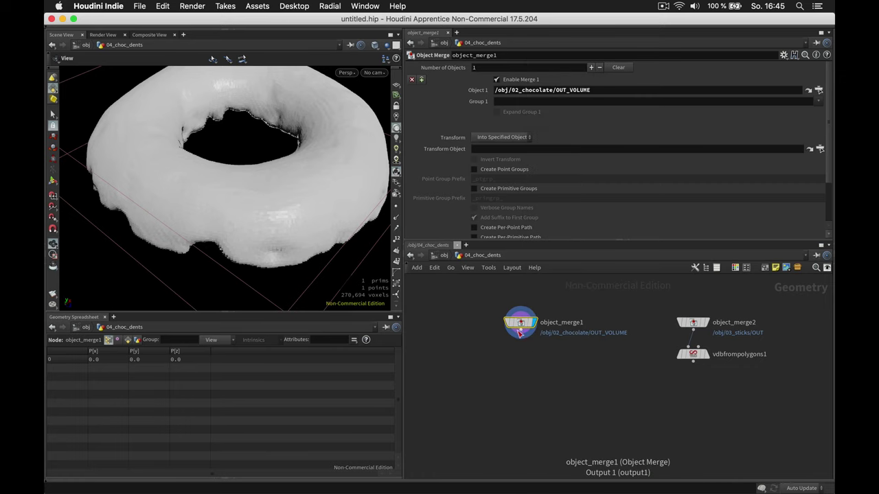
key(Tab)
mouse_move(525, 345)
text(vdbre)
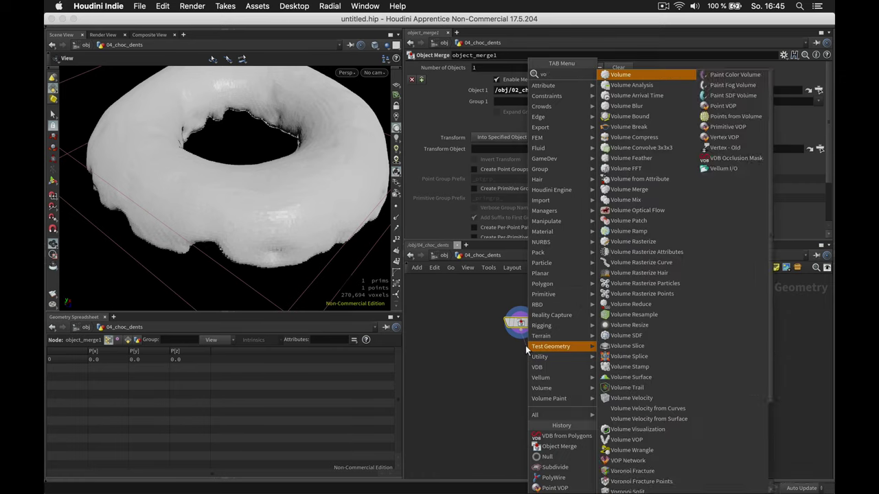
key(Return)
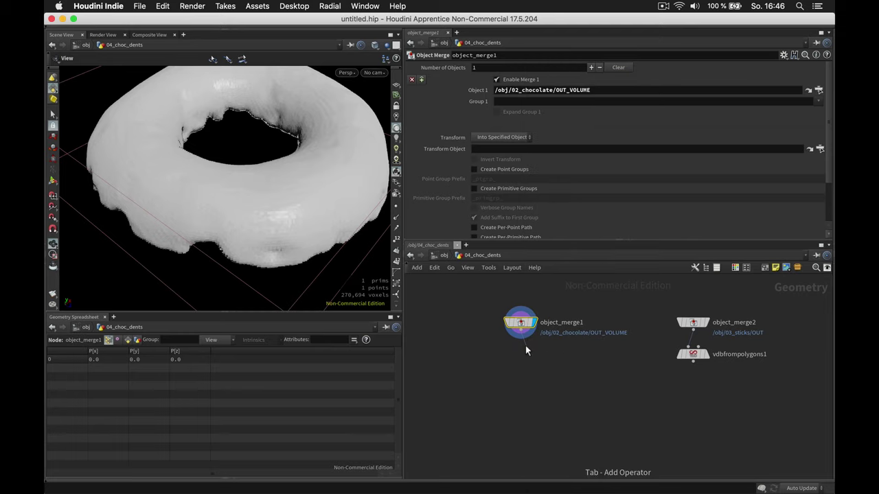
click(522, 352)
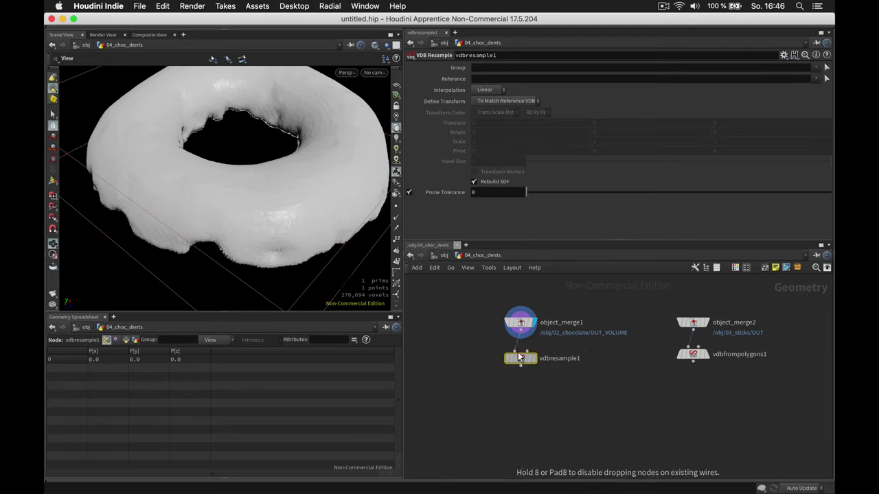
click(520, 354)
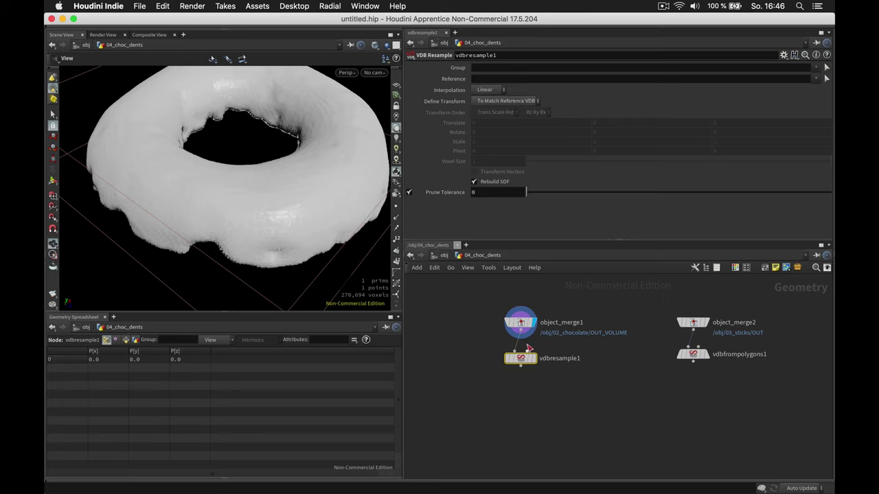
Step: Wire the sticks VDB into the second input of VDB Resample as its reference
drag(536, 351, 692, 364)
click(706, 355)
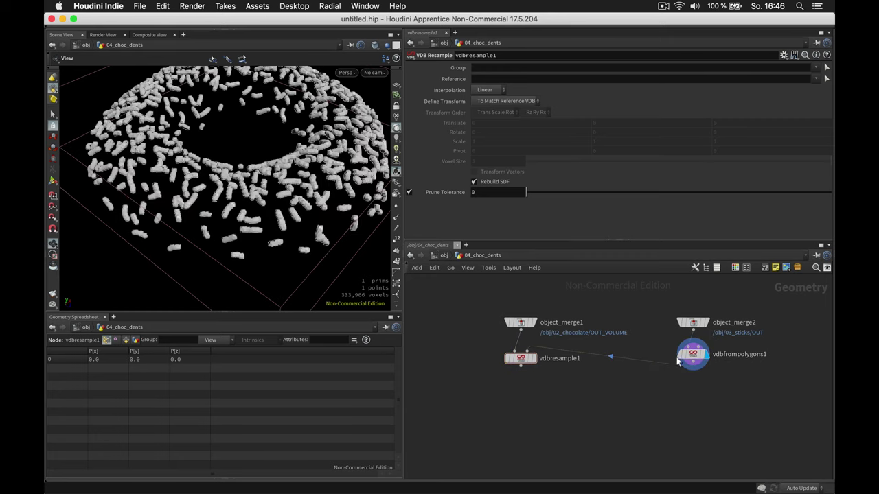
click(687, 356)
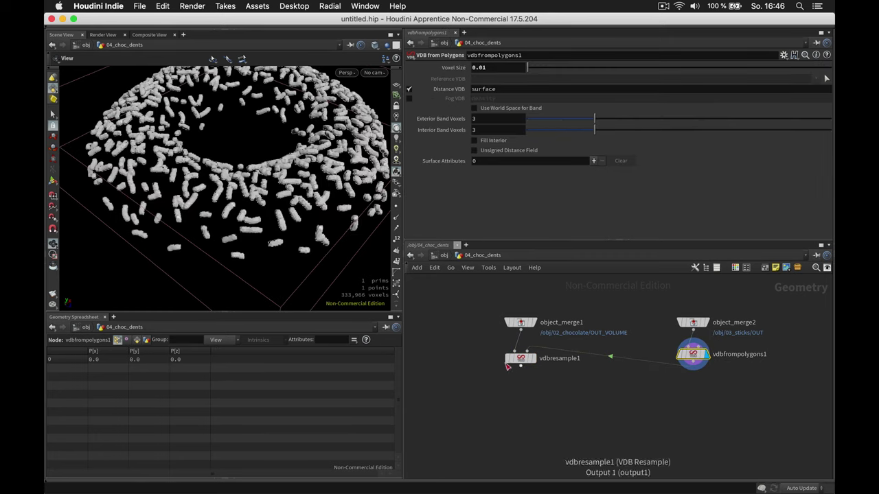
click(519, 357)
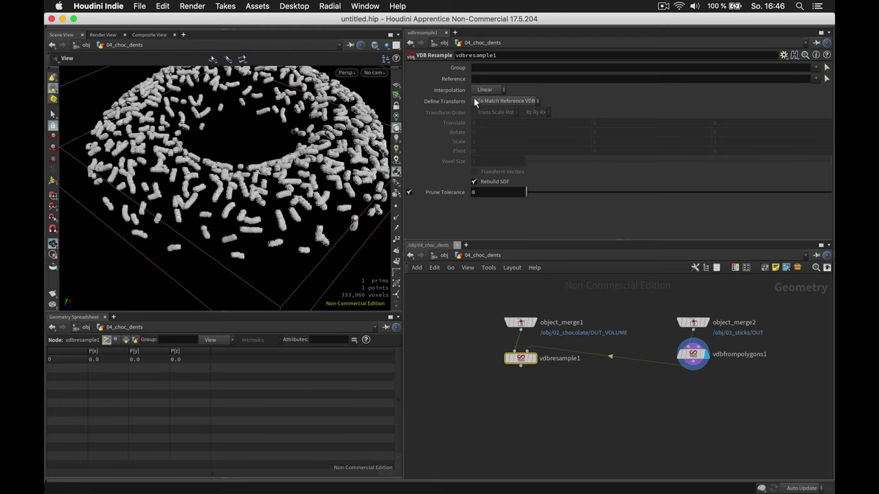
Step: Add a VDB Combine node with VDB Resample as input A and VDB from Polygons as input B, and display it
drag(519, 364, 575, 402)
text(vdbcom)
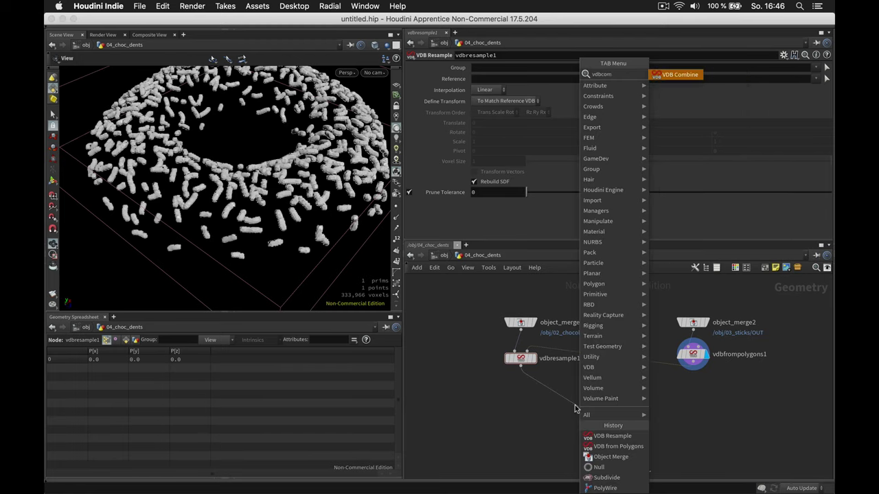
text(bin)
key(Return)
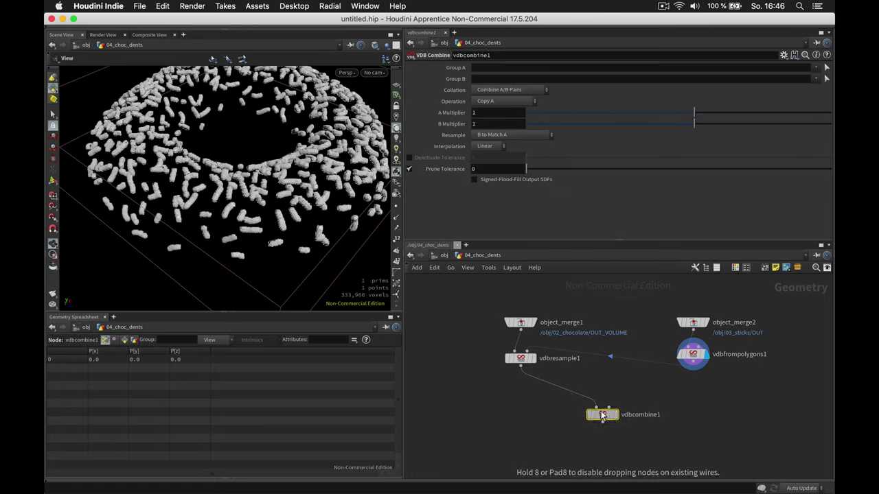
click(606, 415)
drag(663, 380, 617, 416)
key(r)
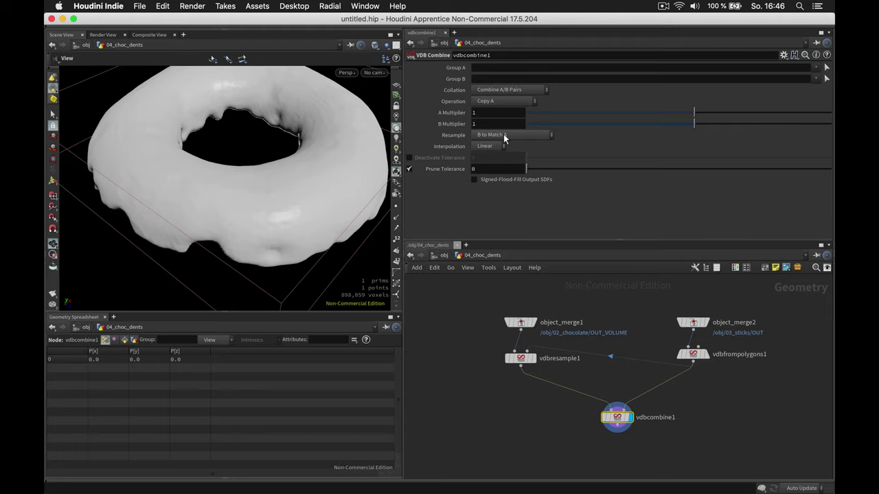
Step: Set VDB Combine's Resample option to A to Match B and delete the redundant VDB Resample node
click(504, 134)
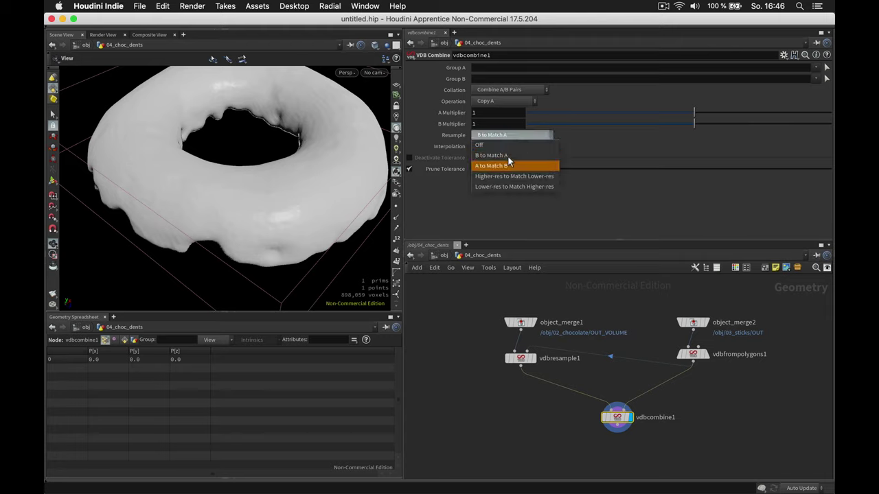
click(508, 164)
click(521, 357)
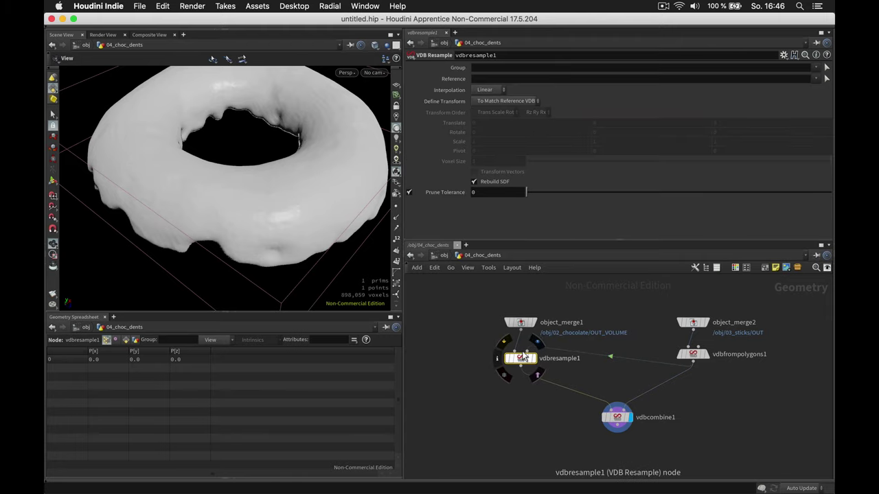
key(Delete)
drag(616, 417, 596, 398)
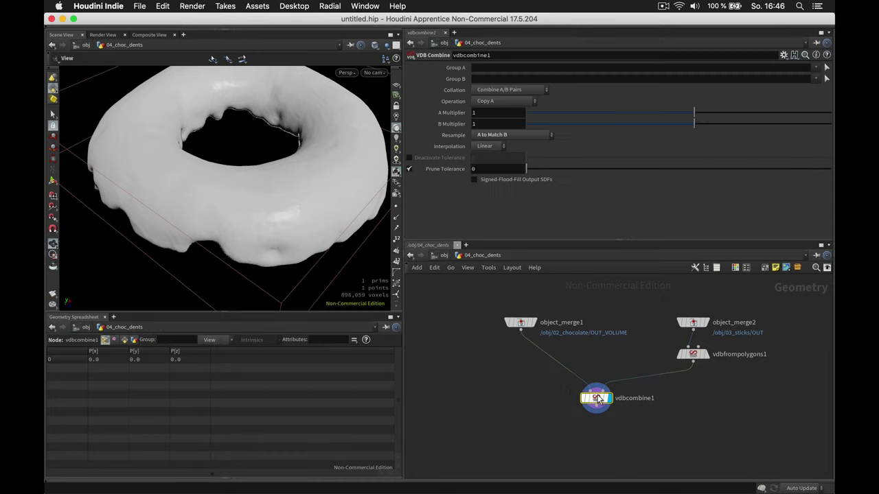
Step: Set the VDB Combine operation to SDF Difference to carve the sticks out of the chocolate
click(506, 101)
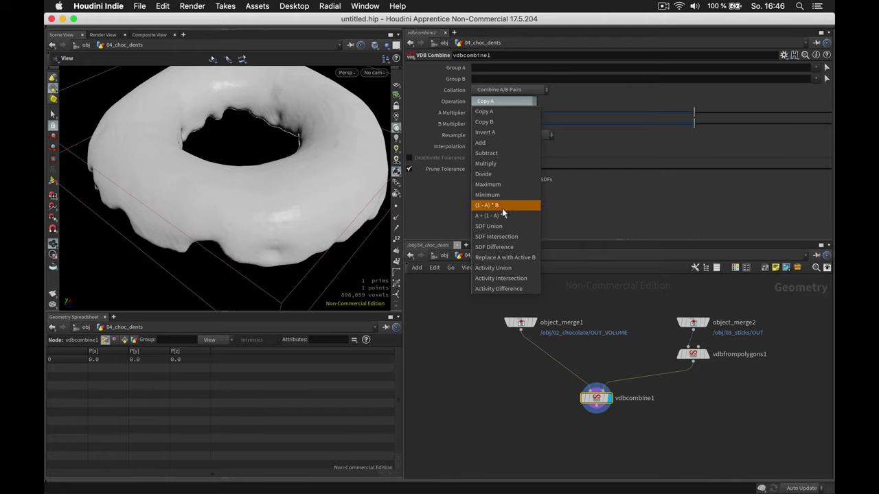
click(516, 247)
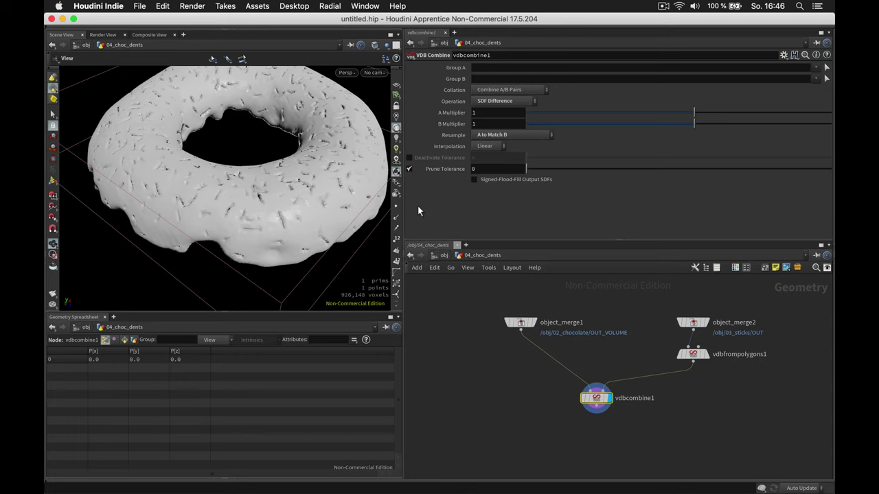
drag(304, 180, 303, 209)
Step: Insert a VDB Reshape SDF node between VDB from Polygons and VDB Combine, making room for it in the network
drag(592, 395, 566, 417)
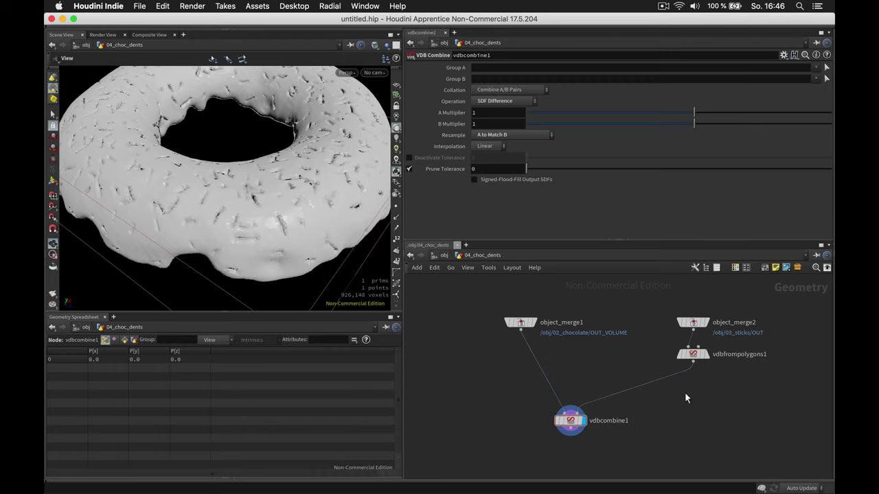
key(Tab)
text(velre)
key(BackSpace)
key(BackSpace)
key(BackSpace)
key(BackSpace)
key(BackSpace)
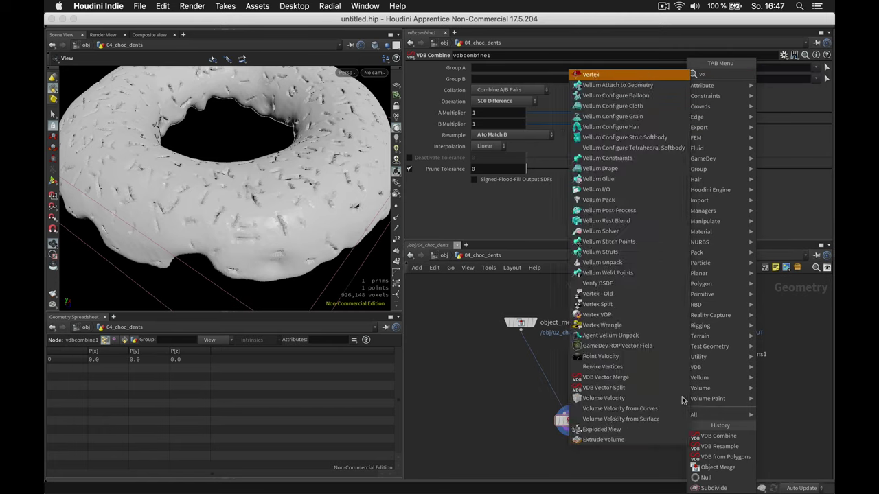
text(resha)
key(Return)
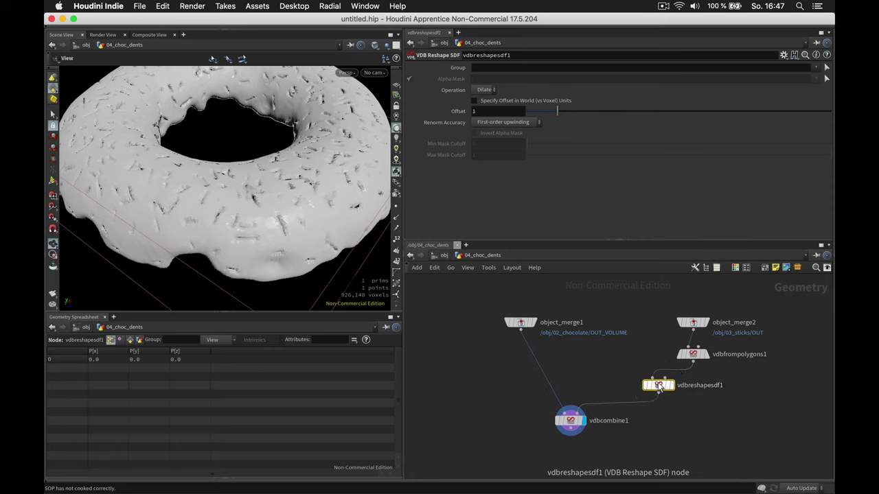
click(692, 385)
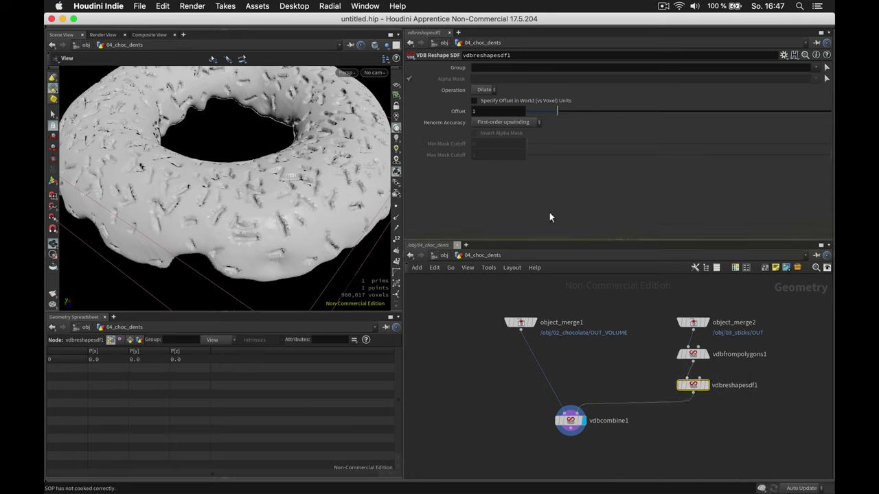
Step: Try different dilation offsets on VDB Reshape SDF and set the offset to 0.8
click(539, 111)
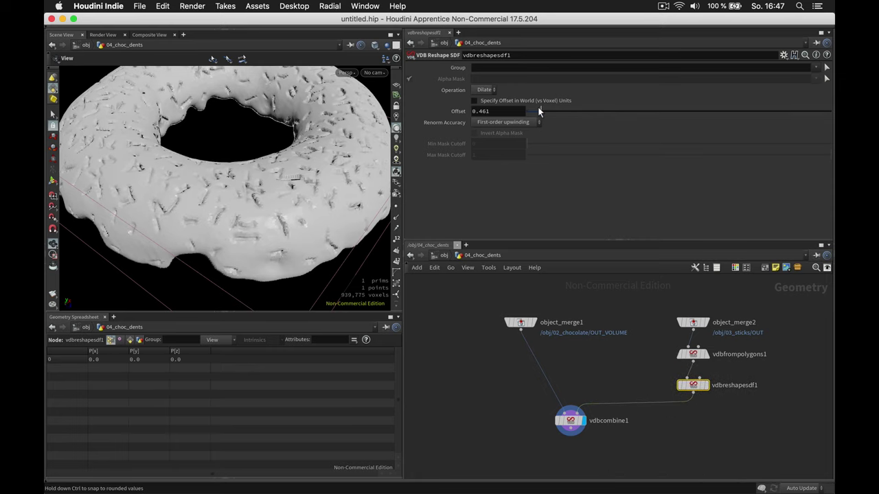
drag(538, 107, 657, 111)
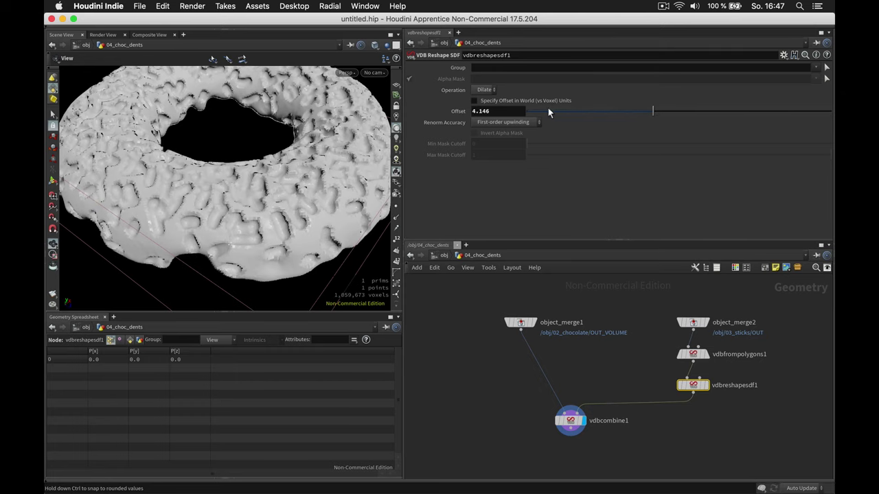
click(502, 111)
text(.4)
key(Return)
click(511, 111)
text(.8)
key(Return)
Step: Insert a VDB Smooth node between VDB Reshape SDF and VDB Combine, with filter voxel radius 2 and 1 iteration
drag(569, 420, 520, 438)
key(Tab)
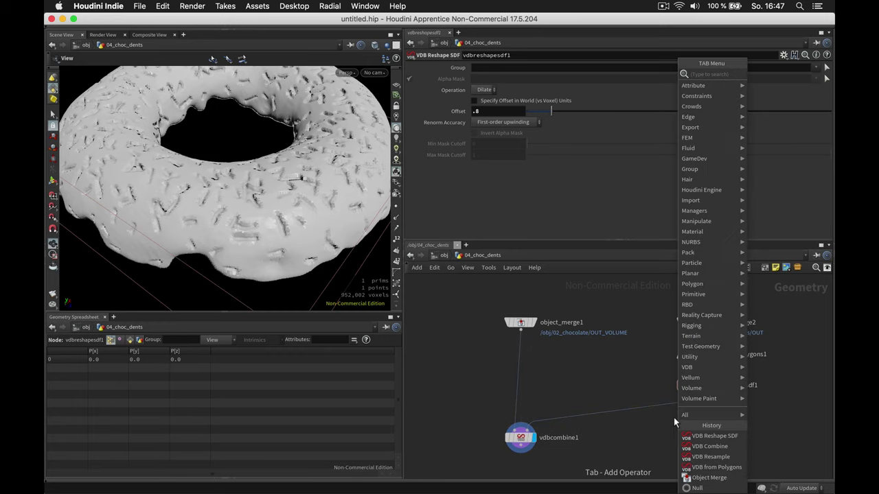
text(vdbsm)
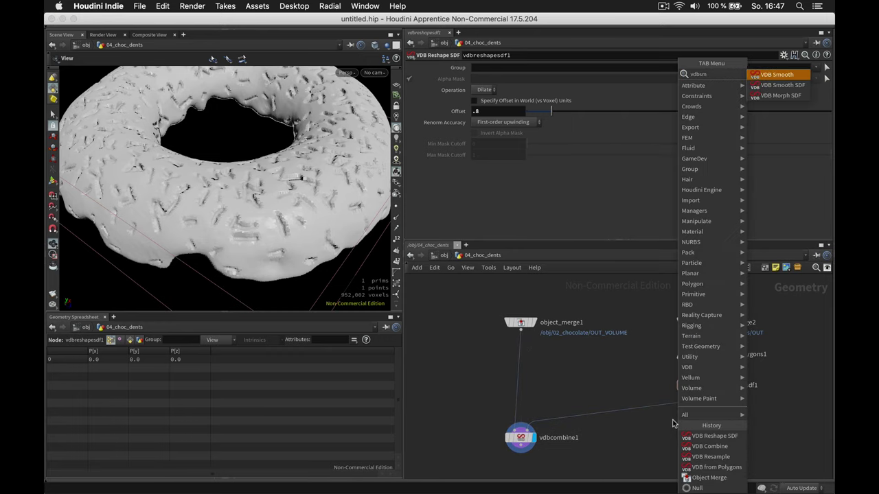
key(Return)
click(673, 417)
drag(673, 417, 695, 422)
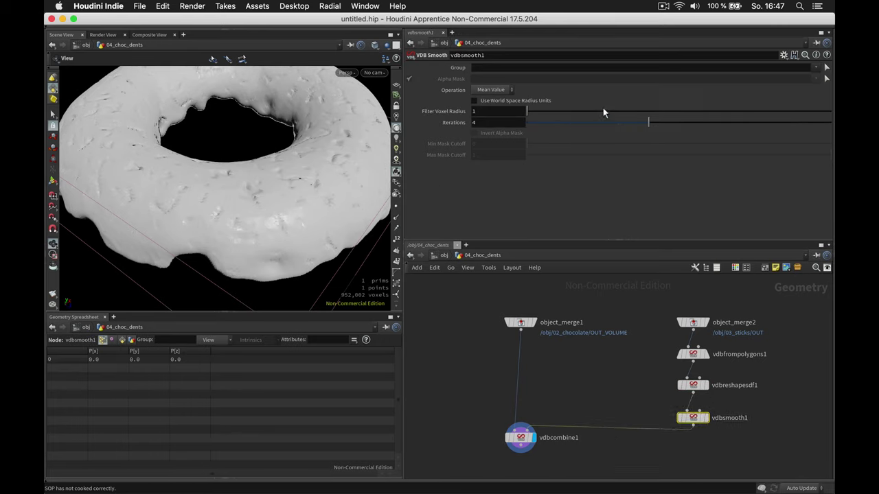
drag(597, 122, 571, 125)
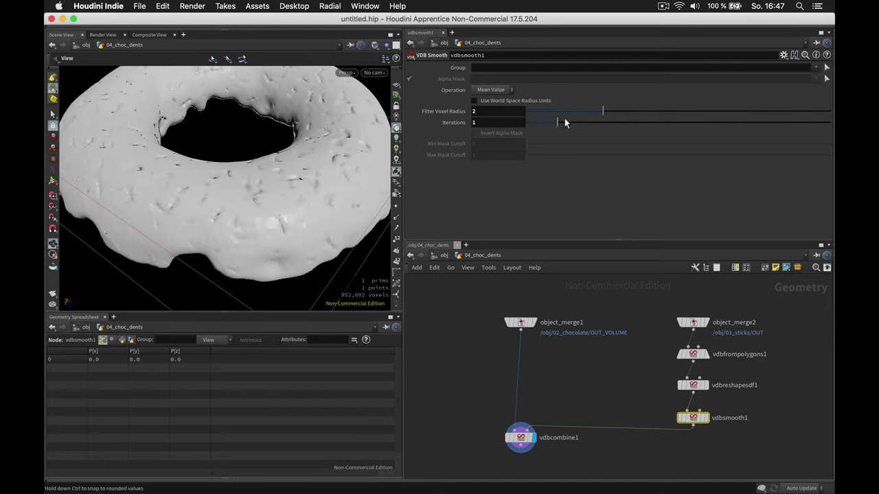
Step: Try B to Match A resampling on the VDB Combine node and switch Resample back to A to Match B
drag(580, 122, 564, 178)
drag(346, 187, 315, 204)
click(516, 437)
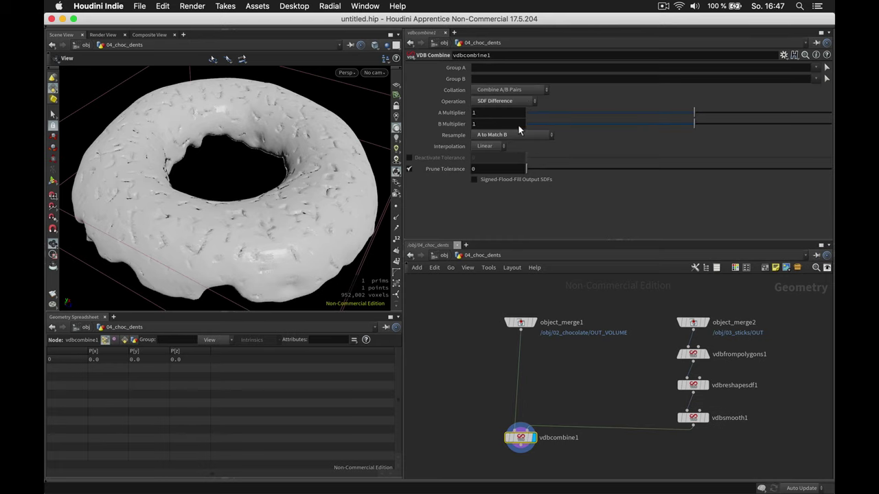
click(509, 136)
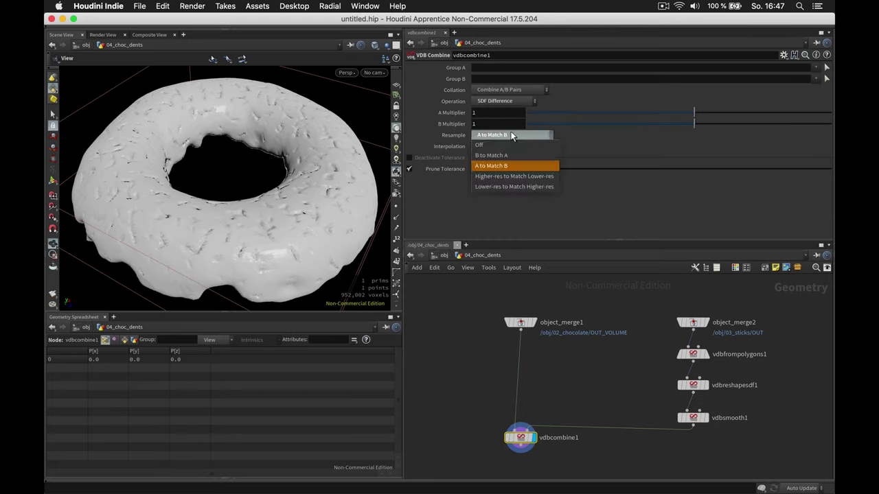
click(506, 155)
click(506, 135)
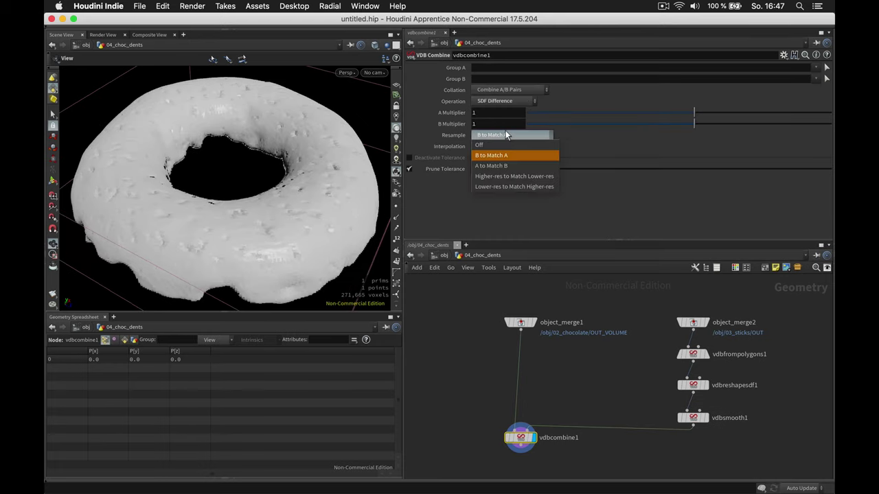
click(506, 166)
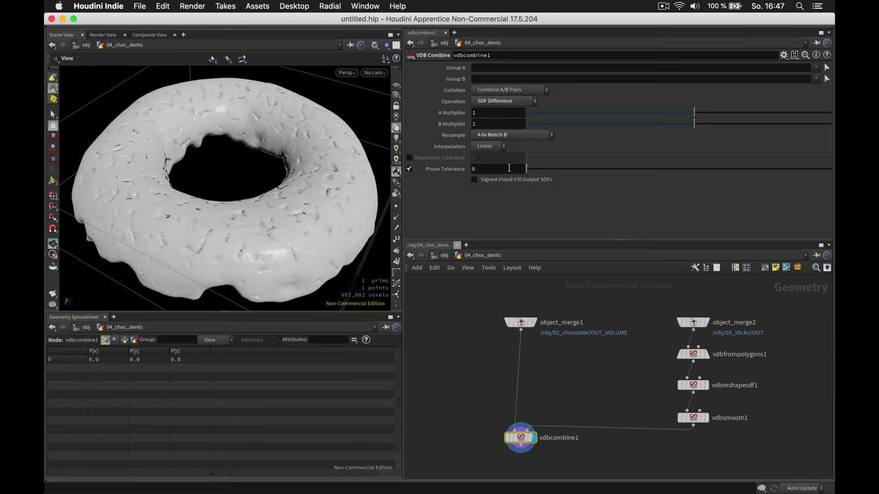
Step: Append a Convert VDB node to the VDB Combine output and place it directly below
scroll(629, 419, down, 3)
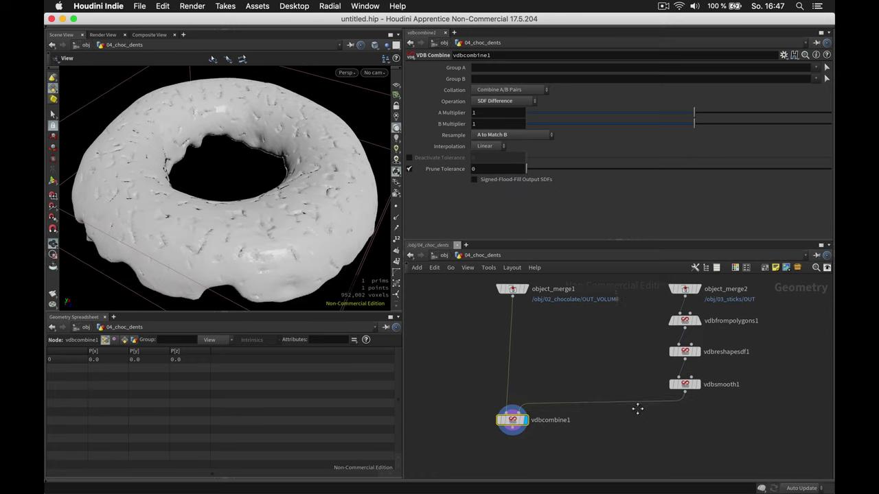
scroll(553, 422, down, 3)
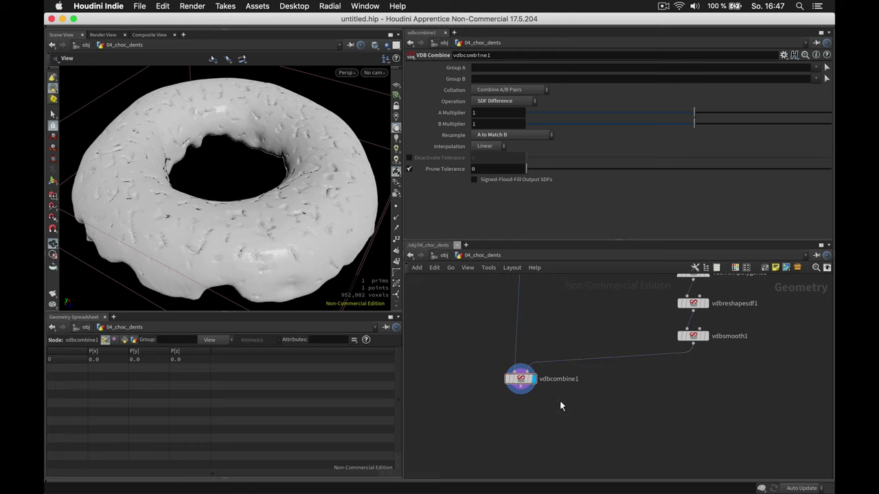
click(522, 390)
key(Tab)
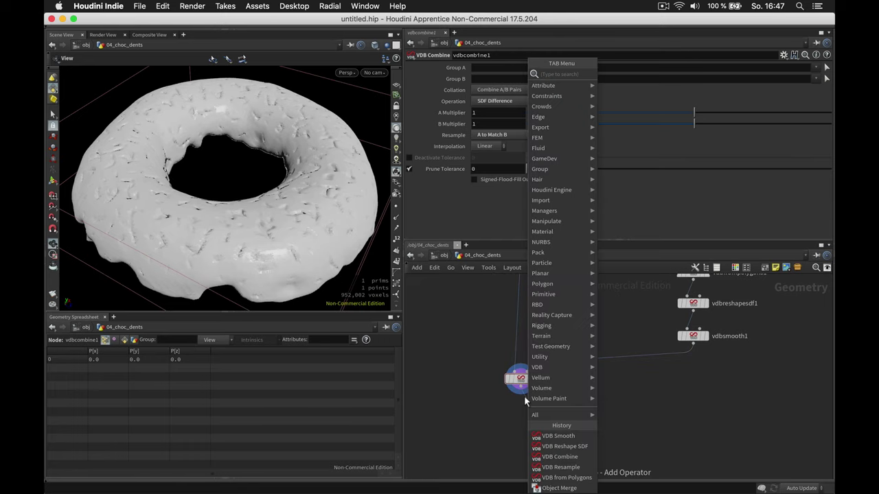
text(cvdb)
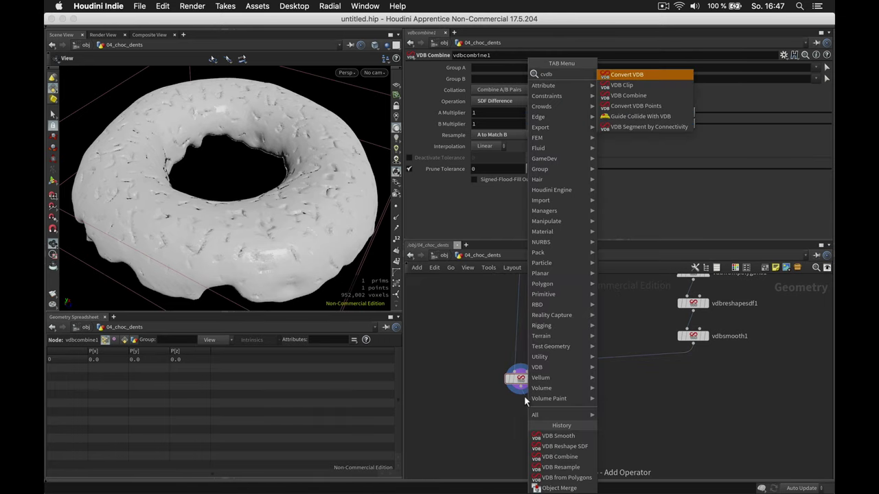
key(Return)
click(527, 410)
click(543, 394)
drag(527, 410, 520, 412)
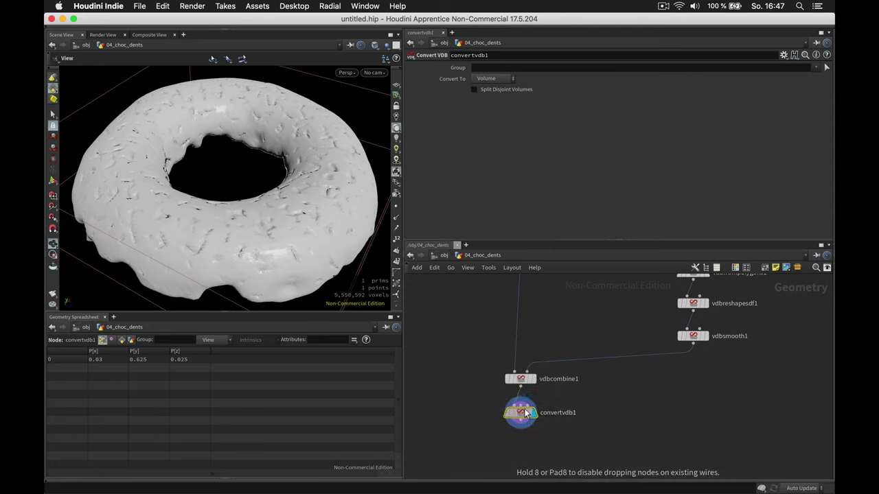
Step: Set Convert VDB to convert to Polygons and switch the viewport to plain smooth shading
click(498, 81)
click(498, 110)
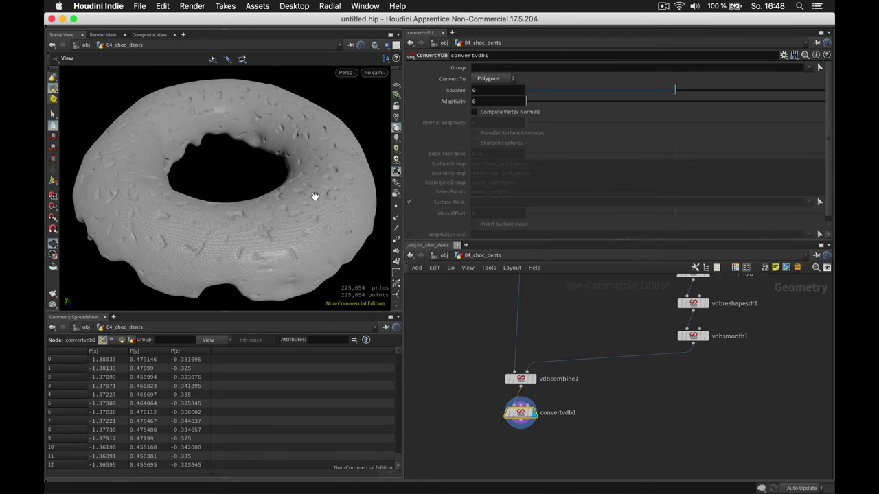
click(374, 45)
click(411, 137)
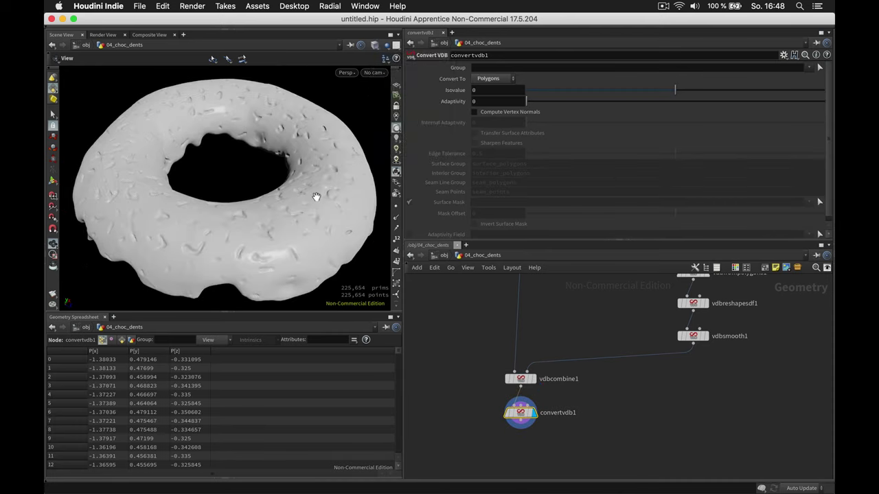
scroll(325, 204, up, 3)
drag(325, 204, 325, 222)
Step: Append a Null node to the Convert VDB output and name it OUT
click(599, 368)
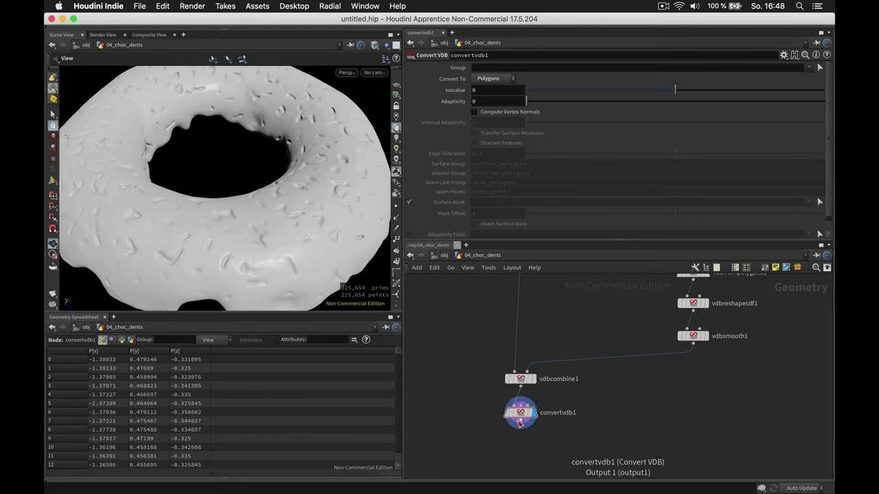
click(520, 427)
key(Tab)
text(nu)
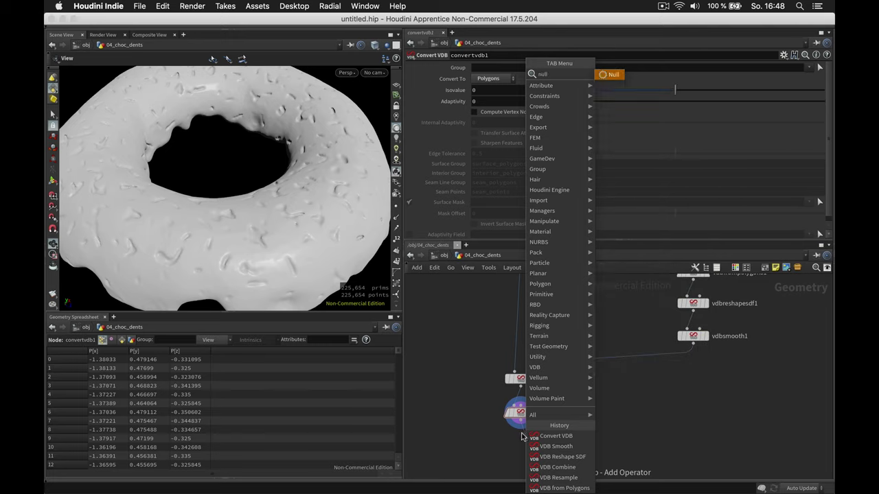
key(Return)
click(536, 450)
double_click(540, 449)
text(OUT)
key(Return)
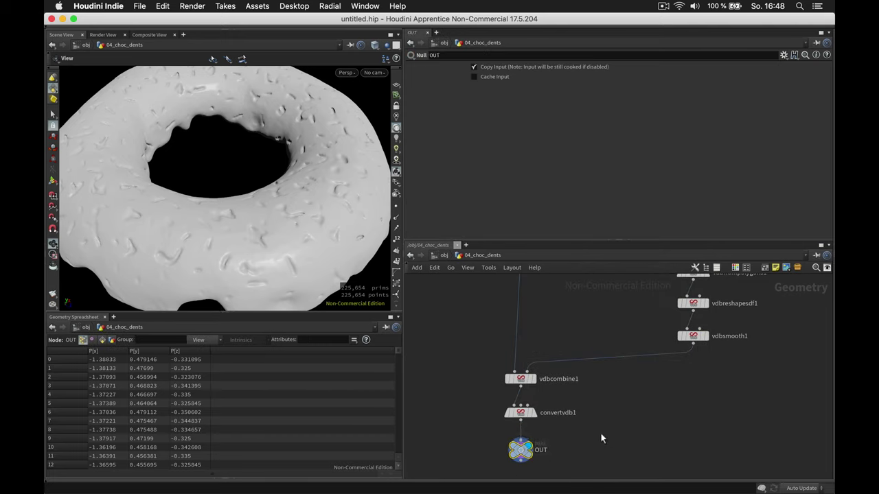
Step: Return to the object level and hide the original 02_chocolate object
key(u)
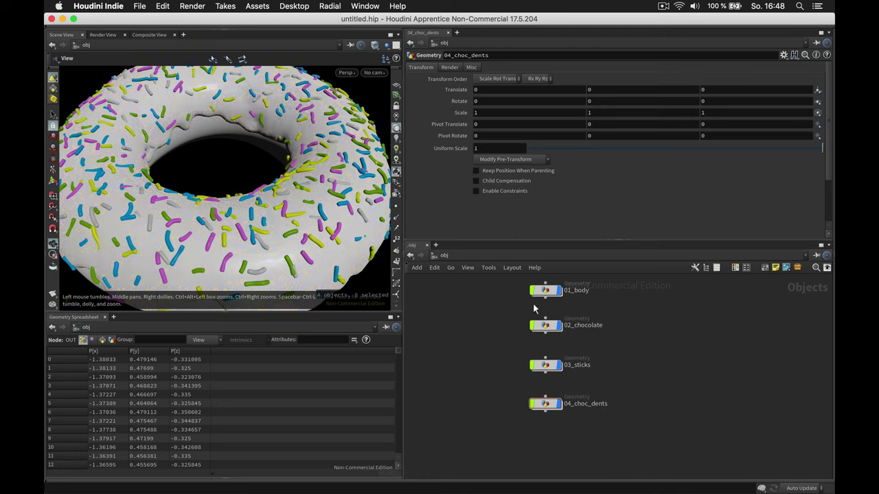
click(554, 326)
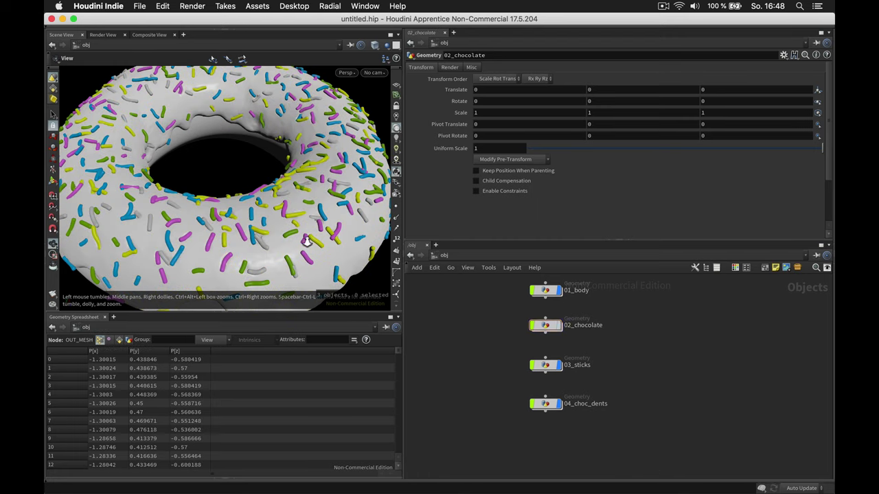
mouse_move(305, 242)
mouse_down()
mouse_move(317, 223)
mouse_move(311, 210)
mouse_move(315, 218)
mouse_move(322, 206)
mouse_move(295, 260)
mouse_move(291, 236)
mouse_move(291, 247)
mouse_up()
Step: Bypass the VDB Smooth node inside 04_choc_dents and inspect the dents together with the sprinkles at object level
double_click(545, 404)
middle_drag(694, 306, 695, 363)
click(692, 366)
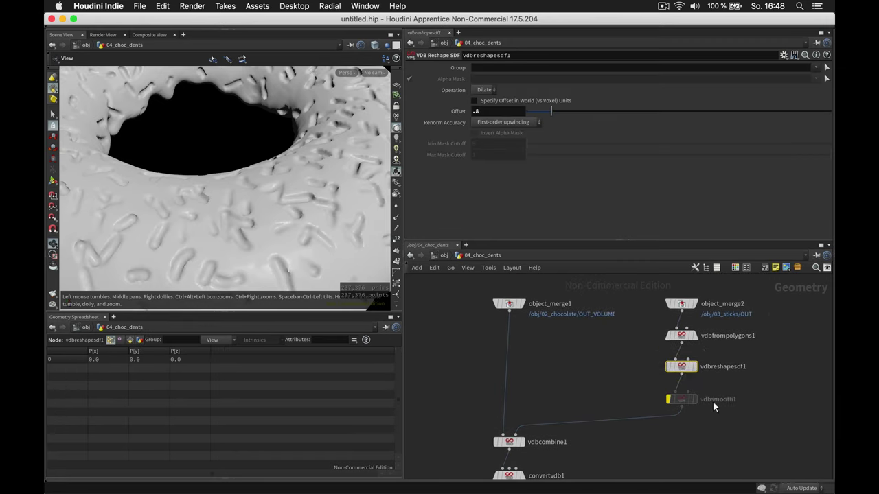
scroll(687, 418, down, 3)
key(u)
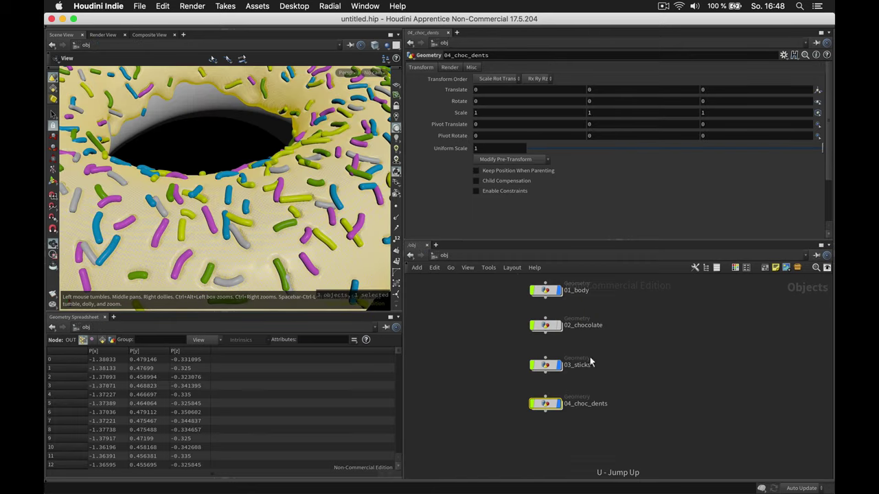
click(449, 366)
mouse_move(308, 229)
mouse_down()
mouse_move(329, 210)
mouse_move(312, 236)
mouse_move(259, 227)
mouse_move(295, 226)
mouse_up()
right_drag(295, 227, 218, 242)
drag(217, 243, 281, 256)
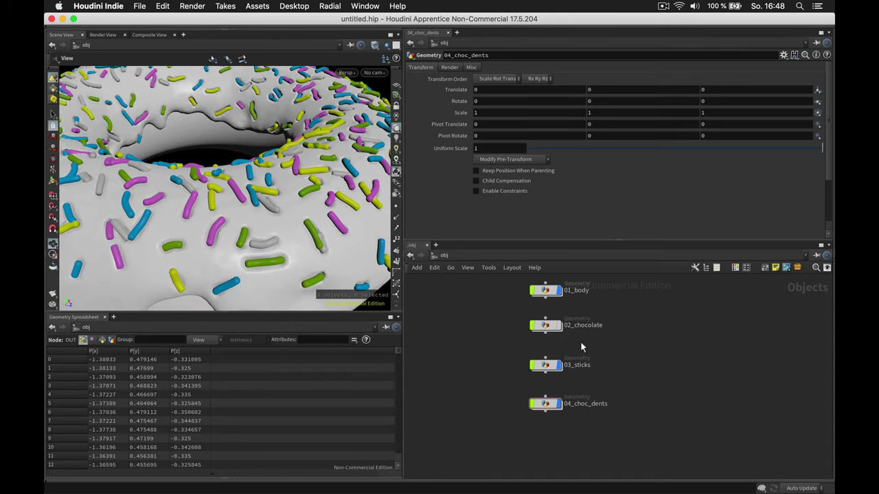
Step: Set the VDB Reshape SDF offset to 1 inside 04_choc_dents and re-enable the VDB Smooth node
double_click(545, 403)
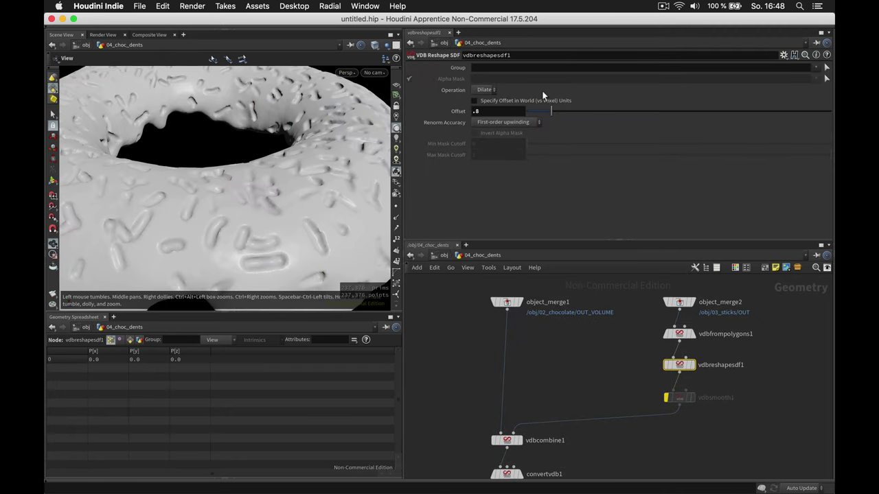
double_click(505, 107)
key(Return)
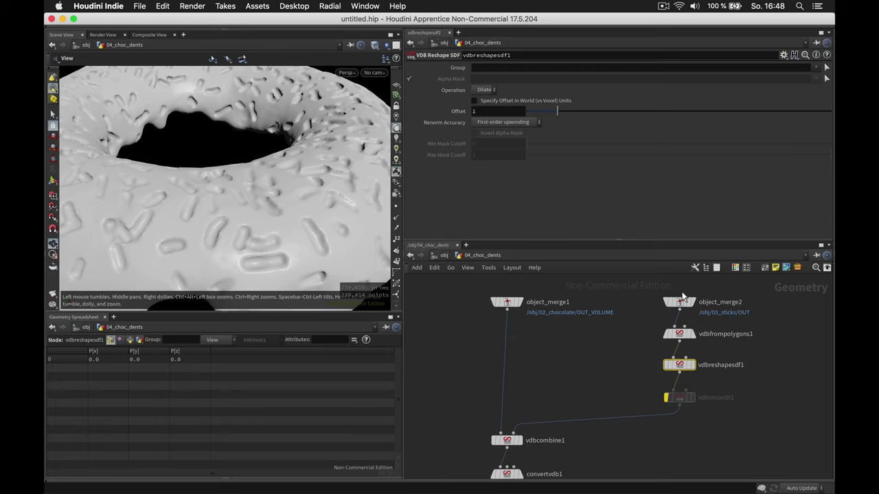
click(666, 398)
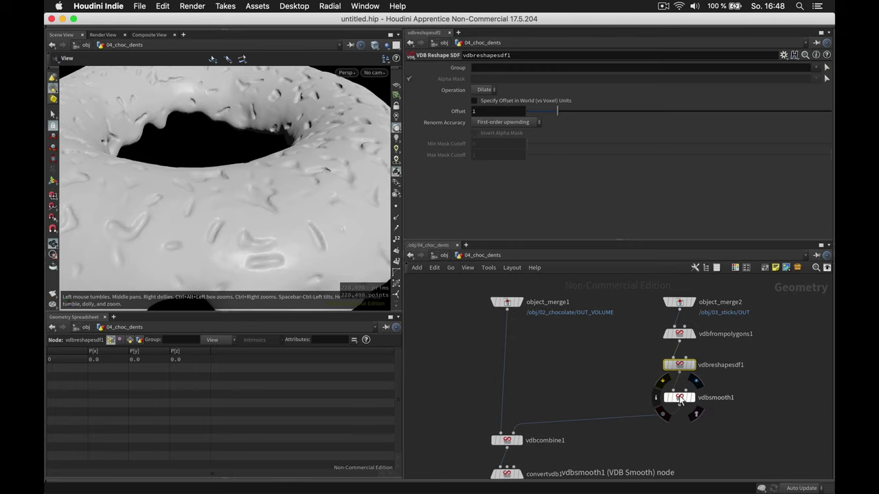
click(679, 398)
Step: Set the VDB Reshape SDF renorm accuracy to Second-order upwinding and its offset to 1.3
click(679, 365)
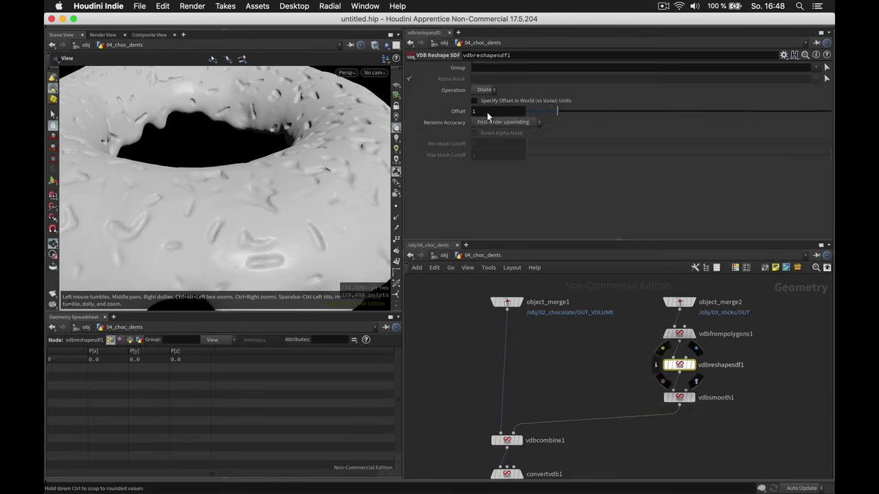
click(488, 112)
click(511, 122)
click(514, 141)
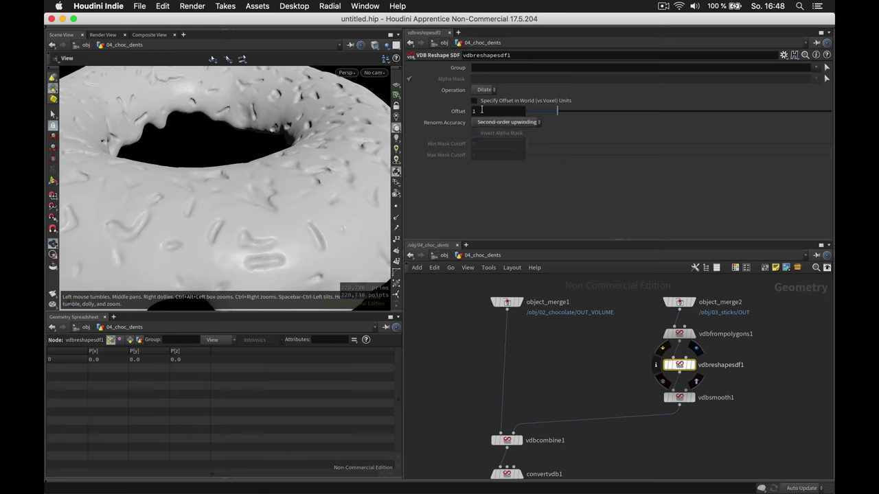
click(500, 122)
click(504, 152)
click(501, 122)
click(508, 142)
click(492, 111)
text(.3)
key(Return)
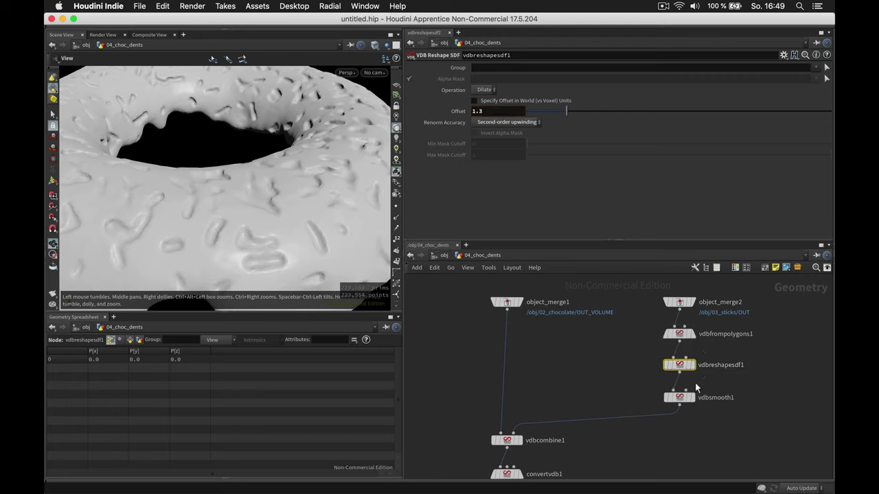
Step: Try more iterations and the Gaussian operation on VDB Smooth, and return it to Mean Value with 1 iteration
click(682, 397)
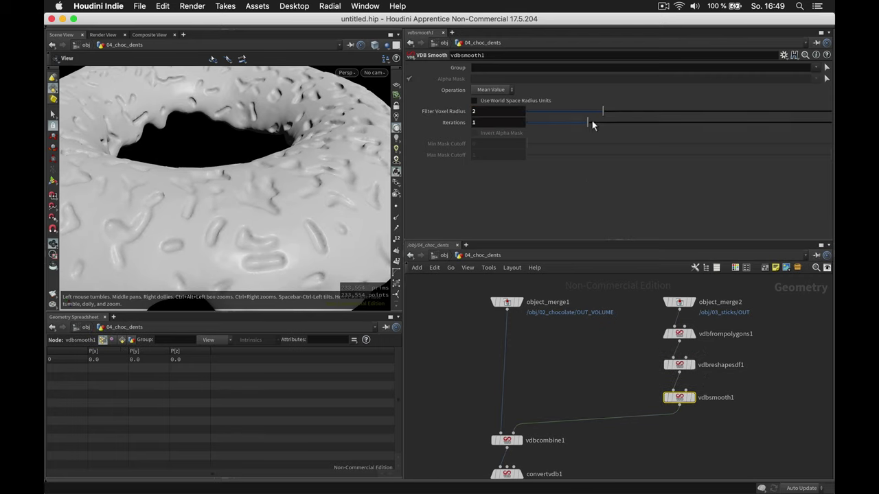
click(591, 123)
click(559, 122)
click(497, 89)
click(493, 110)
click(496, 90)
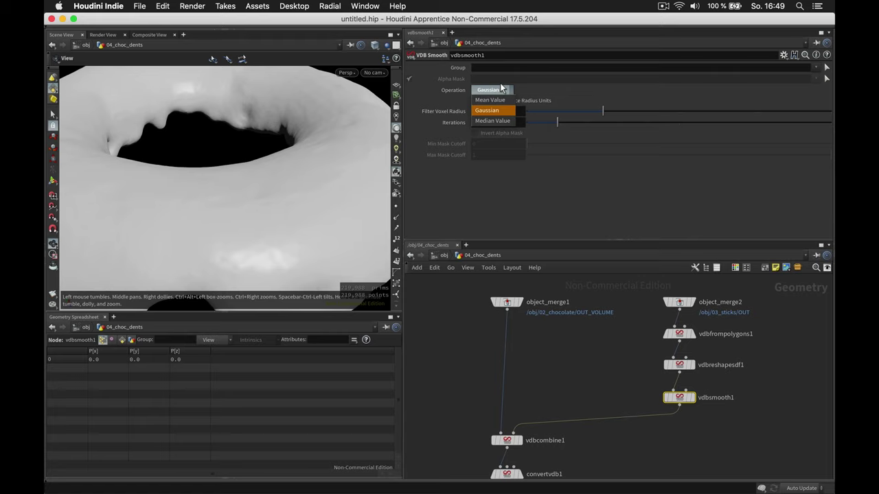
click(500, 111)
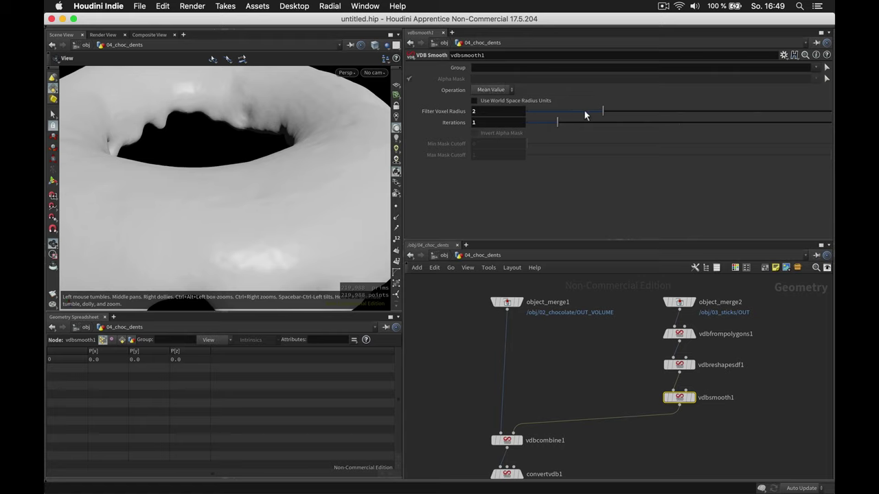
Step: Set VDB Smooth's filter voxel radius to 1 and iterations to 3, and check the dents around the sprinkles at object level
click(534, 112)
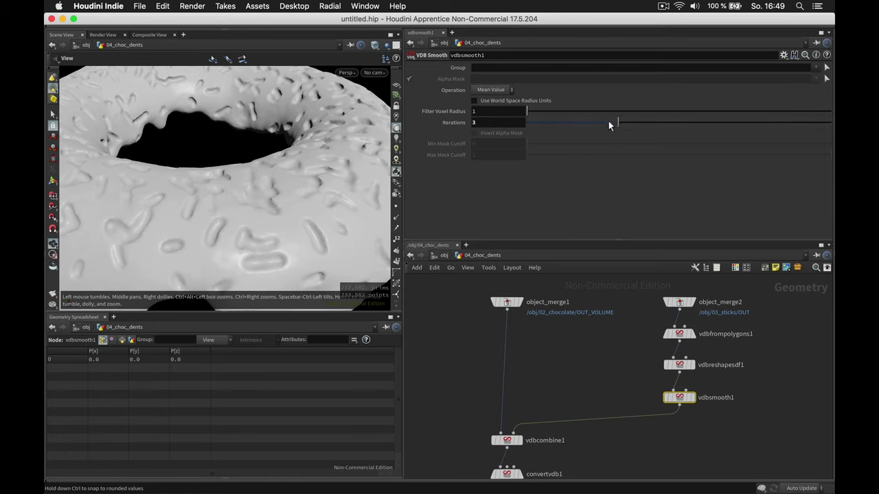
click(673, 441)
key(u)
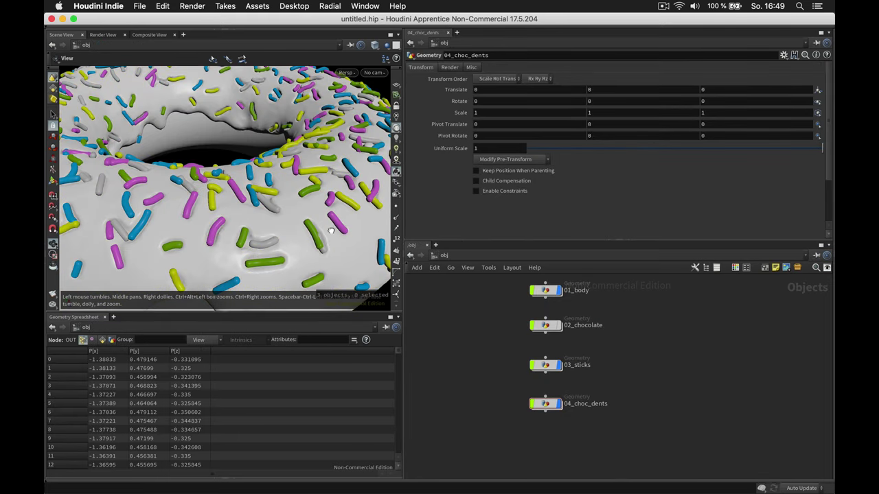
drag(333, 230, 291, 199)
right_drag(238, 167, 267, 169)
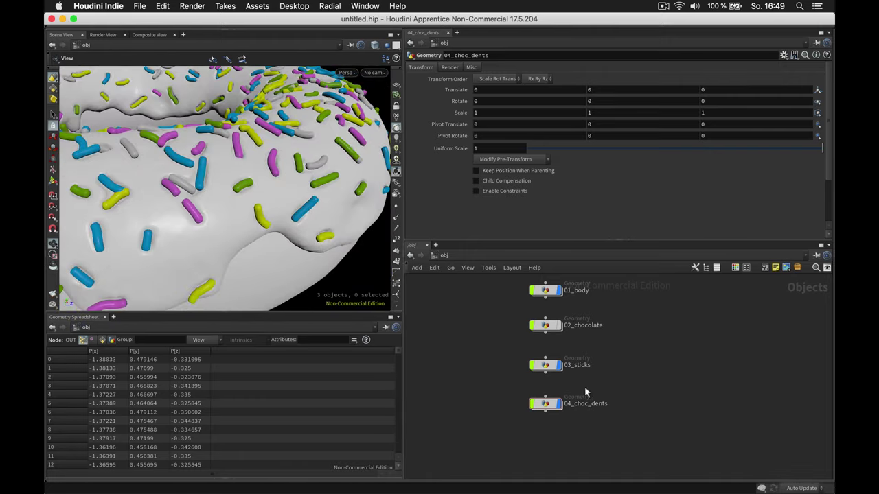
Step: Raise the VDB Reshape SDF offset inside 04_choc_dents to 1.545
double_click(542, 403)
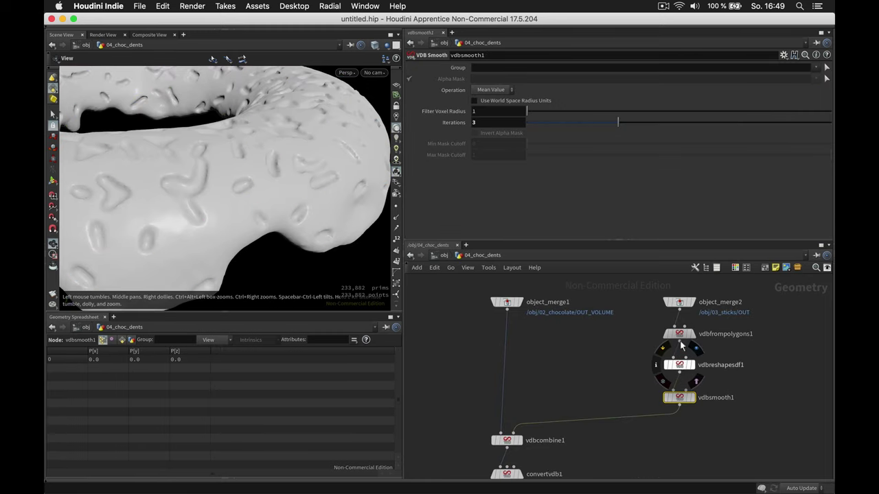
click(679, 334)
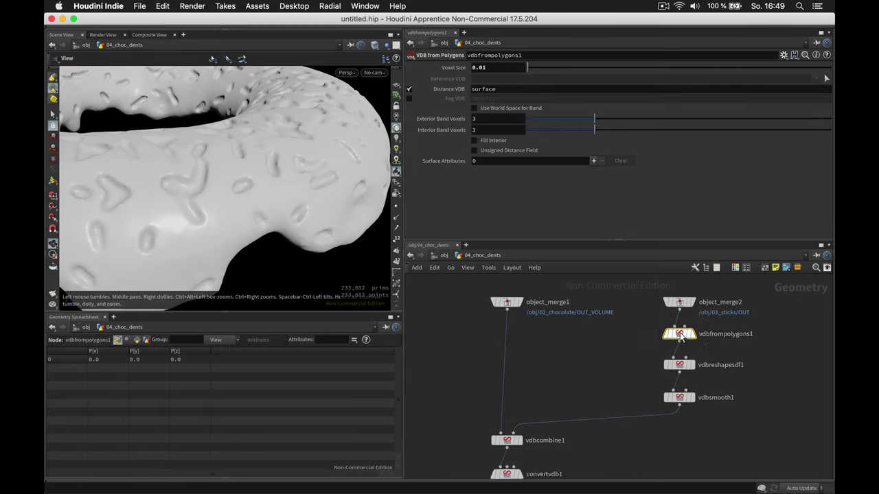
click(684, 368)
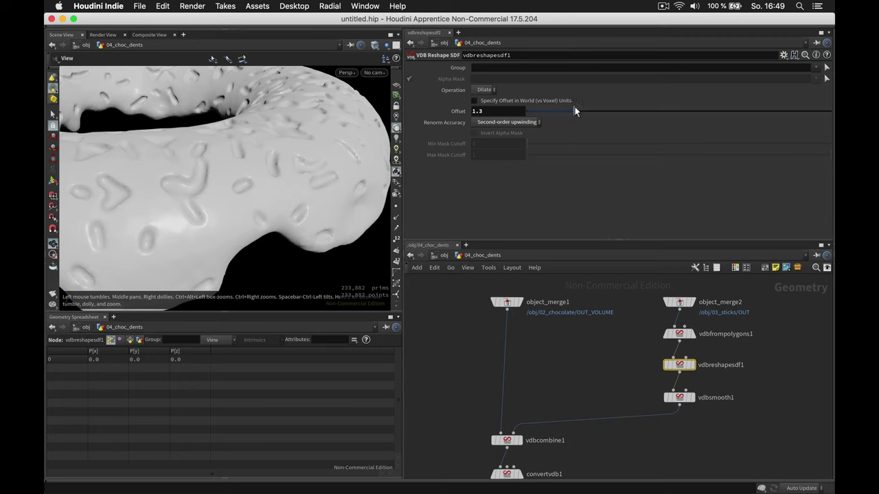
drag(575, 111, 576, 110)
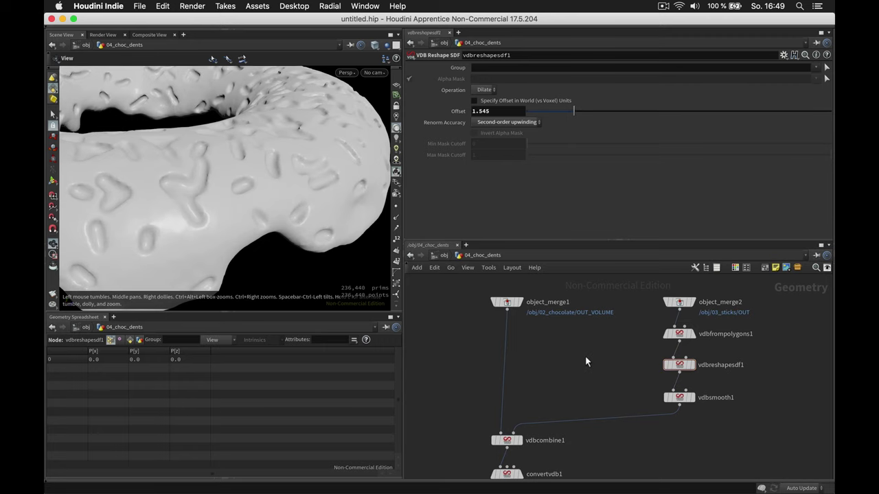
Step: Check the dents at object level, and insert a Smooth node between convertvdb1 and OUT inside 04_choc_dents
key(u)
drag(268, 194, 333, 229)
double_click(544, 403)
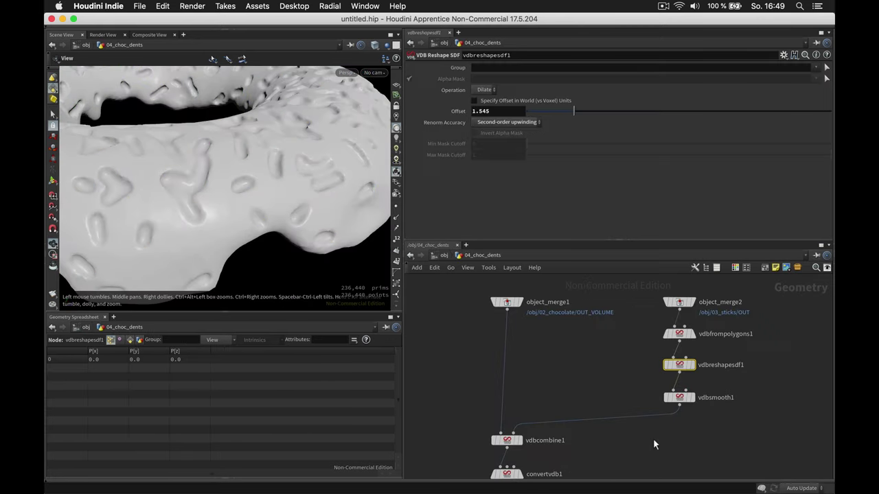
scroll(653, 440, down, 5)
drag(519, 400, 515, 426)
key(Tab)
text(smm)
key(BackSpace)
key(BackSpace)
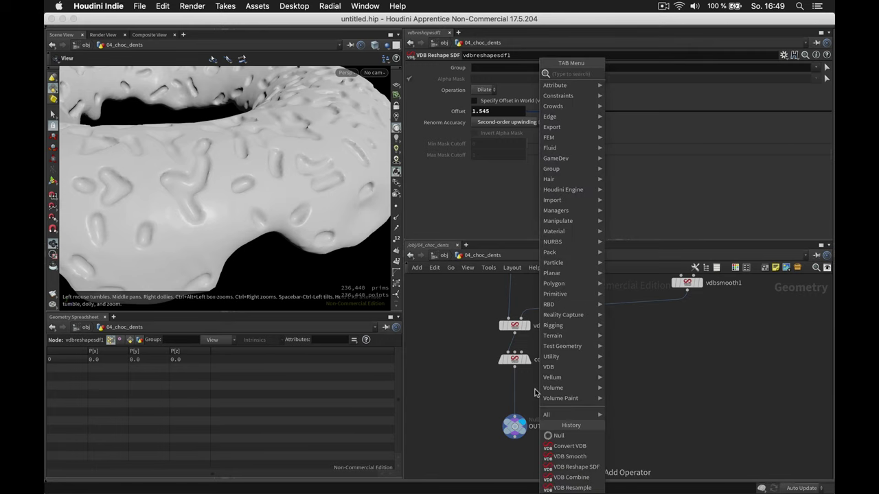
text(moo)
key(Return)
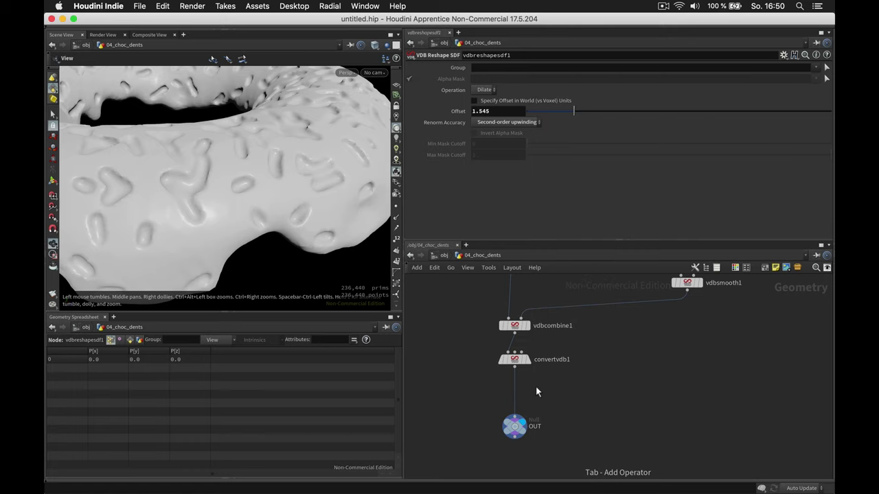
click(522, 391)
drag(517, 396, 516, 391)
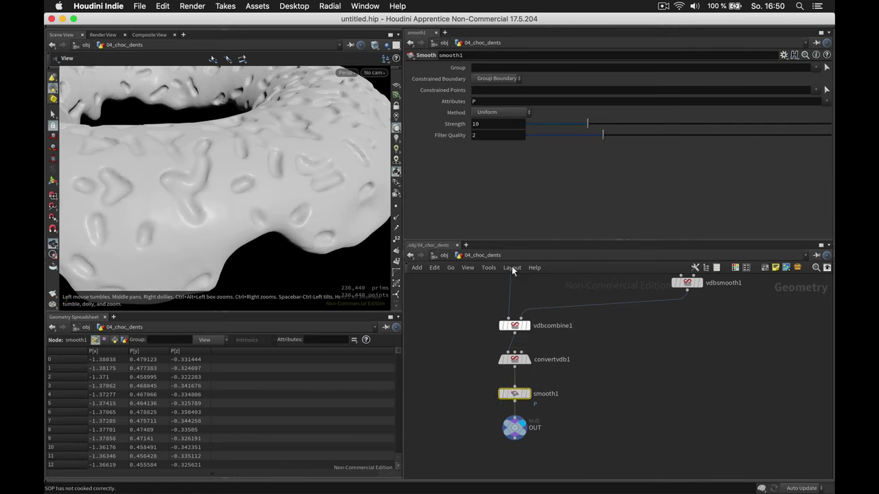
Step: Set the Smooth node's filter quality to 1 and strength to 4.29, and check the glaze with the sprinkles at object level
drag(557, 135, 549, 125)
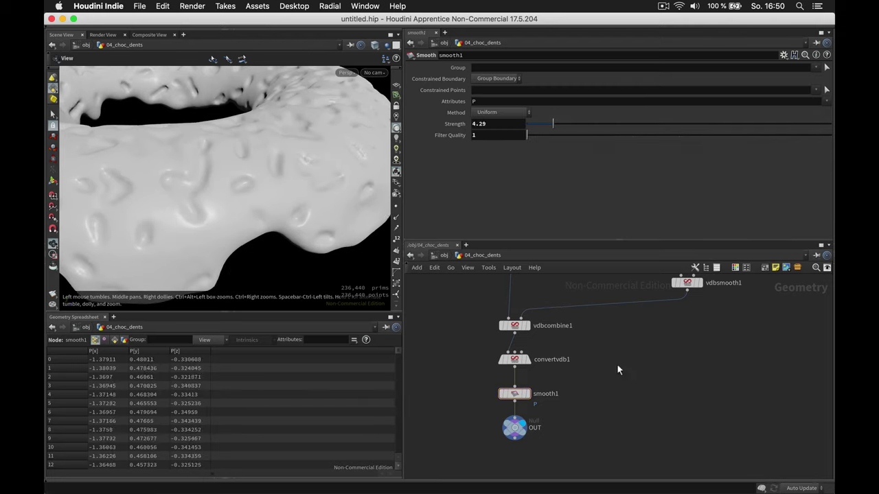
key(u)
click(668, 395)
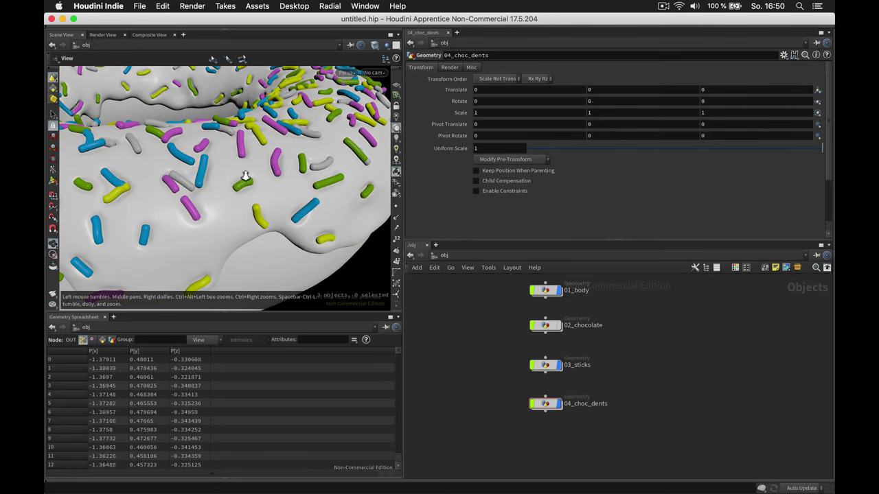
scroll(234, 181, down, 3)
drag(234, 181, 308, 180)
middle_drag(601, 458, 659, 424)
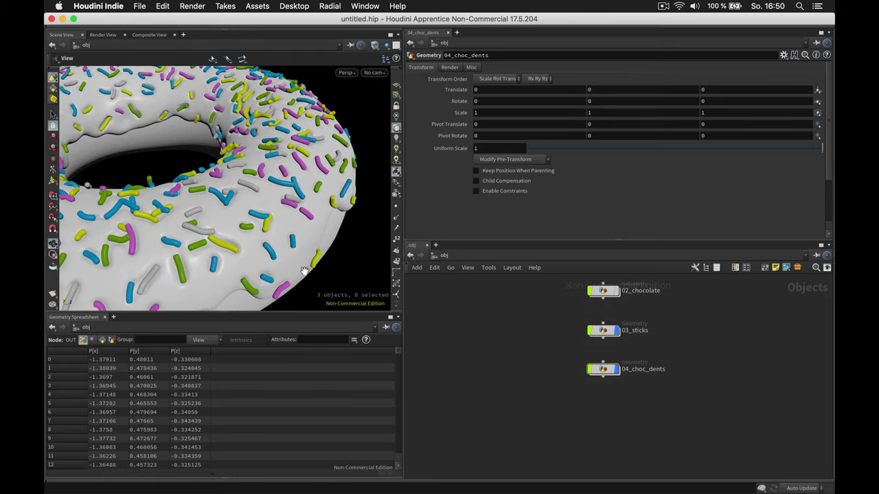
right_drag(316, 201, 261, 216)
Step: Add a new Geometry object above 01_body and name it 00_floor
middle_drag(563, 336, 549, 373)
middle_drag(761, 321, 729, 342)
key(Tab)
text(geo)
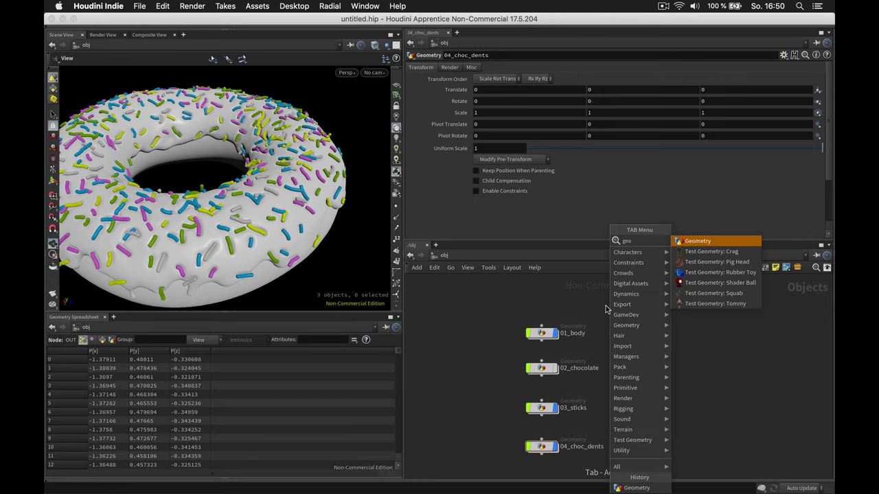
key(Return)
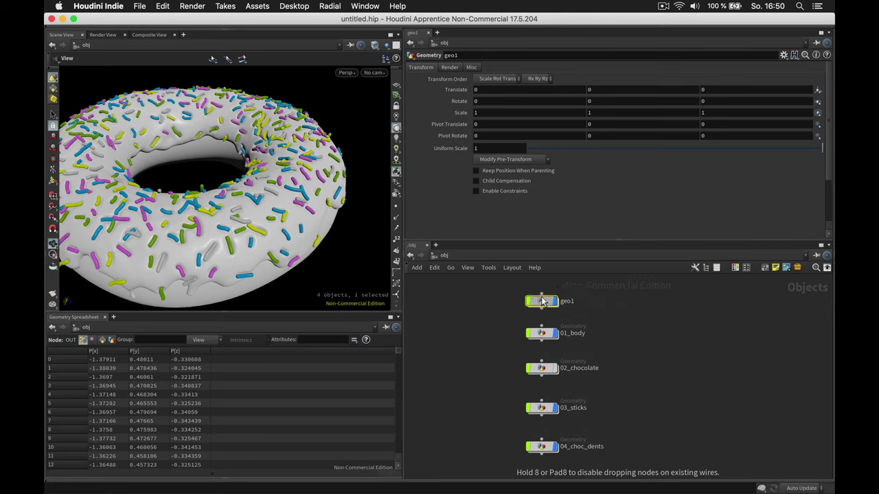
click(541, 300)
double_click(567, 301)
text(00)
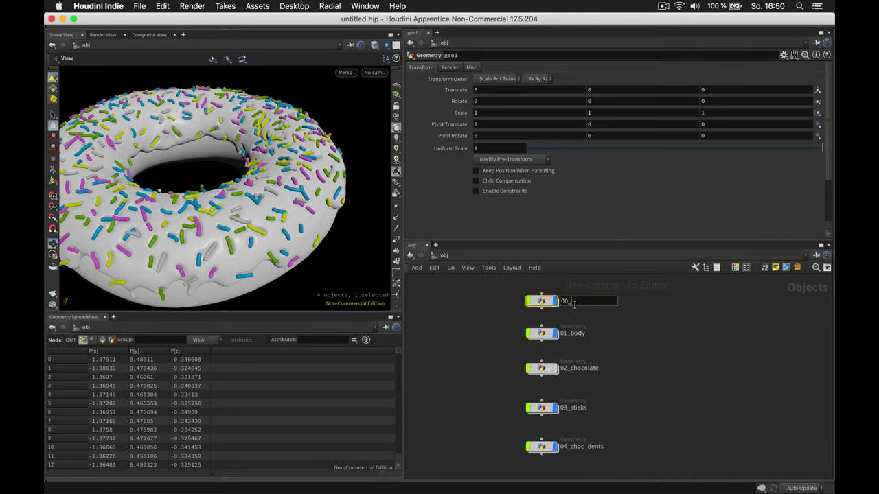
text(_floor)
key(Return)
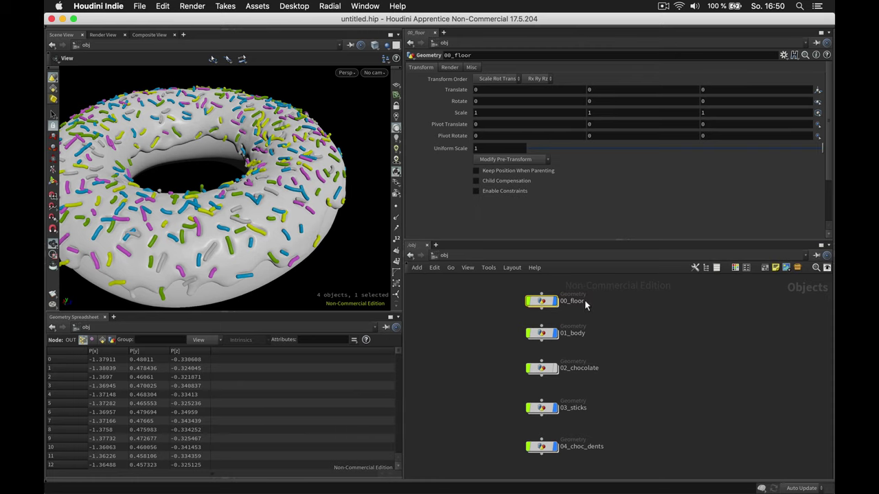
Step: Create a circle inside 00_floor, oriented to the ZX Plane with a uniform scale of 100
double_click(542, 302)
key(Tab)
text(cir)
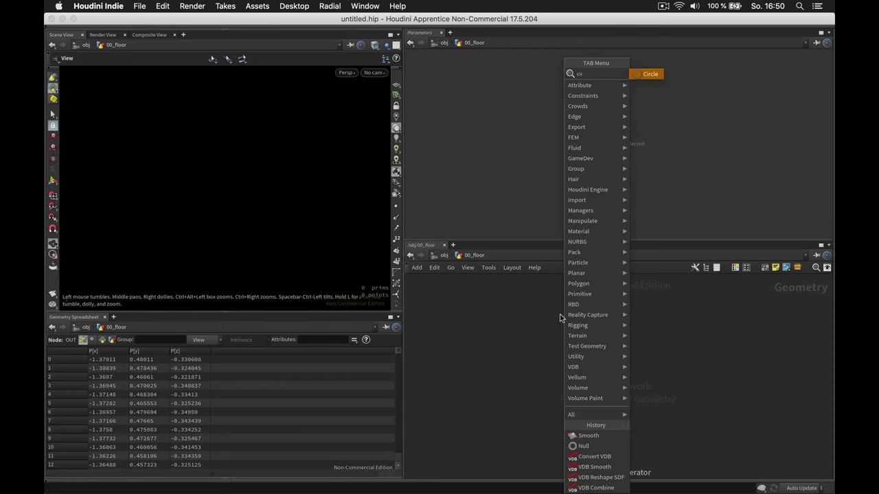
key(Return)
click(570, 321)
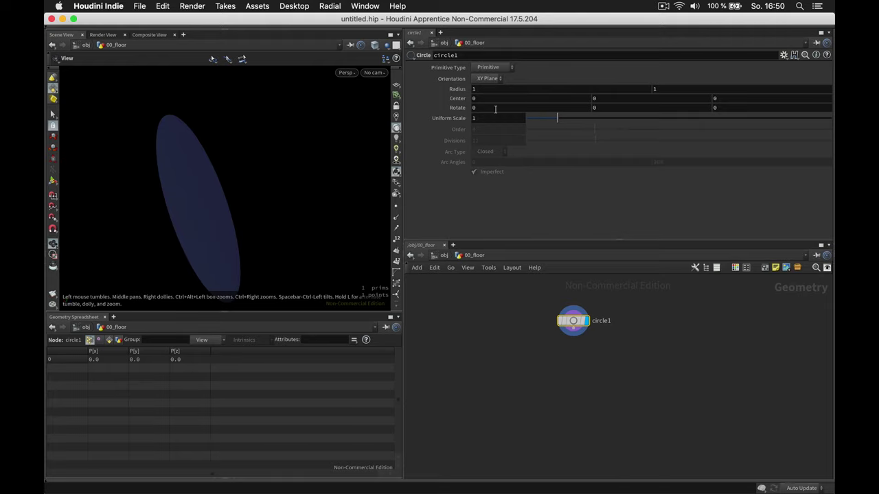
click(487, 78)
click(486, 109)
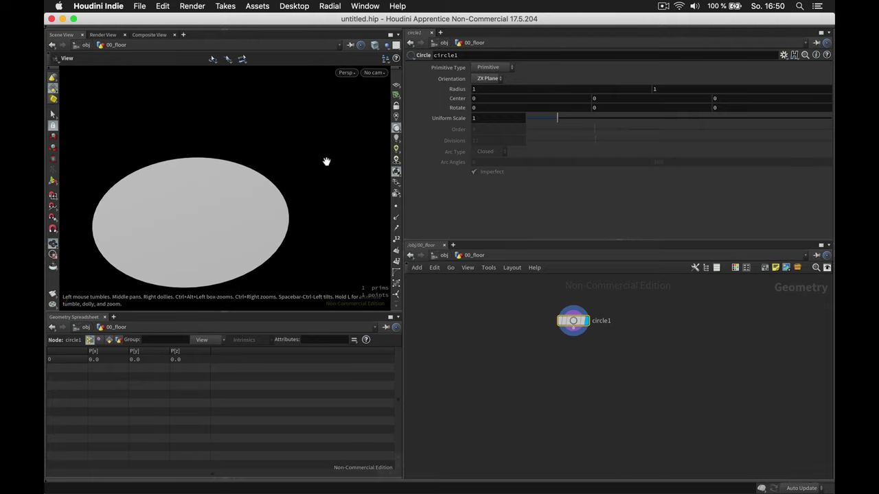
click(504, 117)
text(100)
key(Return)
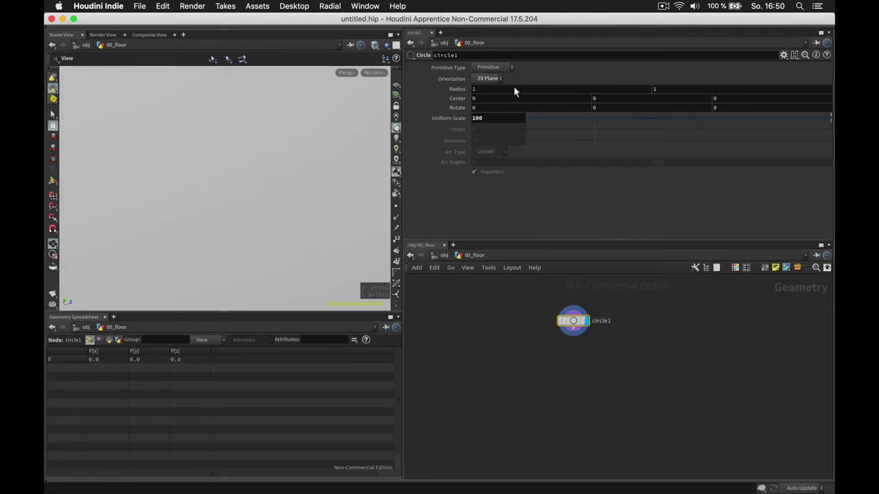
Step: Append a Null named OUT to the floor circle, and view the donut with the floor at object level
key(Tab)
text(null)
key(Return)
key(Return)
click(597, 355)
text(OUT)
key(Return)
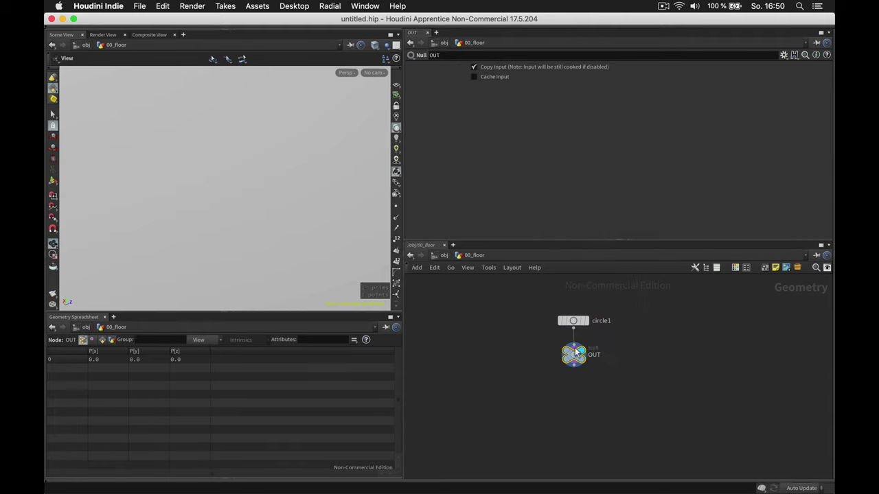
drag(574, 349, 574, 355)
click(645, 345)
key(u)
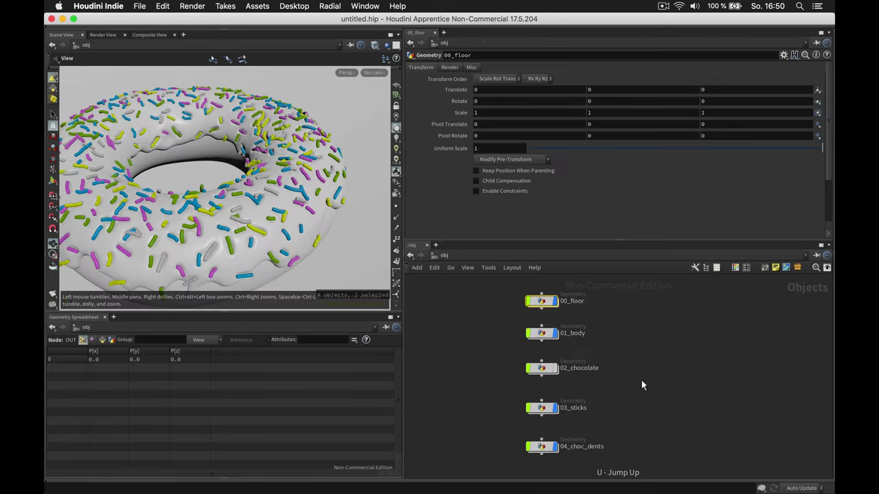
scroll(262, 163, down, 6)
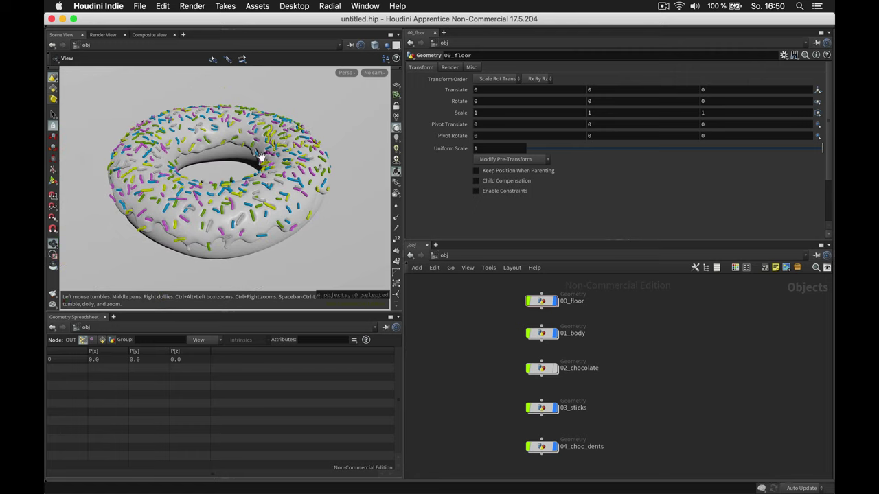
drag(263, 165, 246, 187)
scroll(246, 185, up, 3)
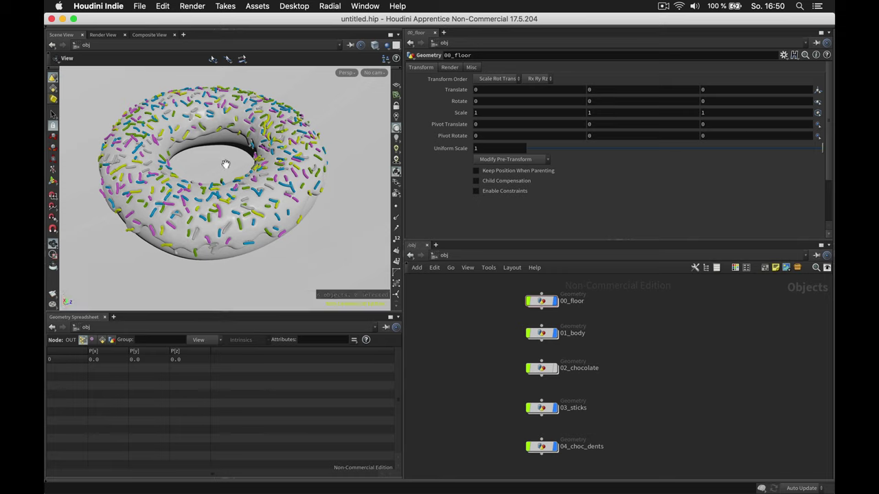
mouse_move(239, 165)
mouse_down()
mouse_move(292, 224)
mouse_move(245, 172)
mouse_up()
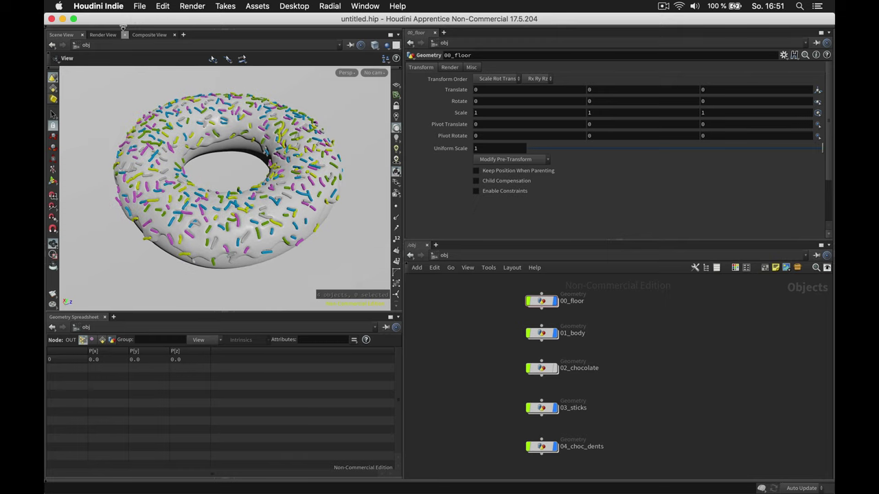
Step: Save the scene as donut in the Documents/houdini folder
click(138, 6)
click(166, 85)
drag(267, 23, 580, 118)
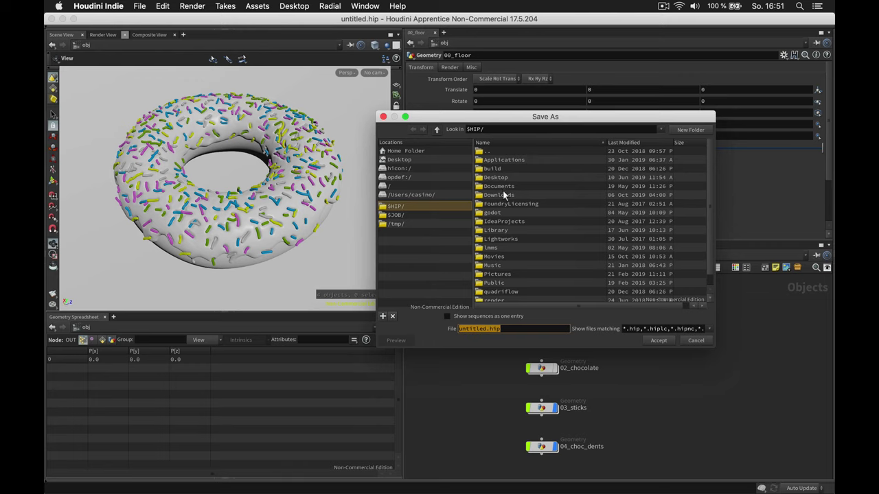
double_click(501, 186)
scroll(508, 236, down, 1)
double_click(499, 272)
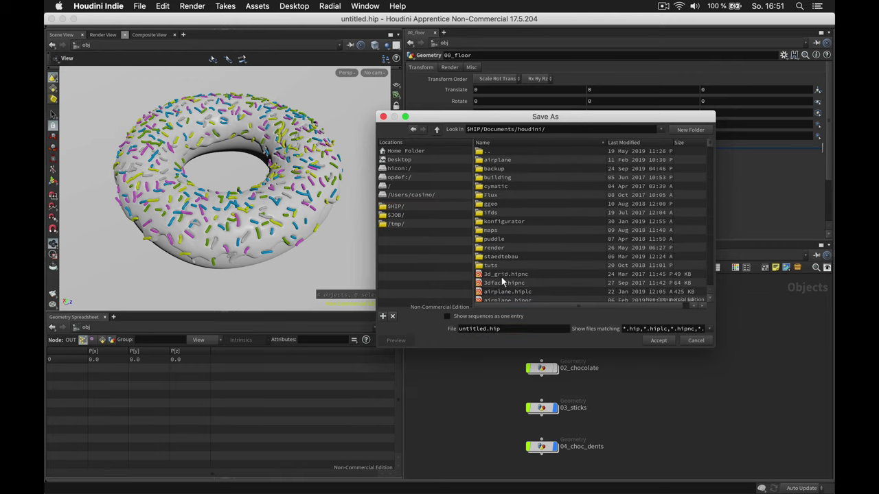
double_click(485, 329)
text(donut)
key(Return)
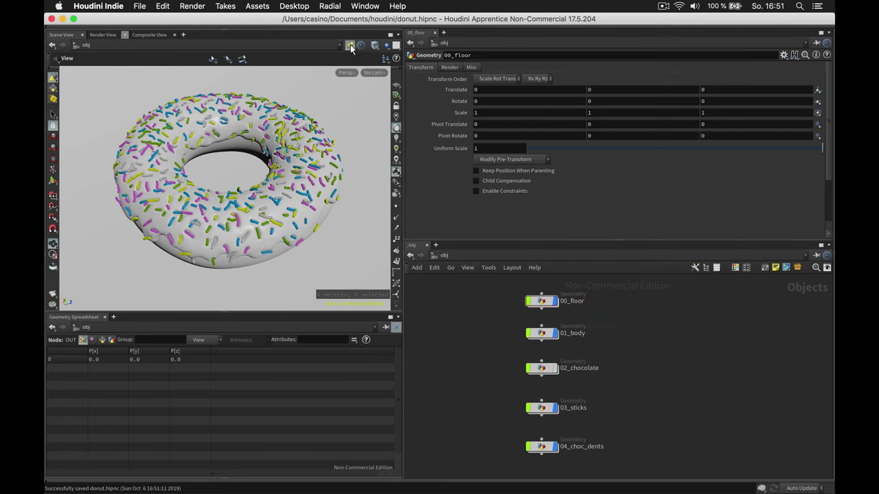
Step: Thicken the sprinkles inside 03_sticks by trying a PolyWire wire radius of 0.018 and settling on 0.02
double_click(547, 405)
click(523, 402)
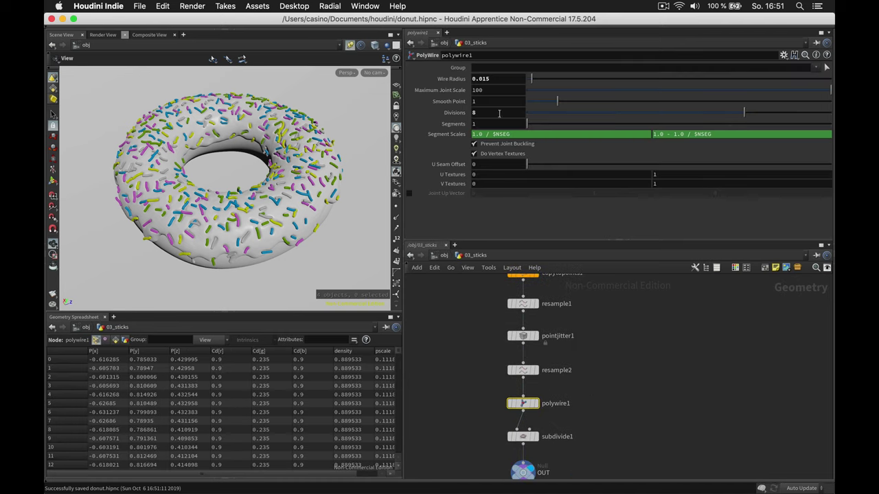
click(485, 79)
text(8)
key(Return)
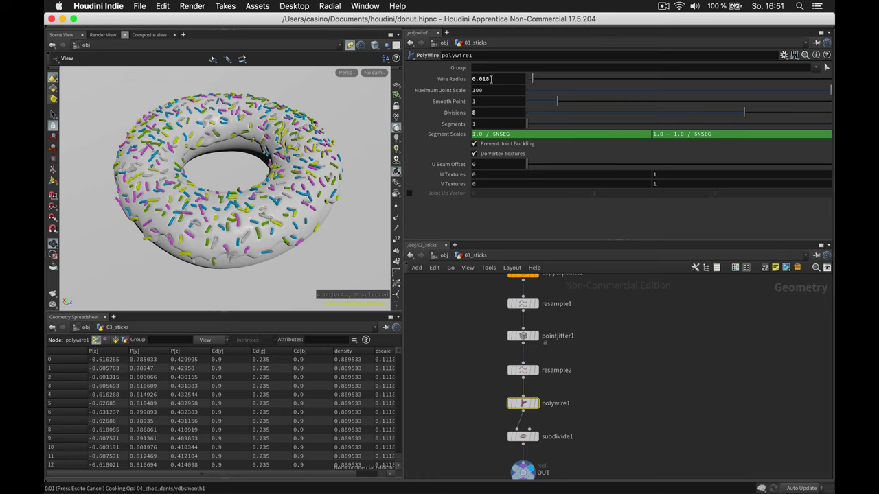
key(super+s)
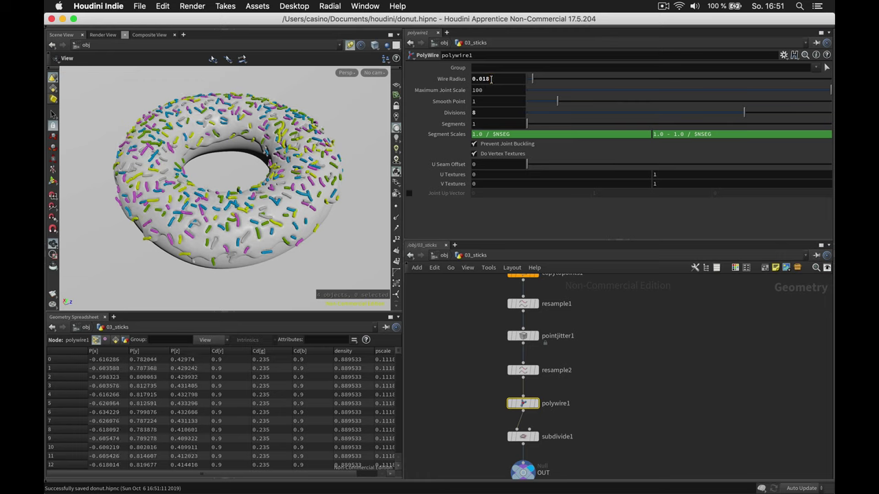
drag(483, 79, 494, 80)
text(2)
key(Return)
key(super+s)
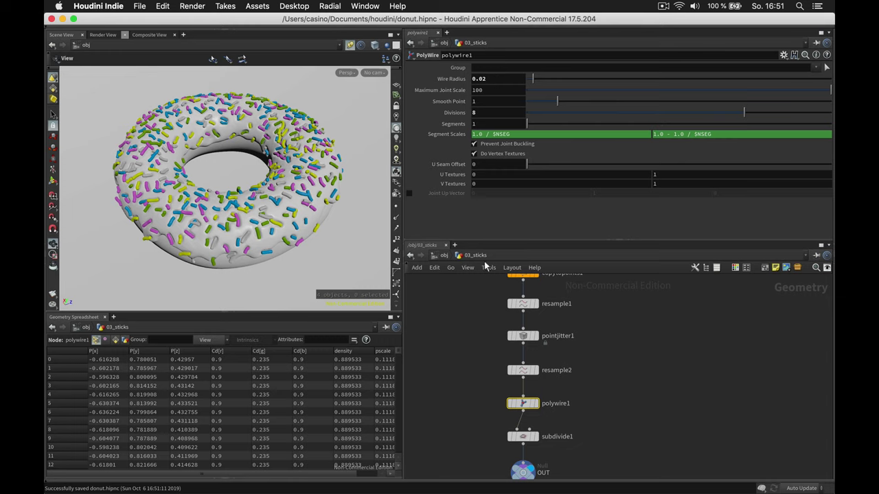
Step: Examine the thickened sprinkles and their dents on the donut from several angles and distances
middle_drag(620, 386, 617, 347)
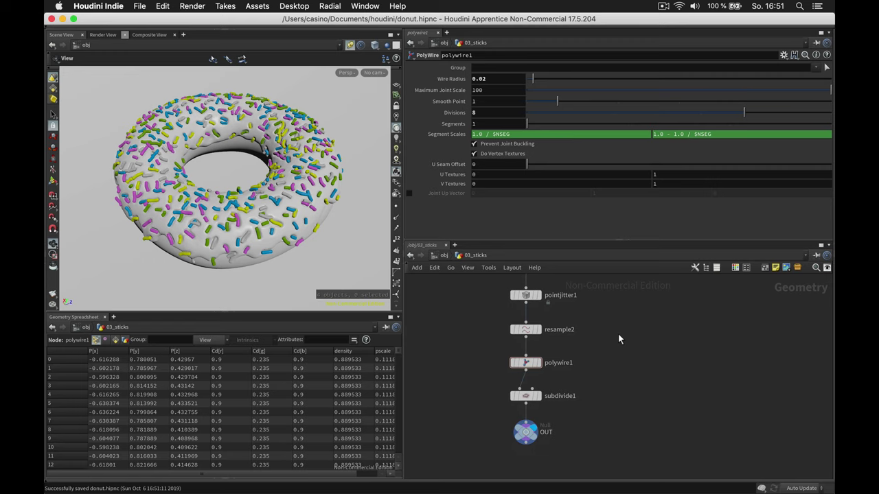
mouse_move(272, 208)
right_down()
mouse_move(302, 202)
mouse_move(261, 212)
right_up()
middle_drag(261, 211, 261, 231)
right_drag(261, 232, 264, 253)
mouse_move(264, 252)
mouse_down()
mouse_move(239, 247)
mouse_move(249, 245)
mouse_up()
right_drag(248, 245, 271, 208)
drag(272, 208, 281, 214)
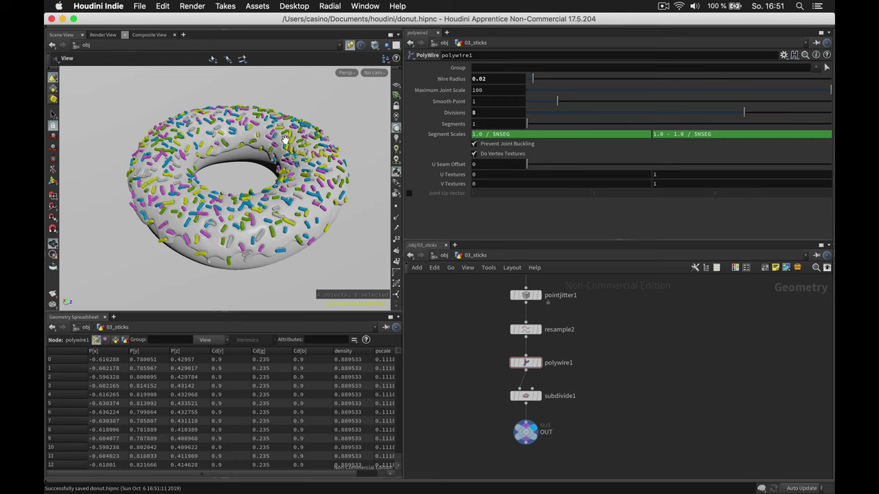
Step: Add an Object Merge beside the chocolate mesh import in 03_sticks and point it to /obj/00_floor/OUT
middle_drag(619, 317, 616, 346)
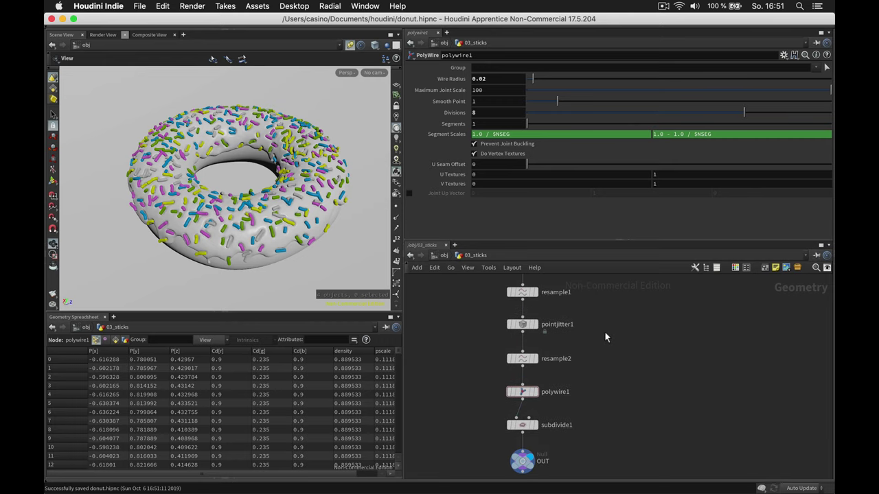
scroll(602, 333, up, 15)
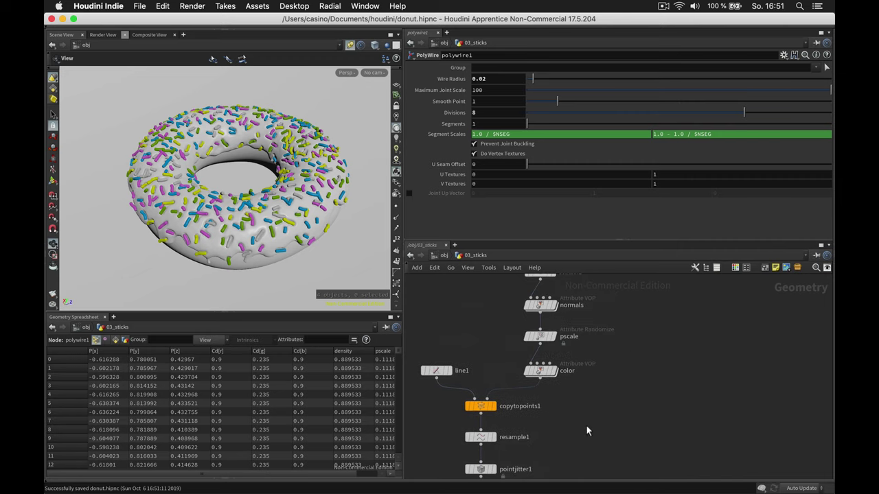
scroll(607, 412, up, 5)
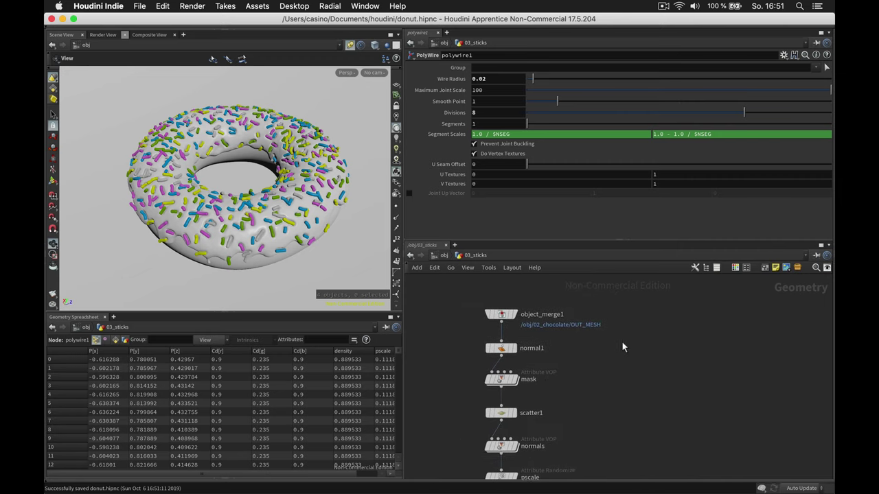
key(Tab)
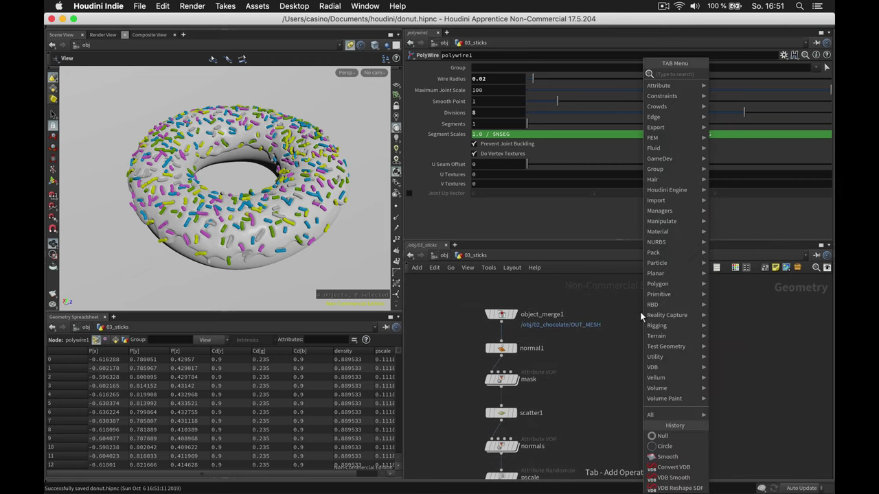
text(omerg)
key(Return)
click(640, 312)
click(640, 313)
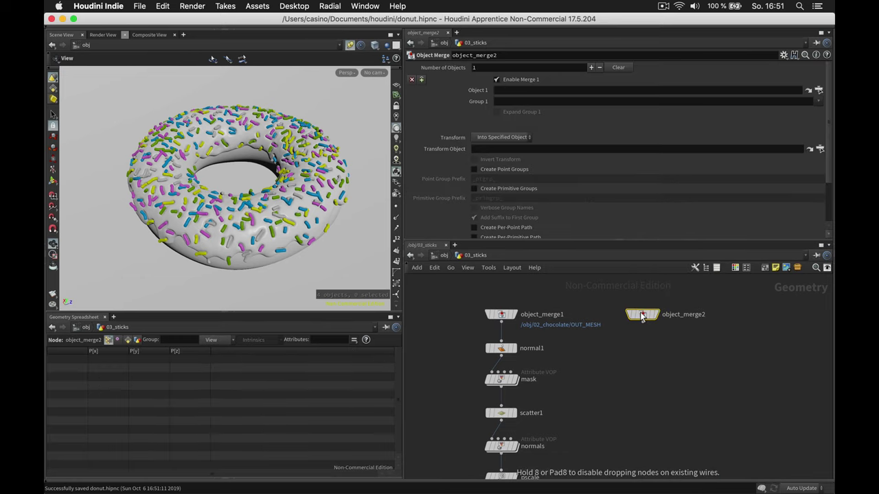
click(818, 90)
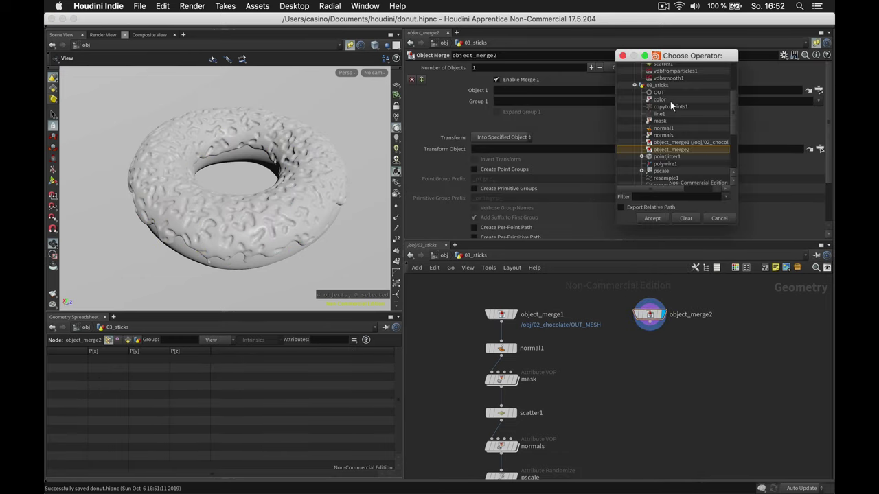
scroll(700, 86, up, 5)
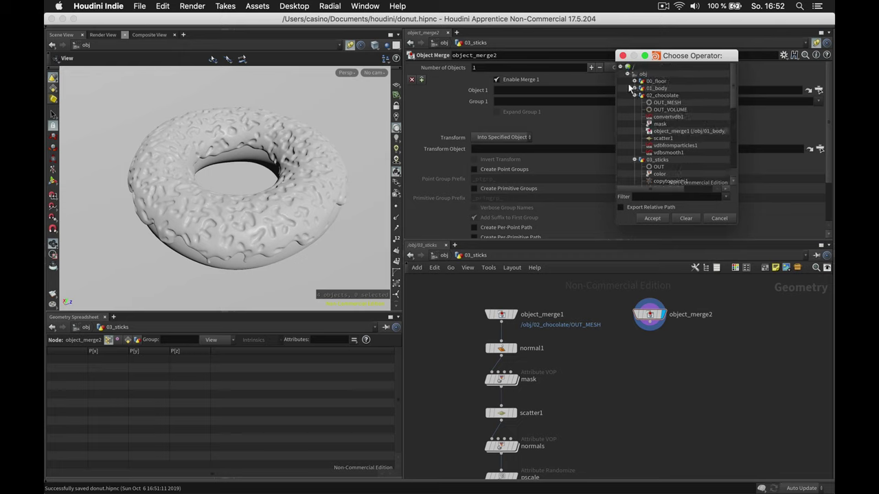
double_click(657, 88)
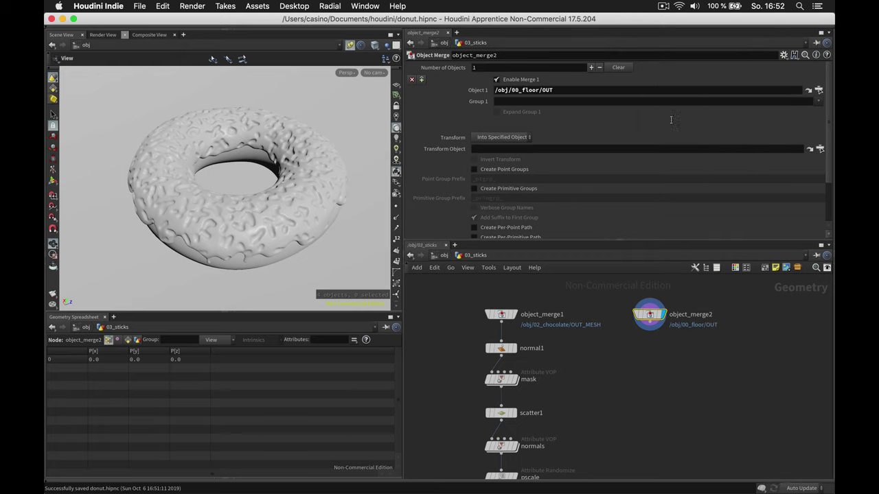
Step: Try to append a Normal node to the floor's Object Merge and display it
click(649, 334)
key(Tab)
text(normal)
key(Return)
click(649, 333)
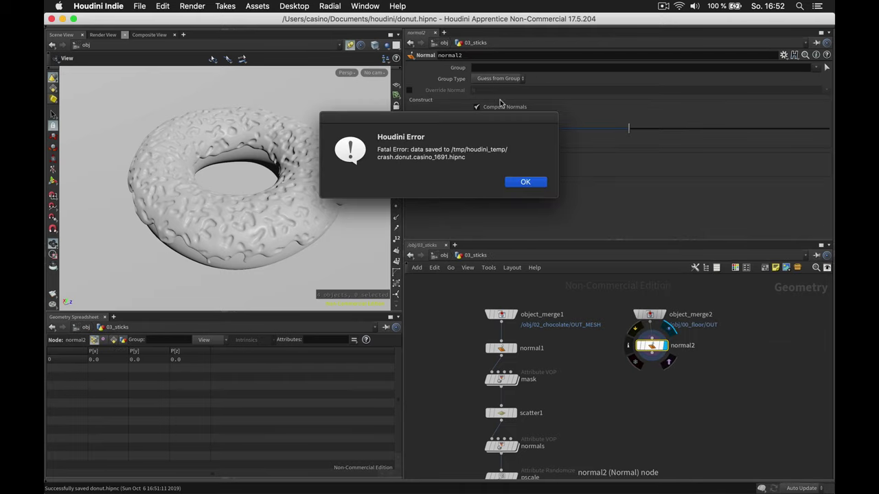
click(525, 182)
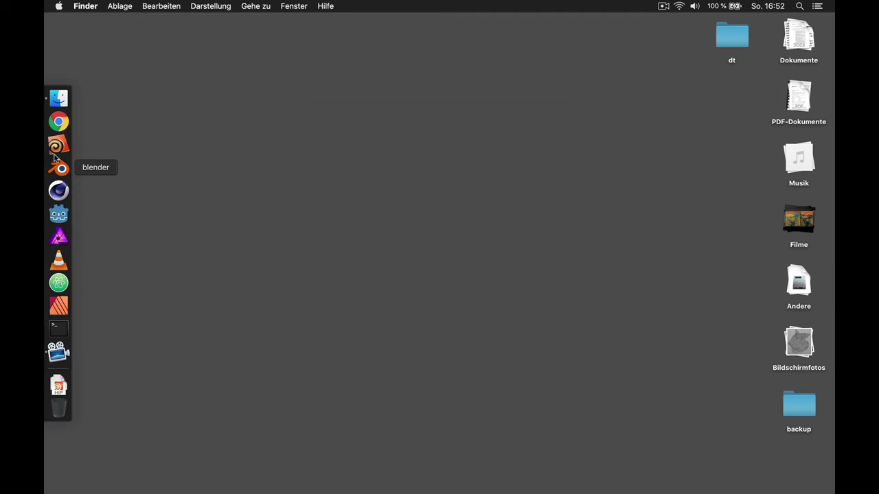
Step: Relaunch Houdini and reopen the recently saved scene donut.hipnc
click(55, 148)
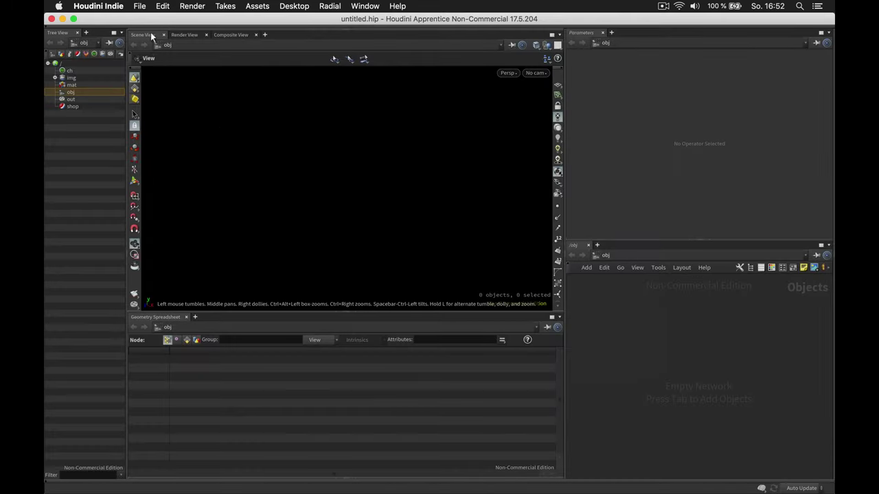
click(137, 7)
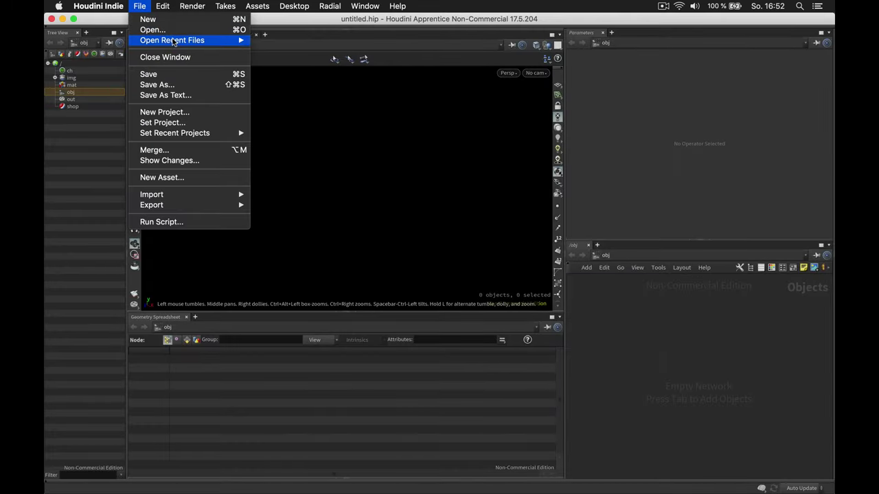
click(382, 106)
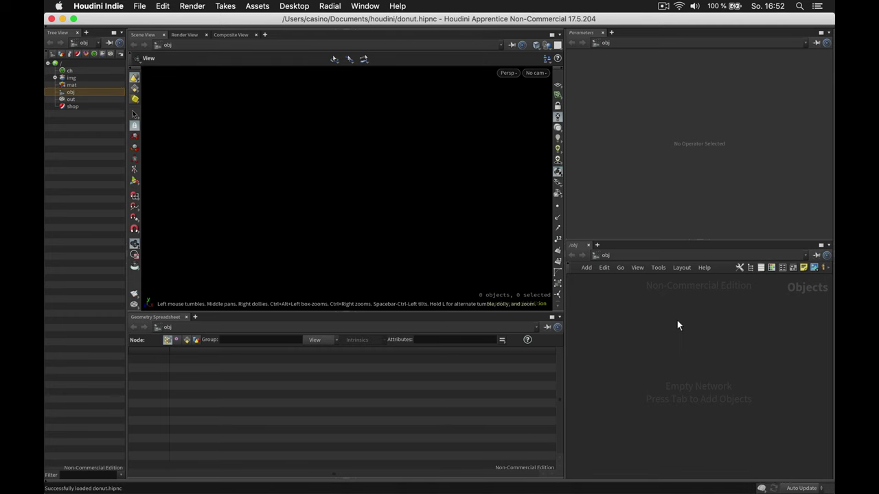
Step: Inside 00_floor, set the primitive type of circle1 to Polygon
middle_drag(752, 315, 682, 317)
double_click(657, 310)
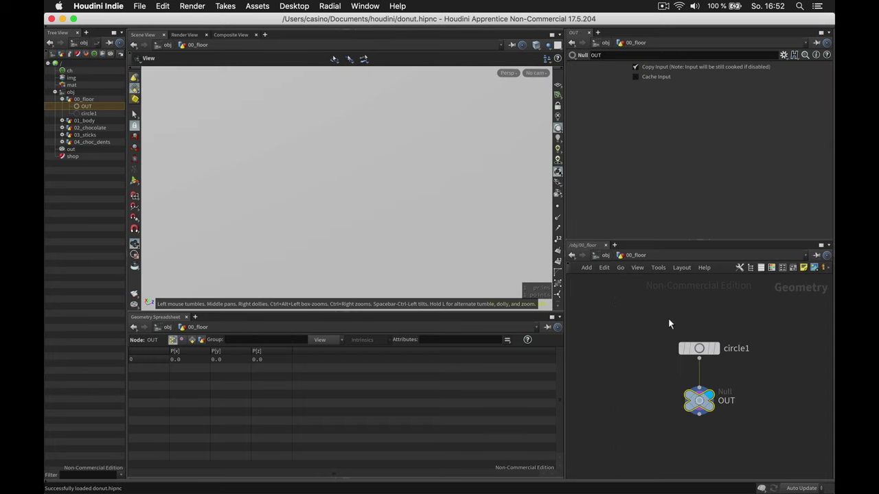
click(698, 348)
click(655, 66)
click(652, 77)
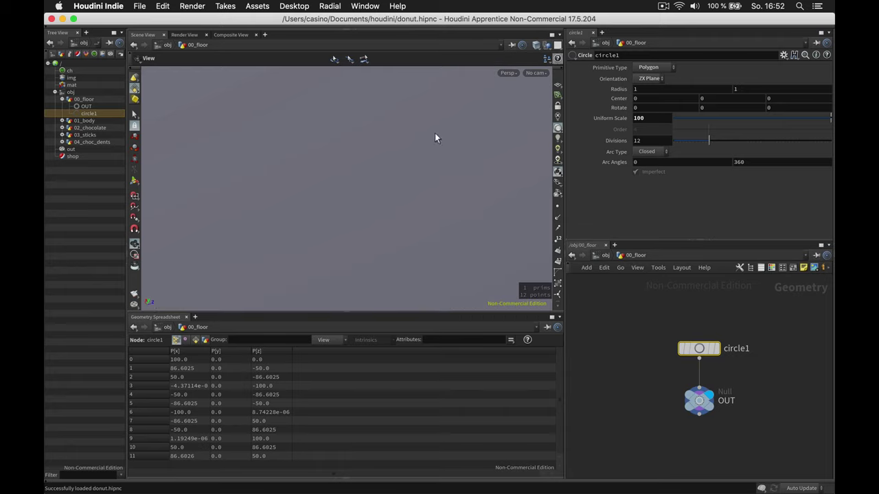
Step: Set the floor circle's uniform scale to 6.3 and its divisions to 35
scroll(337, 195, down, 5)
drag(455, 152, 531, 231)
drag(699, 118, 772, 116)
drag(720, 135, 783, 140)
Step: Insert a Reverse node between circle1 and OUT to flip the floor's facing direction
drag(700, 348, 700, 329)
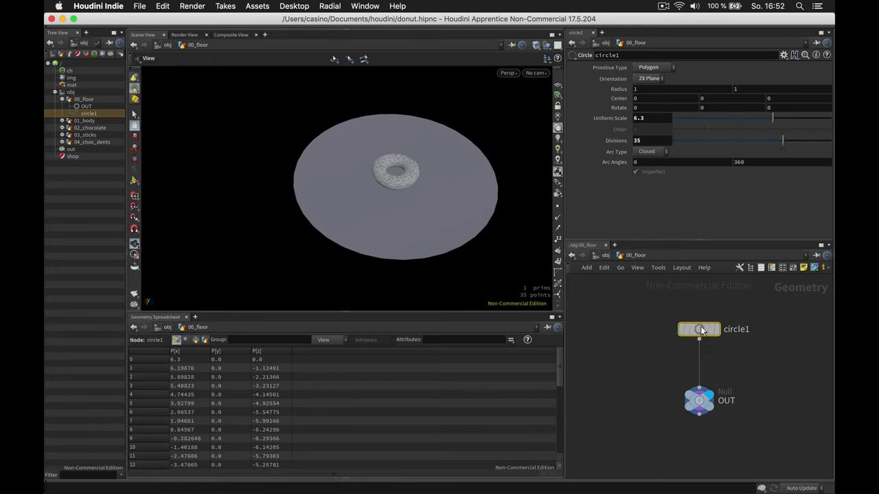
key(Tab)
text(reverse)
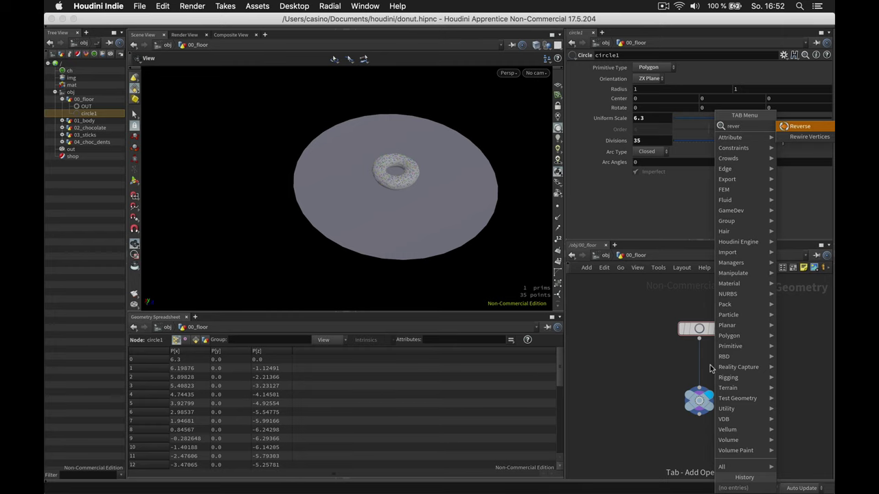
key(Return)
click(712, 366)
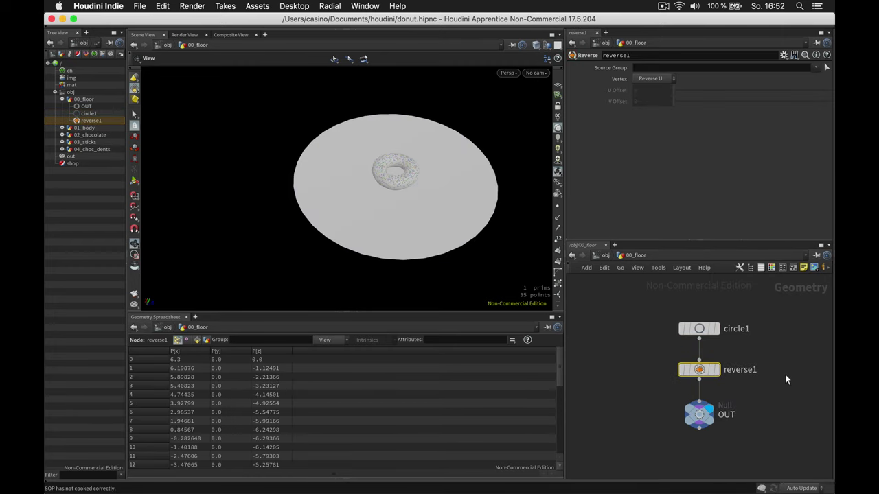
Step: Inside 03_sticks, add an Object Merge beside the chocolate import and load /obj/00_floor/OUT into it
key(u)
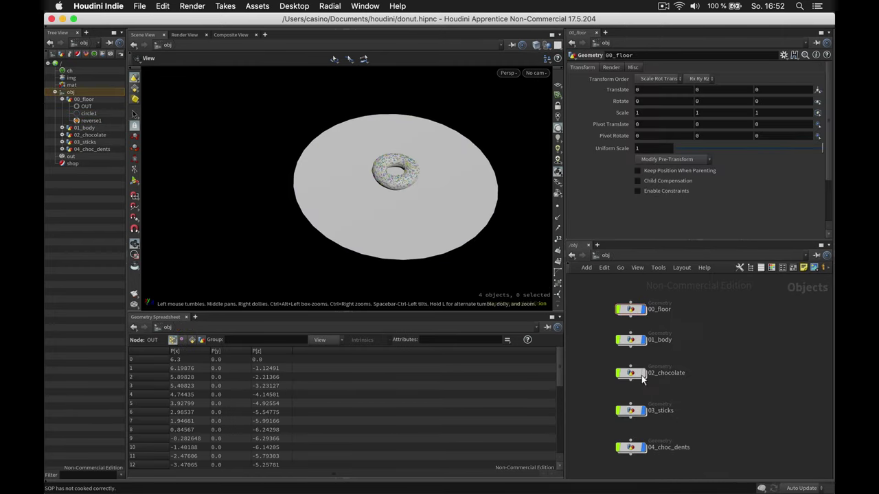
double_click(632, 410)
middle_drag(739, 379, 669, 386)
scroll(696, 302, up, 3)
middle_drag(700, 296, 695, 312)
scroll(690, 303, up, 4)
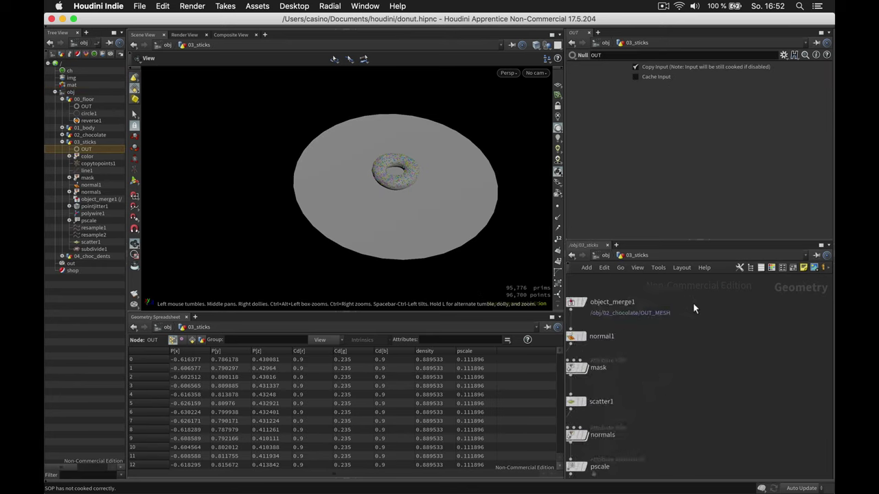
key(Tab)
text(omerg)
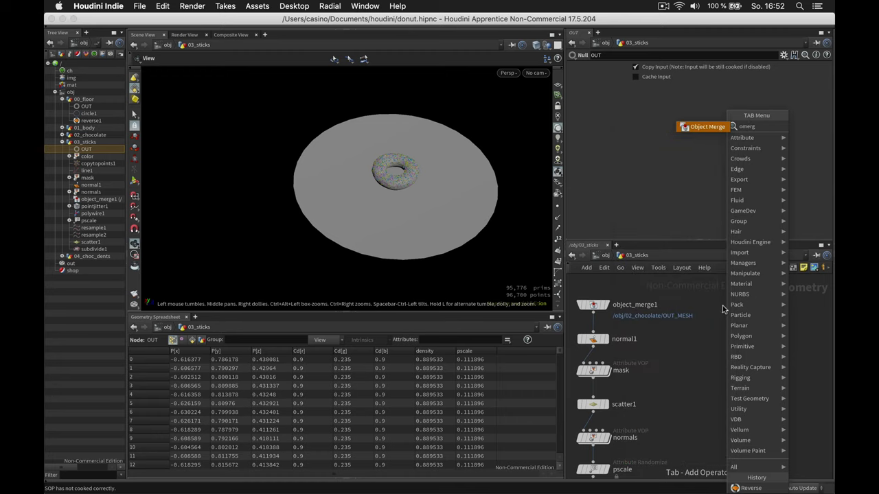
key(Return)
click(726, 307)
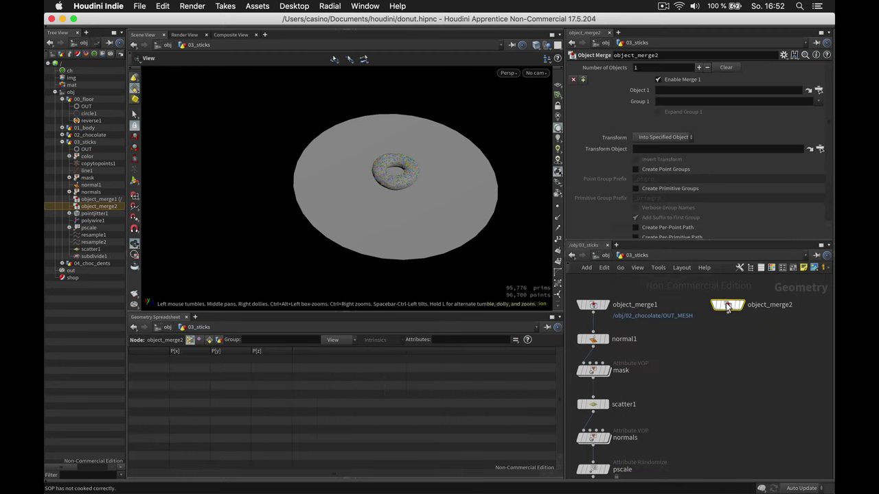
click(817, 90)
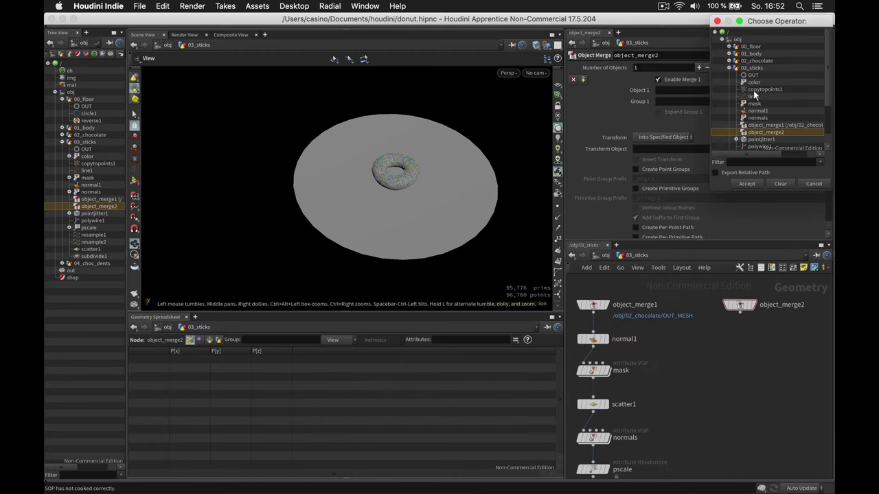
click(729, 46)
double_click(754, 54)
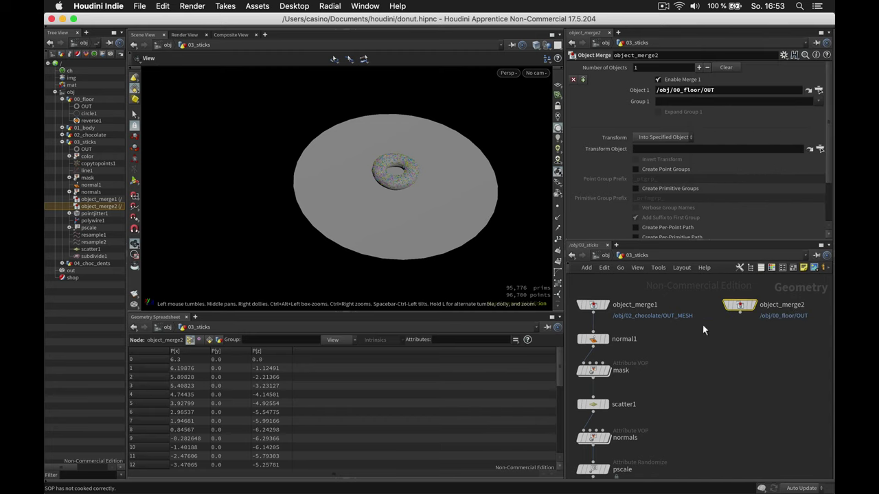
Step: Duplicate normal1, connect the copy below the floor's Object Merge and display it
click(592, 339)
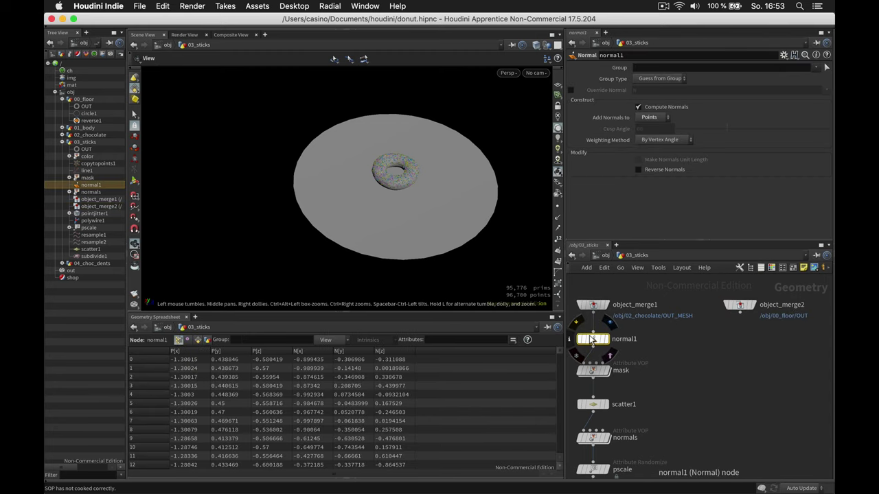
drag(592, 339, 738, 339)
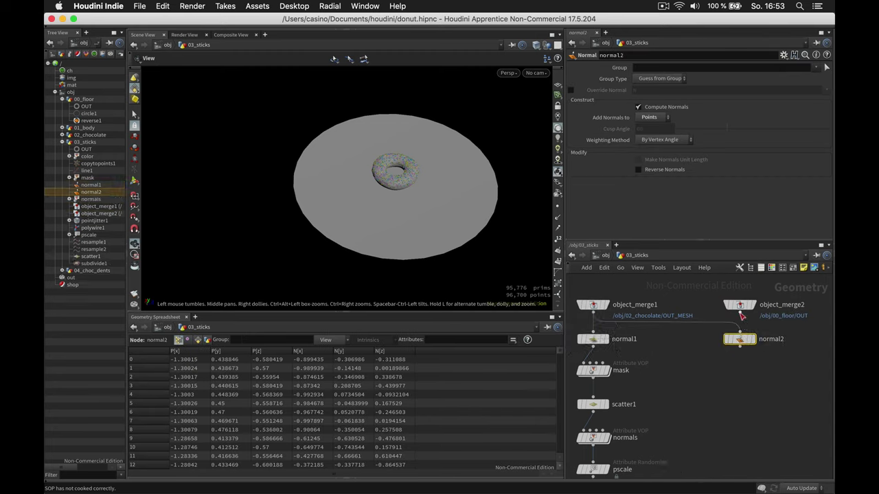
click(753, 339)
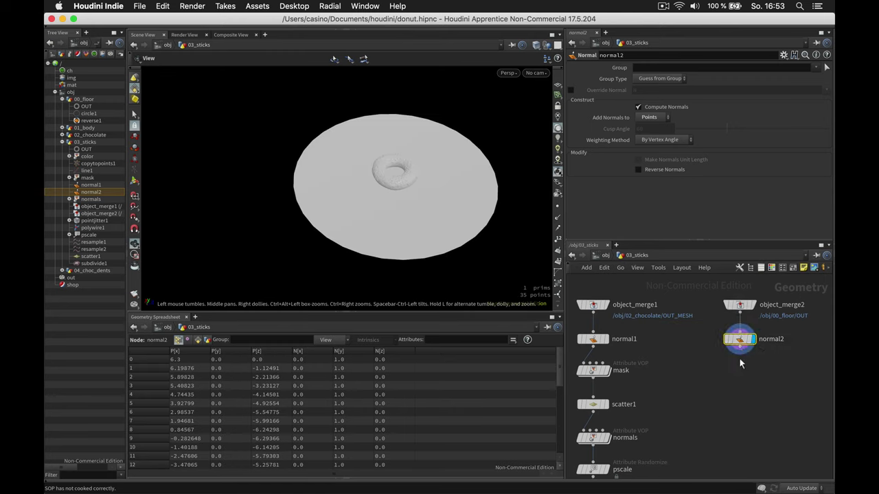
Step: Append a Scatter node to the floor's Normal node and set its Relax Iterations to 2
middle_drag(704, 384, 724, 370)
key(Tab)
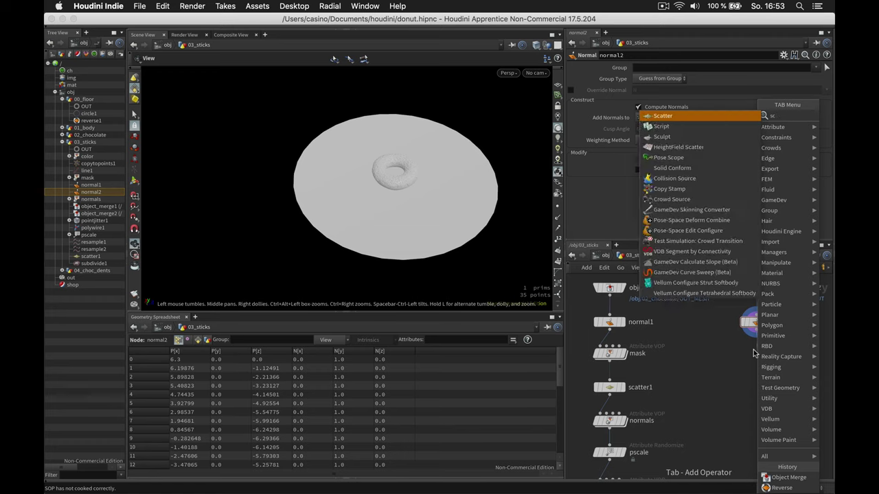
key(Escape)
click(755, 349)
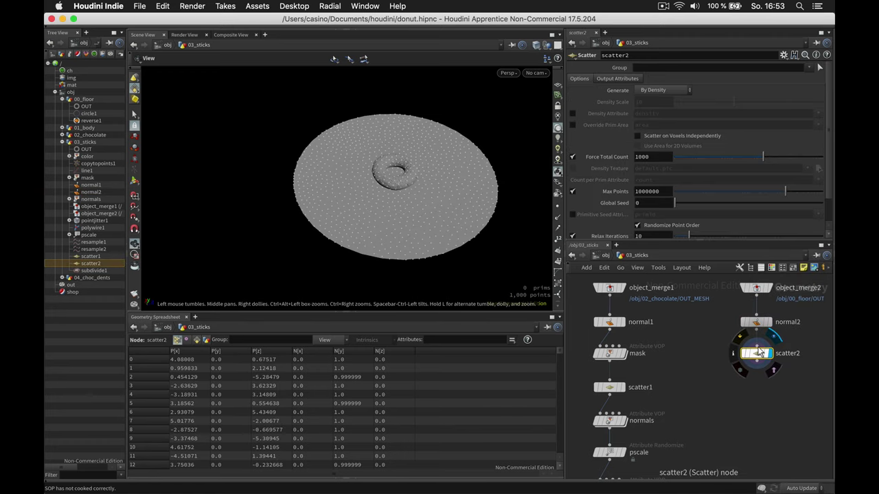
scroll(621, 209, down, 2)
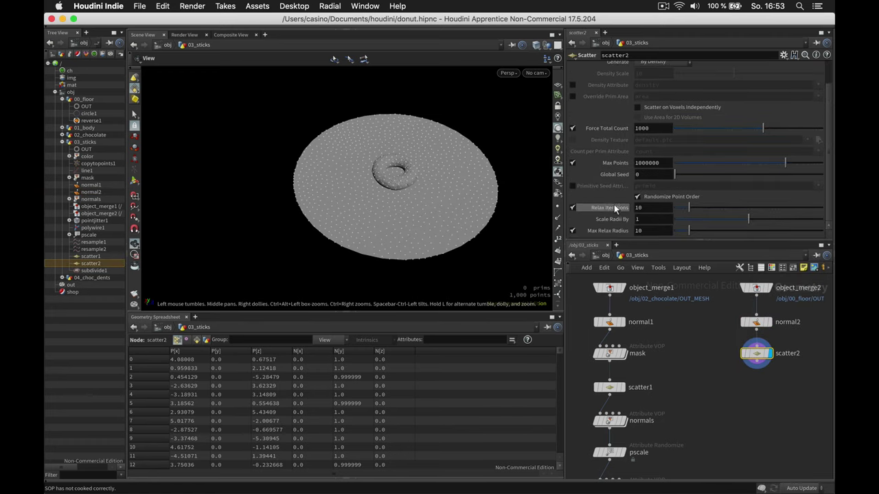
drag(688, 208, 676, 206)
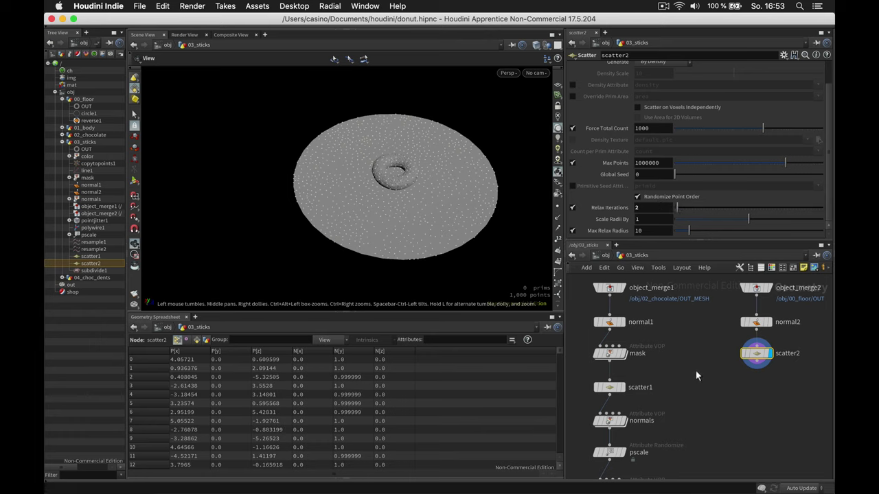
Step: Add a Merge node and feed it the donut points from scatter1 and the floor points from scatter2
key(Tab)
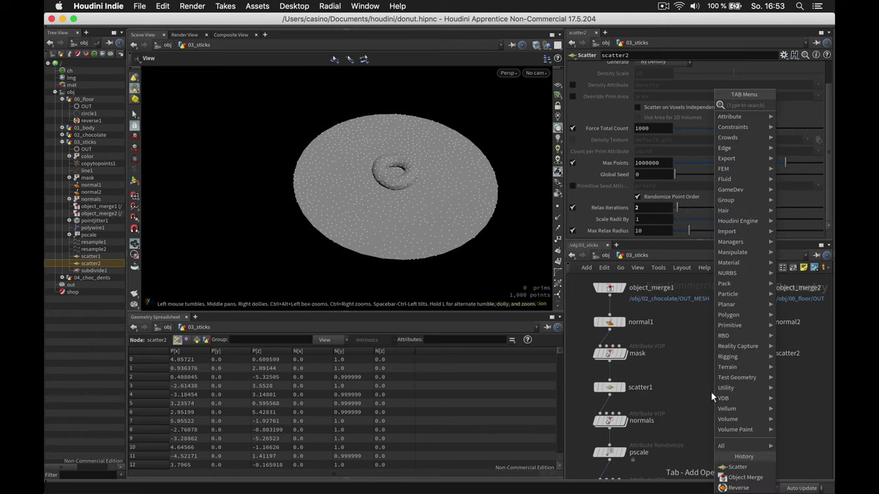
key(Escape)
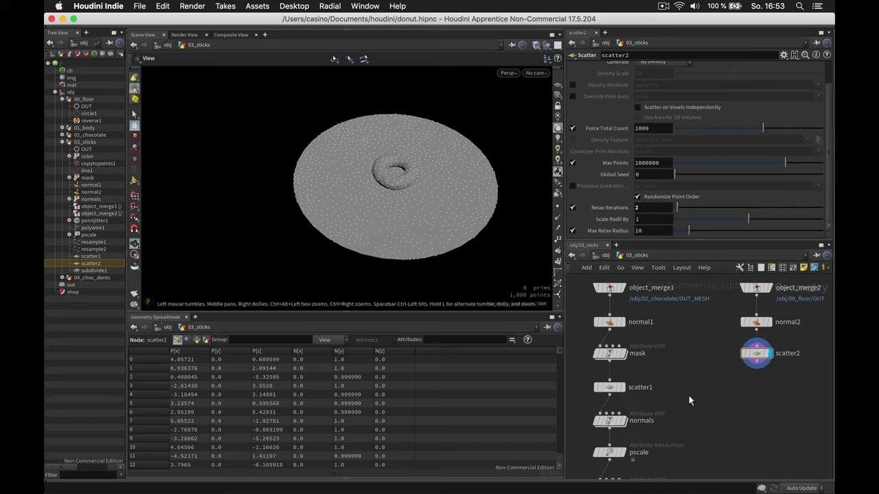
key(Tab)
text(merge)
key(Return)
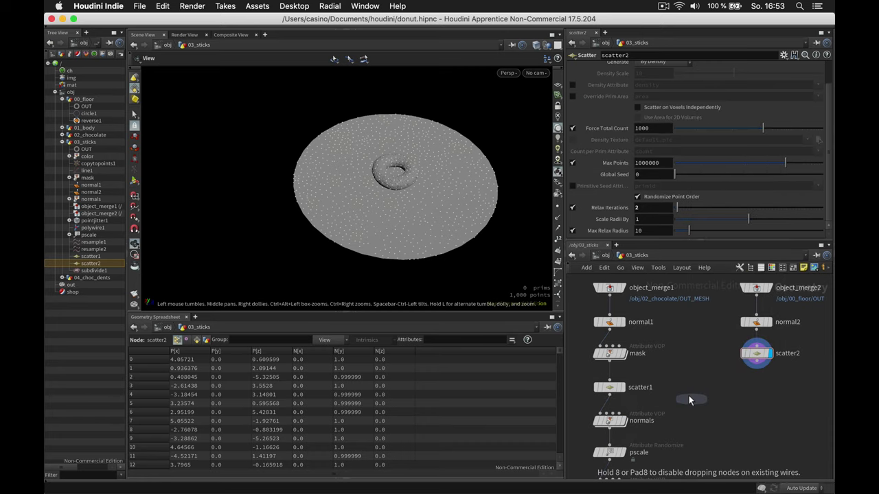
click(688, 396)
drag(610, 395, 686, 391)
drag(756, 361, 695, 391)
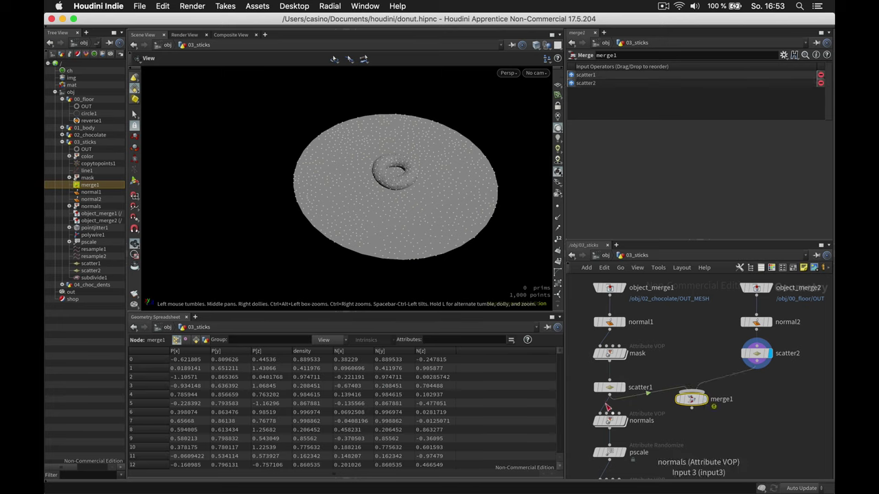
Step: Feed merge1's output into the normals node in place of the direct scatter1 connection and display the final OUT null
click(691, 407)
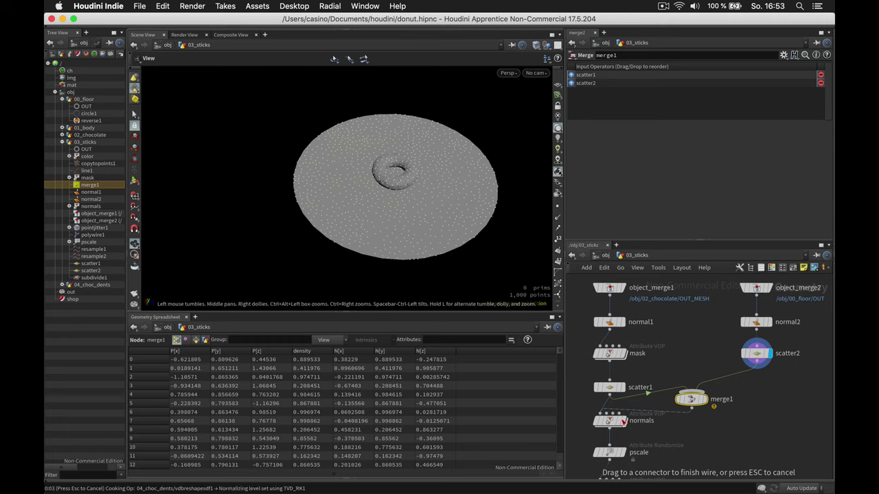
click(621, 422)
click(607, 423)
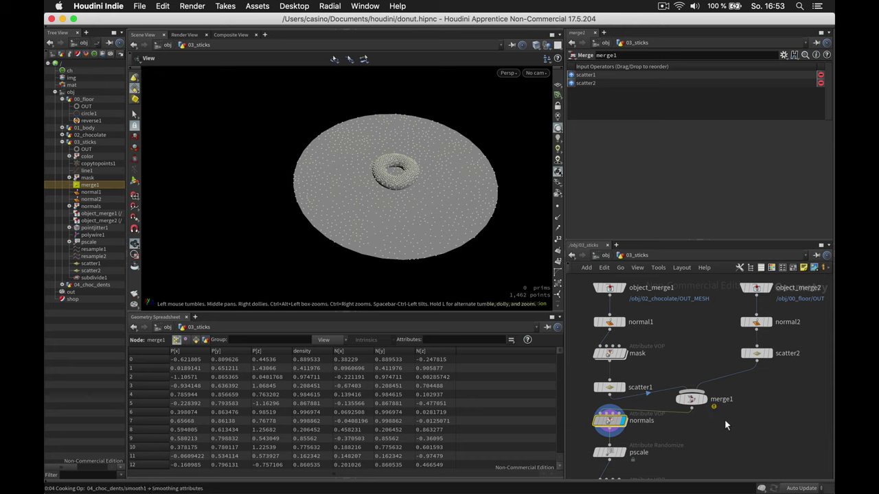
middle_drag(726, 420, 770, 299)
scroll(698, 391, down, 3)
middle_drag(700, 392, 720, 324)
scroll(669, 389, up, 3)
scroll(668, 422, up, 1)
click(648, 443)
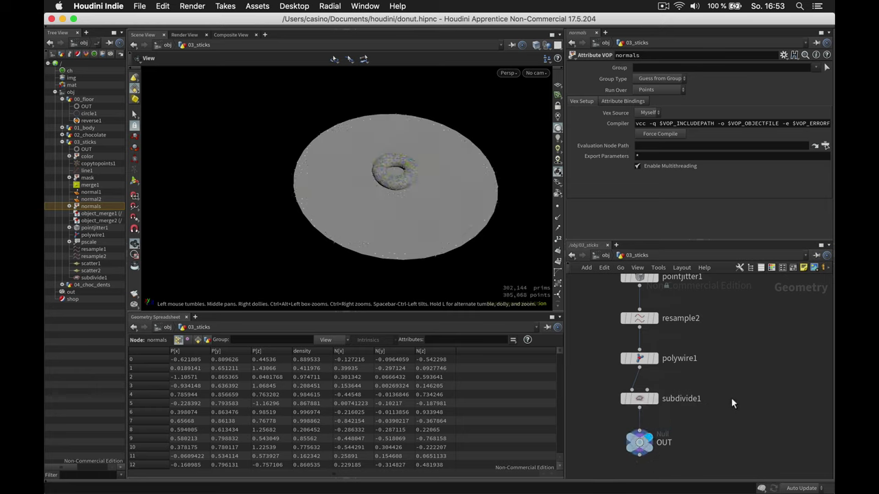
Step: Return to object level and examine the sprinkles on the donut and surrounding floor up close
key(u)
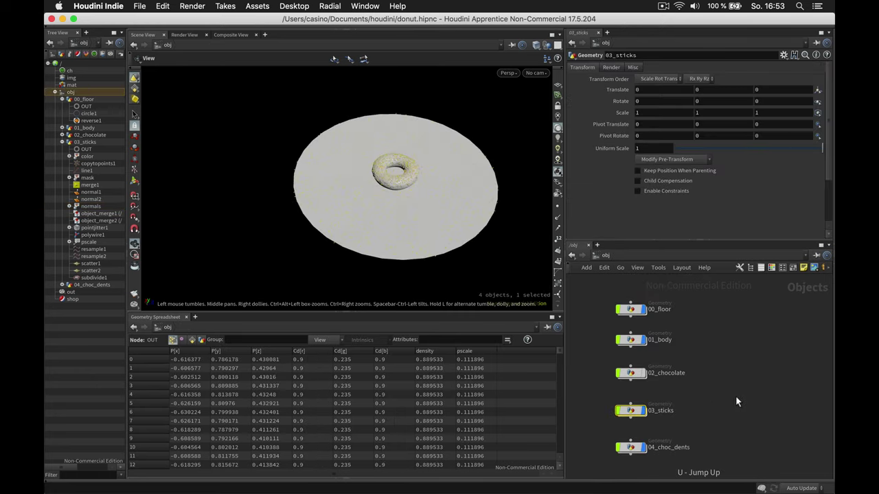
right_drag(389, 183, 440, 177)
drag(439, 177, 430, 170)
scroll(430, 169, up, 8)
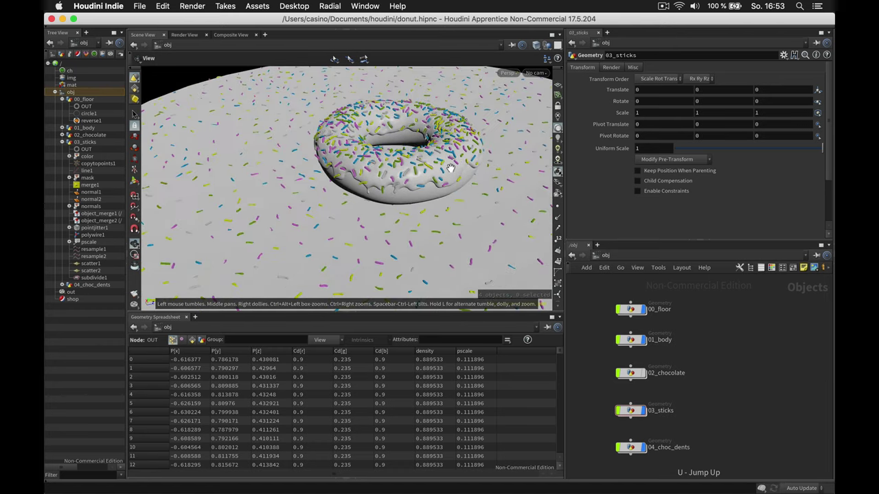
drag(460, 166, 390, 181)
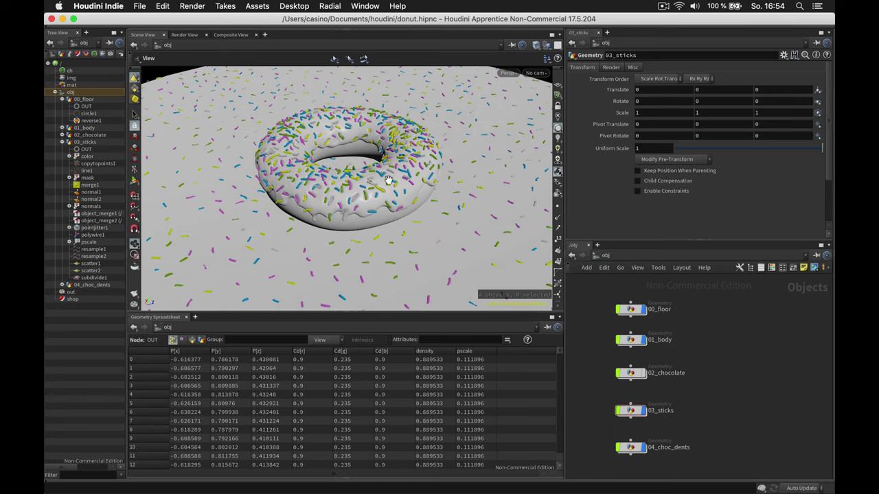
right_drag(376, 179, 407, 176)
mouse_move(396, 181)
mouse_down()
mouse_move(415, 191)
mouse_move(374, 230)
mouse_move(386, 195)
mouse_up()
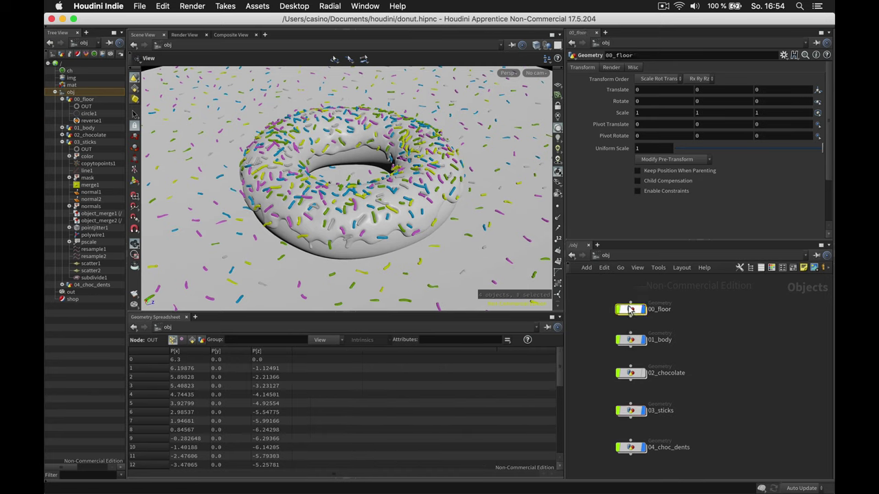
Step: Set the Uniform Scale of circle1 inside 00_floor to 8 and return to object level
double_click(626, 308)
click(646, 118)
key(Return)
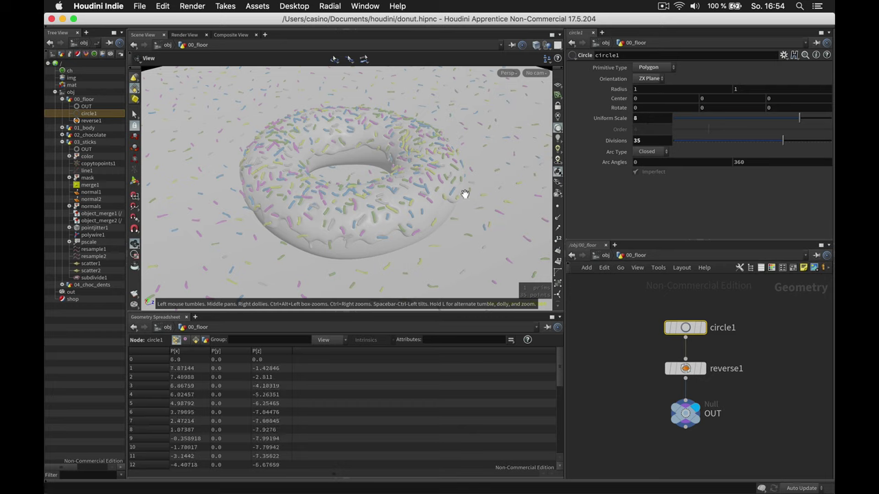
click(604, 352)
key(u)
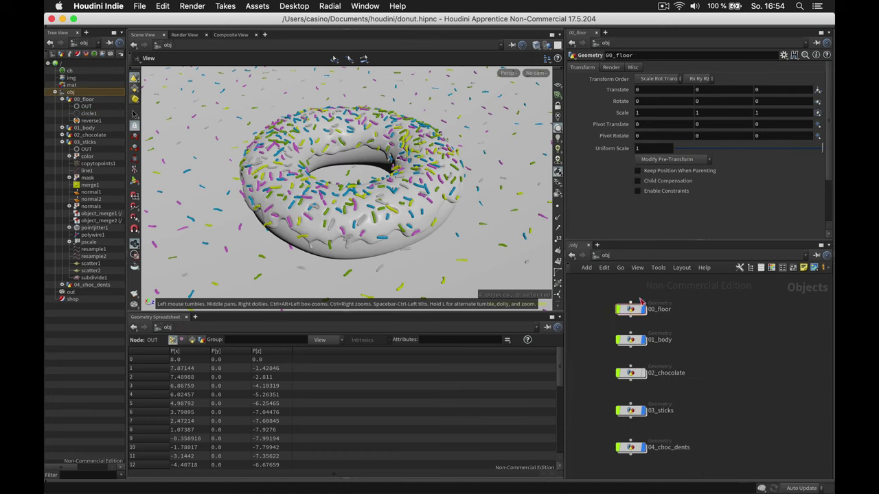
Step: Inside 03_sticks, insert a Transform node between scatter2 and merge1
double_click(630, 412)
mouse_move(744, 329)
middle_down()
mouse_move(684, 410)
mouse_move(673, 469)
middle_up()
middle_drag(718, 386, 694, 434)
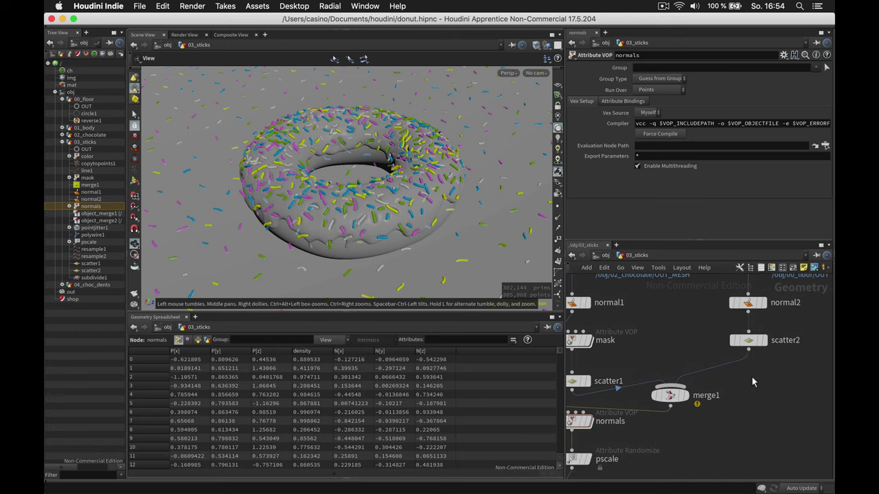
key(Tab)
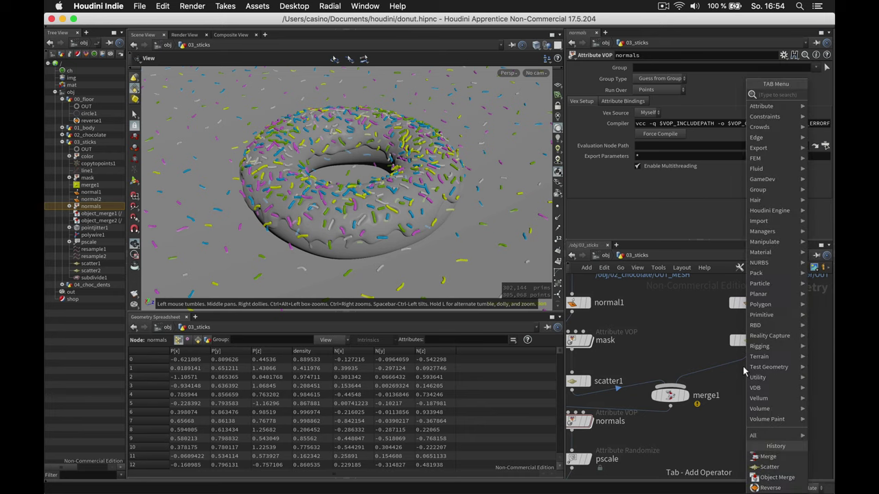
text(tran)
key(Return)
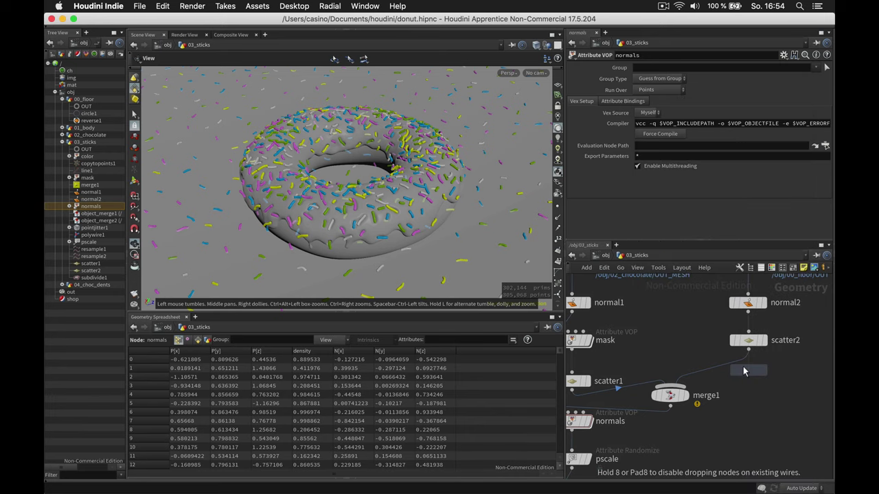
click(735, 370)
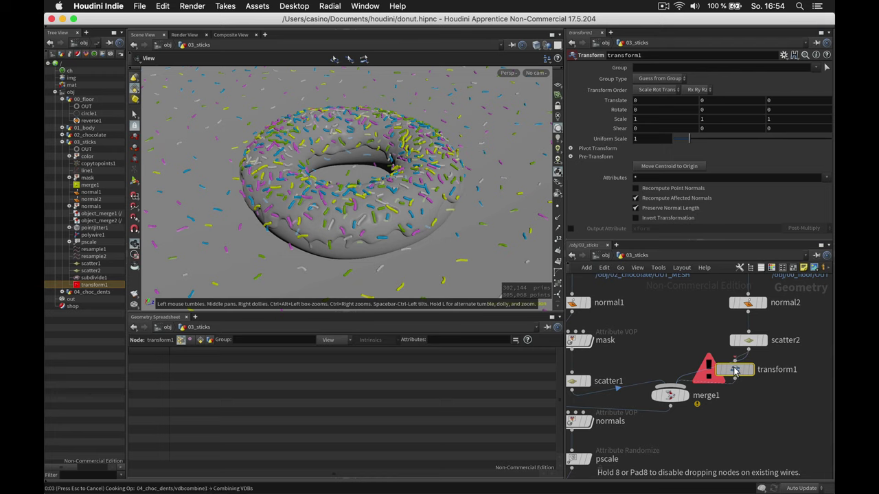
click(734, 371)
Step: Switch the update mode to Manual, save the scene and align the Transform node below scatter2
click(794, 489)
click(794, 477)
key(ctrl+s)
click(748, 381)
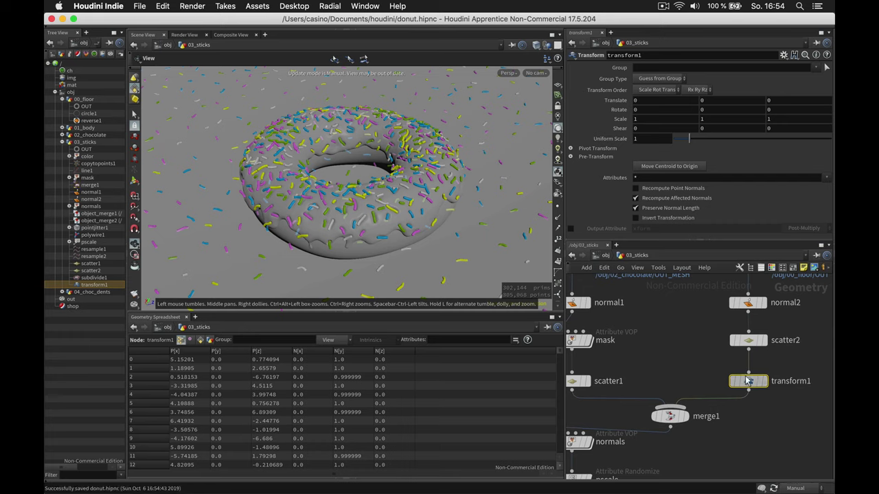
Step: Set the Transform node's Y translation to 0.01 and switch the update mode to On Mouse Up
click(722, 99)
text(0.01)
key(Return)
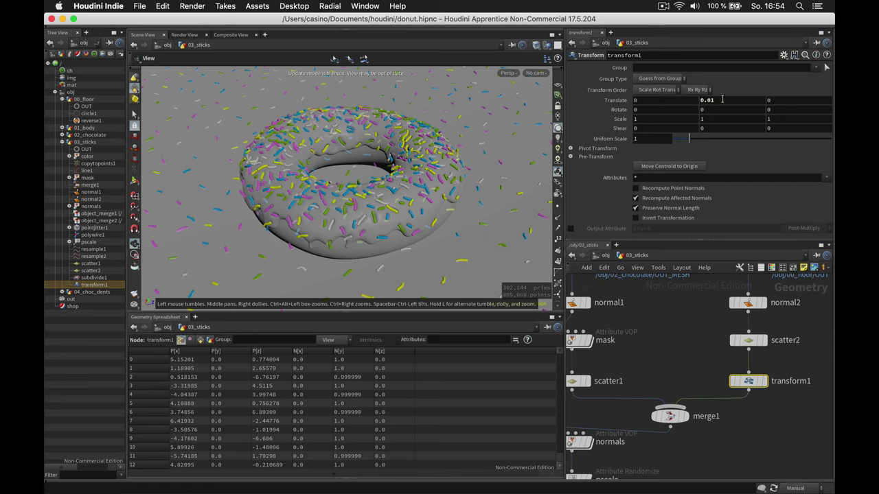
click(794, 488)
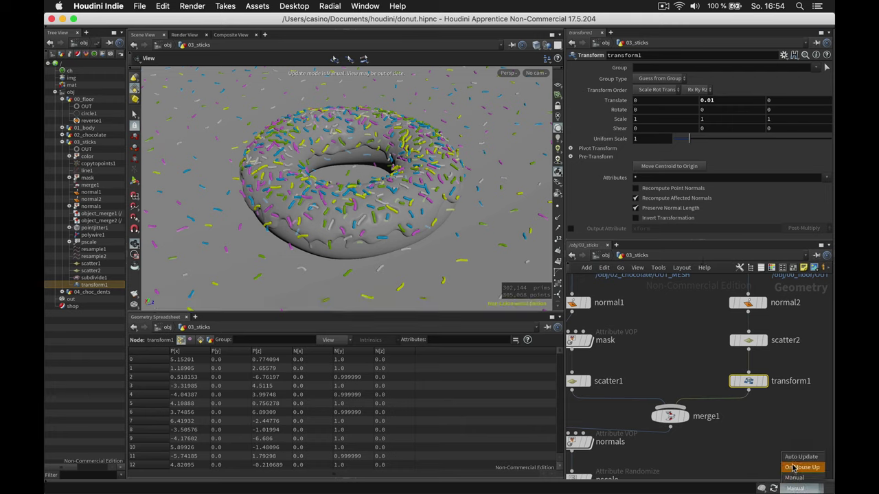
click(795, 468)
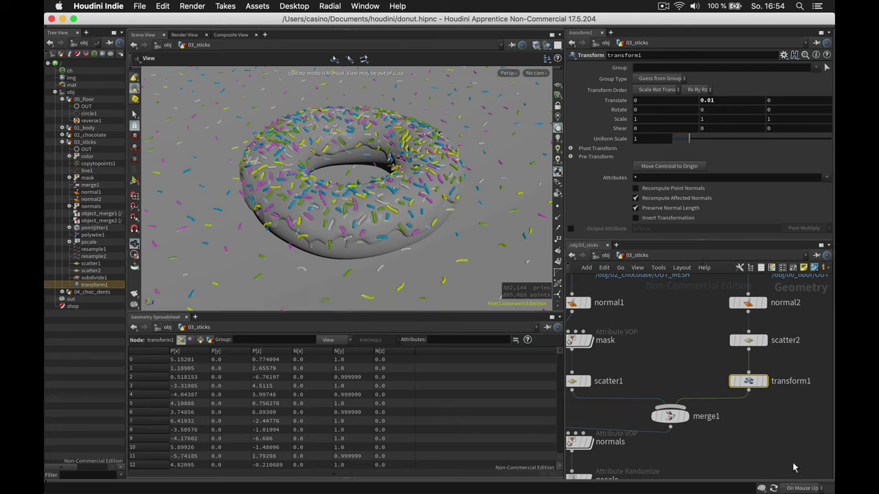
Step: Return to object level, check the raised floor sprinkles and save the scene
click(765, 430)
middle_drag(746, 437, 743, 428)
key(u)
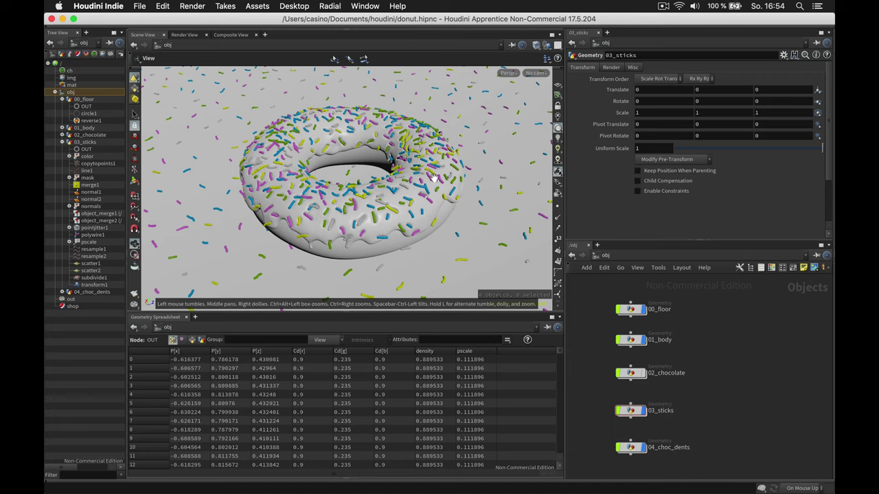
mouse_move(388, 184)
mouse_down()
mouse_move(374, 213)
mouse_move(309, 214)
mouse_move(379, 176)
mouse_up()
click(139, 6)
click(165, 73)
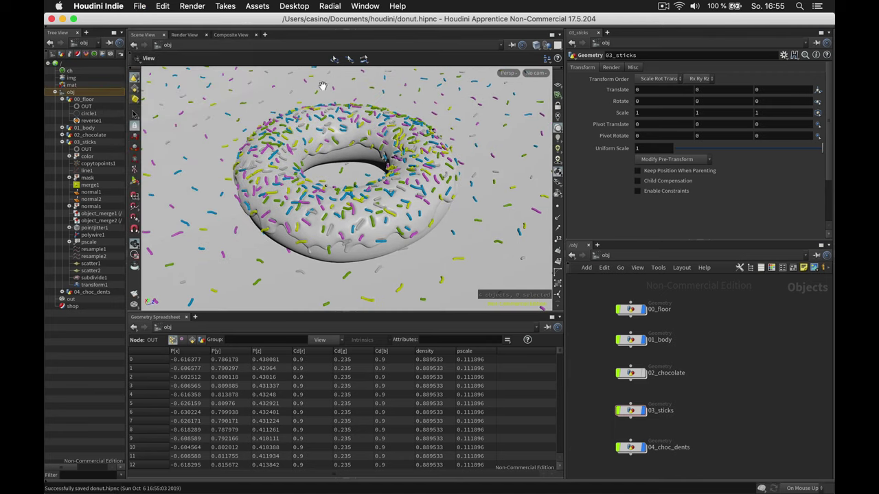
Step: Add an Environment Light to the scene and place it beside 00_floor in the network
mouse_move(742, 373)
middle_down()
mouse_move(763, 368)
mouse_move(749, 356)
middle_up()
key(Tab)
text(en)
key(Return)
drag(734, 339, 740, 310)
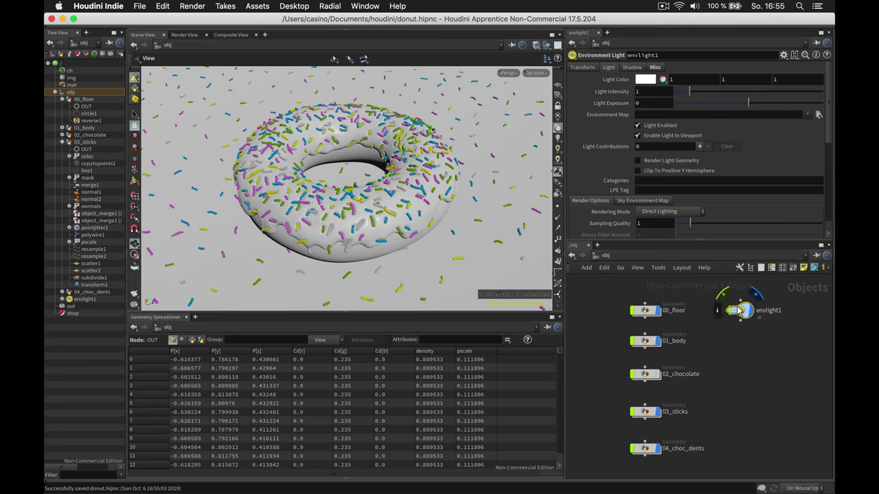
Step: Load spruit_sunrise_4k.hdr from the home Downloads folder as the light's environment map
click(816, 115)
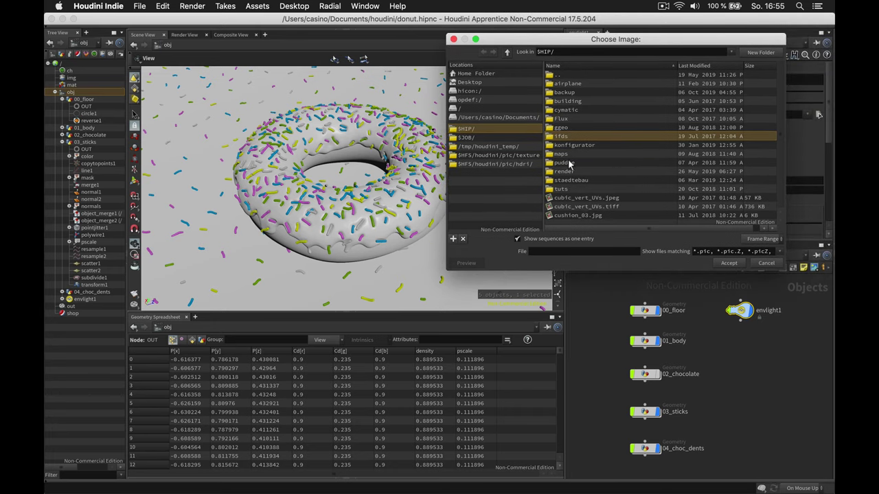
click(482, 74)
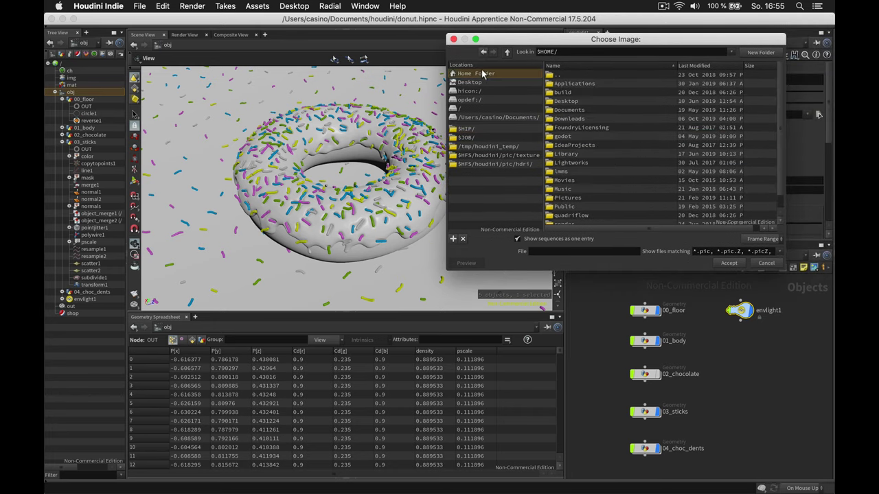
click(474, 82)
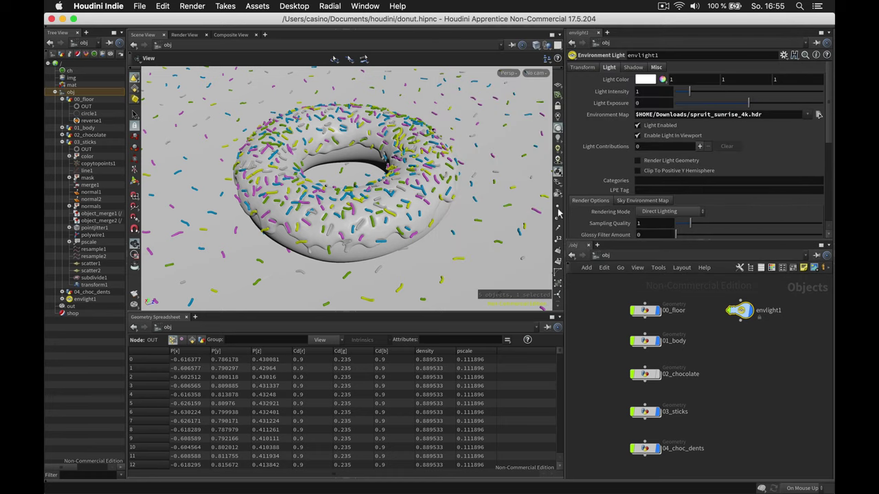
Step: Create a Mantra render node and a new camera from the current view
click(192, 6)
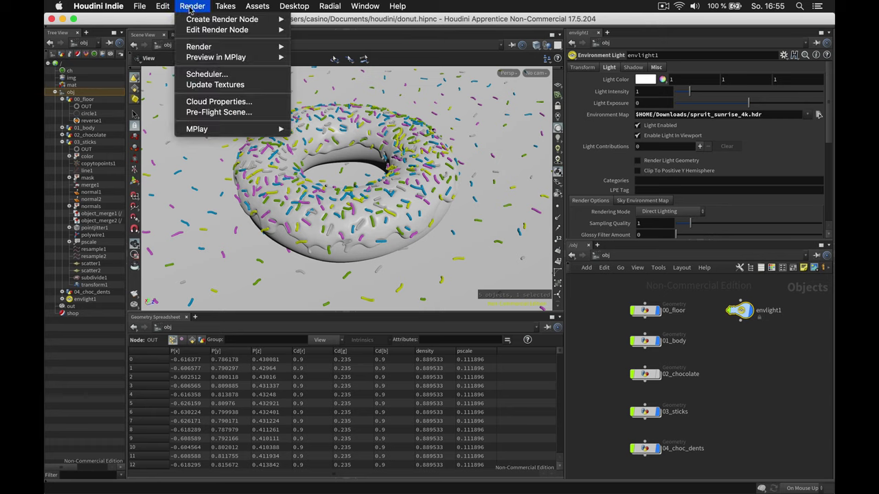
mouse_move(227, 19)
click(327, 33)
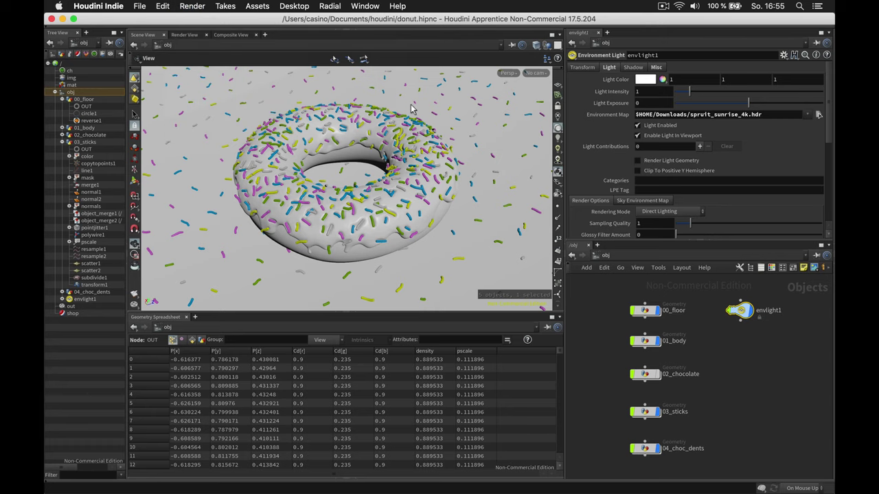
click(536, 73)
click(543, 104)
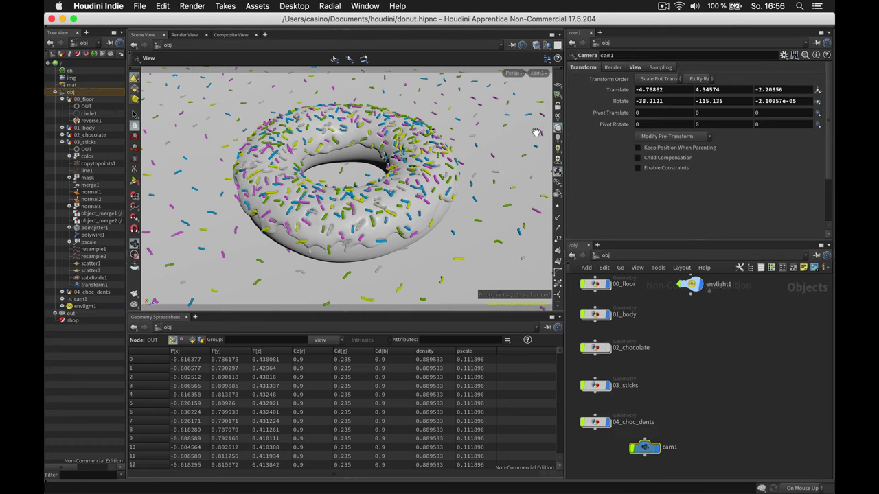
Step: Set the camera's focal length to 80 mm and reframe the donut through it
click(635, 66)
click(650, 136)
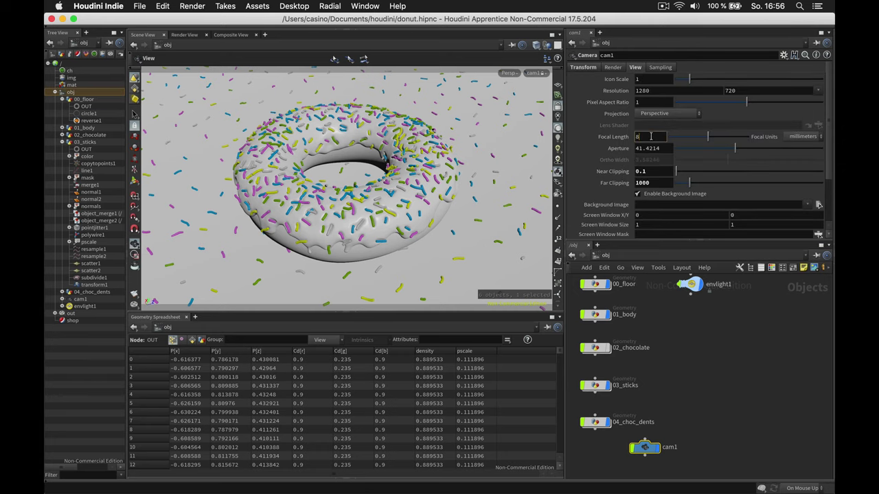
key(Return)
right_drag(419, 158, 316, 186)
middle_drag(415, 160, 398, 180)
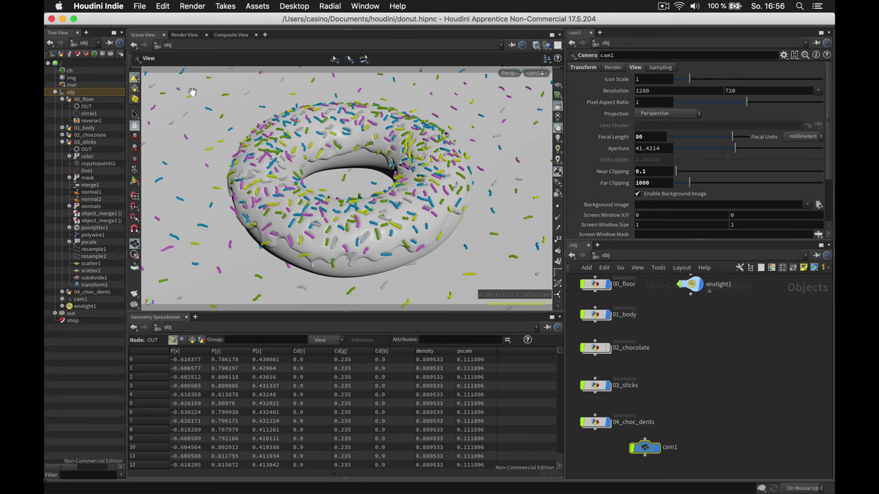
Step: Override the camera resolution to half on mantra1 and start a preview in the Render View
click(192, 34)
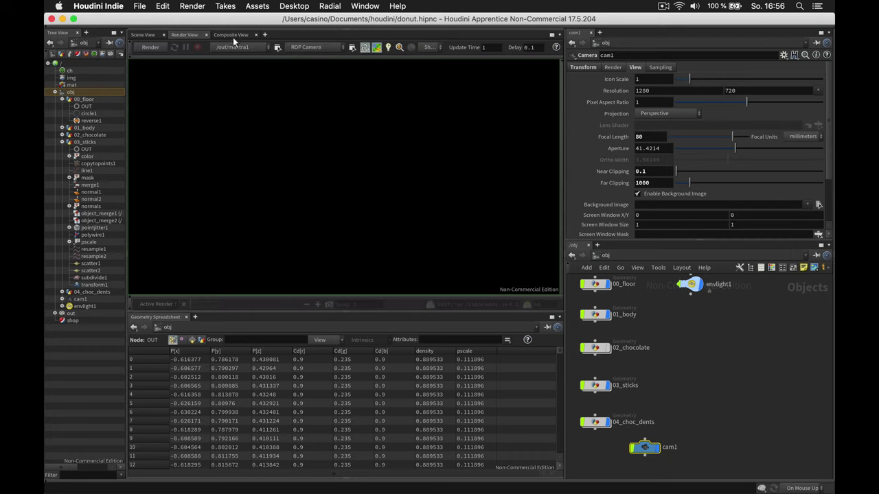
click(278, 47)
click(249, 99)
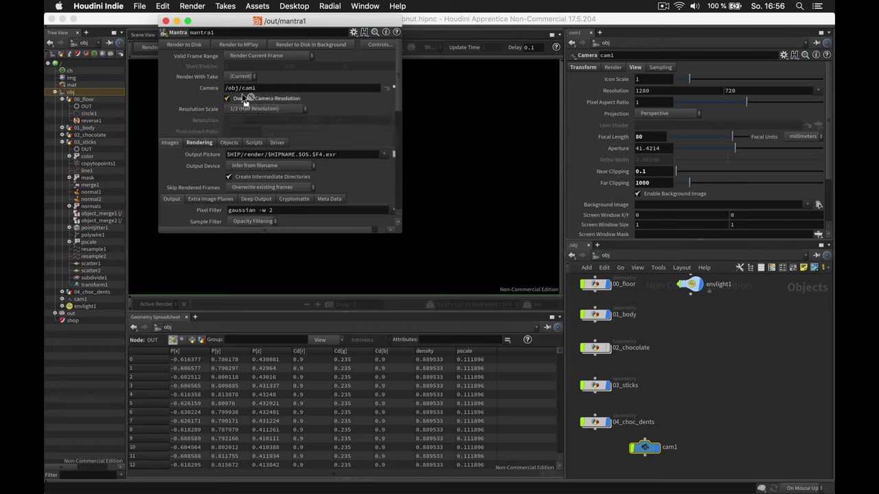
click(166, 22)
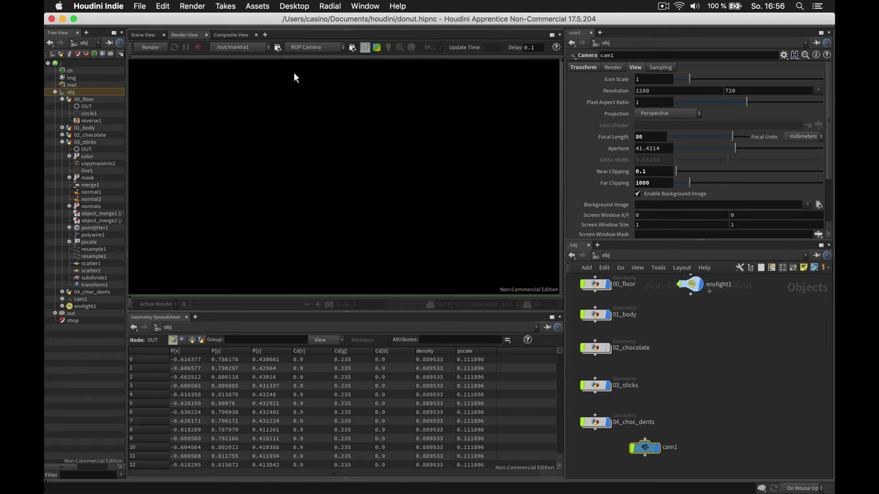
click(150, 47)
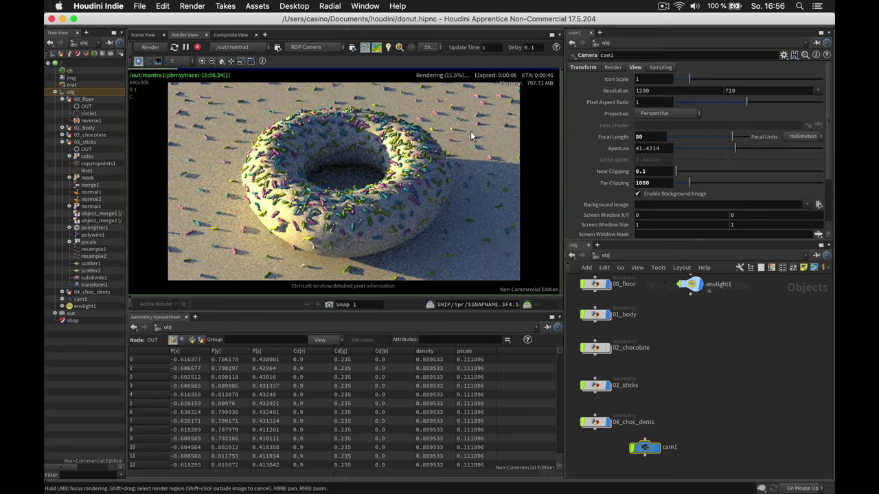
Step: Turn off Relax Iterations on scatter2 in 03_sticks and return to object level
key(super+z)
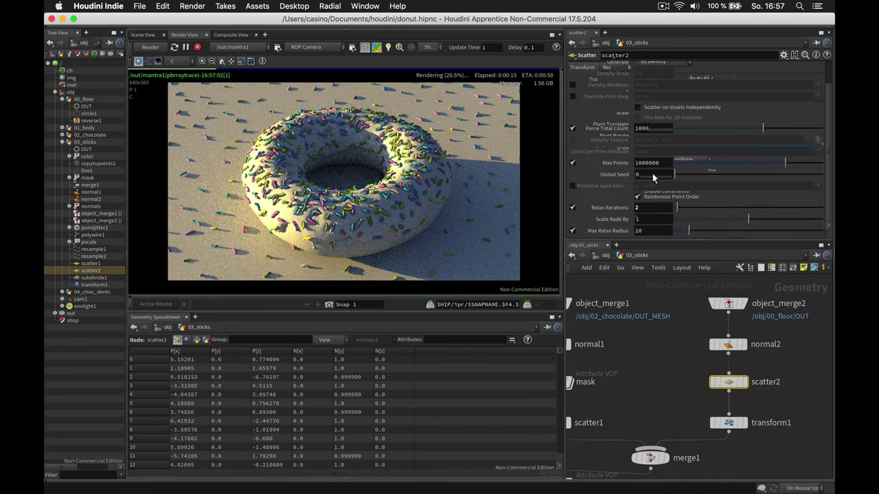
click(572, 207)
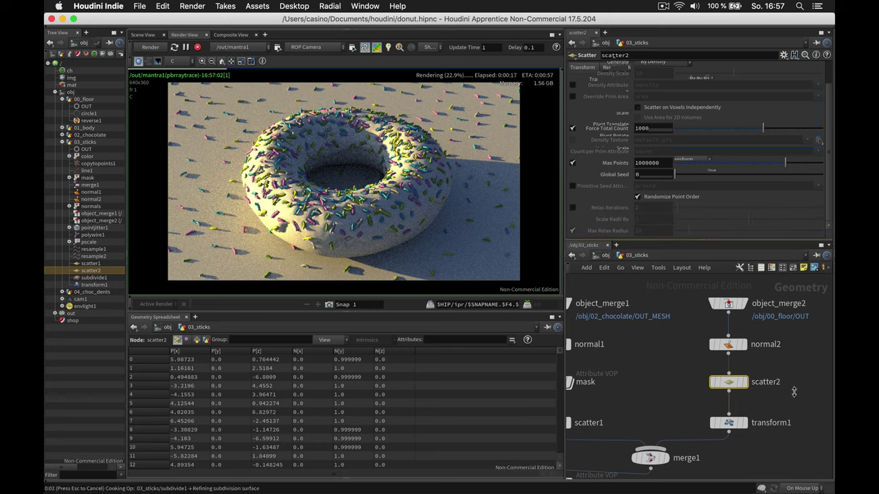
click(72, 78)
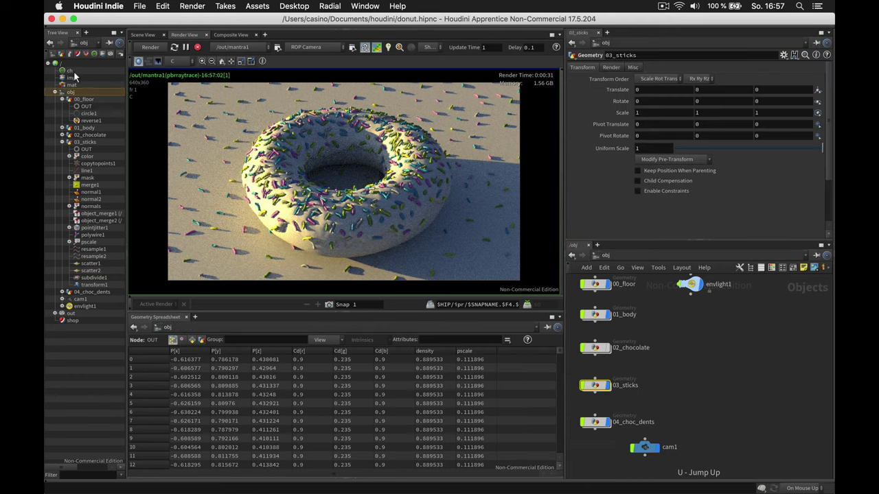
Step: Create a Principled Shader in the mat network
click(71, 84)
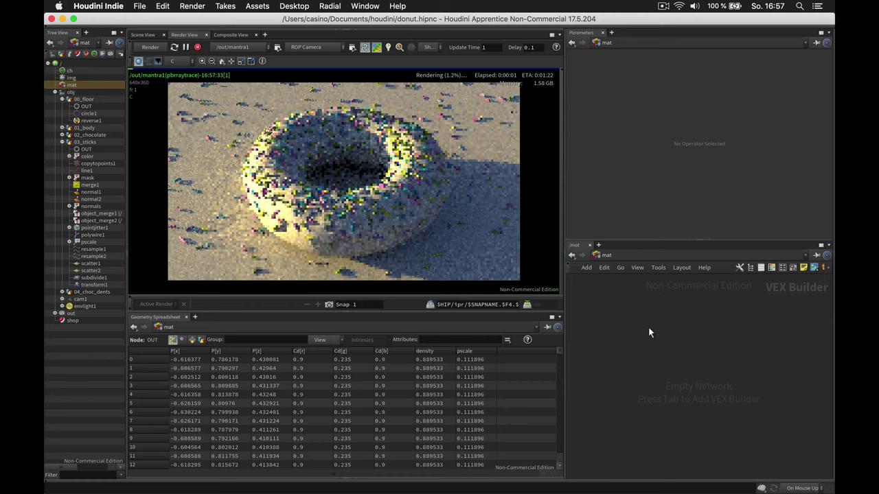
key(Tab)
text(princ)
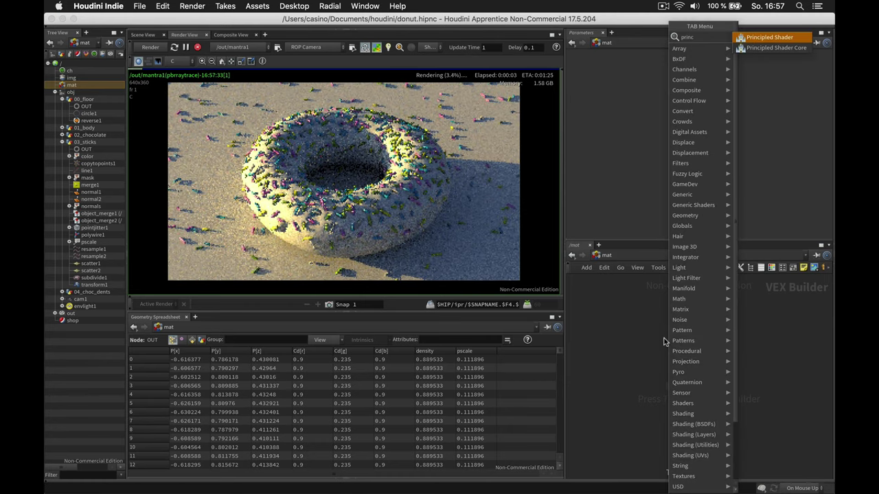
key(Return)
click(664, 334)
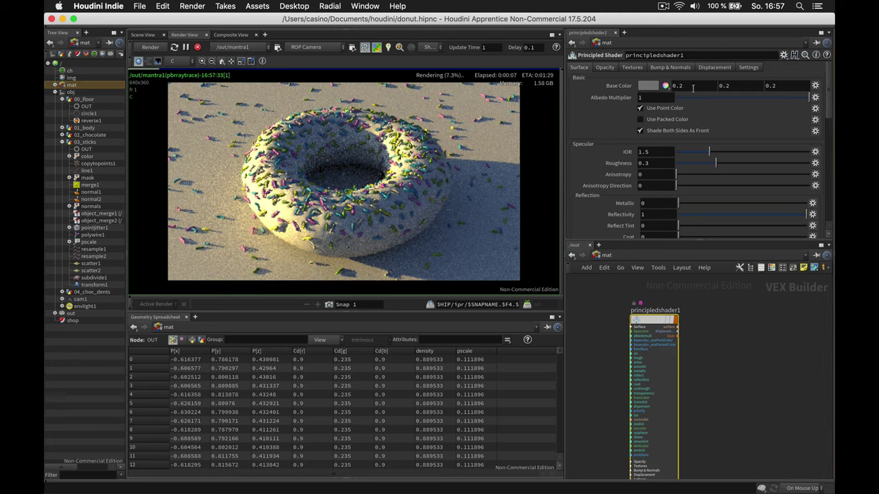
Step: Load the Milk Chocolate preset on the new shader and rename it choco
click(668, 107)
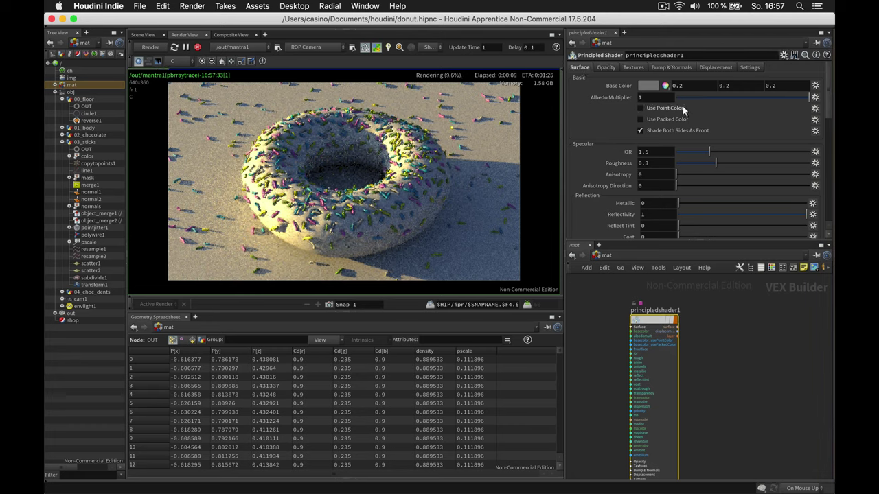
click(783, 54)
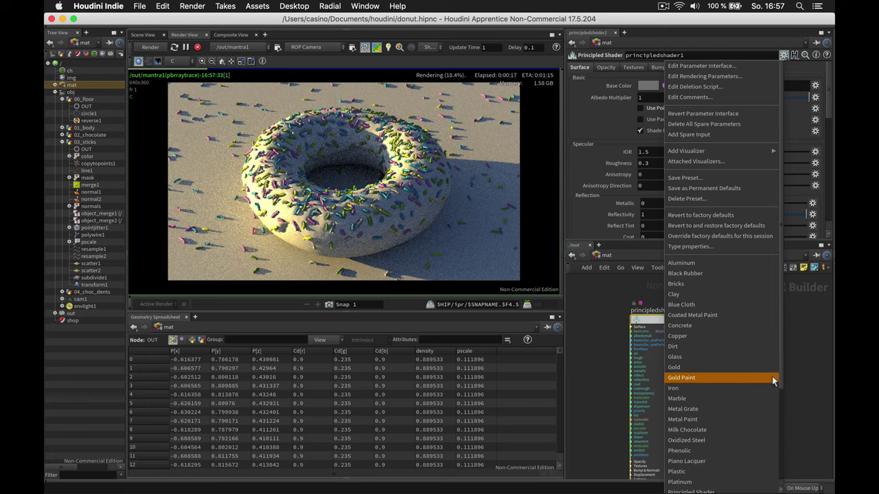
click(700, 430)
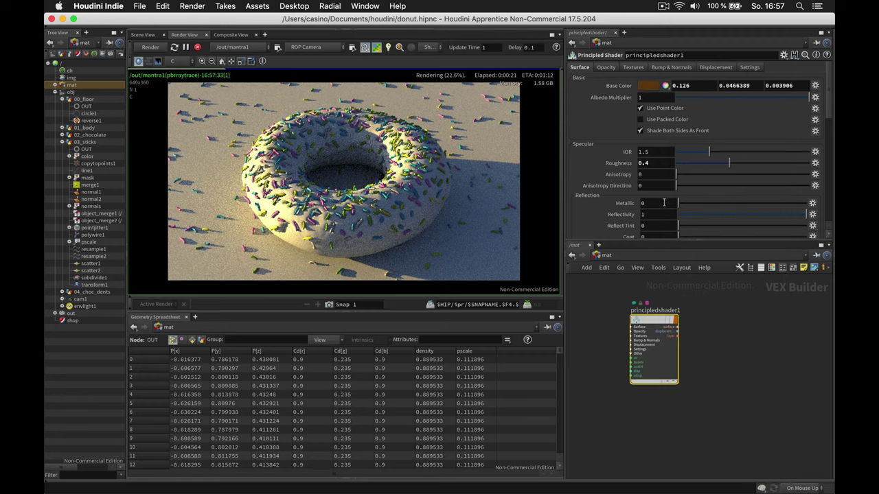
double_click(662, 310)
text(choco)
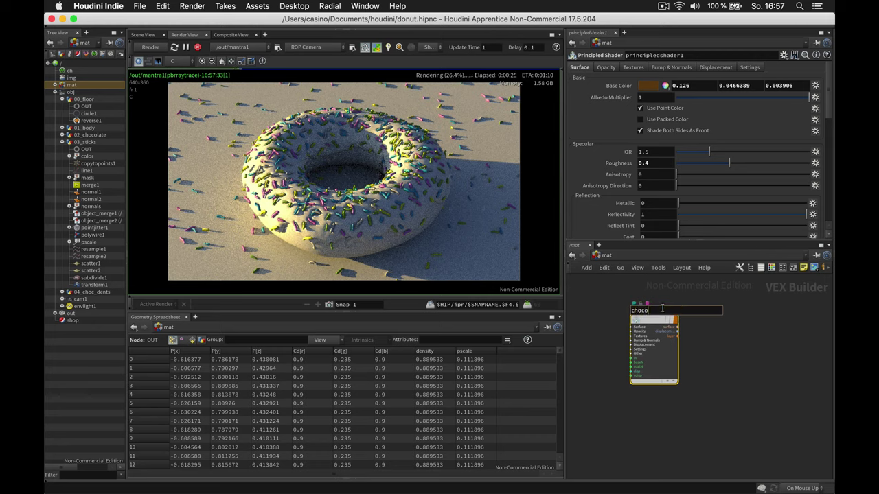
key(Return)
Step: Assign the choco material to 02_chocolate and enable rendering its polygons as subdivision
click(56, 84)
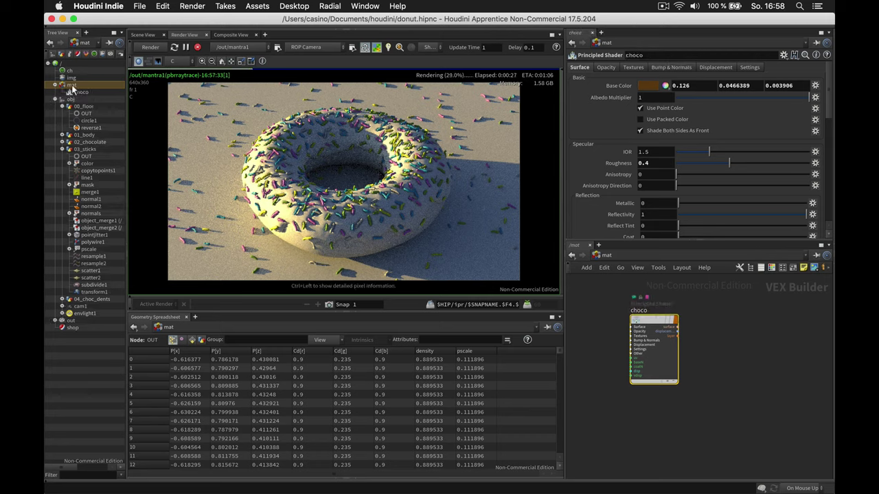
drag(77, 92, 97, 142)
click(97, 142)
click(611, 67)
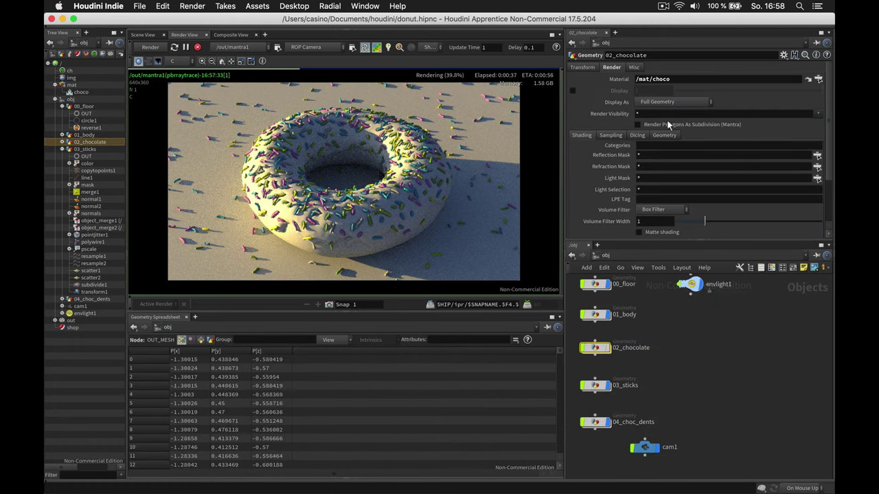
click(662, 125)
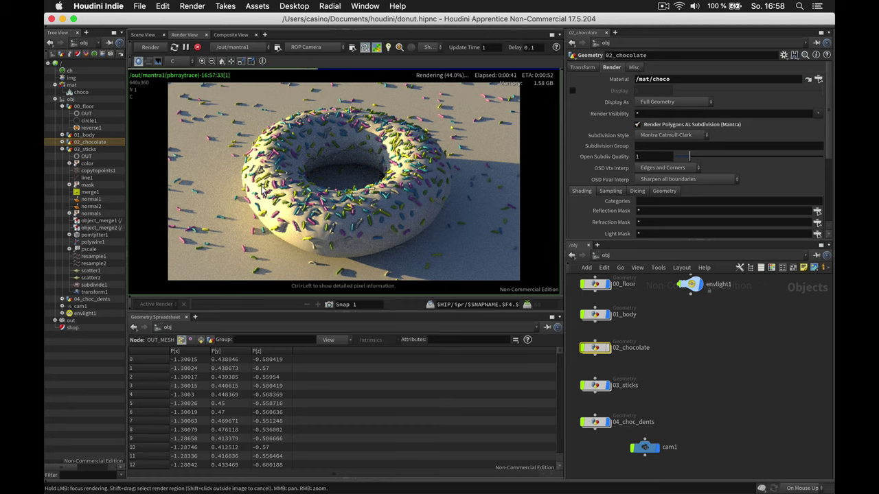
click(87, 149)
click(87, 134)
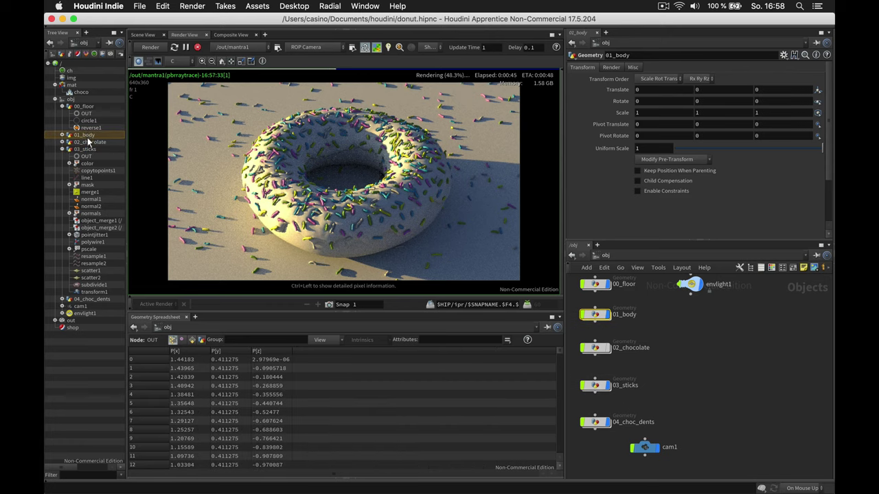
click(90, 149)
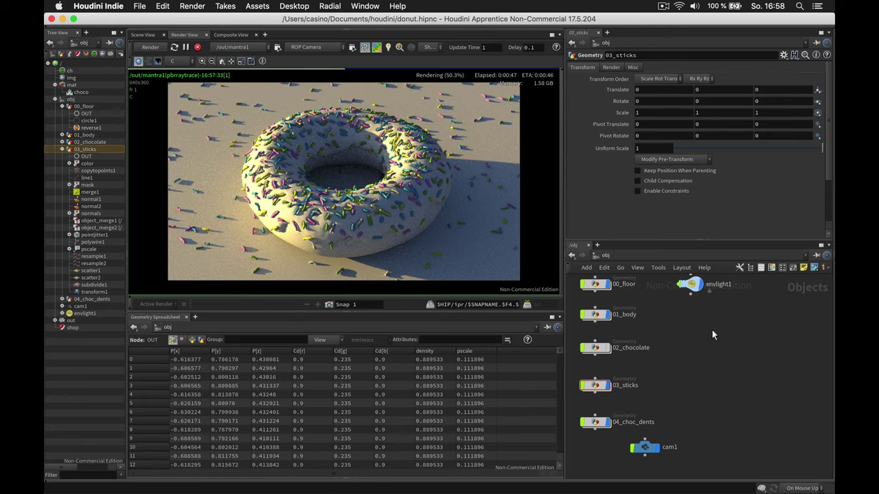
Step: Add a second Principled Shader to the mat network beside choco and name it sticks
click(80, 91)
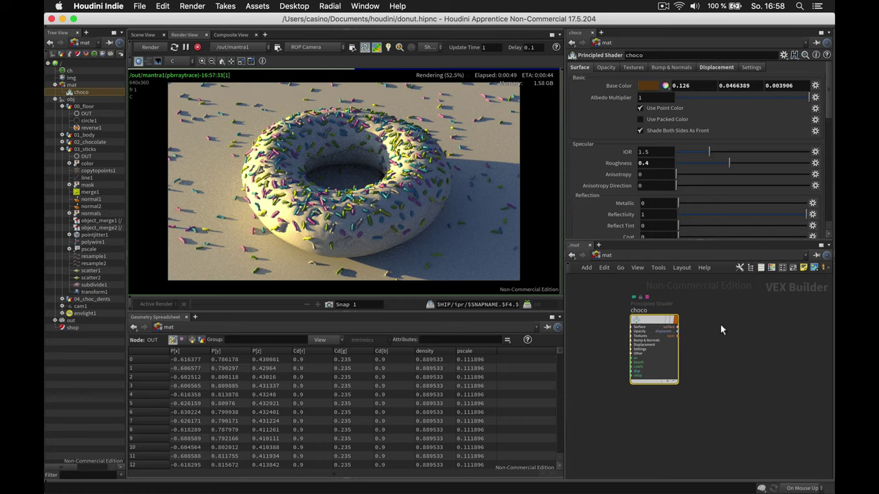
key(Tab)
text(princ)
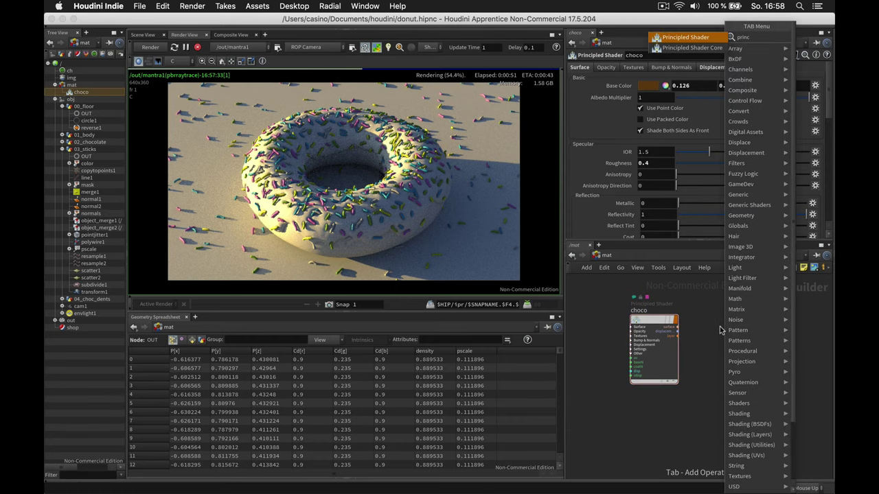
key(Return)
click(720, 324)
drag(721, 325, 732, 318)
click(735, 311)
text(st)
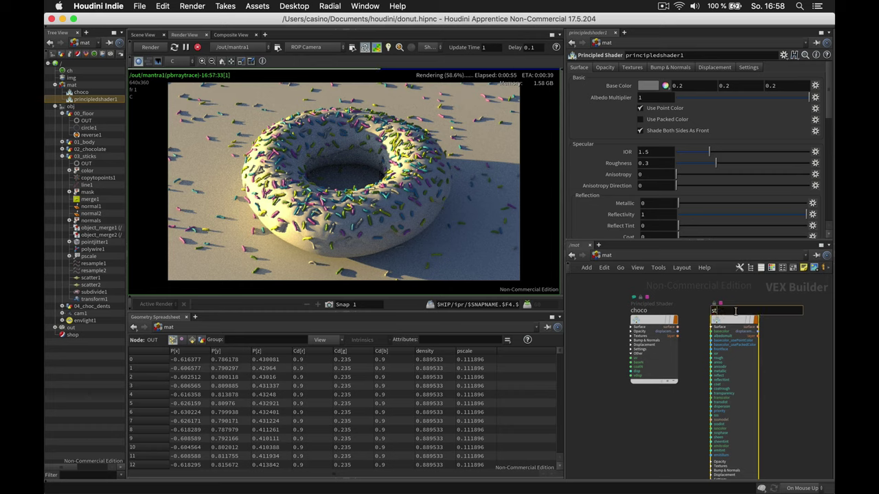
text(icks)
key(Return)
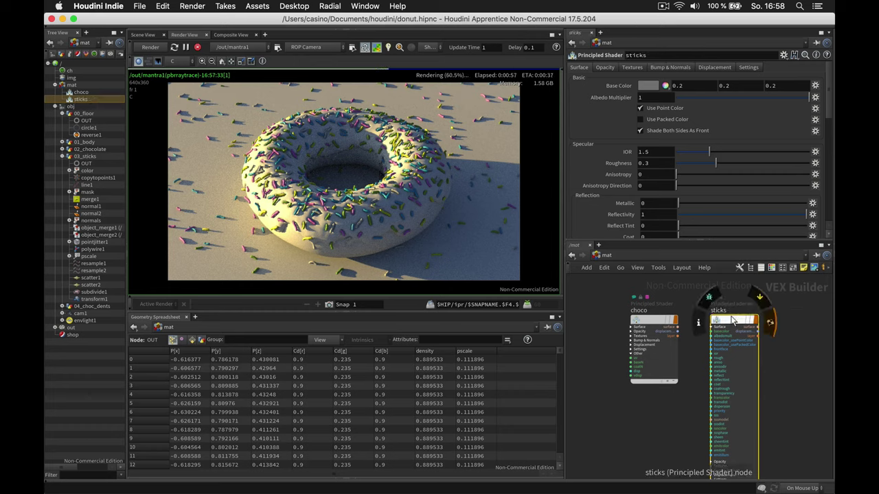
Step: Set the base color of the sticks shader to white with values 1, 1, 1
click(695, 83)
text(1)
key(Tab)
text(1)
key(Tab)
text(1)
key(Return)
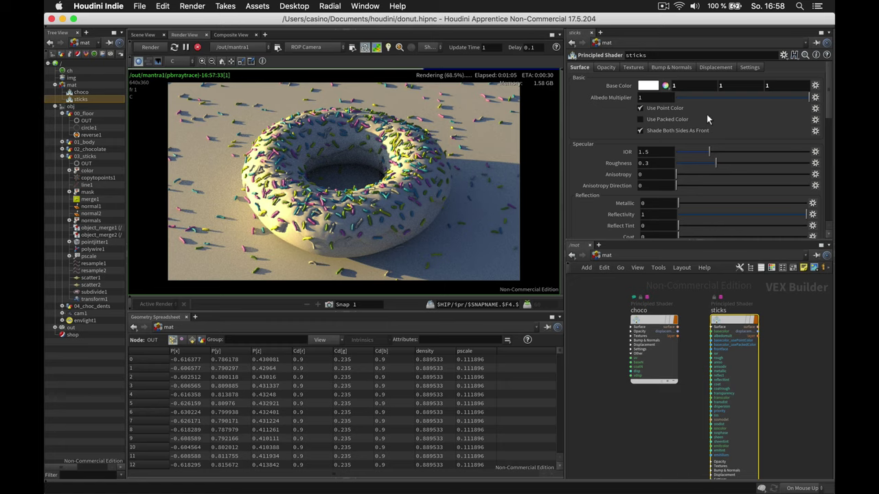
Step: Set the sticks shader's roughness to 0.1 and its reflectivity to 0.2
click(666, 163)
key(BackSpace)
text(1)
key(Return)
drag(827, 108, 829, 132)
double_click(659, 136)
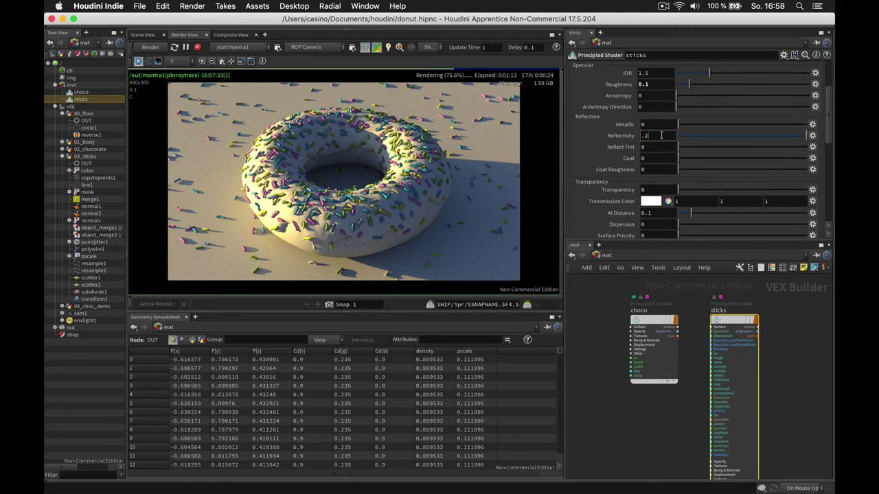
text(.2)
key(Return)
mouse_move(827, 123)
mouse_down()
mouse_move(827, 113)
mouse_move(830, 182)
mouse_move(825, 125)
mouse_up()
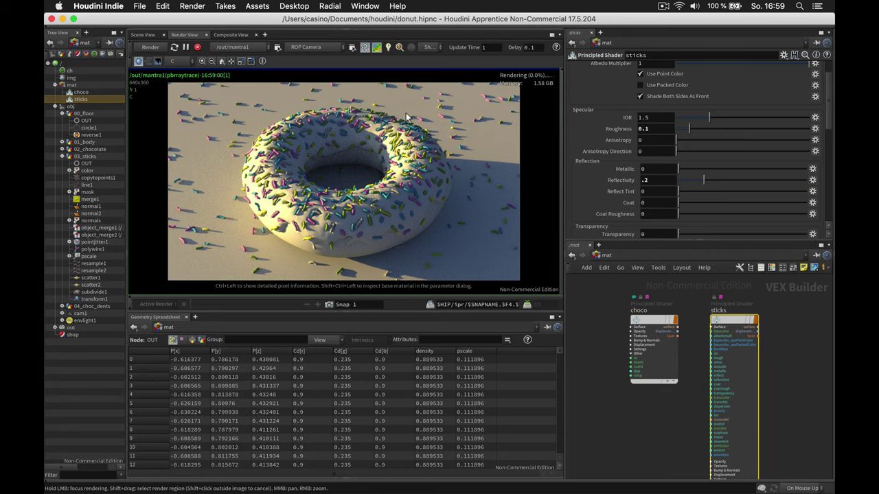
Step: Clear the material assigned to 02_chocolate and turn off its polygon subdivision rendering
click(100, 149)
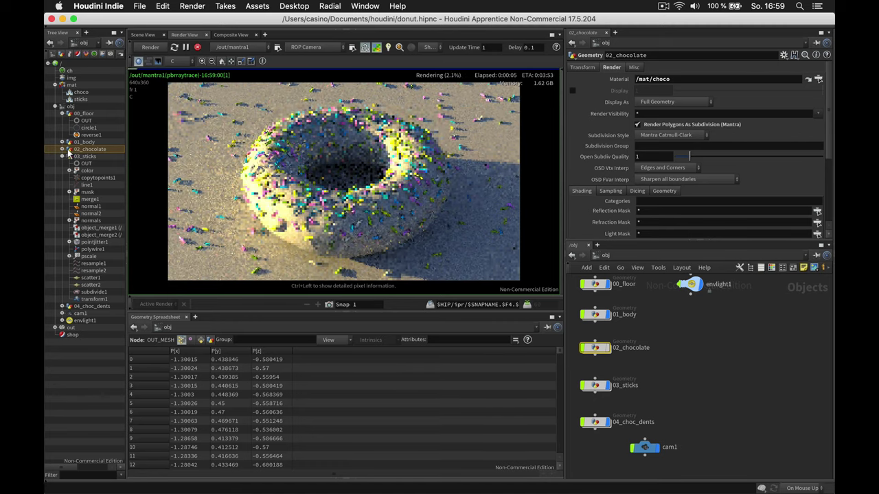
click(683, 79)
key(BackSpace)
click(692, 124)
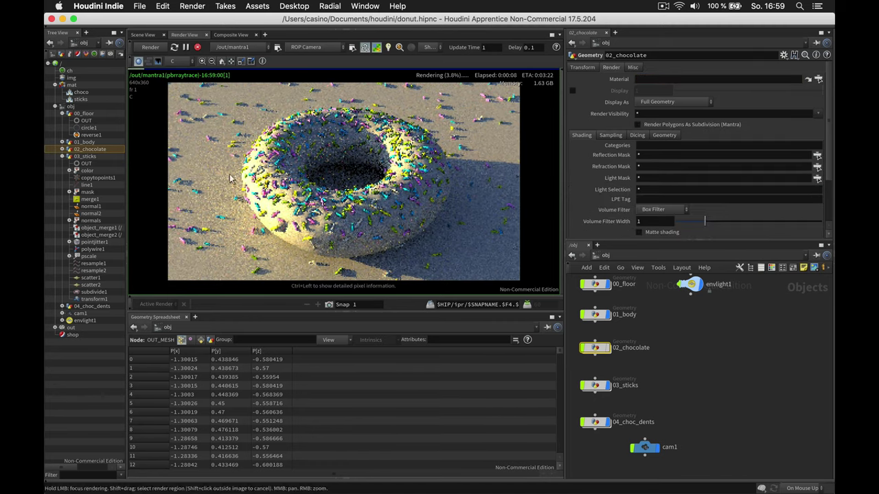
Step: Assign the choco material to 04_choc_dents and enable rendering its polygons as subdivision
click(61, 157)
click(89, 163)
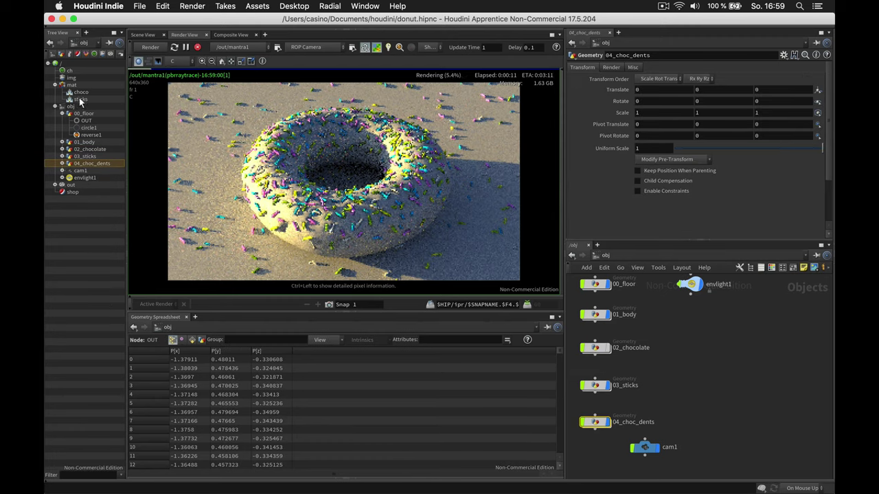
drag(80, 92, 101, 163)
click(100, 162)
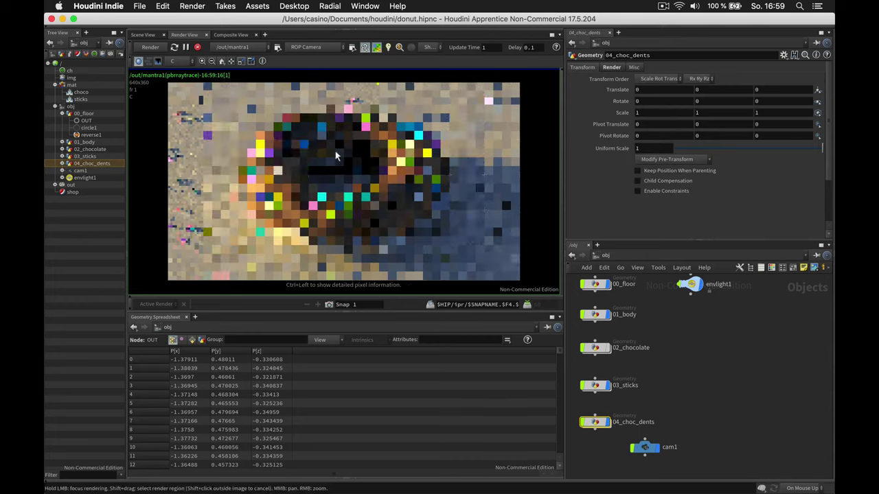
click(619, 67)
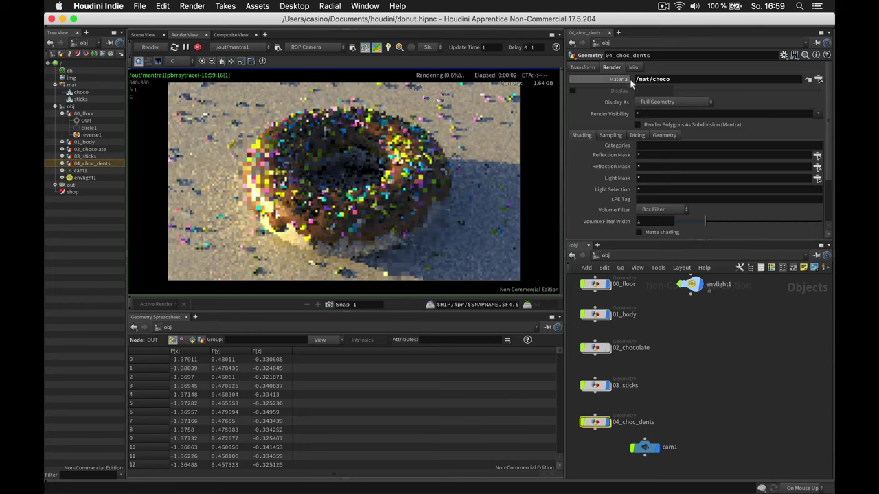
click(671, 124)
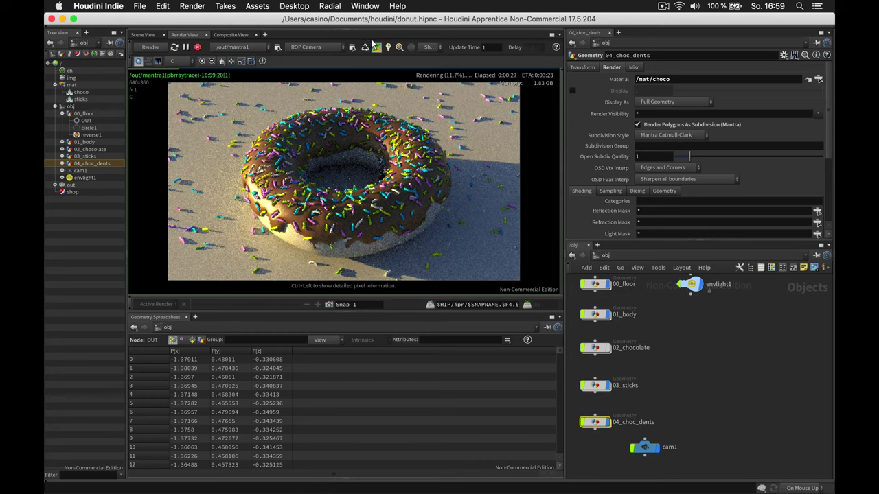
Step: Stop the preview render and insert a Point VOP between transform1 and OUT inside 01_body
click(197, 47)
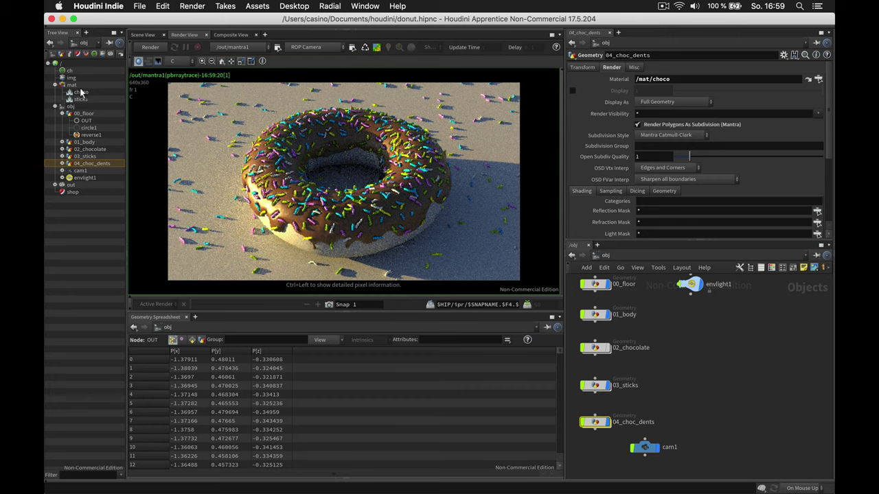
click(87, 142)
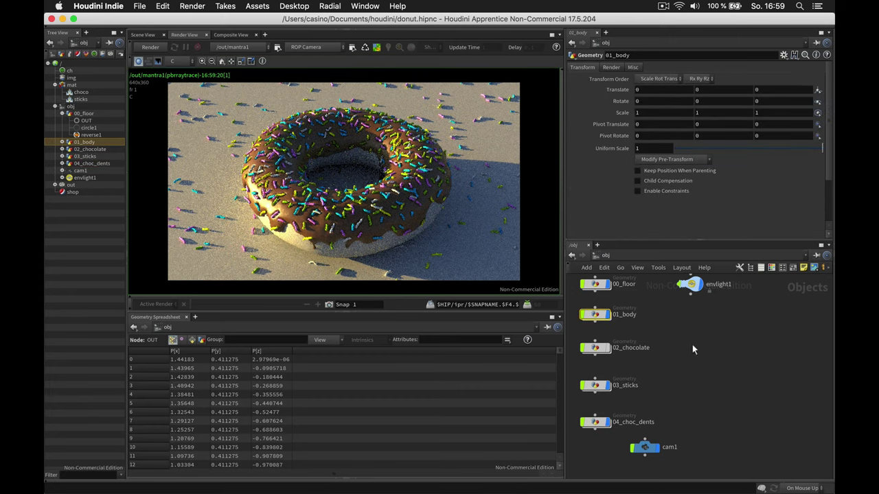
double_click(595, 315)
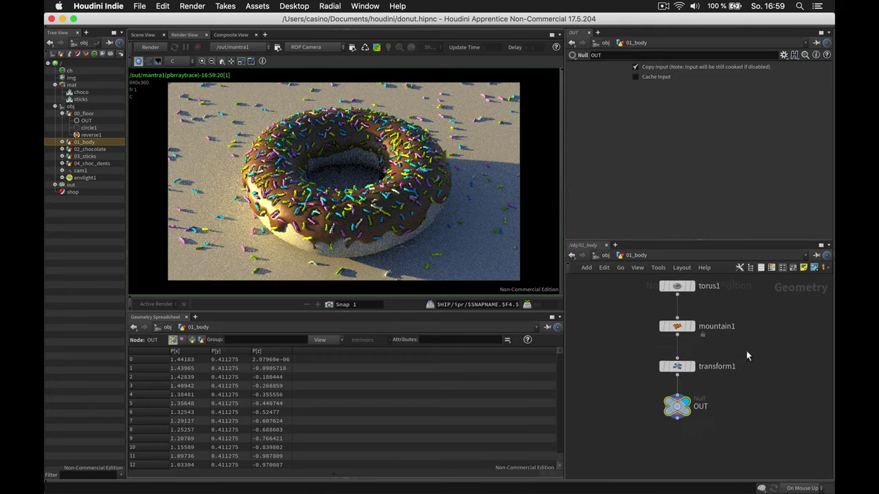
drag(677, 405, 678, 436)
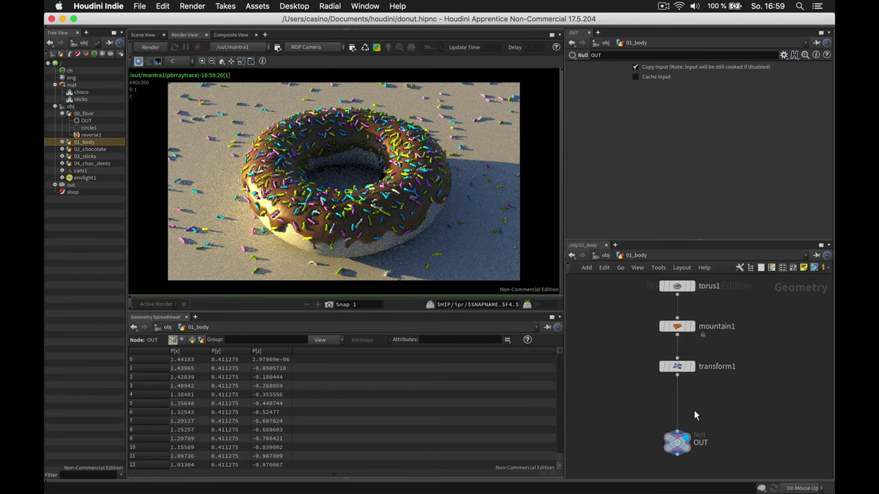
text(pvop)
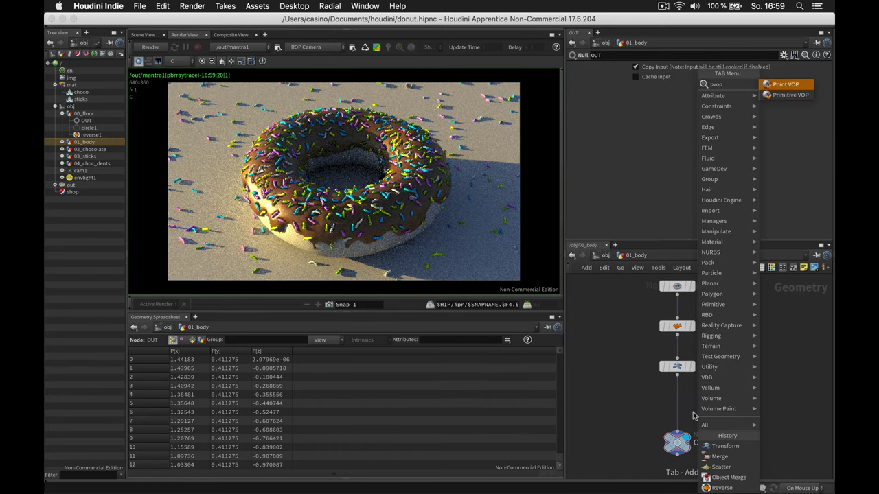
key(Return)
click(695, 410)
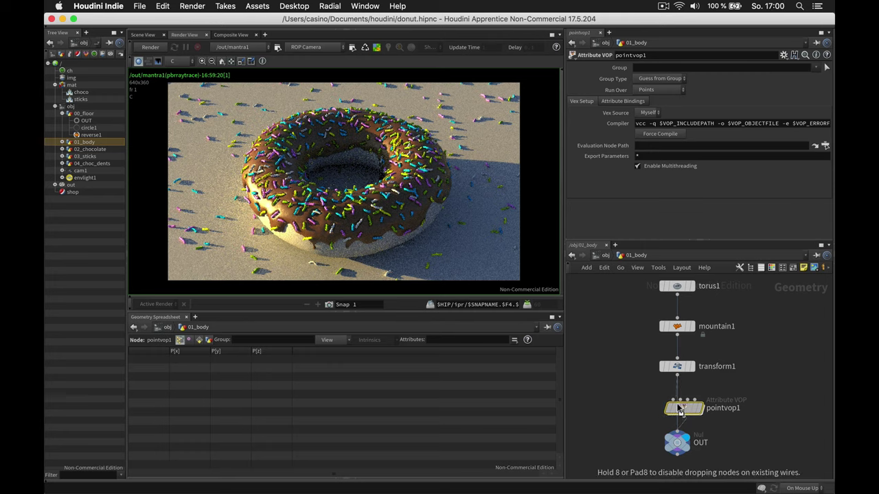
Step: Display the Point VOP's result in the Scene View with the other objects hidden
click(148, 34)
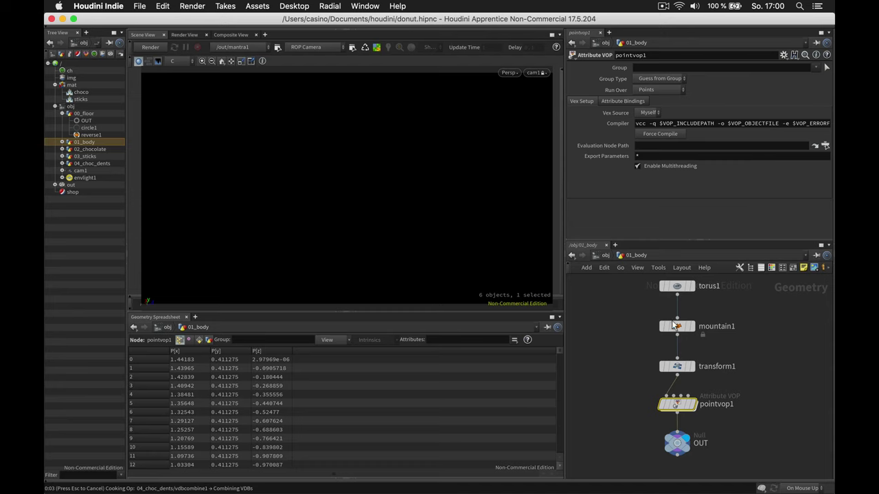
click(694, 404)
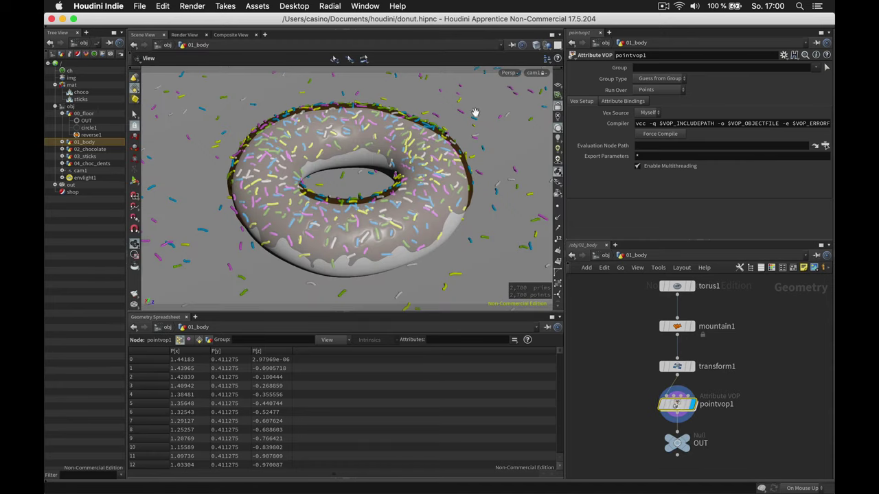
click(546, 46)
click(583, 76)
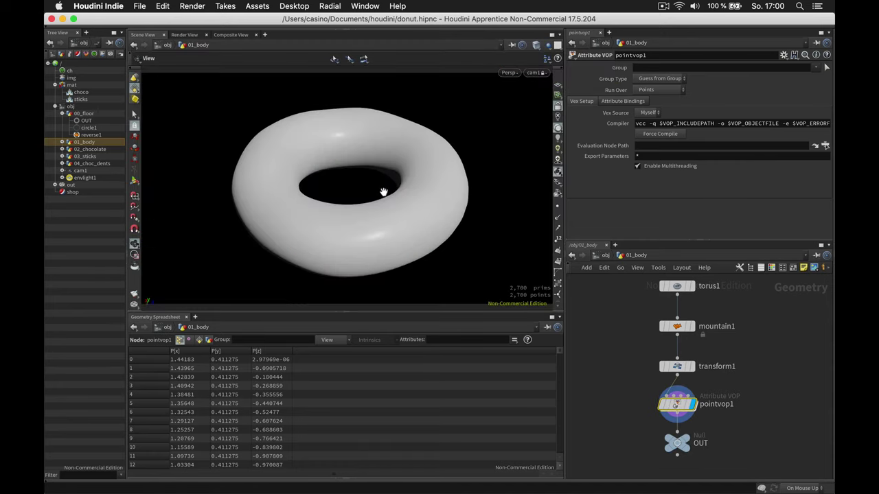
drag(394, 198, 426, 162)
Step: Rename the Point VOP in 01_body to color and go inside its network
double_click(705, 405)
text(c)
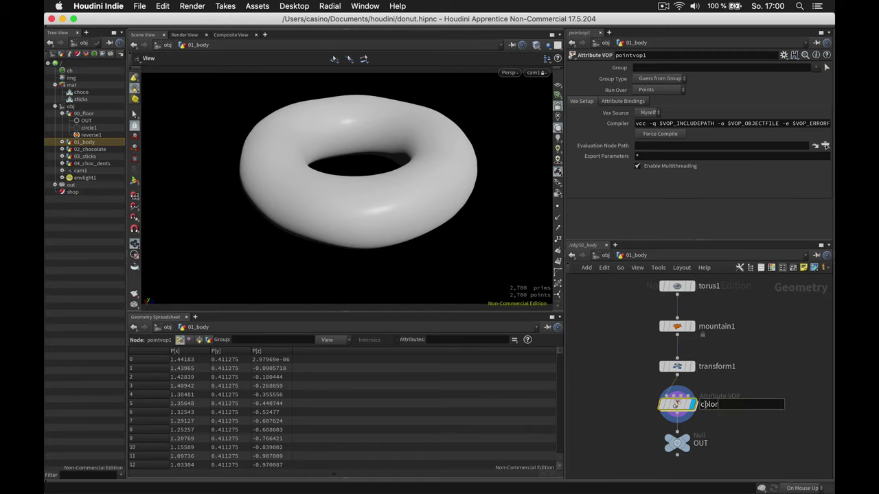
text(olor)
key(Return)
double_click(676, 403)
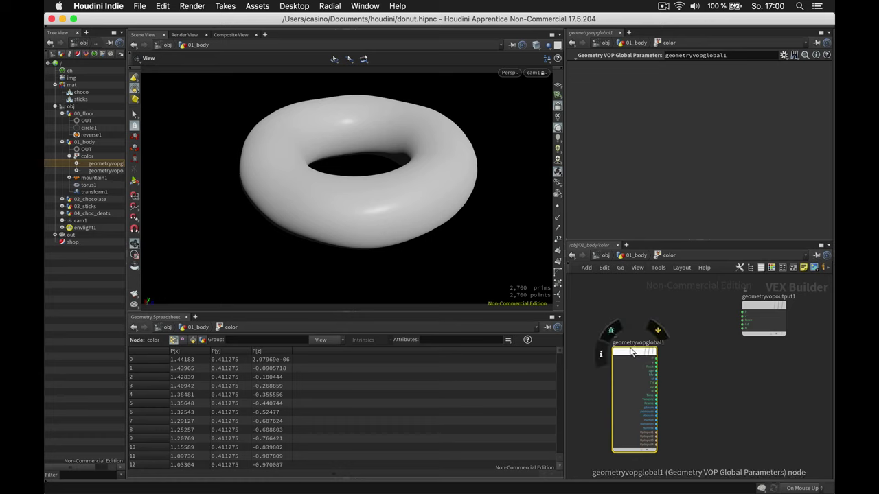
Step: Widen the network editor and add a Relative to Bounding Box node beside the global parameters node
drag(631, 352, 615, 341)
drag(564, 368, 479, 366)
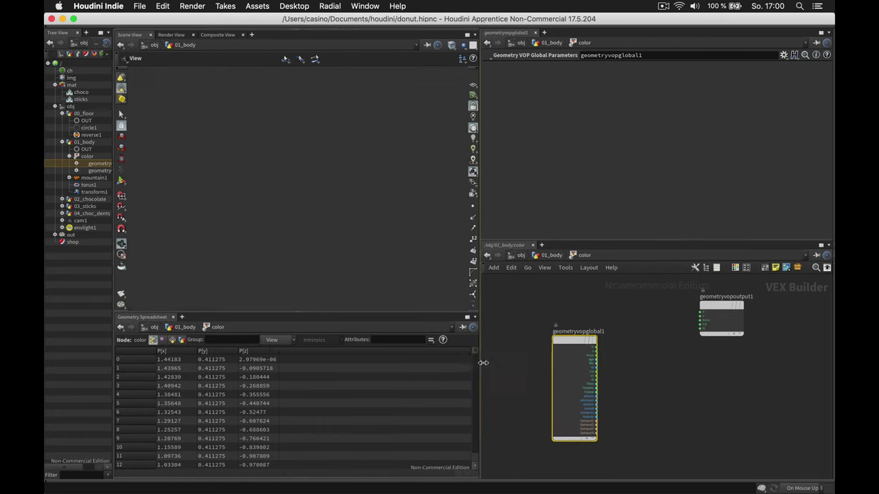
drag(584, 343, 523, 316)
scroll(549, 320, up, 2)
scroll(579, 335, up, 2)
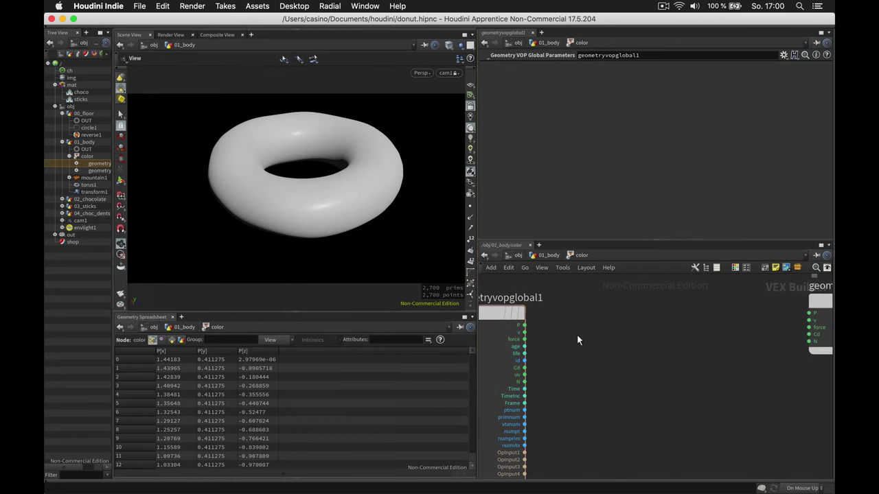
key(Tab)
text(relb)
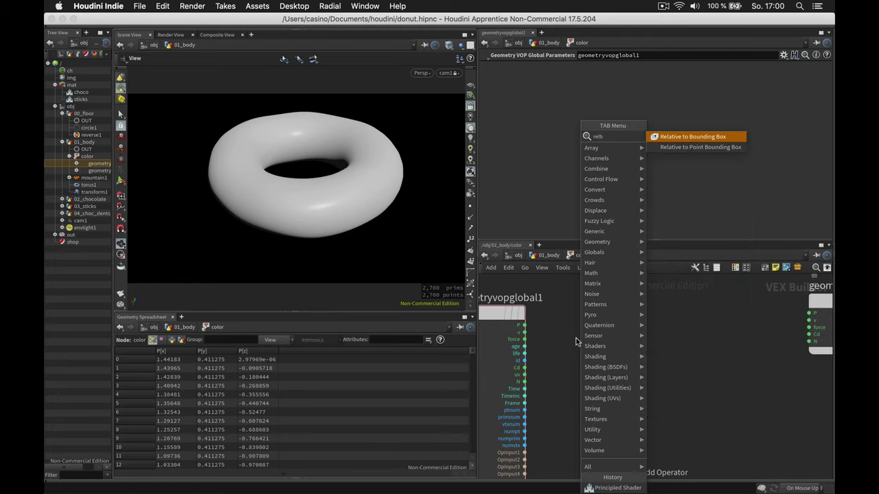
key(Return)
click(578, 336)
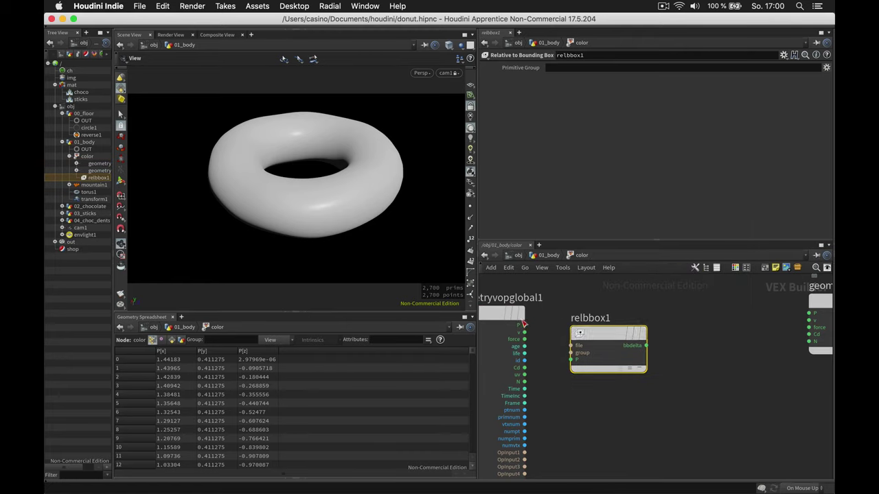
Step: Wire the global P output into relbbox1 and its bbdelta output into Cd on the output node
click(527, 326)
click(571, 360)
drag(604, 347, 587, 326)
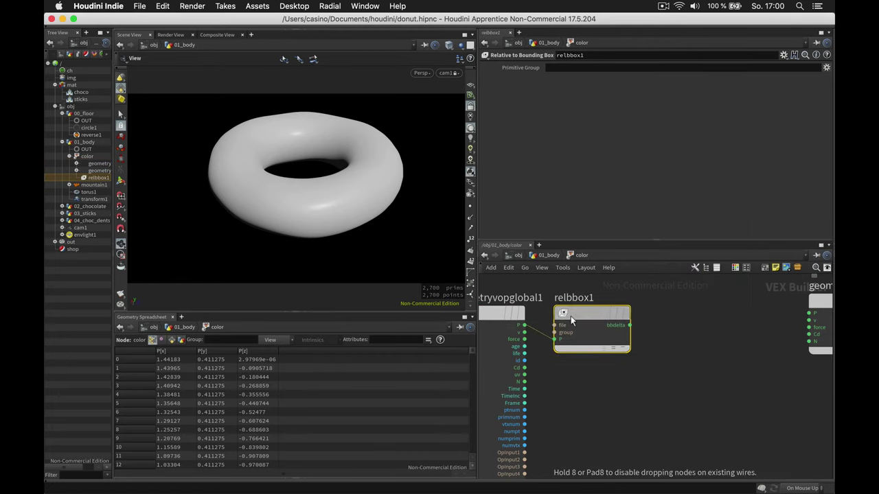
click(629, 326)
click(809, 334)
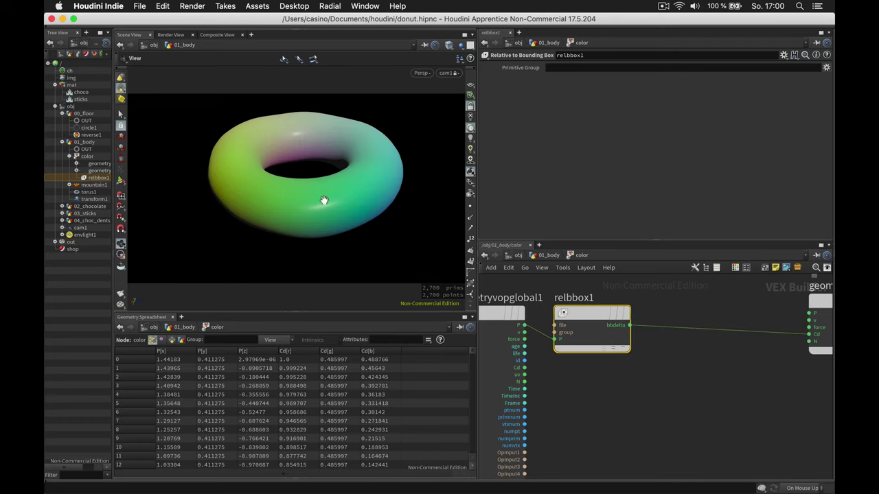
Step: Insert a Get Vector Component node between relbbox1 and Cd and set its Vector Component to Component 2
click(669, 340)
key(Tab)
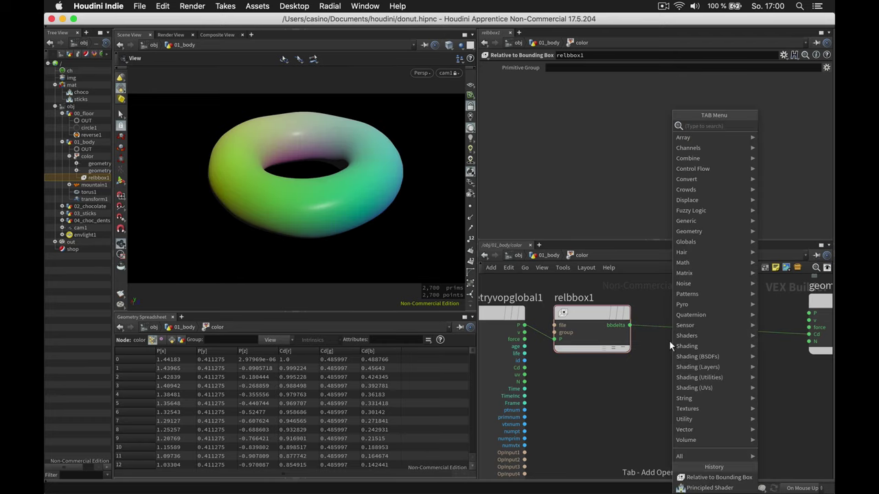
text(getve)
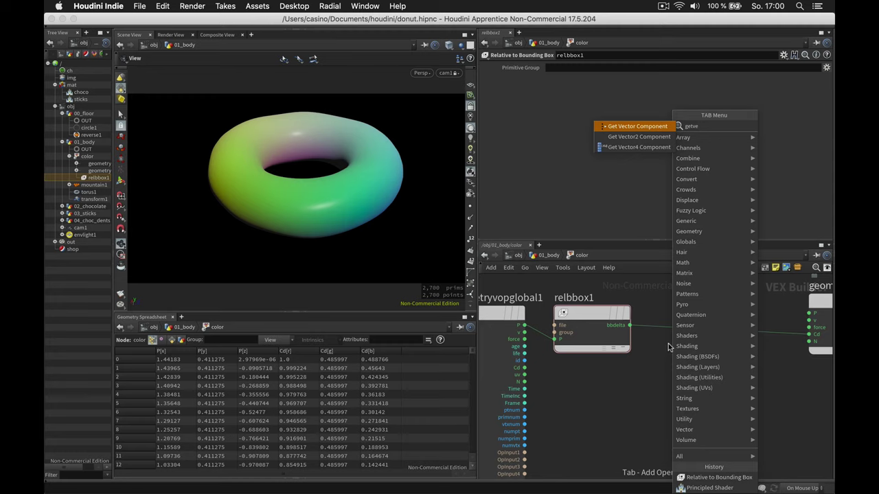
key(Return)
click(669, 340)
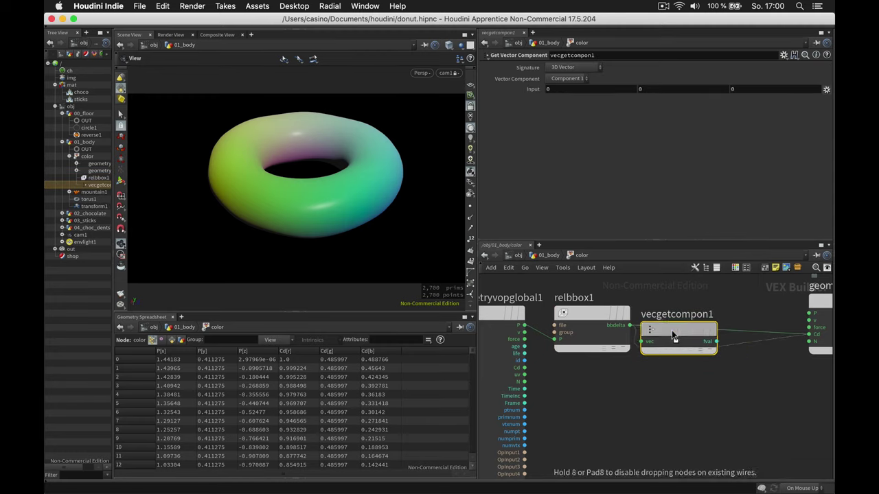
drag(673, 334, 728, 334)
click(567, 99)
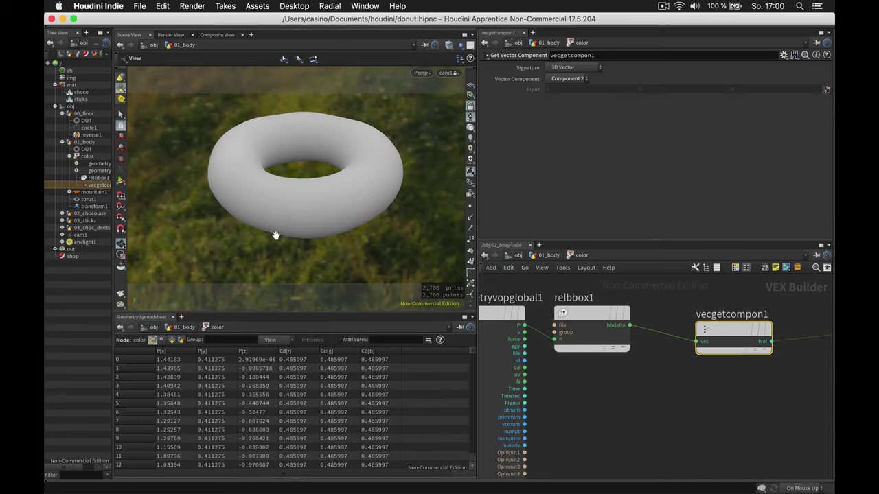
Step: Restore the lit viewport display and look at the donut from a slightly different angle
click(469, 127)
drag(332, 211, 340, 179)
drag(294, 214, 296, 250)
middle_drag(338, 203, 348, 223)
Step: Space out the VOP nodes and insert a Ramp Parameter node between vecgetcompon1 and the Cd input
scroll(752, 418, down, 3)
middle_drag(748, 407, 679, 414)
drag(670, 371, 653, 362)
drag(745, 362, 788, 361)
click(726, 385)
key(Tab)
text(ramp p)
key(Return)
click(722, 379)
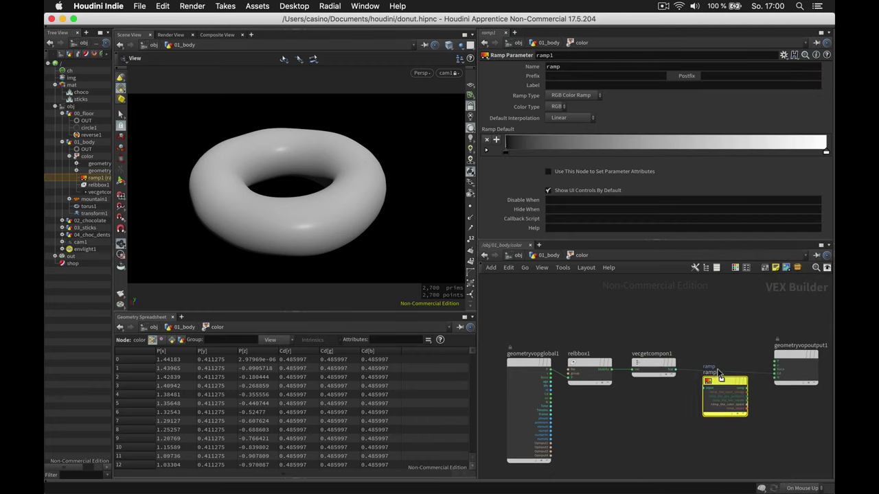
drag(719, 375, 724, 361)
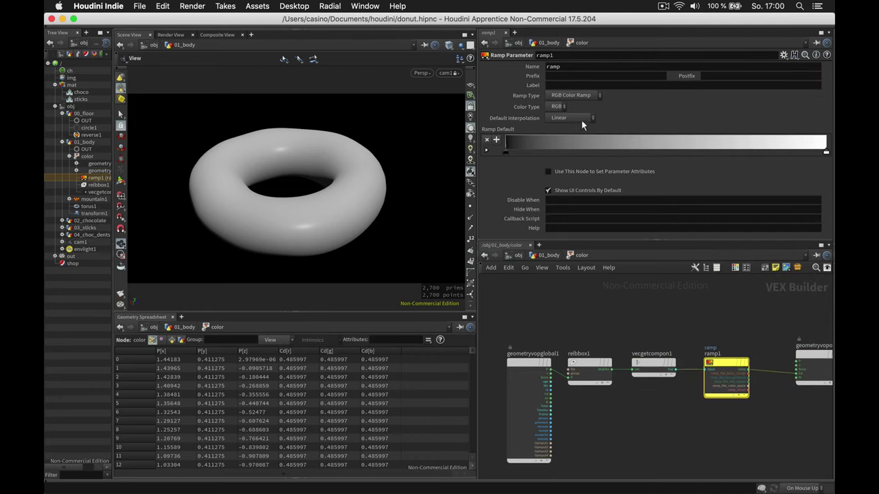
Step: Name the ramp parameter color with the label Color, and return to the 01_body network
click(571, 70)
text(color)
key(Tab)
text(Color)
key(Return)
key(u)
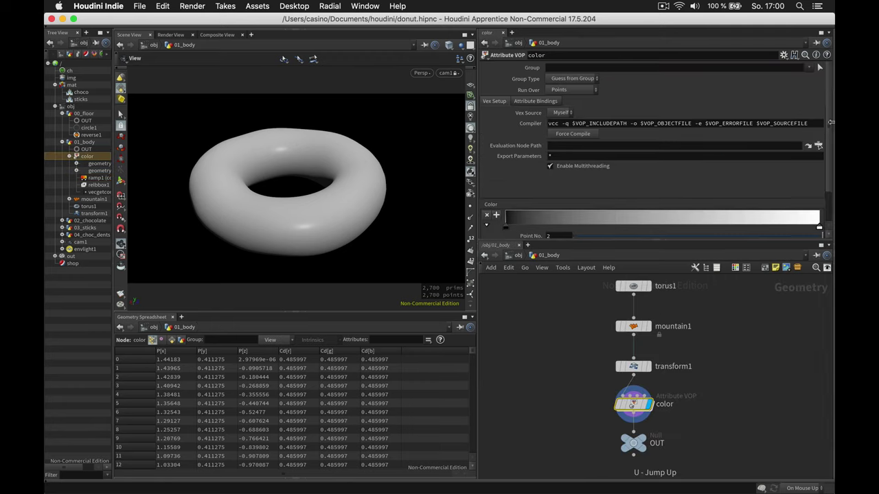
Step: Set the first point of the Color ramp to orange (0.9, 0.45, 0)
scroll(830, 141, down, 2)
drag(829, 137, 829, 140)
double_click(505, 204)
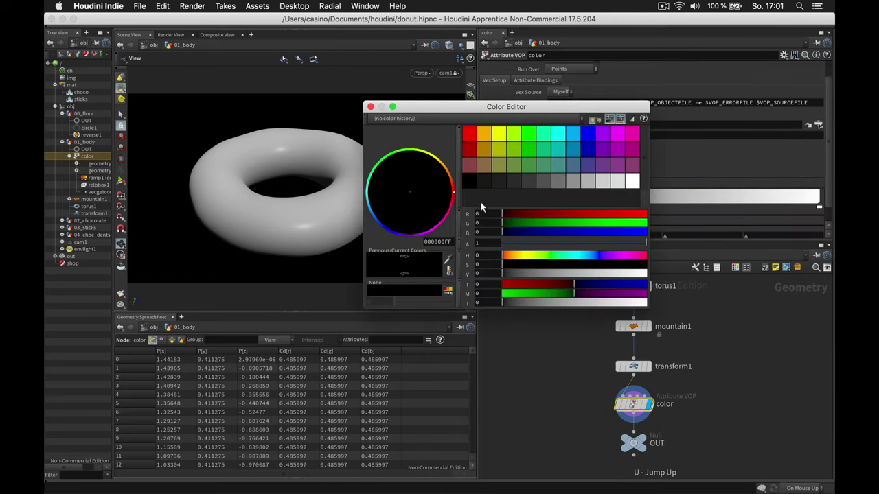
click(484, 133)
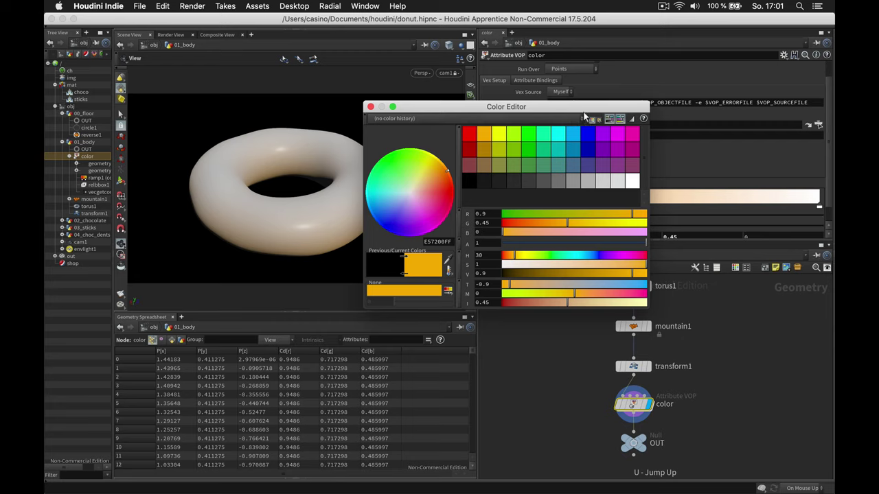
click(370, 108)
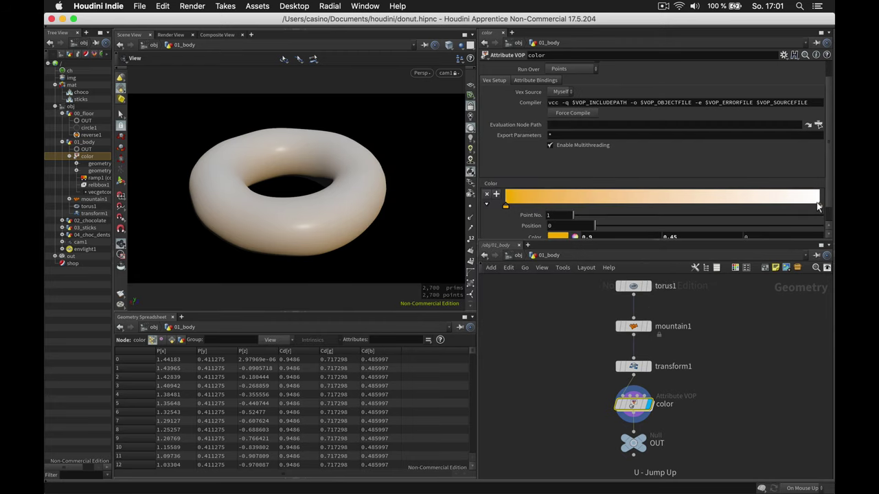
Step: Move the ramp's white point to just past the middle and add an orange point at position 1
drag(817, 206, 674, 206)
click(518, 201)
drag(542, 202, 817, 202)
Step: Darken the ramp's end point to brown with saturation 0.742 and value 0.464
double_click(816, 202)
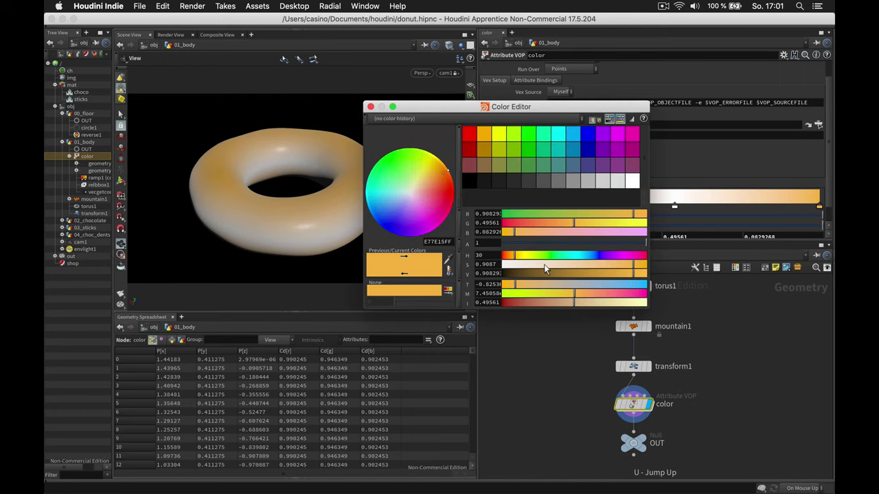
click(608, 264)
drag(578, 273, 567, 273)
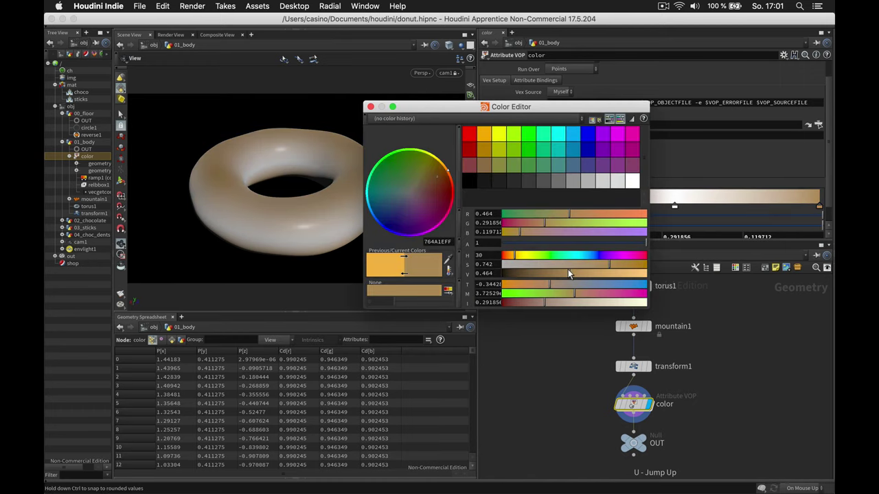
click(370, 107)
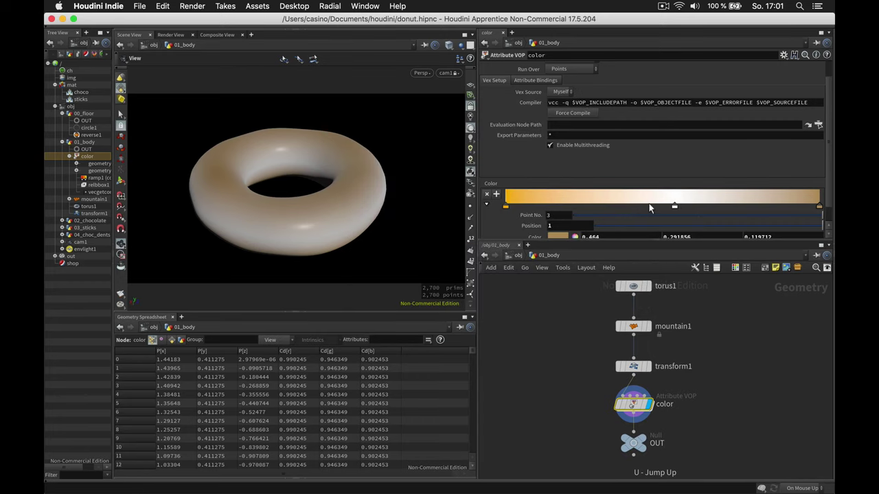
Step: Change the ramp's white middle point to a light tan with hue 30, saturation 0.563 and value 0.761
double_click(673, 206)
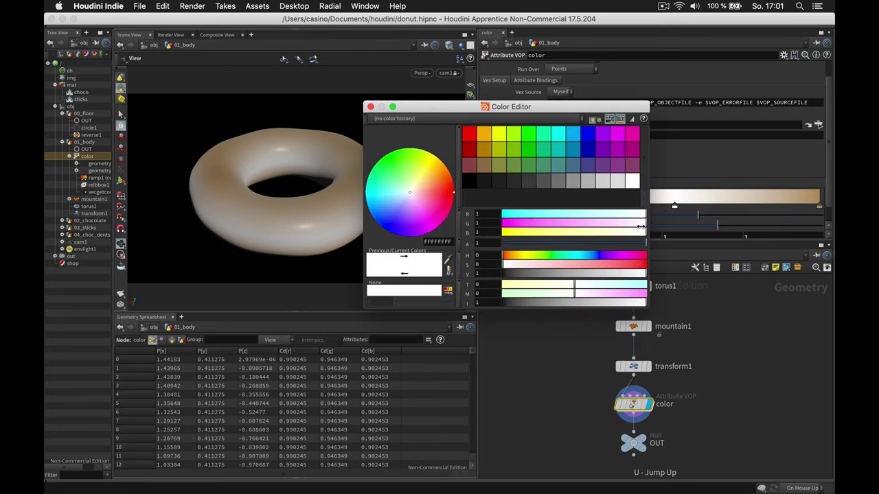
click(483, 133)
drag(537, 267, 548, 265)
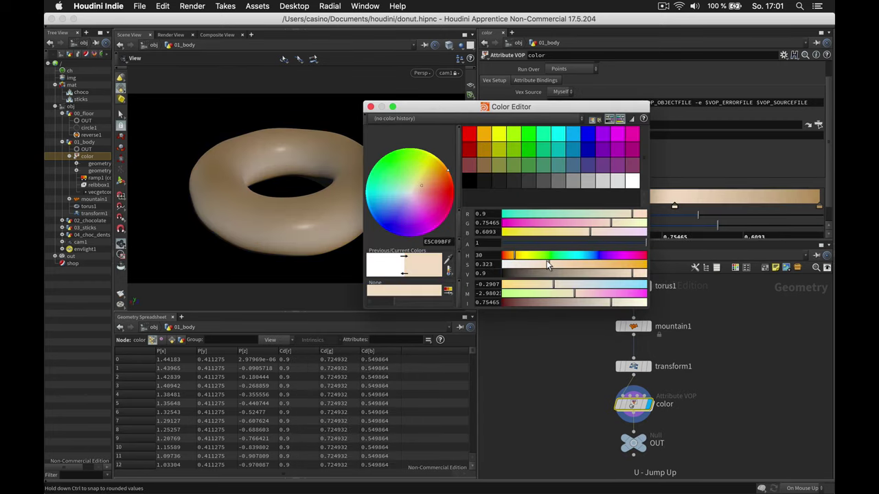
click(591, 272)
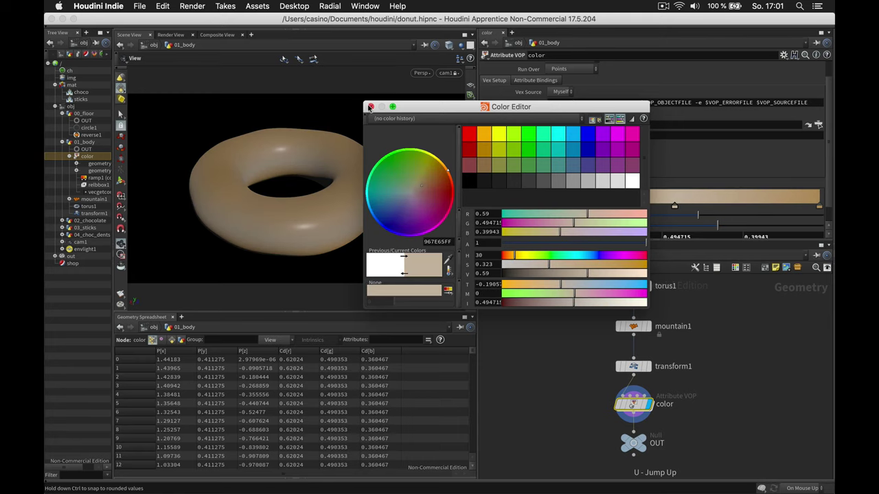
click(584, 264)
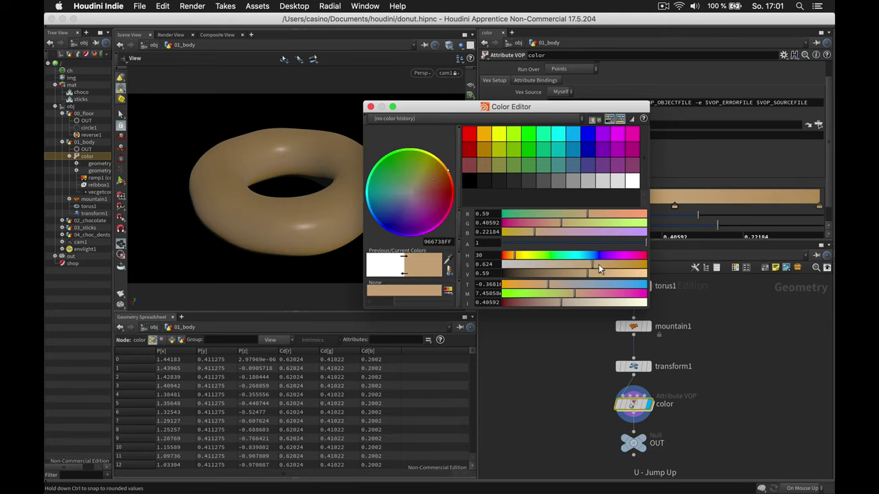
click(610, 273)
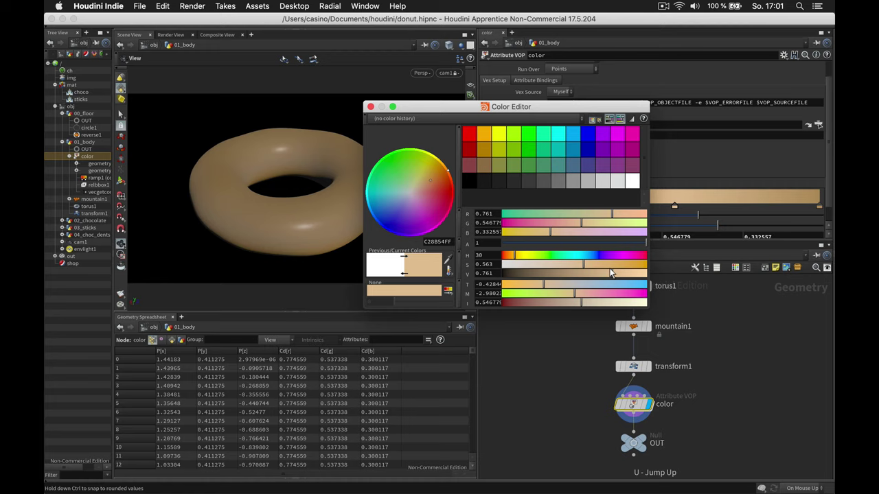
click(370, 106)
Step: Give the ramp matching brown end points at positions 0 and 1, and shift the middle point to position 0.524518
mouse_move(503, 206)
mouse_down()
mouse_move(824, 203)
mouse_move(500, 207)
mouse_up()
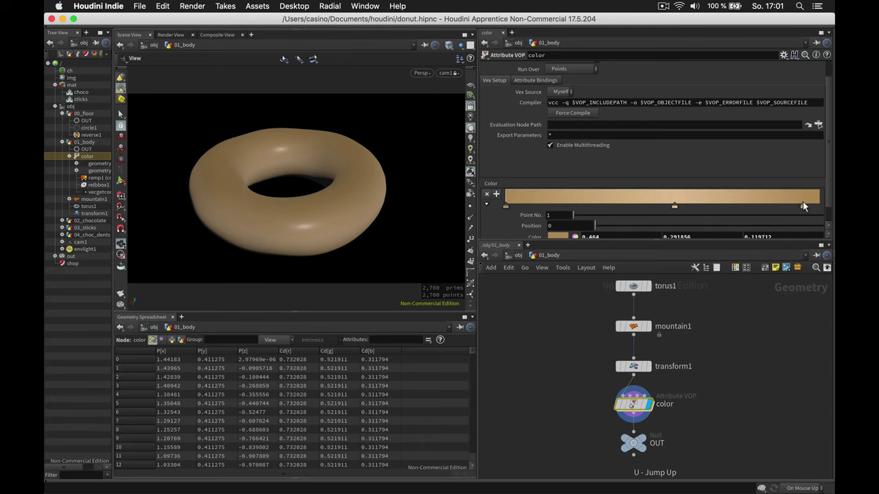
drag(804, 205, 820, 205)
click(672, 206)
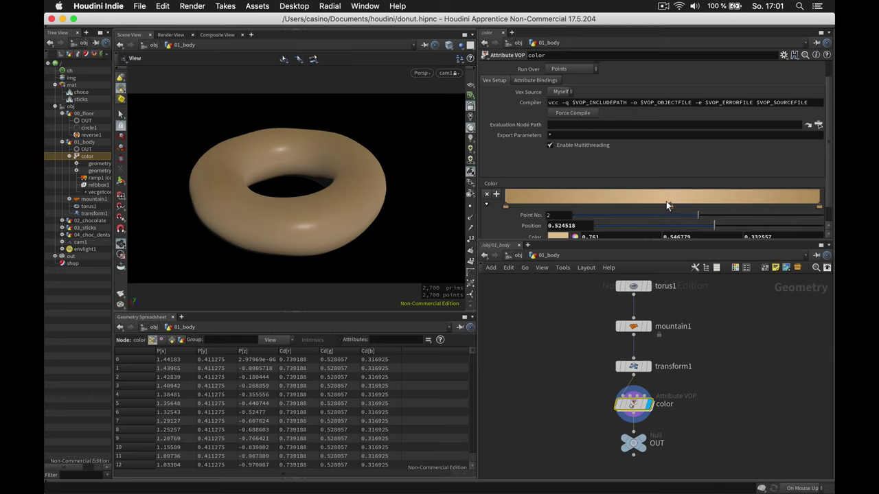
Step: Adjust the ramp's middle point to a slightly redder, darker tan (0.739, 0.461, 0.292)
double_click(668, 205)
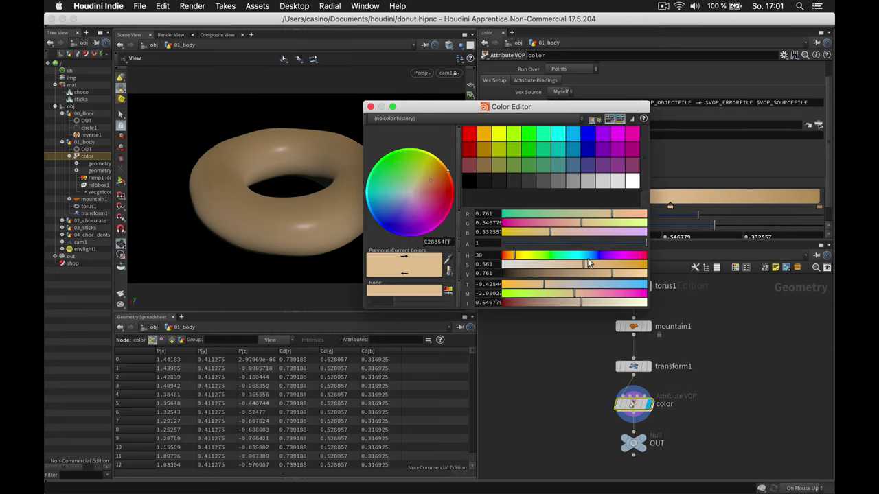
click(589, 264)
click(608, 273)
drag(514, 255, 511, 255)
click(371, 106)
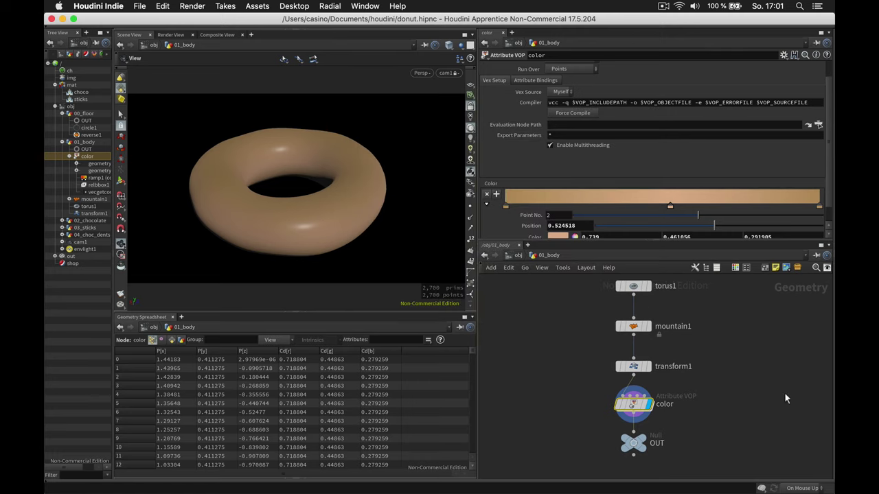
Step: Leave 01_body and add a new Principled Shader beside the sticks material in the mat network
key(u)
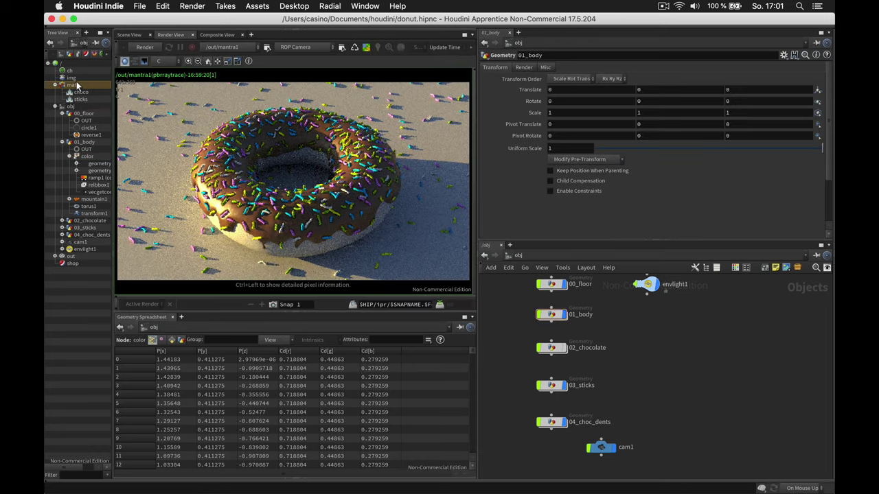
click(72, 84)
scroll(710, 296, right, 3)
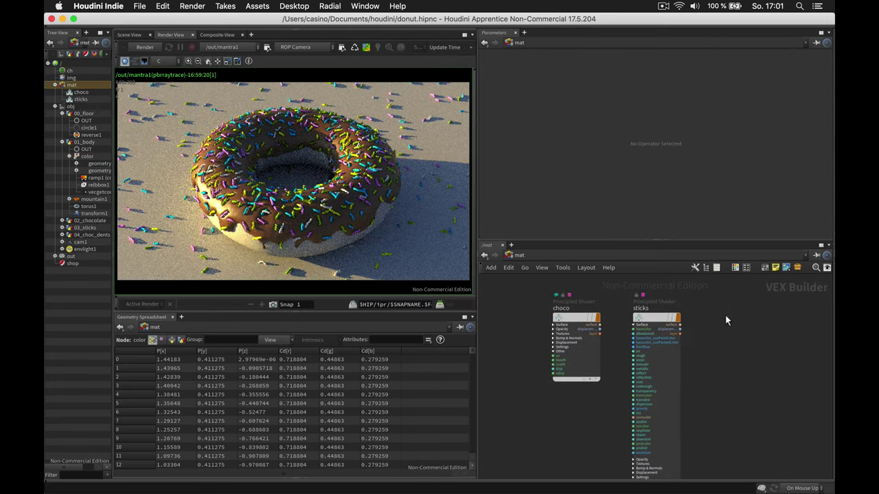
key(Tab)
text(princ)
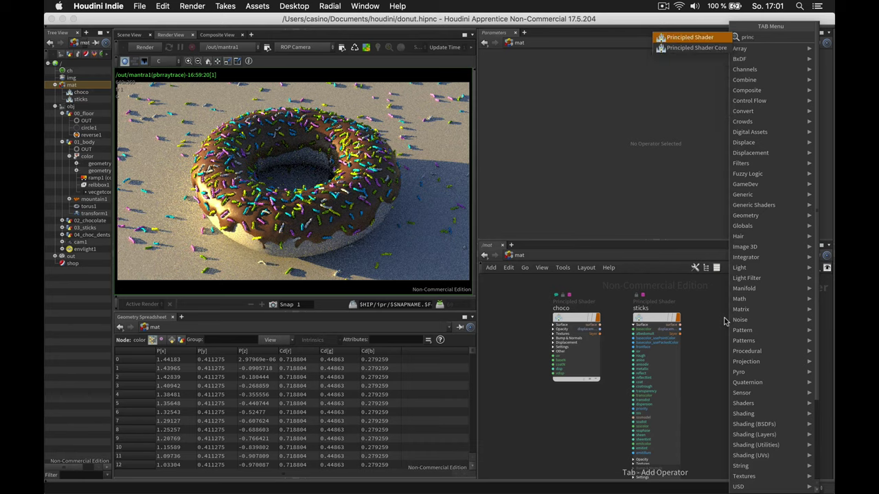
key(Return)
click(725, 315)
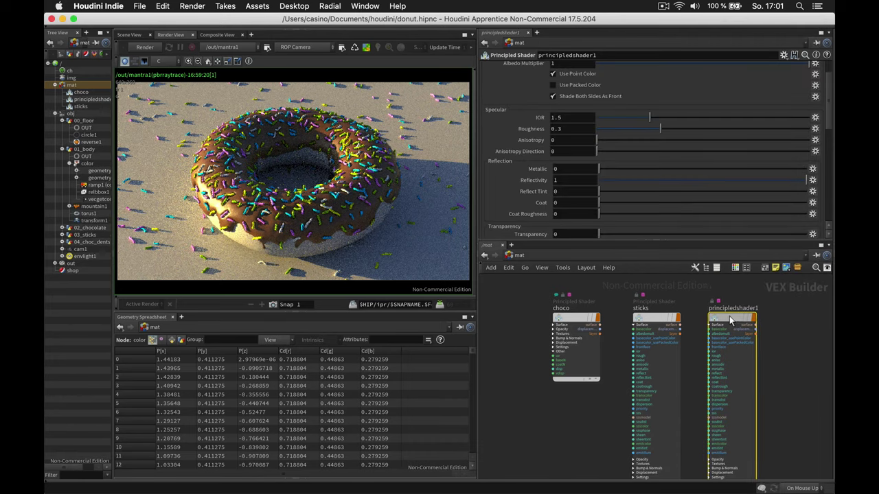
Step: Set the new Principled Shader's Base Color to white (1, 1, 1)
scroll(726, 104, up, 3)
click(606, 84)
text(1)
key(Tab)
text(1)
key(Tab)
key(Return)
click(762, 86)
text(1)
key(Return)
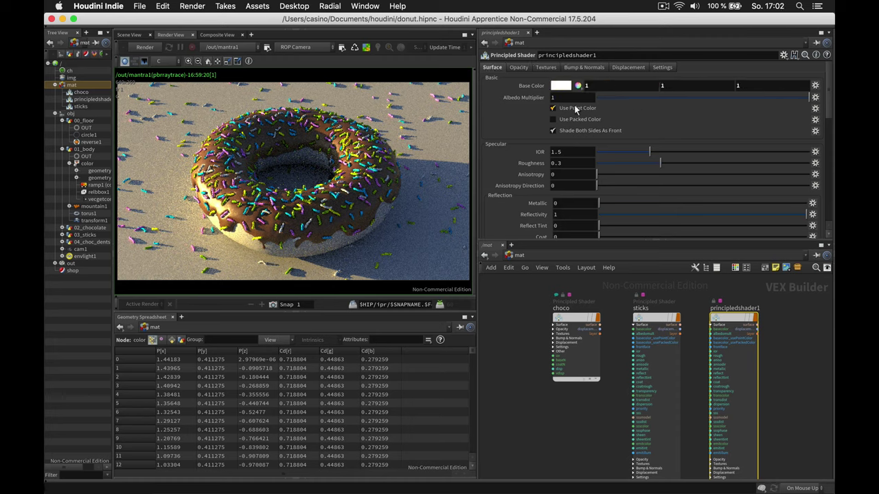
Step: Set the new Principled Shader's Roughness to 0.726 and its Reflectivity to 0.144
scroll(733, 121, down, 1)
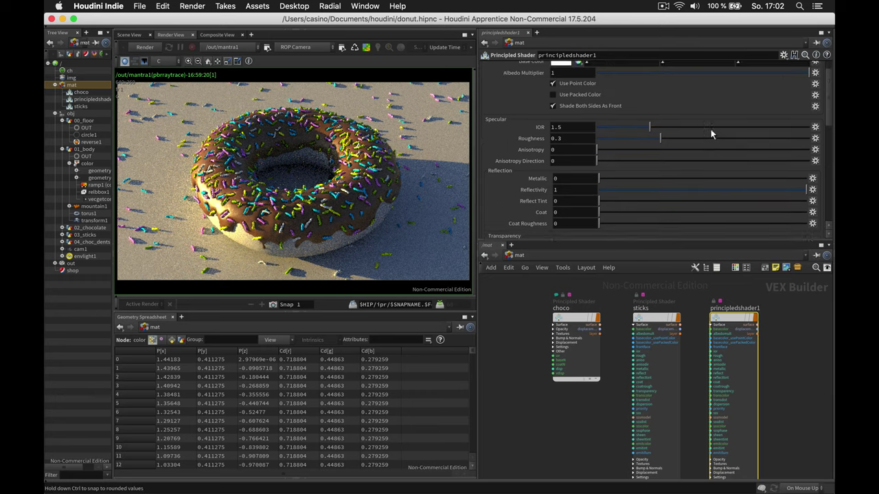
click(749, 150)
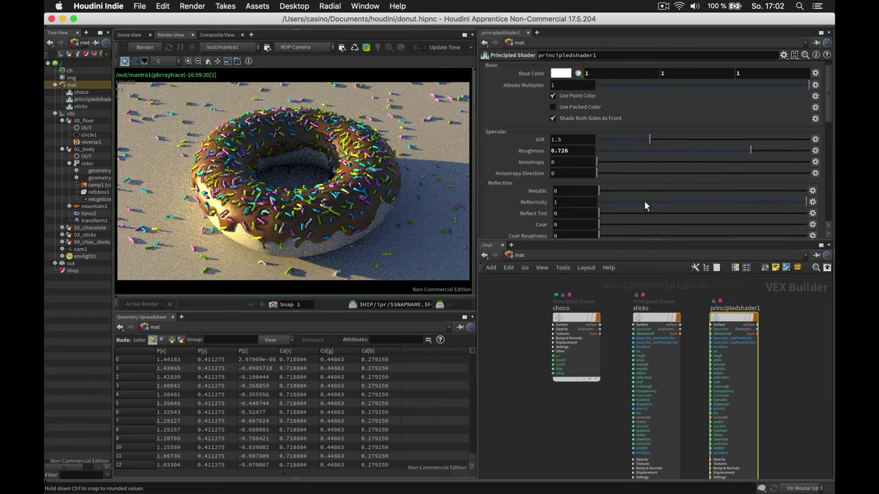
drag(618, 196, 628, 201)
scroll(527, 195, down, 1)
drag(828, 73, 827, 66)
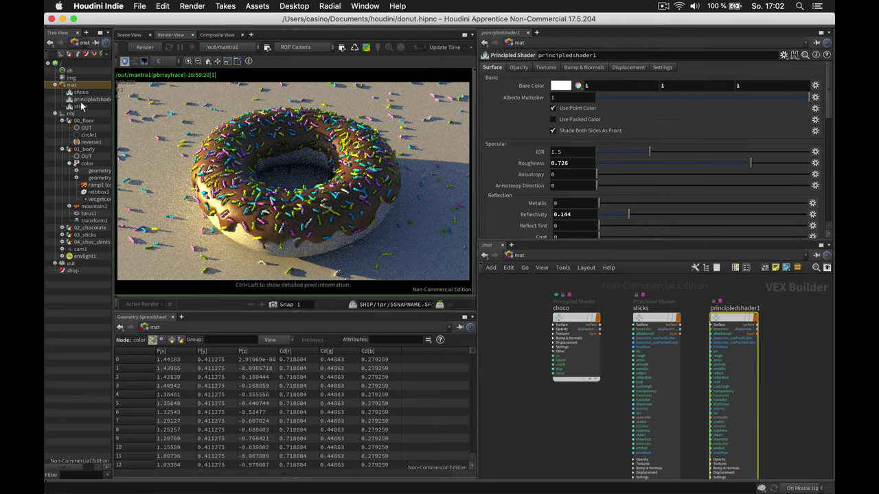
Step: Rename the new Principled Shader to body
double_click(738, 308)
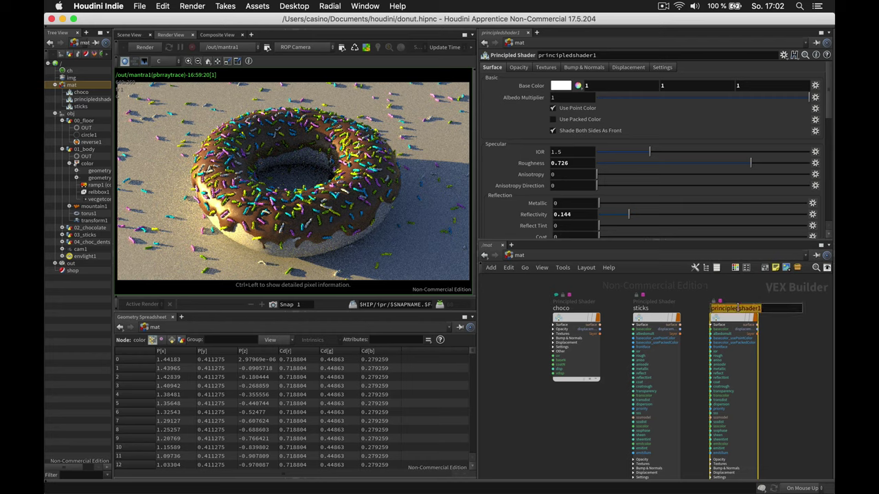
text(body)
key(Return)
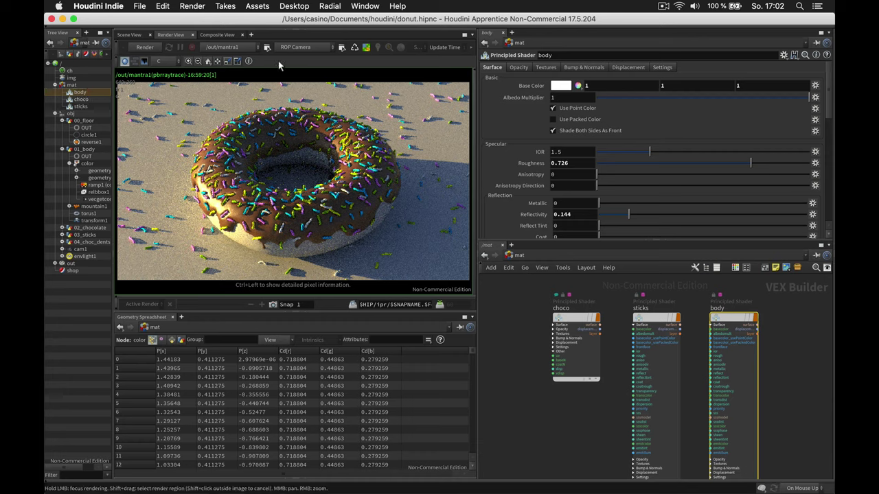
click(354, 47)
Step: Add a Principled Shader Core to the mat network and place it level with the body material
click(71, 84)
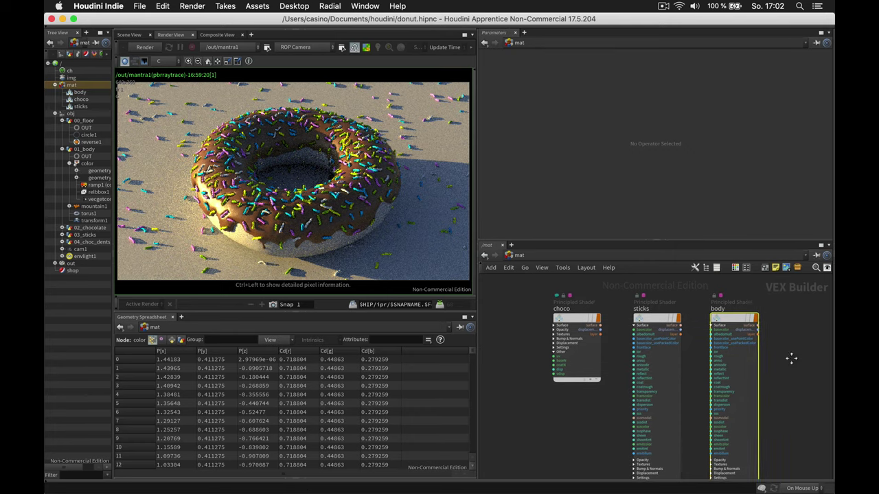
middle_drag(782, 357, 761, 345)
key(Tab)
text(princ)
key(Down)
key(Return)
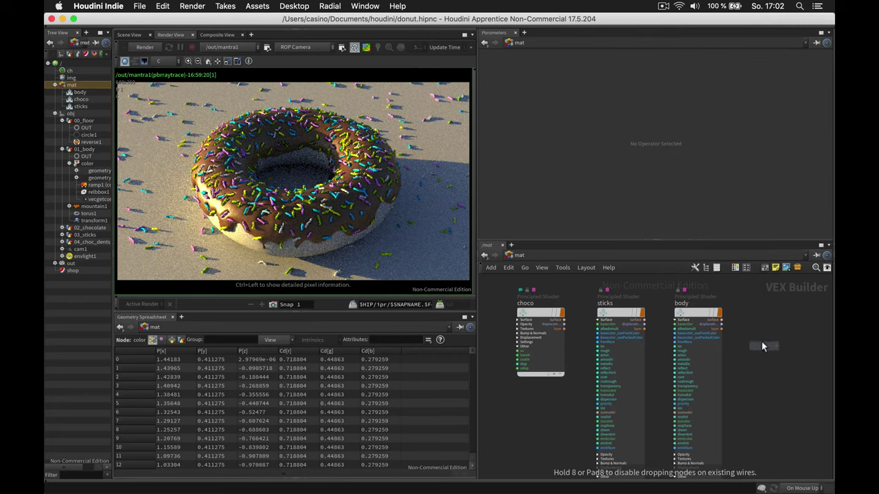
click(761, 347)
drag(767, 342, 778, 313)
middle_drag(816, 351, 798, 351)
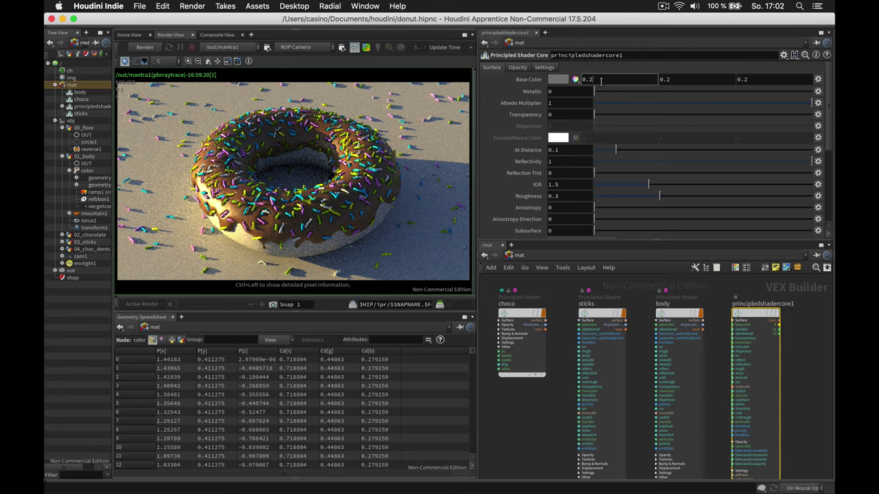
Step: Set the Principled Shader Core's Base Color to light grey (.8, .8, .8) and its Metallic value to 1
text(1)
key(Return)
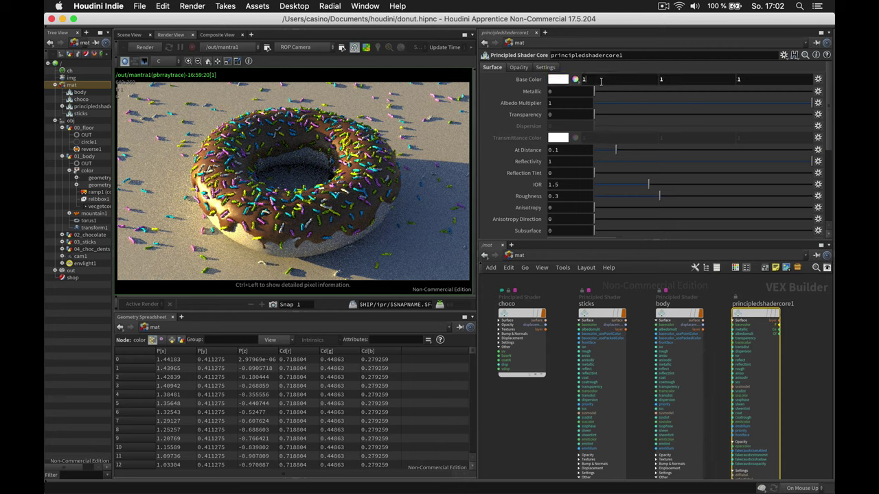
click(601, 81)
text(.8)
key(Tab)
text(.8)
key(Tab)
text(.8)
key(Return)
drag(600, 90, 830, 102)
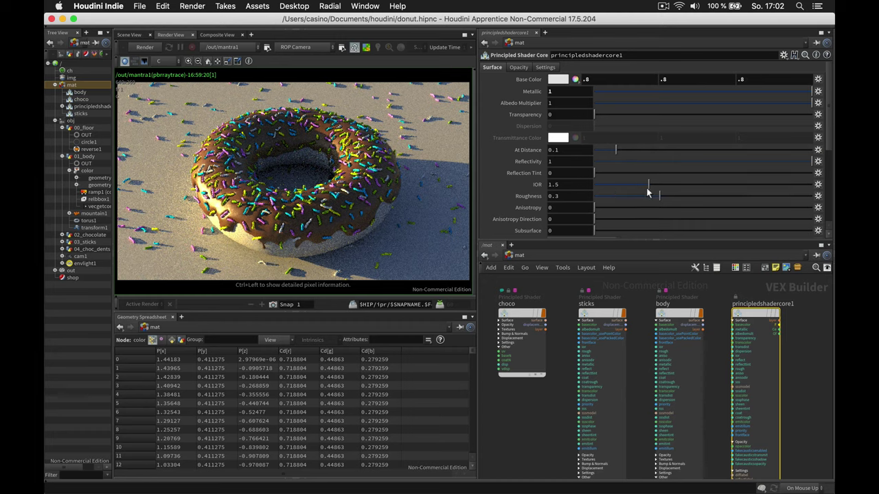
Step: Rename the Principled Shader Core to floor
double_click(783, 306)
text(floor)
key(Return)
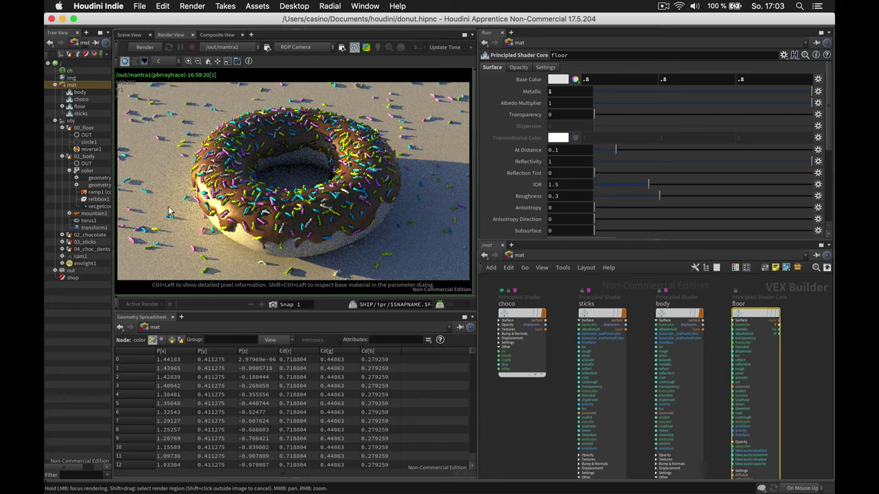
Step: Start a new render with mantra1 and save the scene file
click(145, 48)
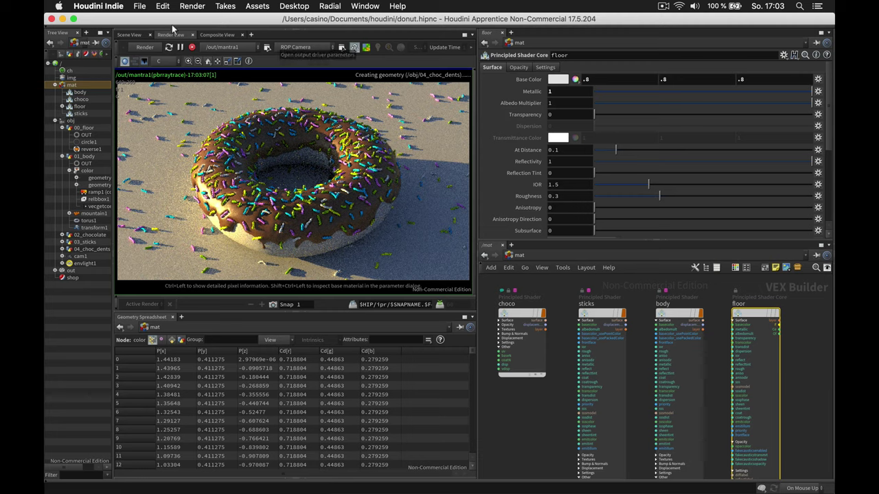
click(140, 6)
click(165, 74)
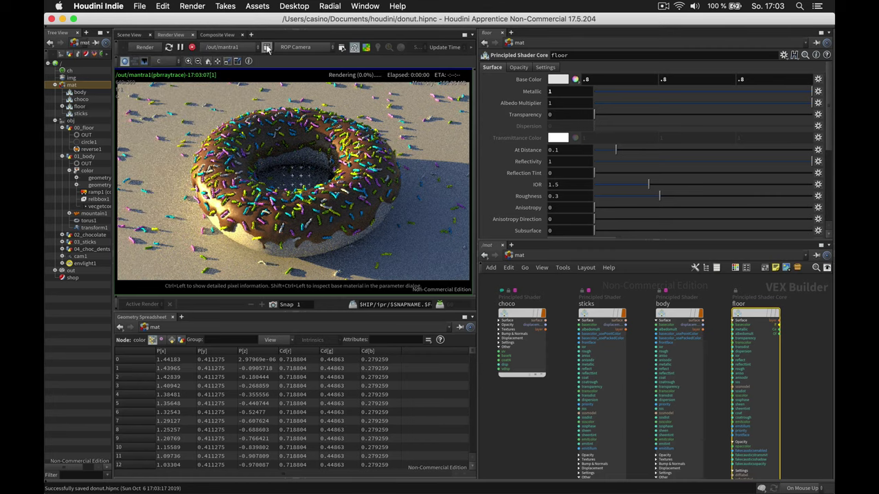
Step: Enable Depth Of Field in mantra1's rendering settings and focus the render on the front of the donut
click(267, 47)
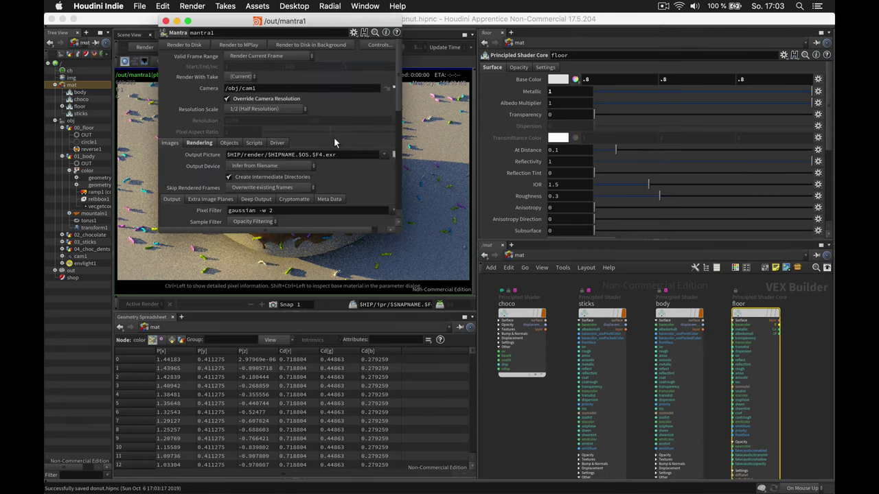
click(200, 142)
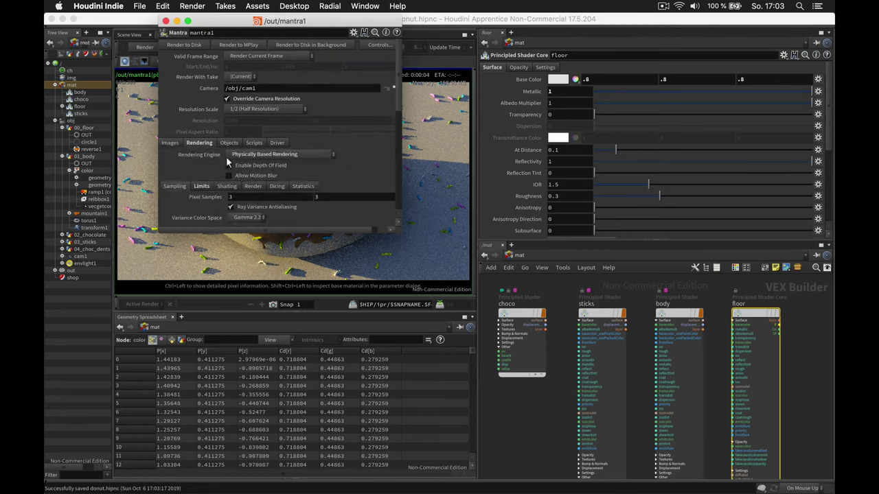
click(233, 165)
click(165, 21)
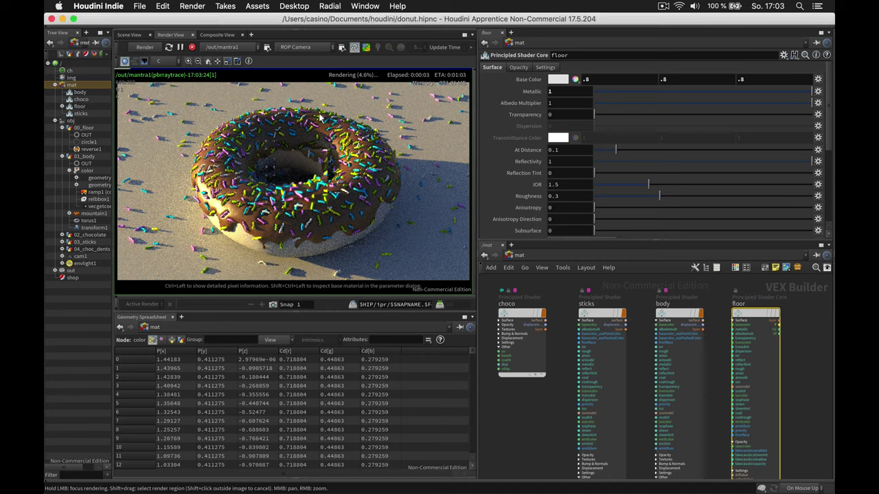
mouse_move(290, 138)
mouse_down()
mouse_move(273, 117)
mouse_move(255, 114)
mouse_move(194, 131)
mouse_move(180, 165)
mouse_move(205, 240)
mouse_move(184, 233)
mouse_move(170, 206)
mouse_move(231, 218)
mouse_up()
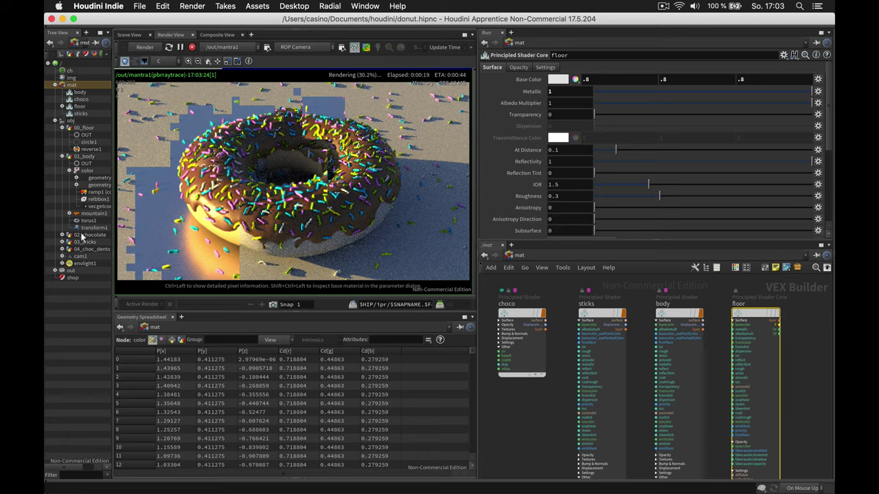
Step: Select cam1, place its node directly below envlight1, and show the scene view
click(81, 257)
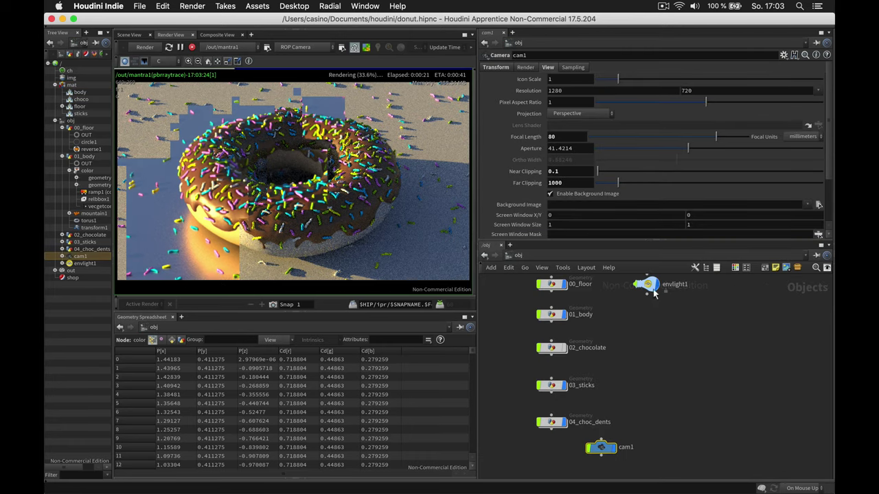
drag(671, 353, 647, 312)
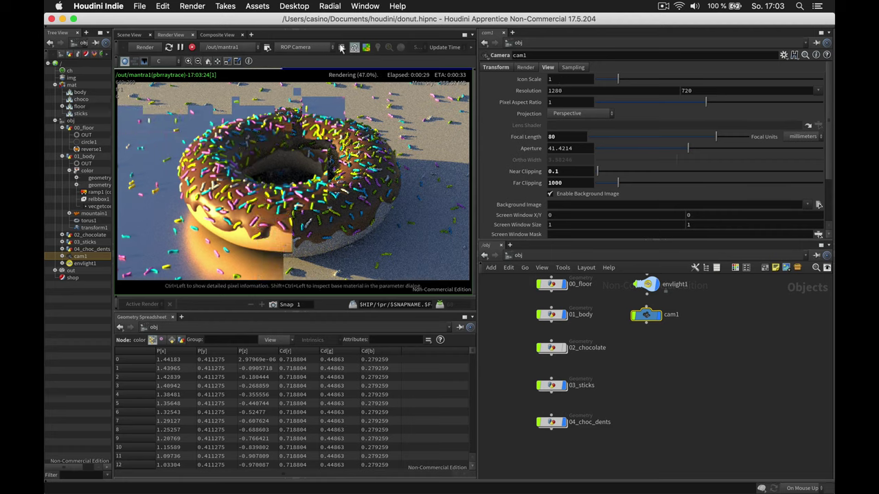
click(129, 34)
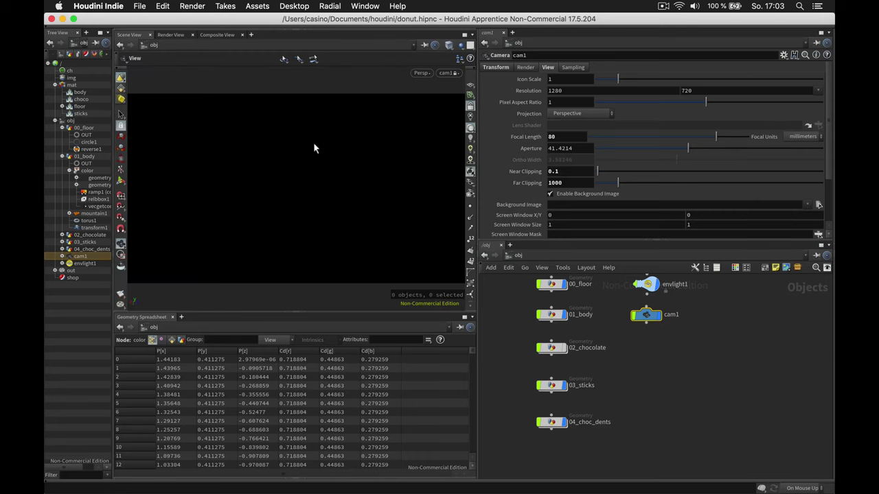
Step: Gauge the camera's distance to the donut by lowering cam1's Far Clipping until it cuts through the donut, and restore the full range
click(573, 69)
click(507, 68)
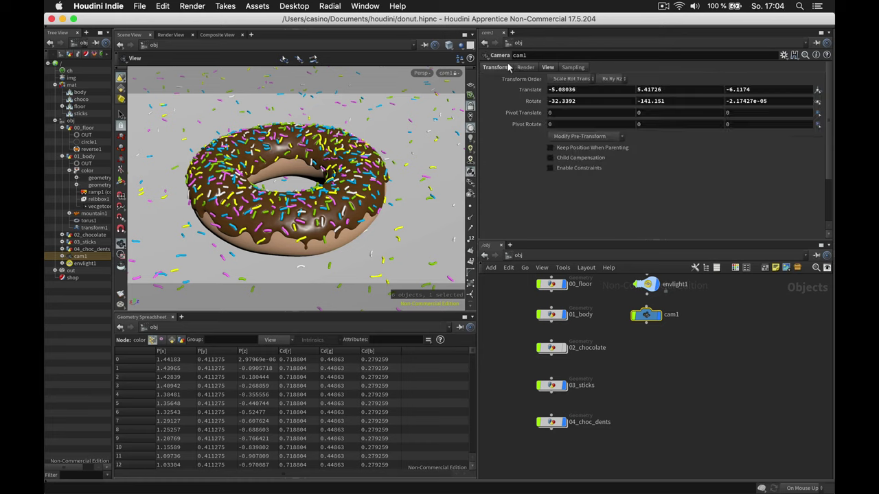
click(527, 68)
click(547, 68)
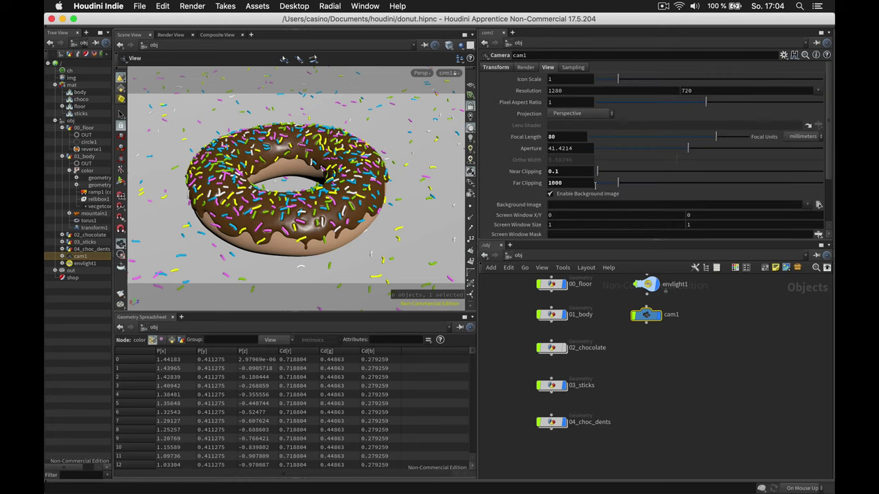
drag(618, 183, 571, 183)
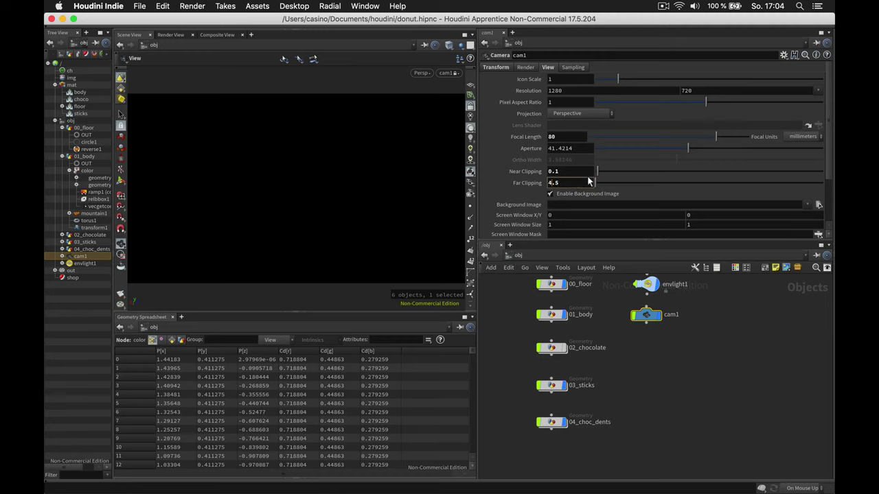
drag(594, 182, 597, 183)
double_click(577, 183)
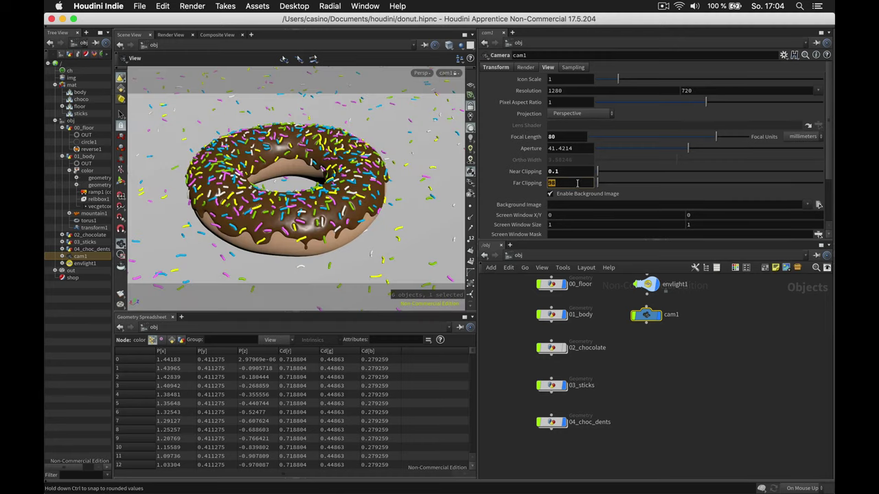
text(13)
key(Return)
click(577, 183)
scroll(577, 183, down, 14)
scroll(576, 182, down, 17)
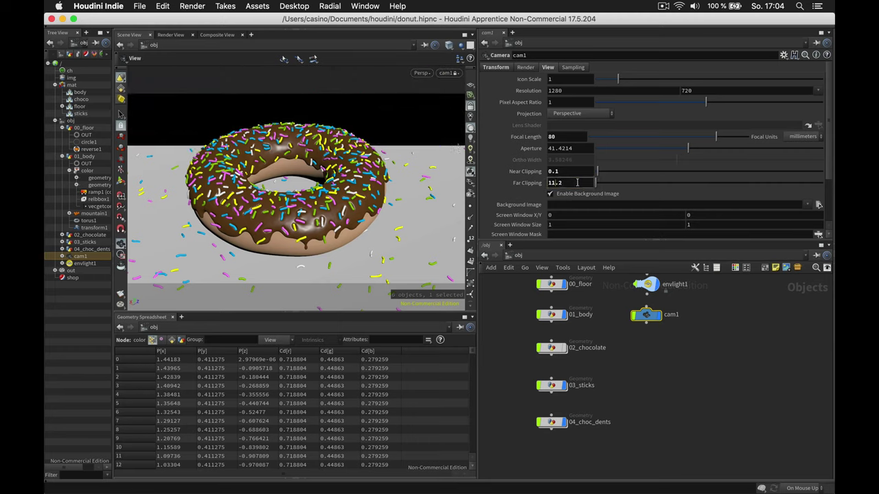
scroll(578, 182, down, 10)
scroll(578, 182, down, 4)
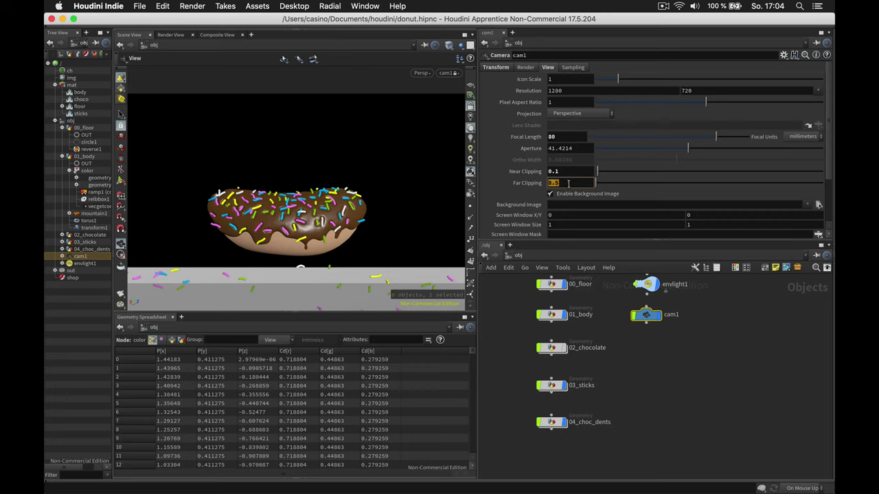
key(Return)
Step: Set cam1's Focus Distance to 8.5 and its F-Stop to 2
scroll(578, 92, down, 5)
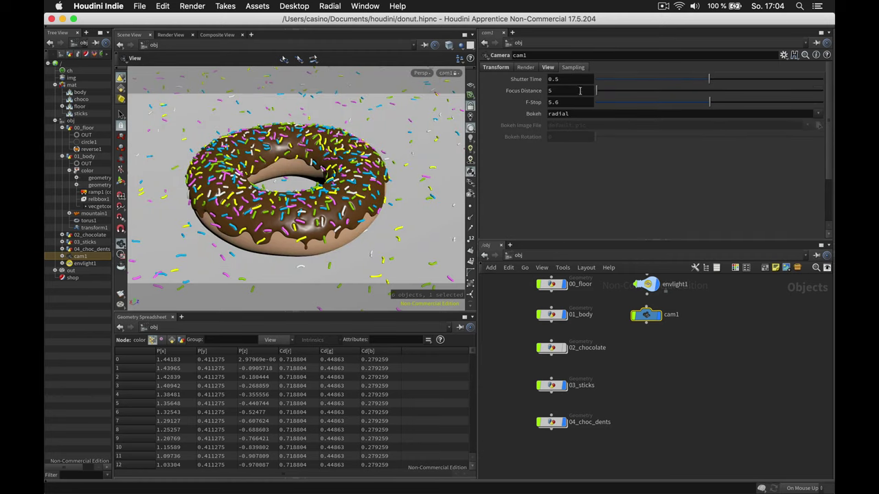
double_click(561, 90)
text(8.5)
key(Return)
double_click(570, 103)
text(2)
key(Return)
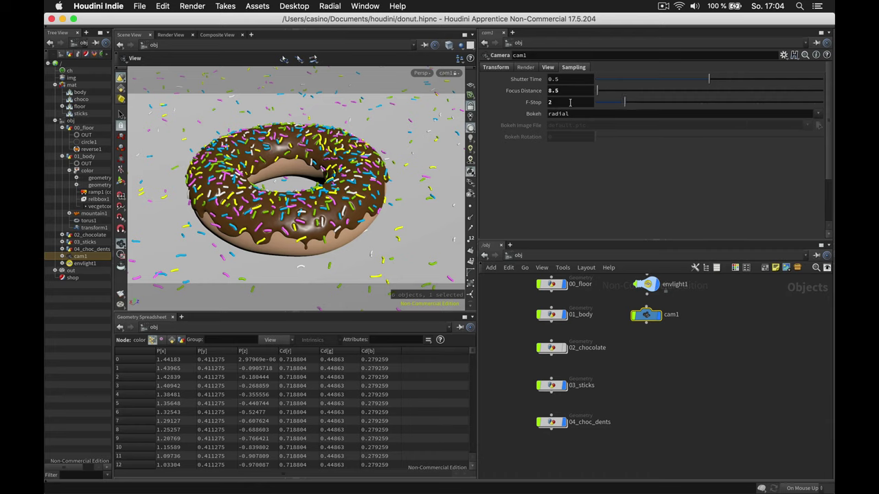
Step: Save the scene file and return to the render view
click(139, 6)
key(Escape)
click(171, 34)
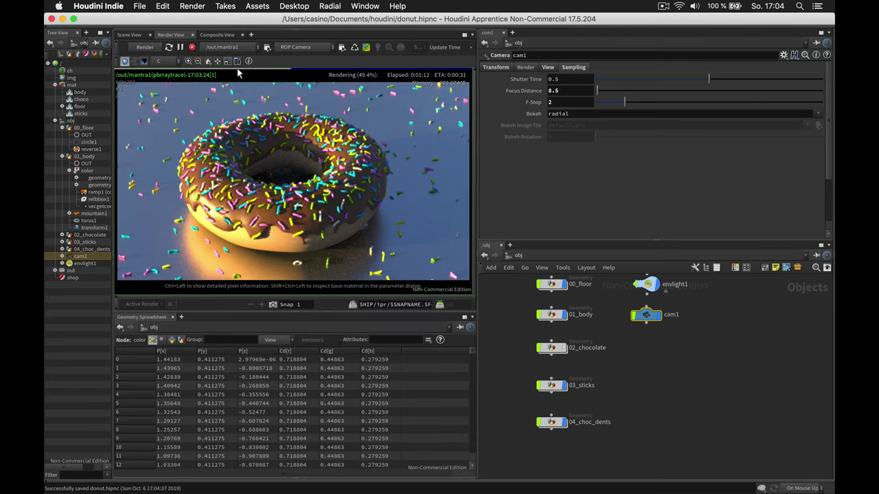